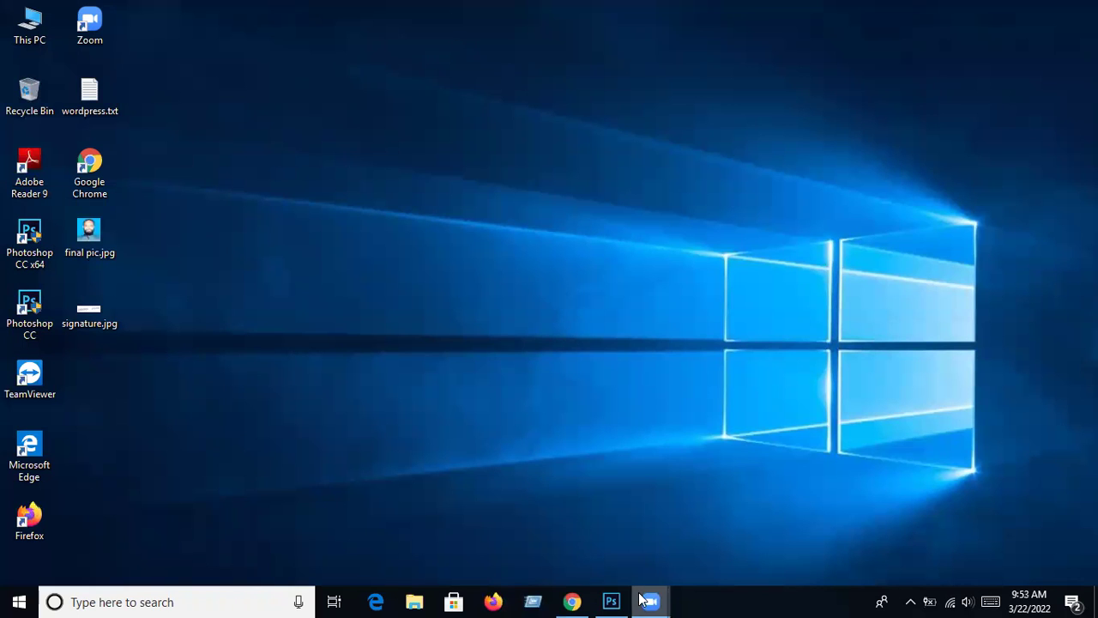
Restore the 1st class.psd window with the two cartoon faces from the taskbar
click(611, 602)
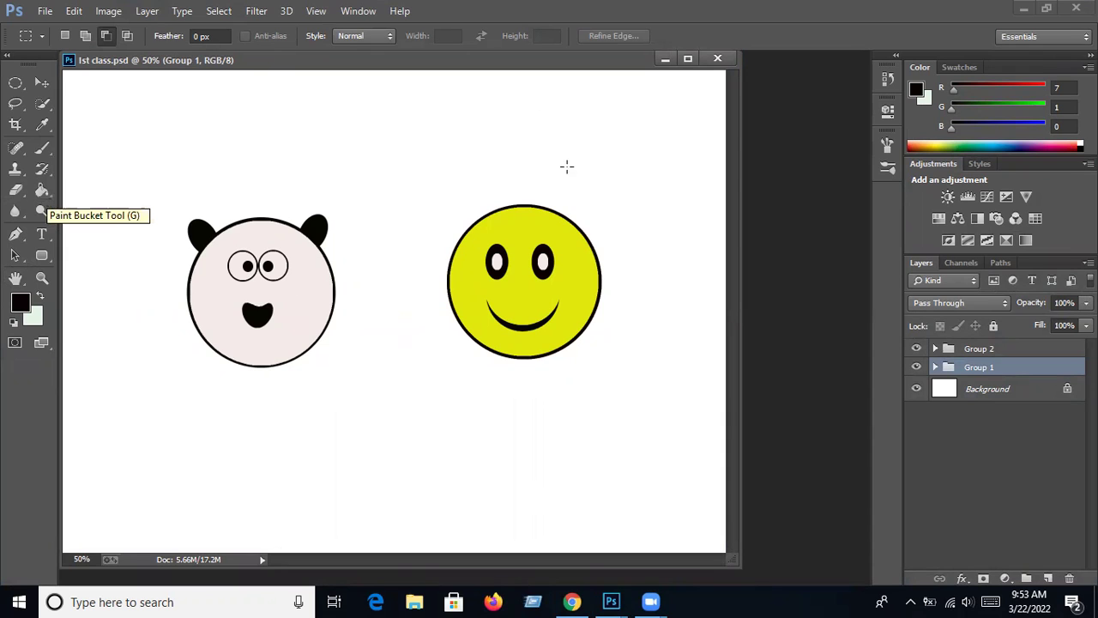
Minimize the face drawings and open the panda JPEG from Downloads
click(665, 60)
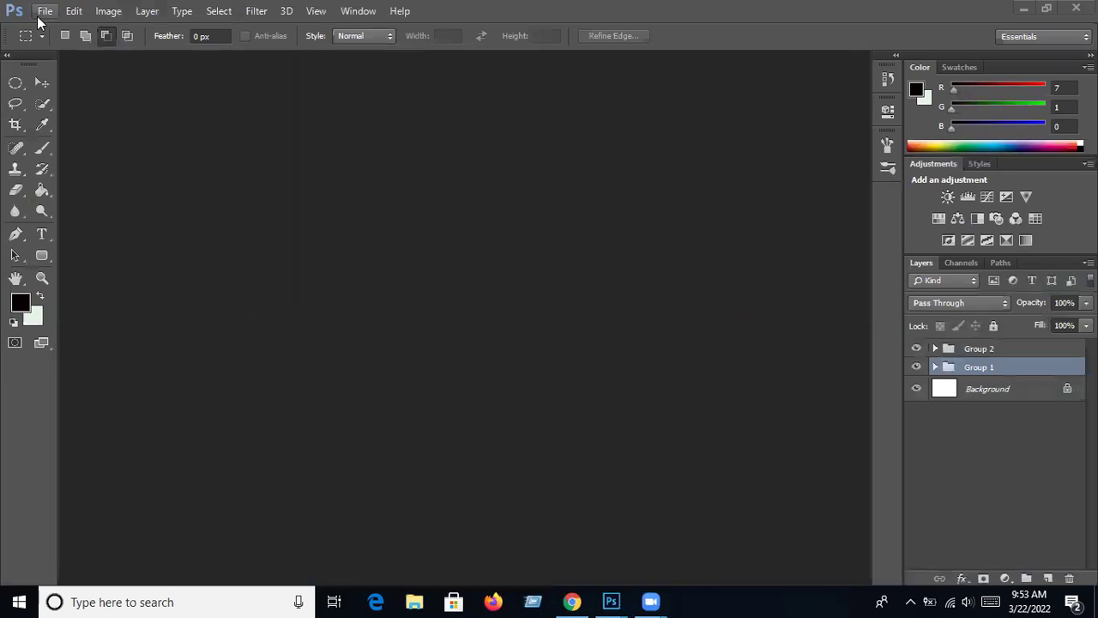
click(43, 12)
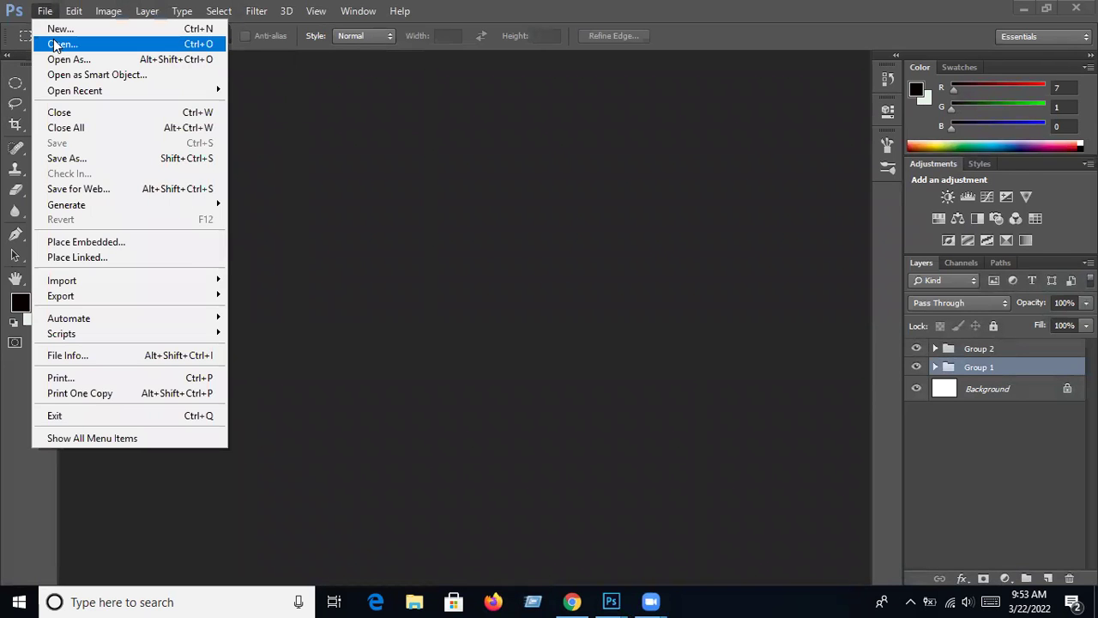
click(54, 45)
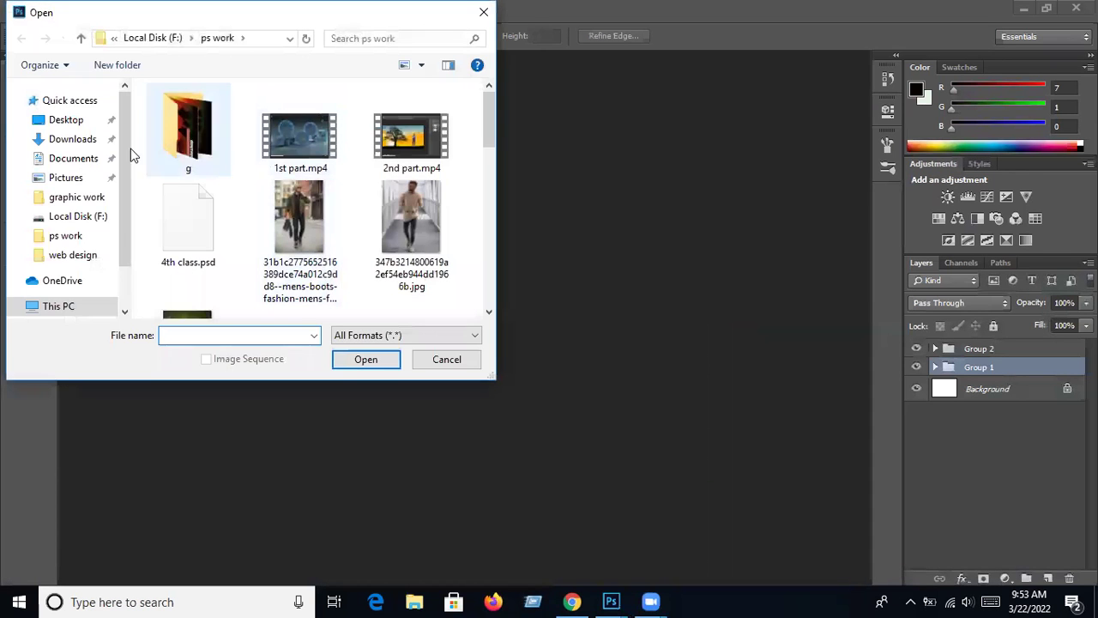
click(72, 139)
click(214, 153)
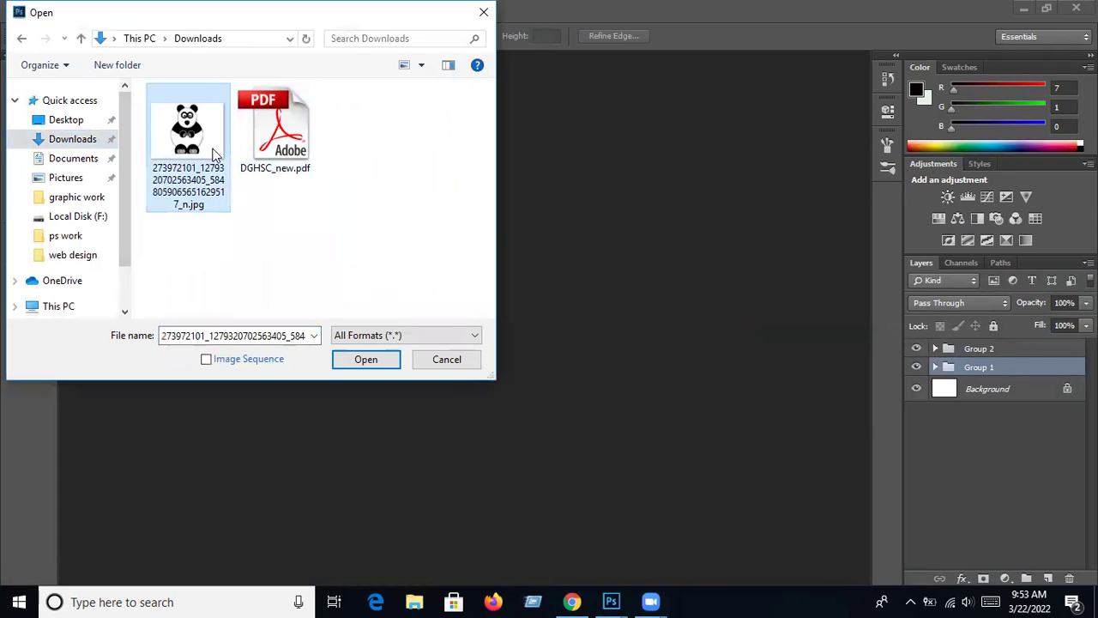
click(365, 359)
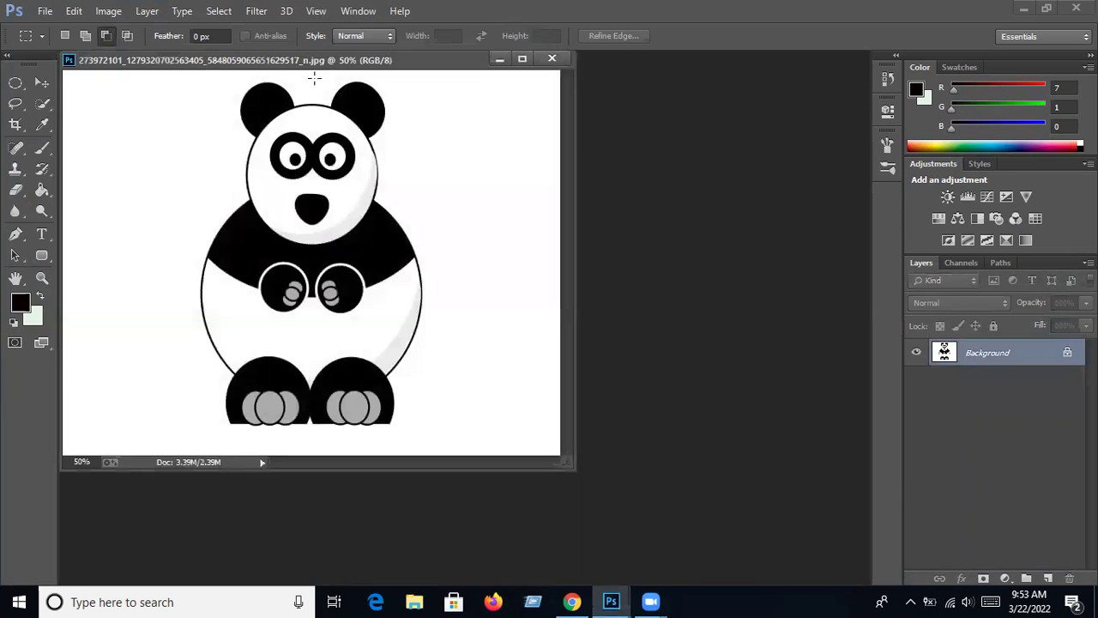
Move the panda image window to the workspace's right side and widen it
drag(321, 62, 644, 72)
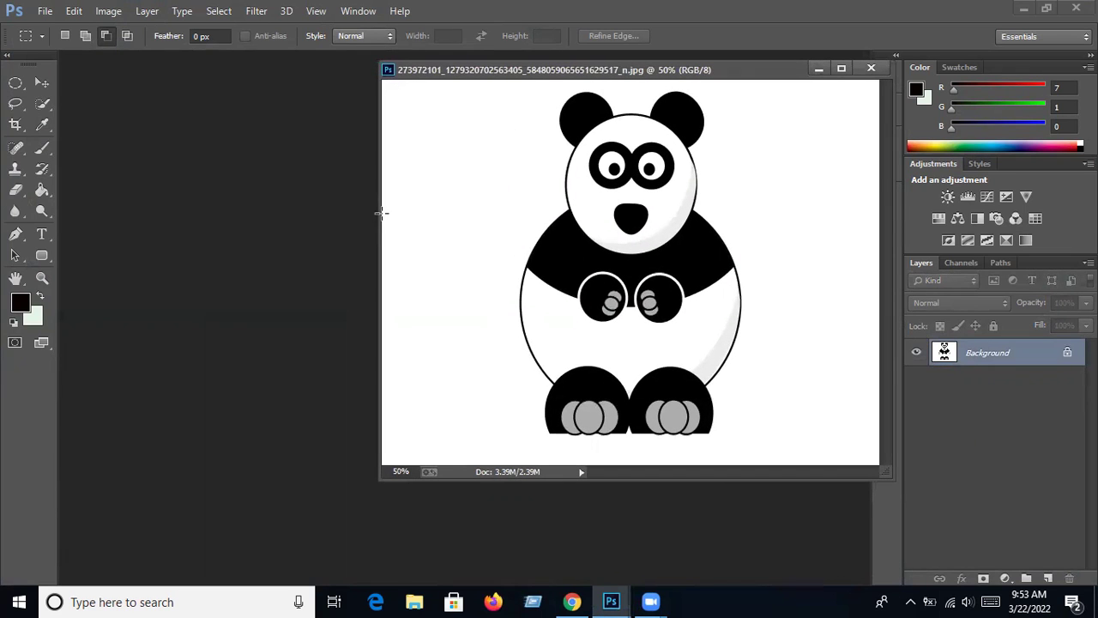
drag(384, 212, 531, 226)
drag(893, 297, 905, 298)
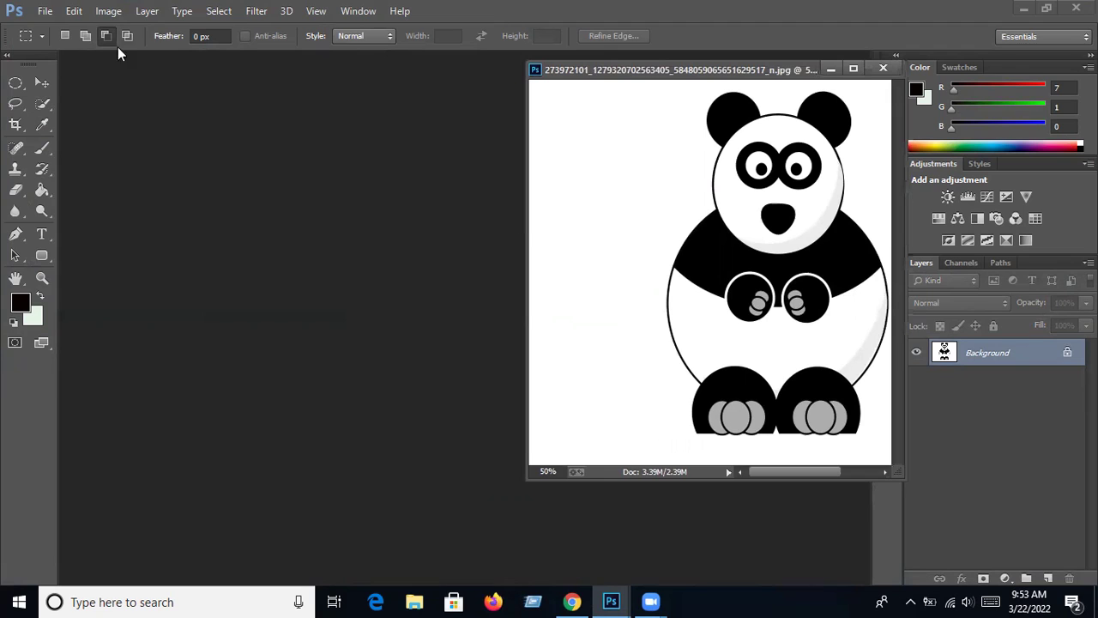
Create a new document '2nd class ps' at 11 × 8 inches, 150 ppi, RGB Color
click(48, 14)
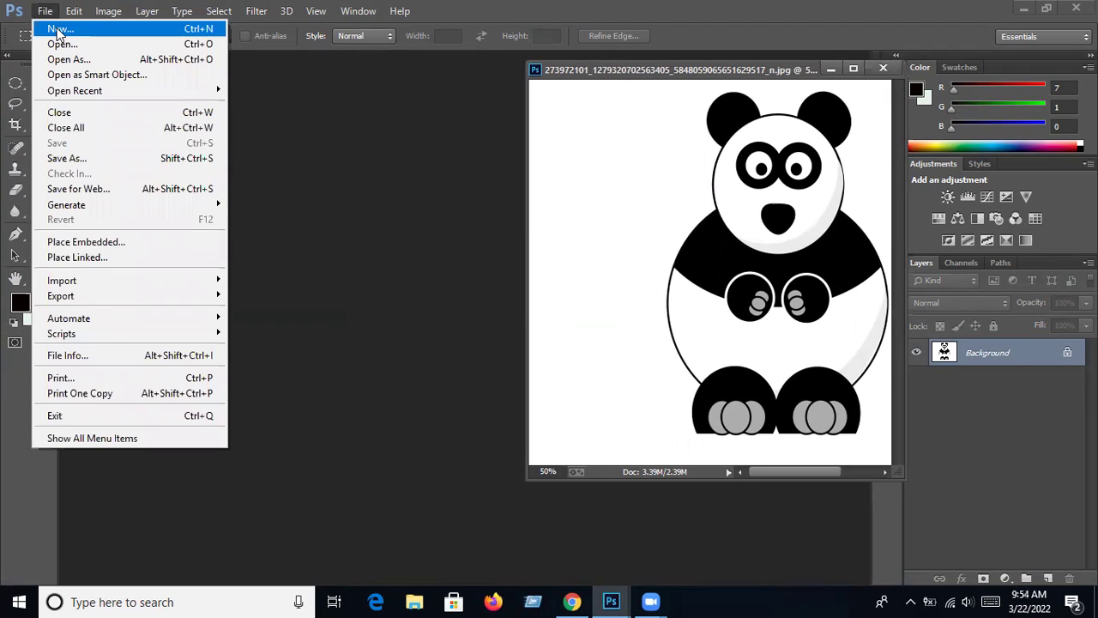
click(58, 31)
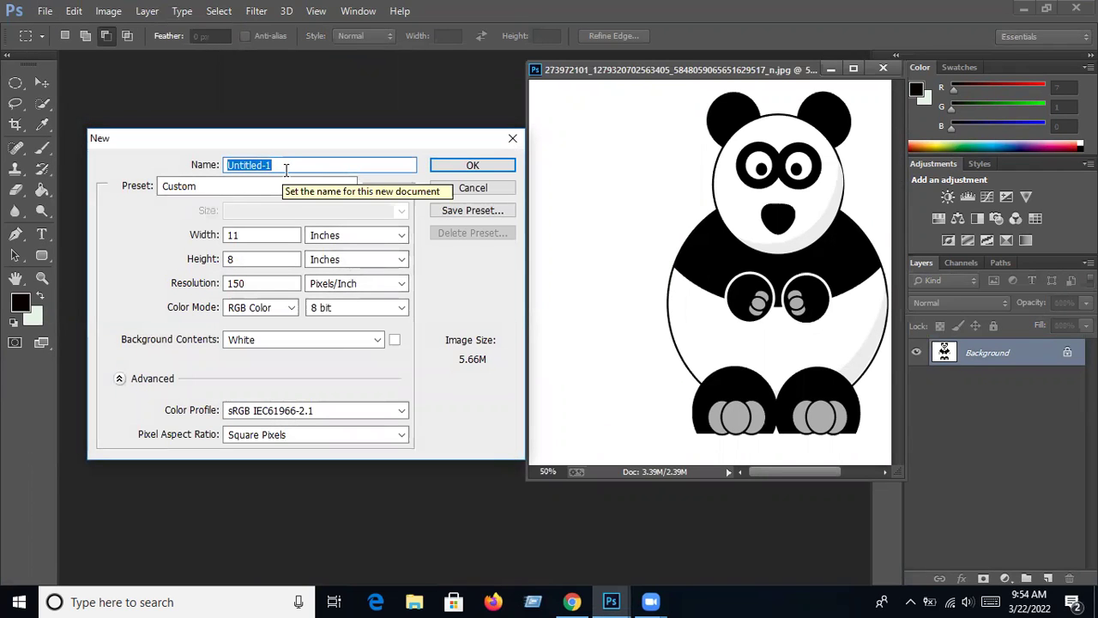
text(2n)
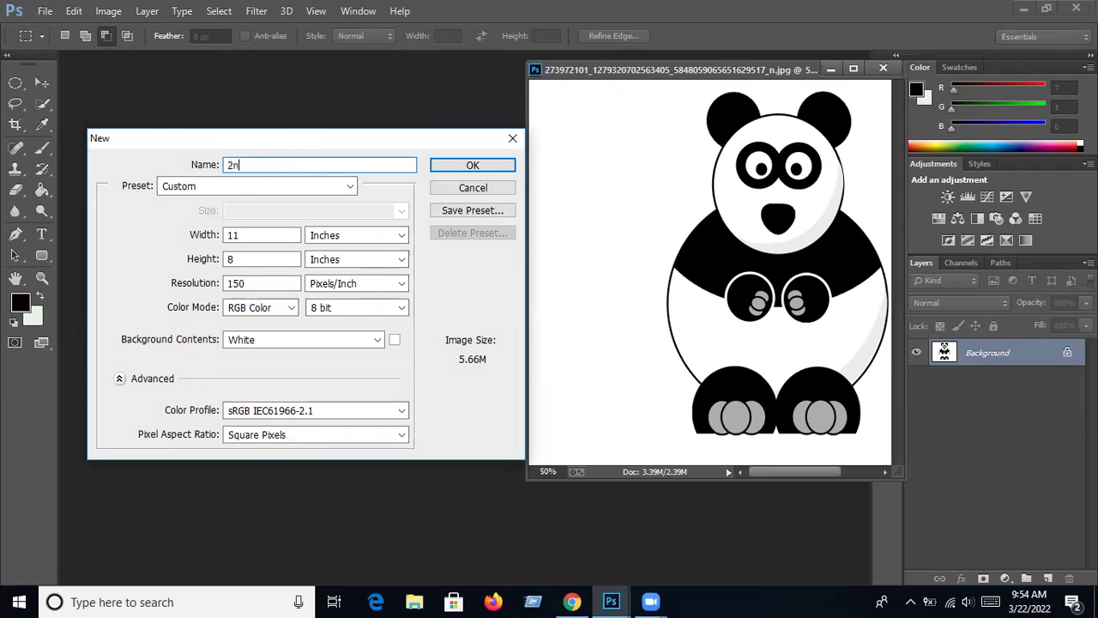
text(d c)
text(lass )
text(ps)
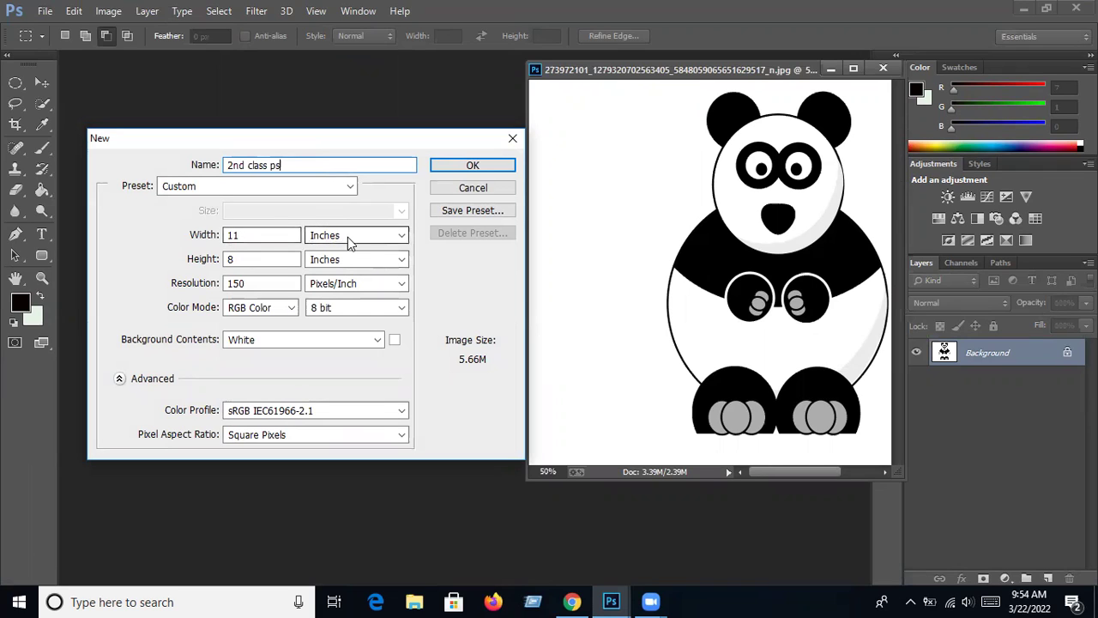
click(287, 308)
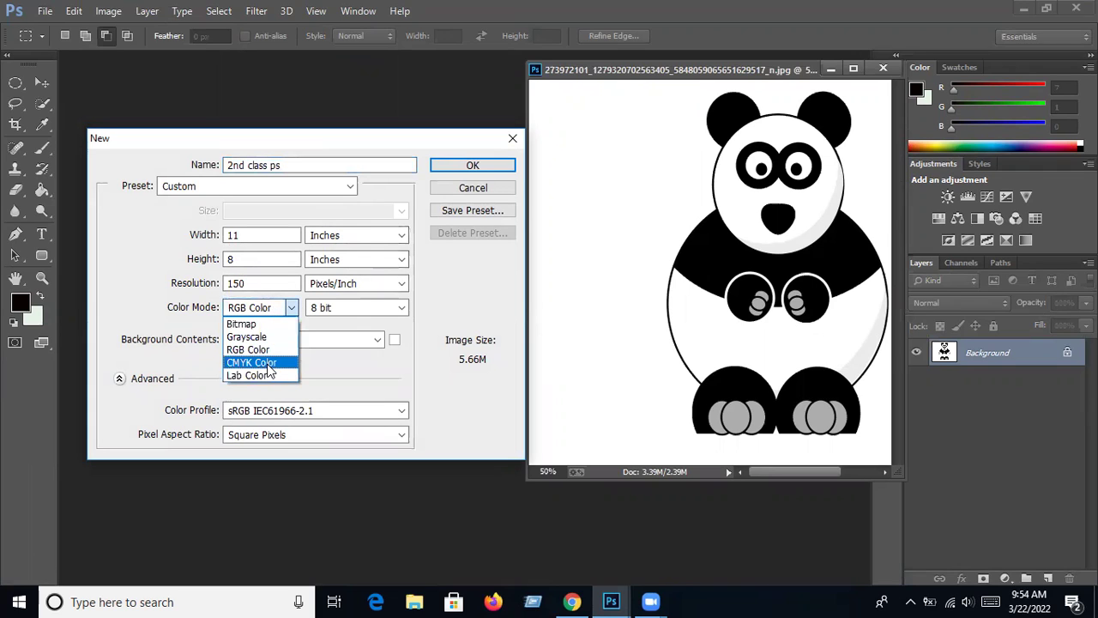
click(292, 308)
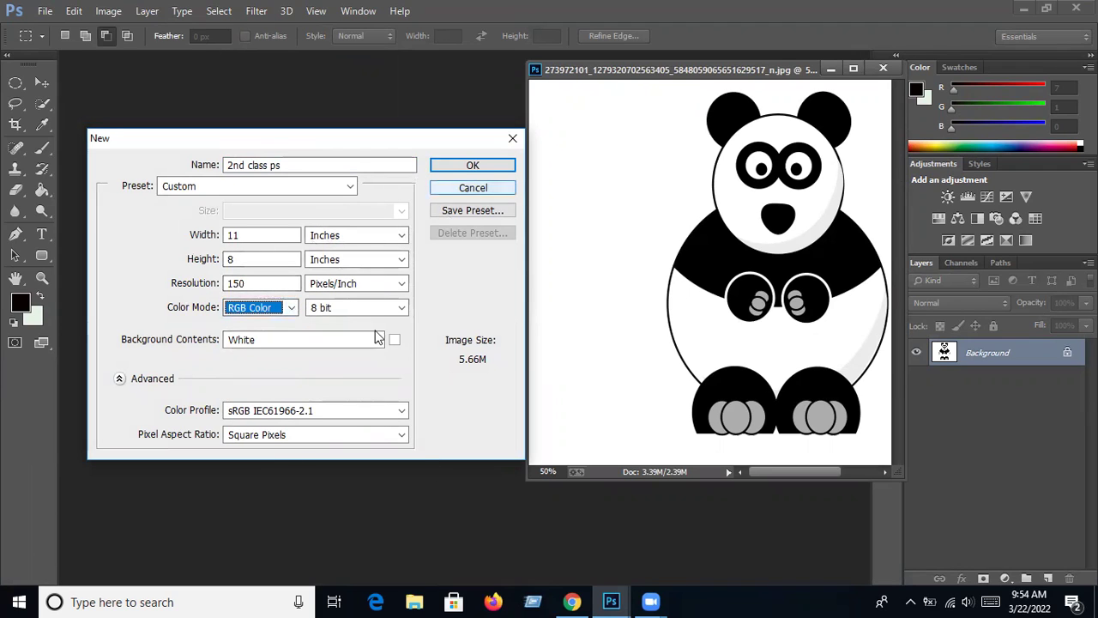
click(459, 165)
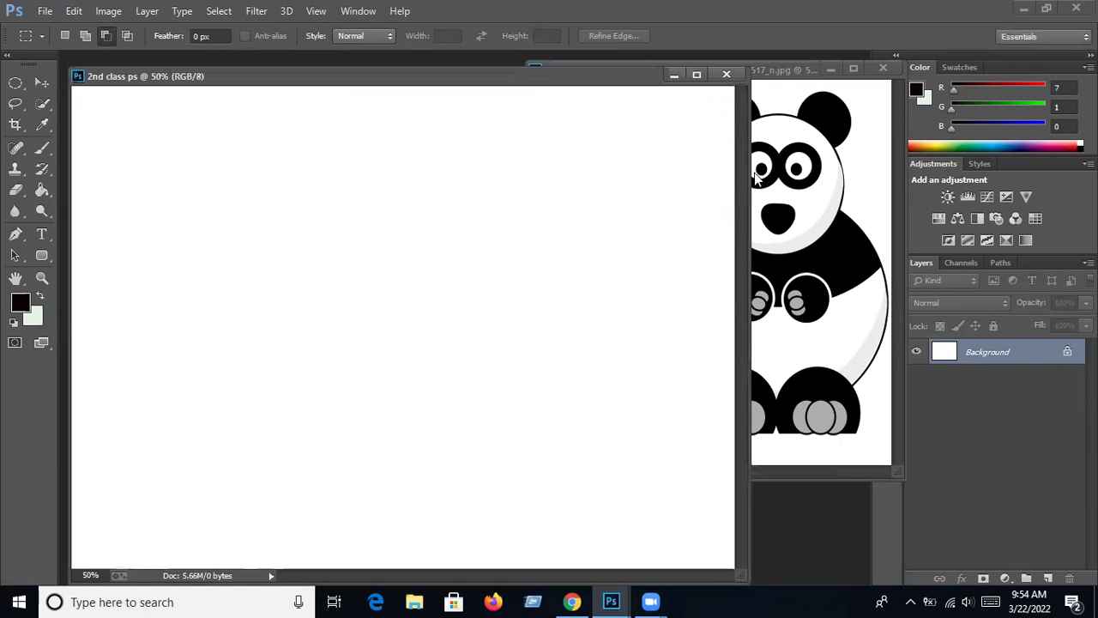
Narrow the new document window and draw a tall elliptical marquee on the canvas
drag(749, 206, 520, 202)
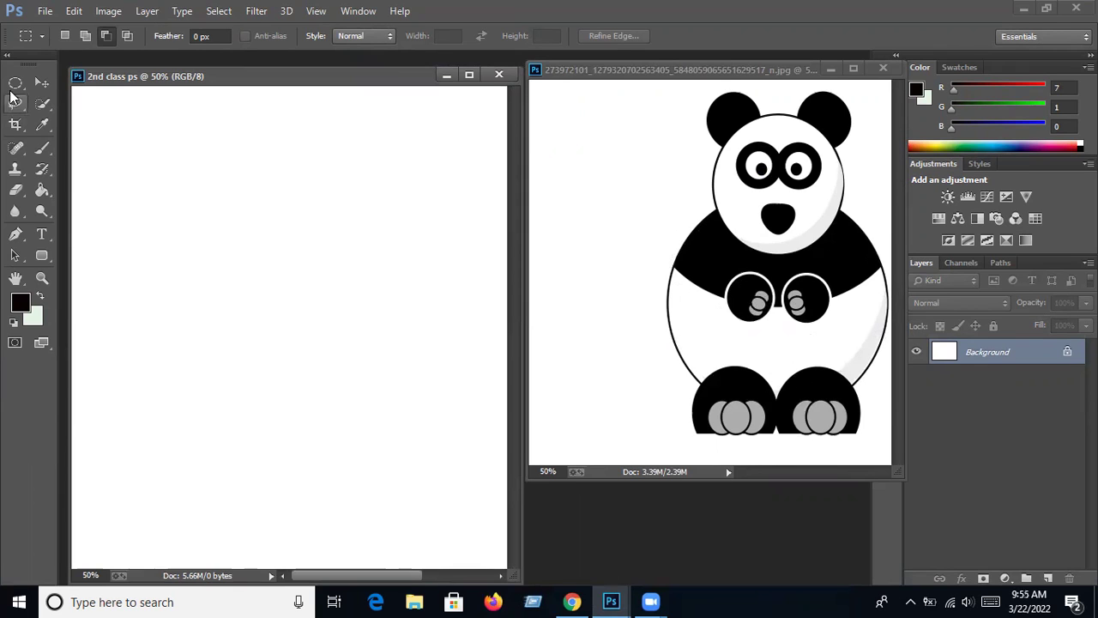
alt+click(14, 85)
right_click(12, 88)
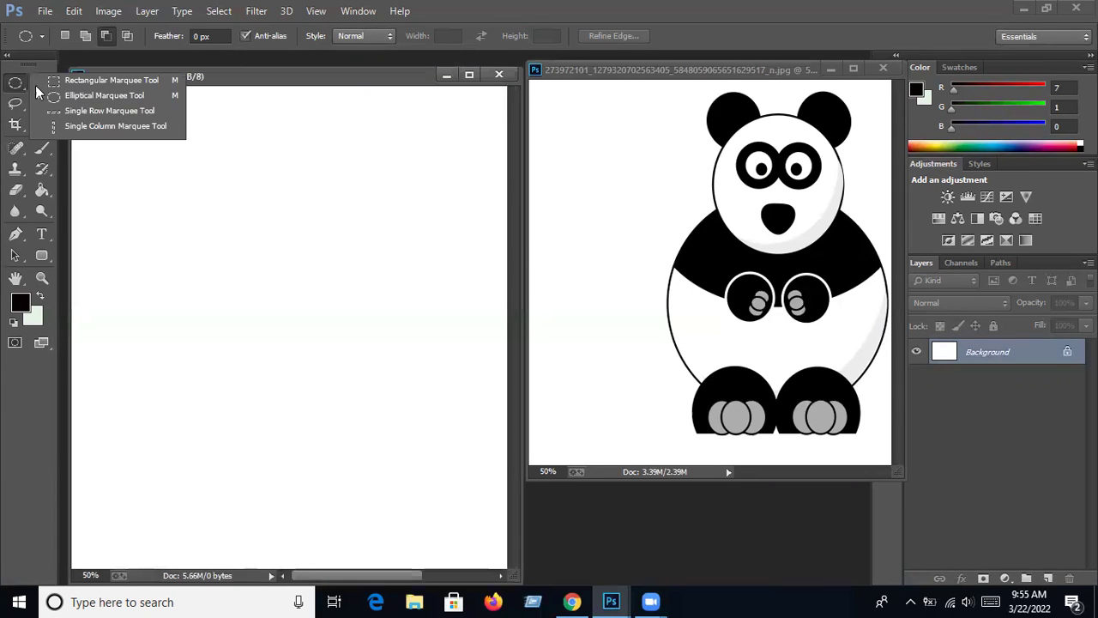
click(66, 97)
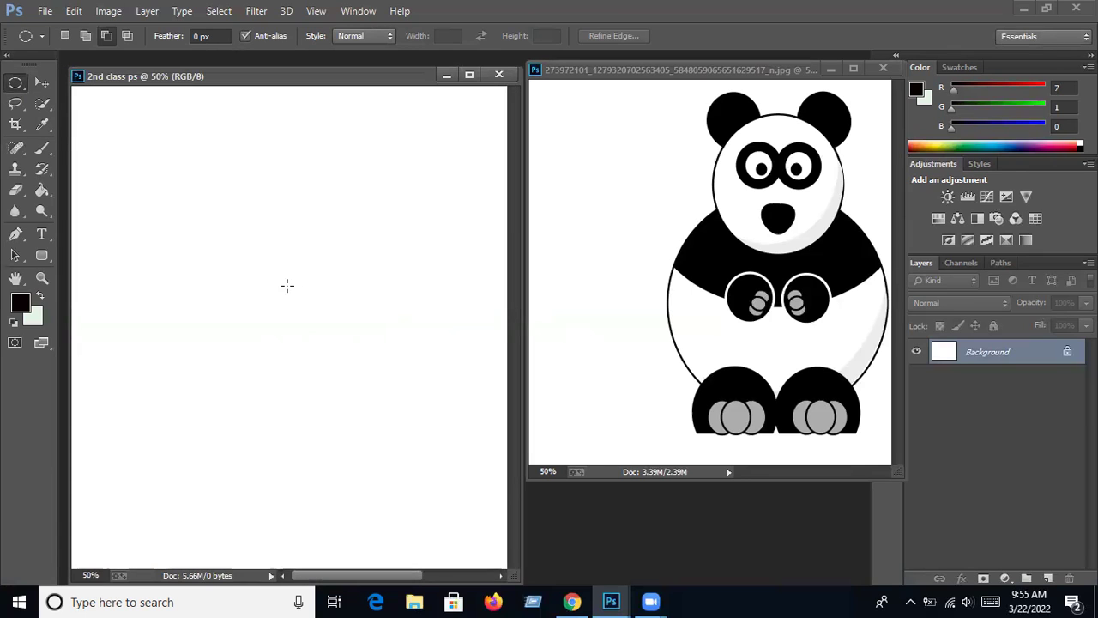
drag(206, 256, 393, 486)
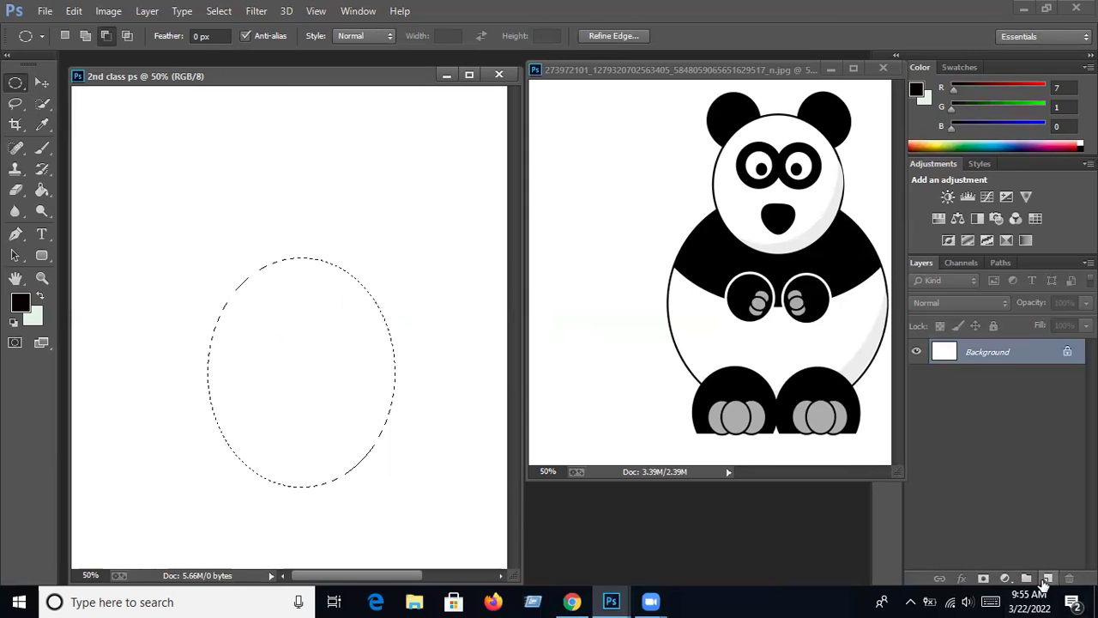
click(147, 12)
mouse_move(155, 29)
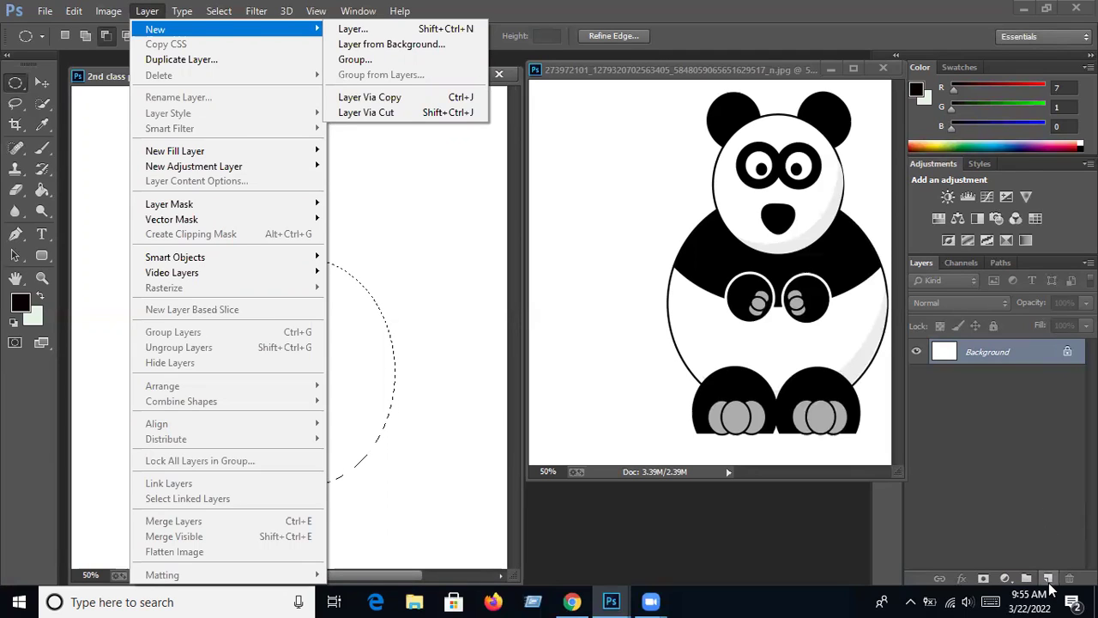
Add a new layer above Background and rename it 'body'
click(1047, 580)
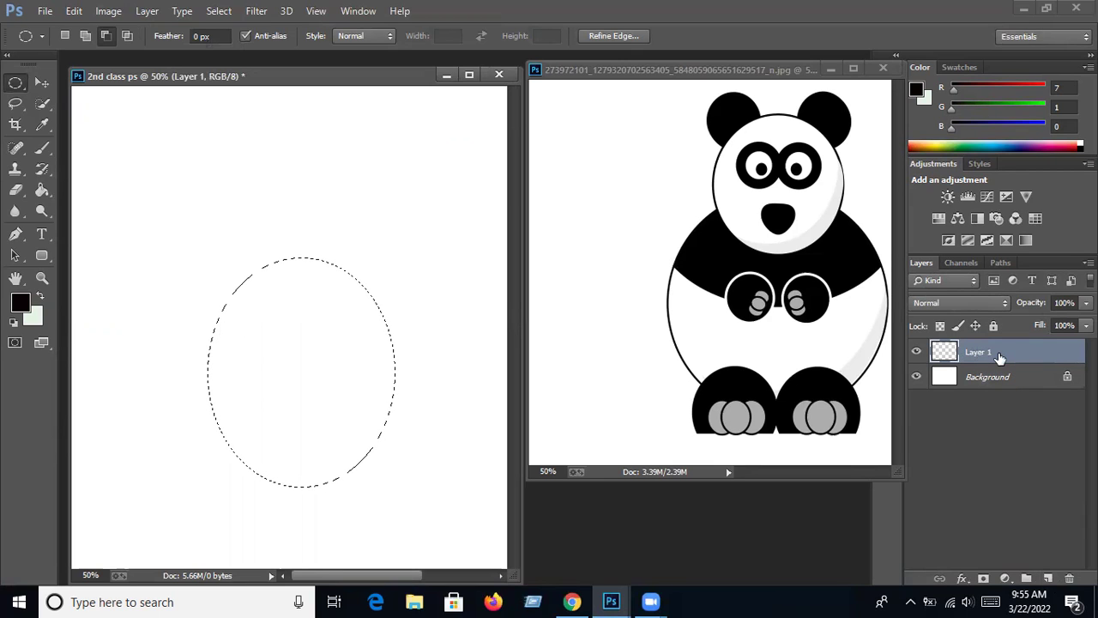
double_click(997, 353)
text(body)
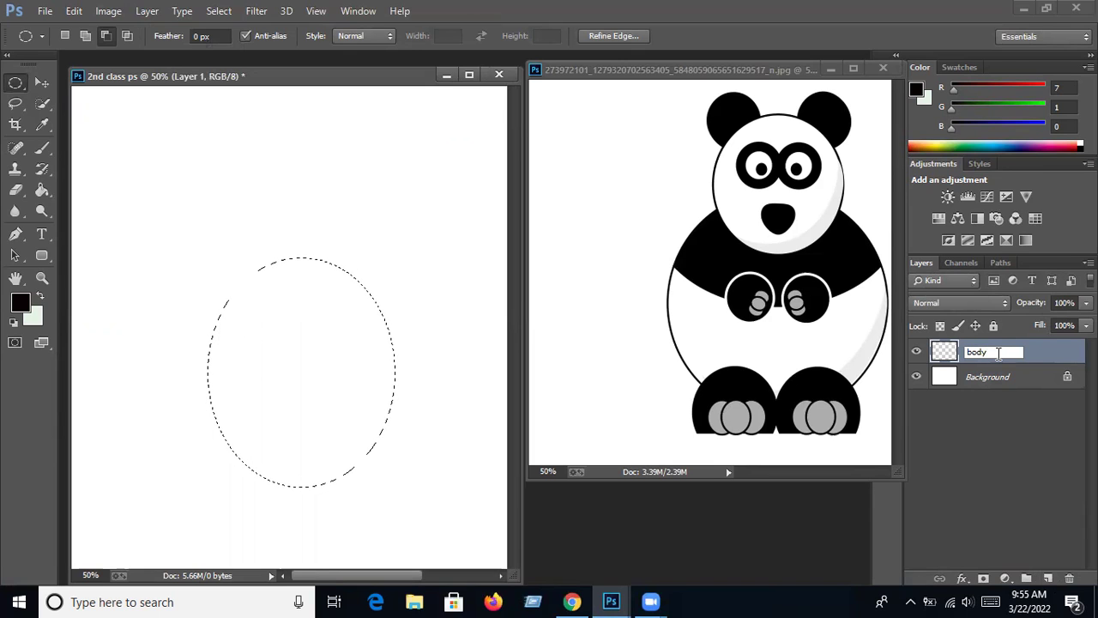
key(Return)
click(995, 443)
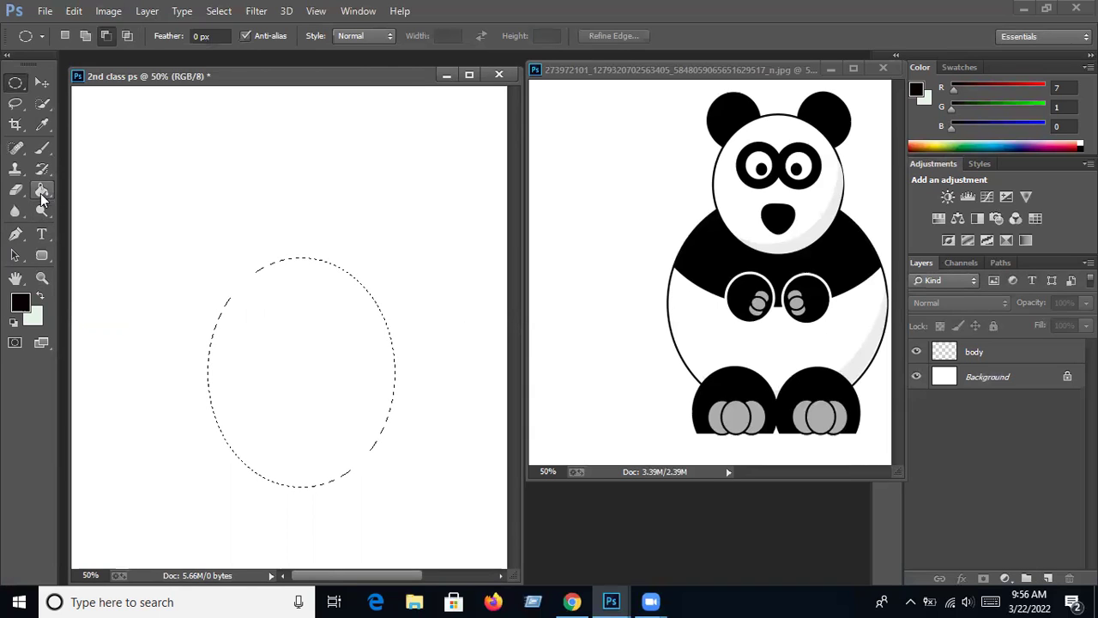
Paint-bucket fill the oval solid black on the body layer, then deselect
click(43, 192)
right_click(43, 192)
click(75, 206)
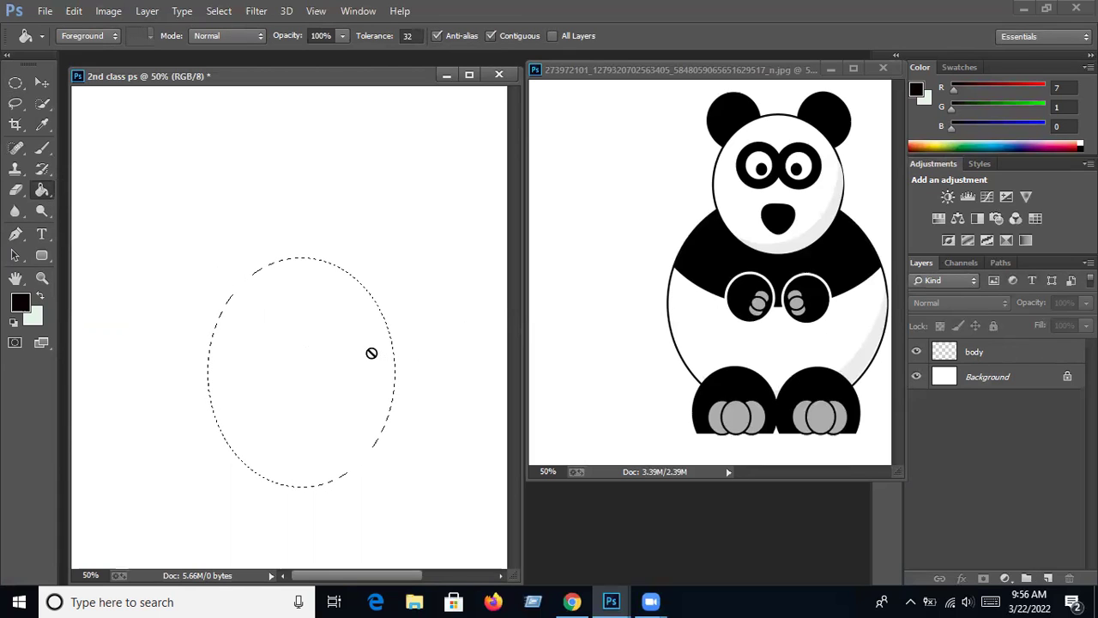
click(305, 372)
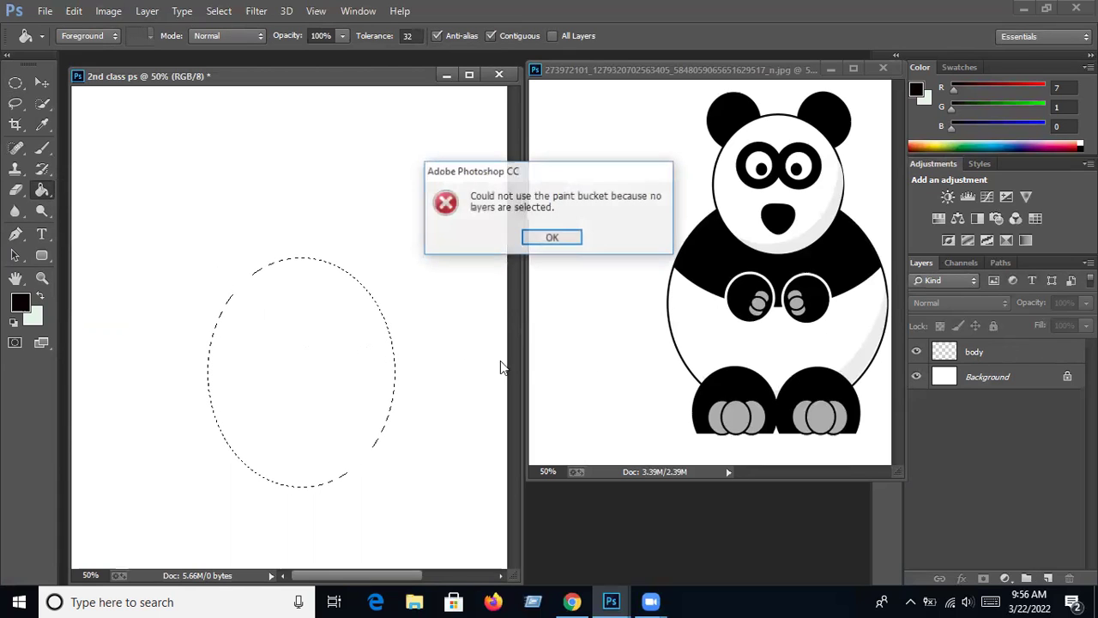
click(558, 237)
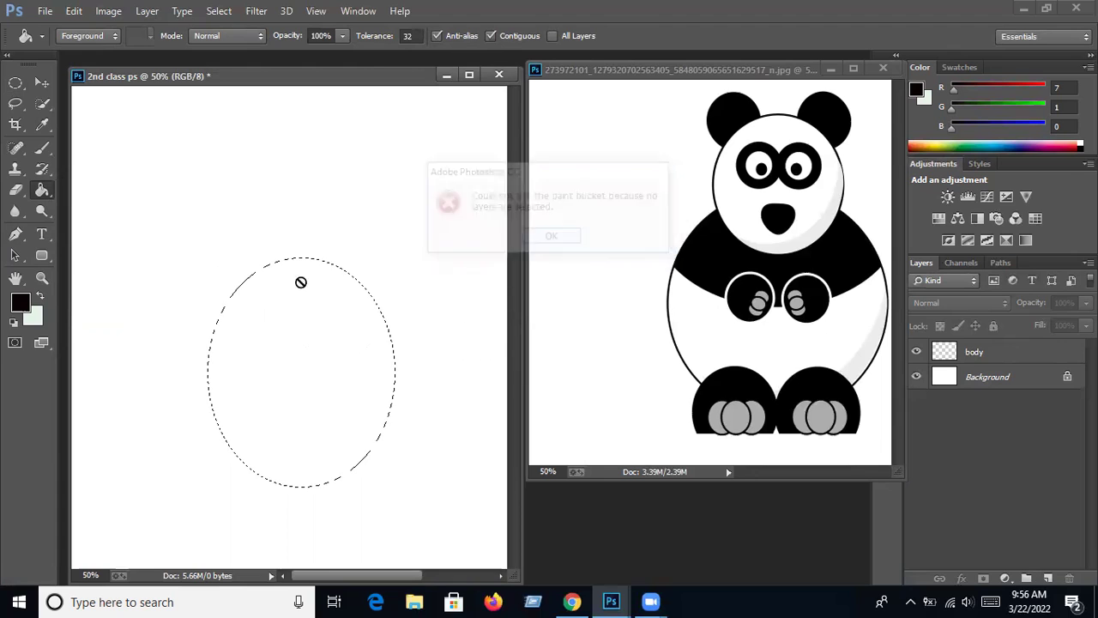
click(1001, 353)
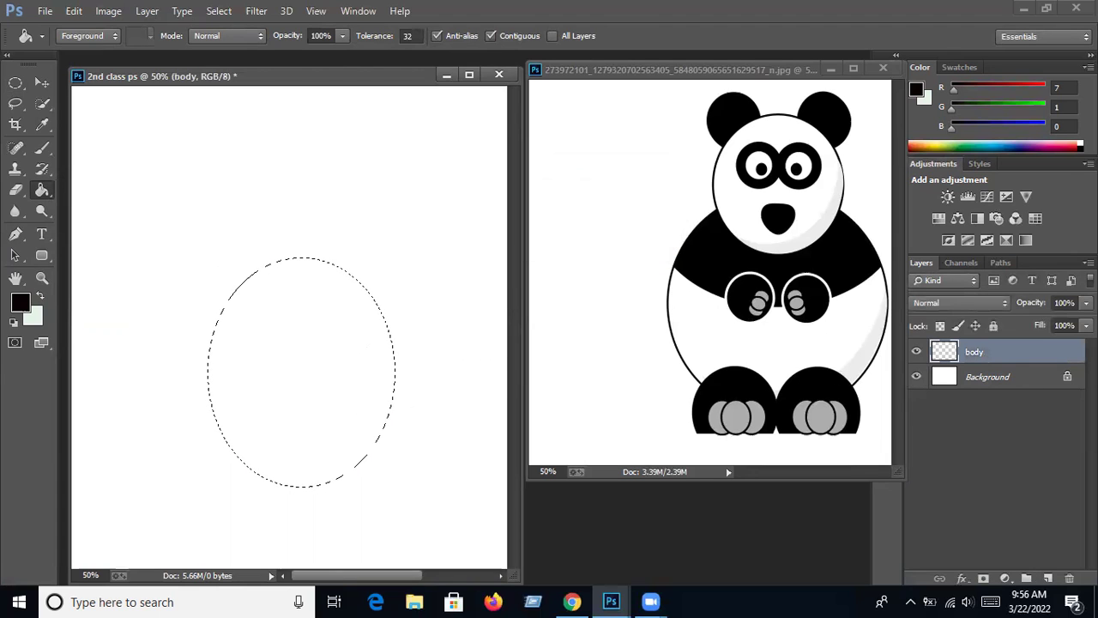
click(300, 379)
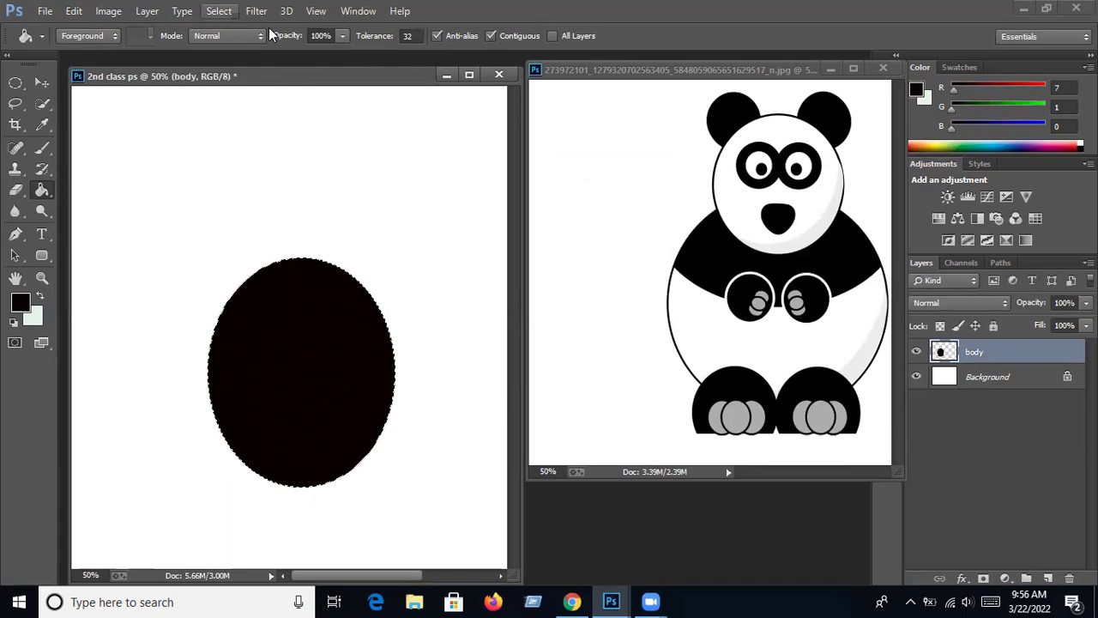
click(219, 11)
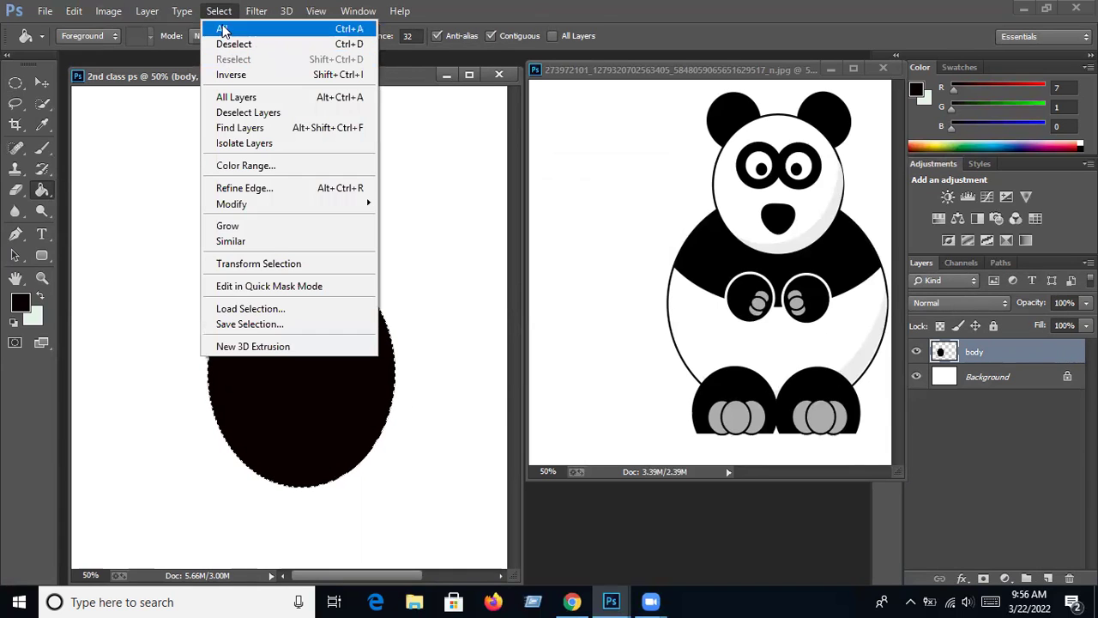
click(233, 44)
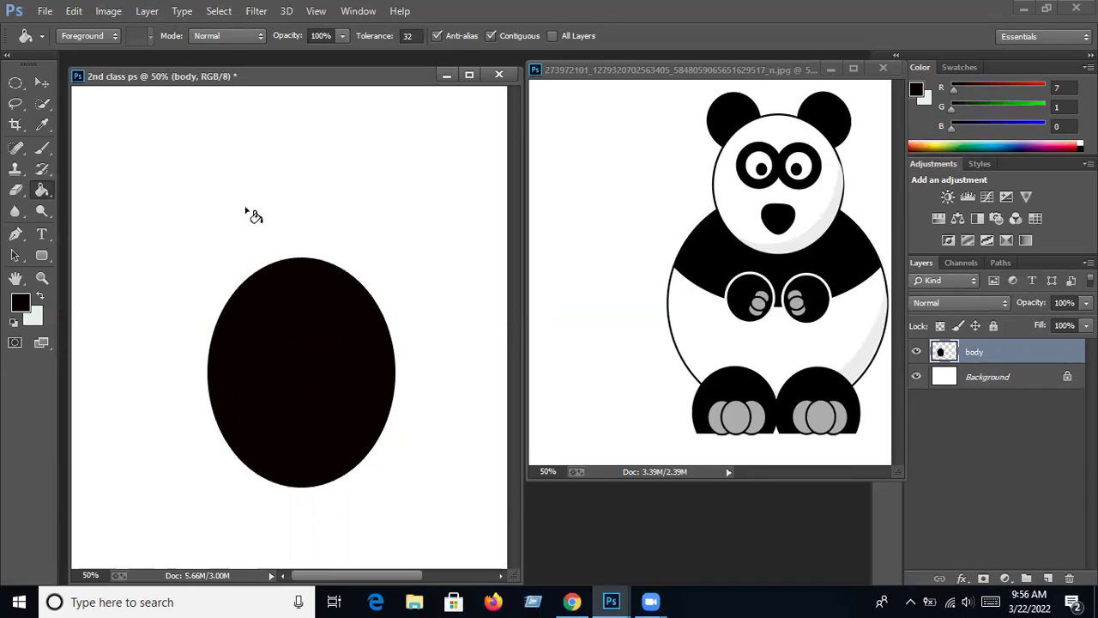
Duplicate the body layer and rename the copy 'body 2, white'
click(41, 82)
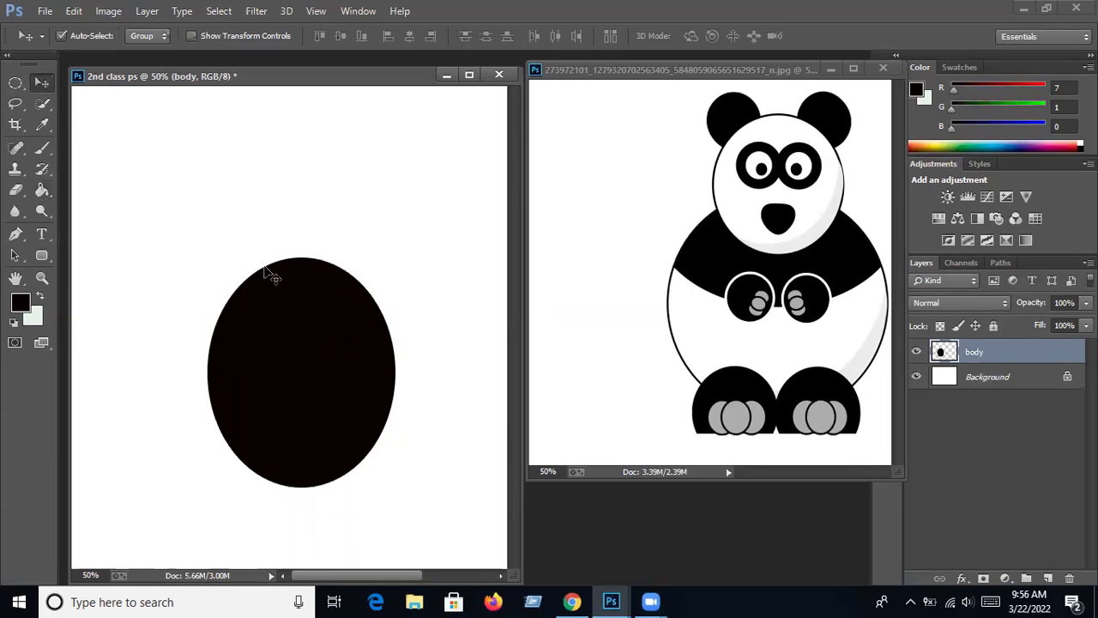
click(148, 11)
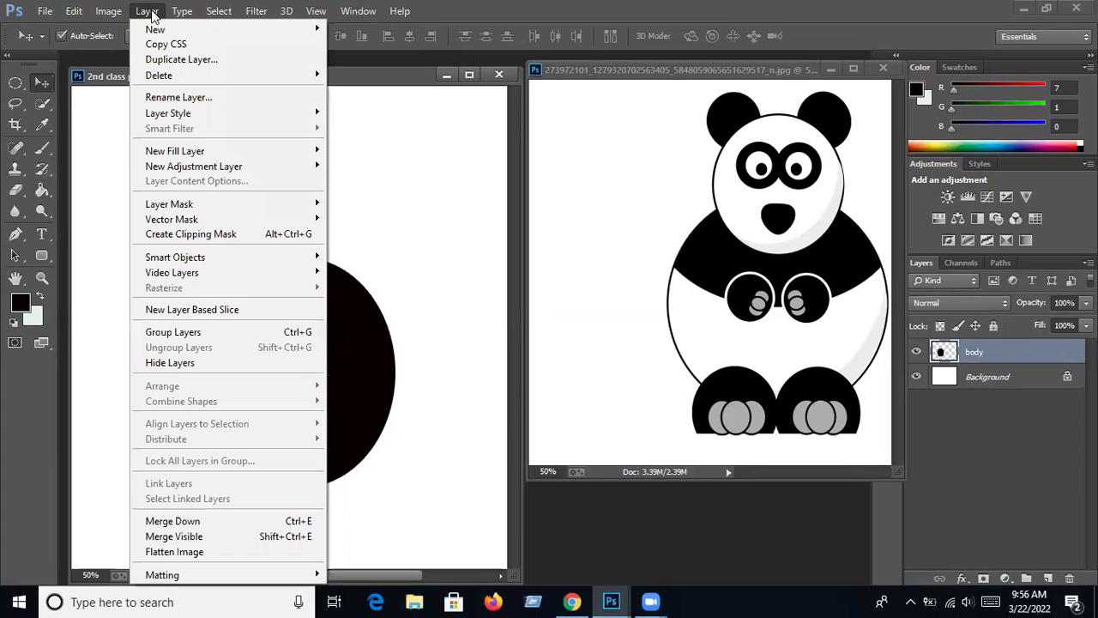
click(173, 62)
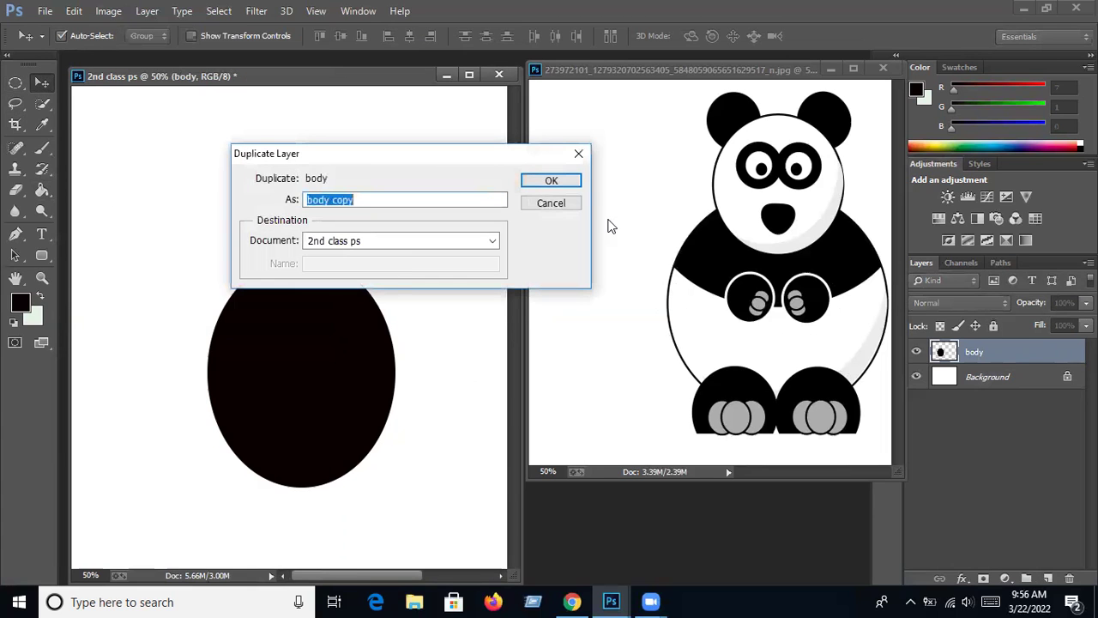
click(567, 185)
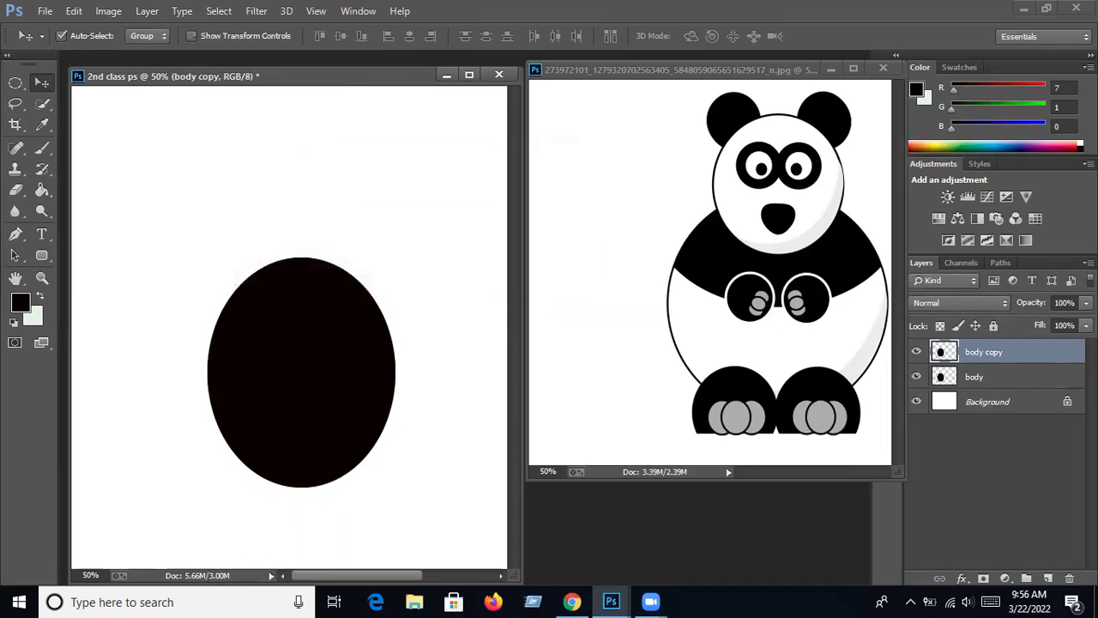
double_click(986, 354)
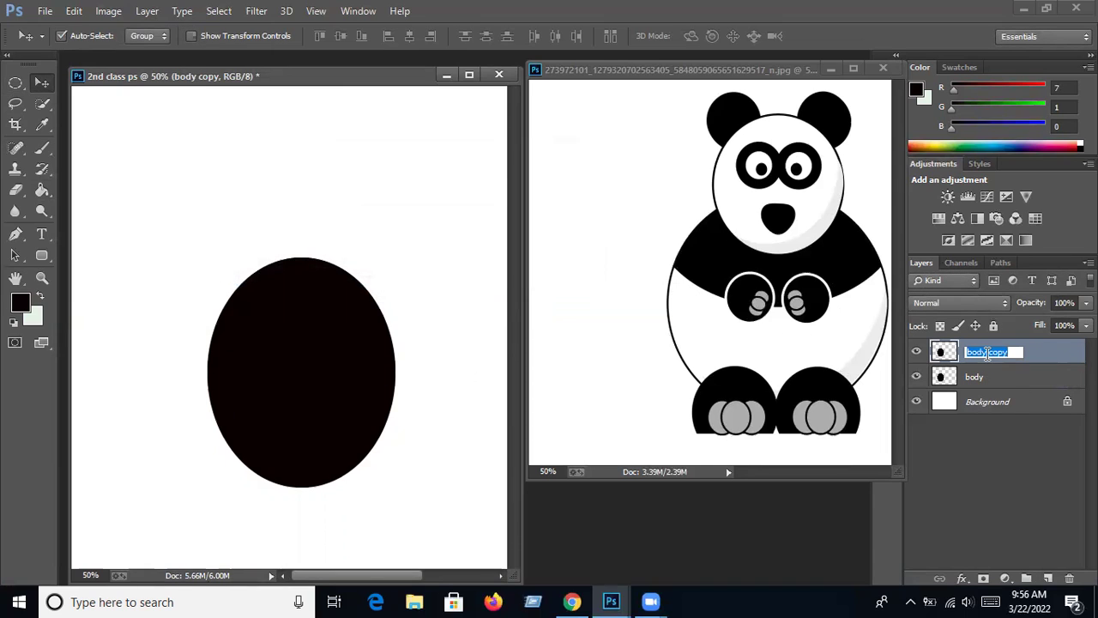
text(bo)
click(1001, 447)
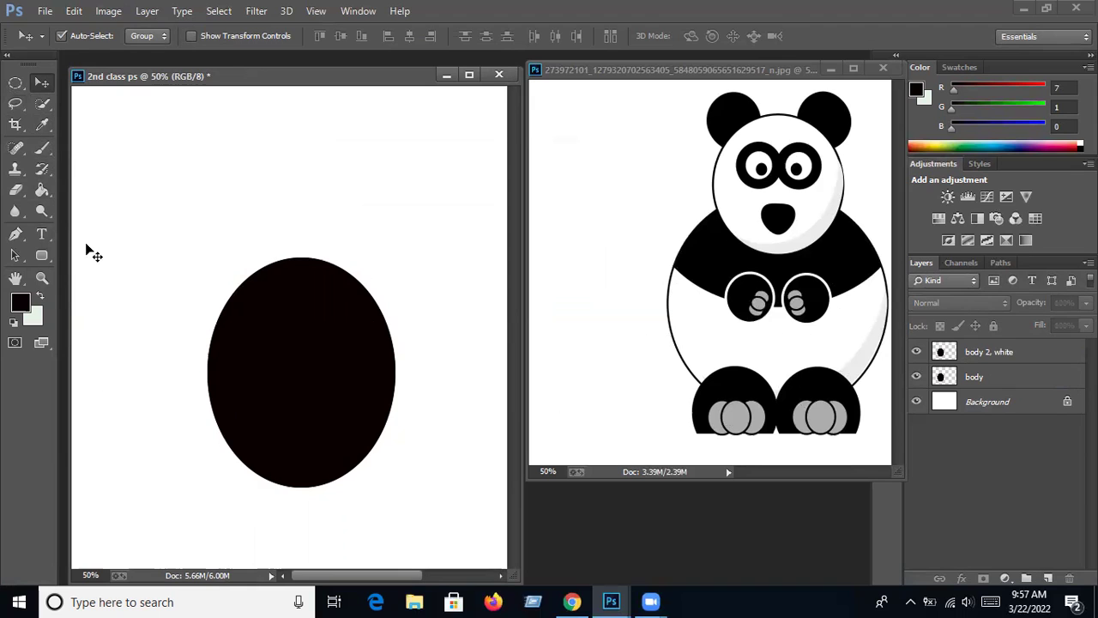
Realign the copied ellipse over the original and make pale green (227, 244, 229) the foreground
click(44, 10)
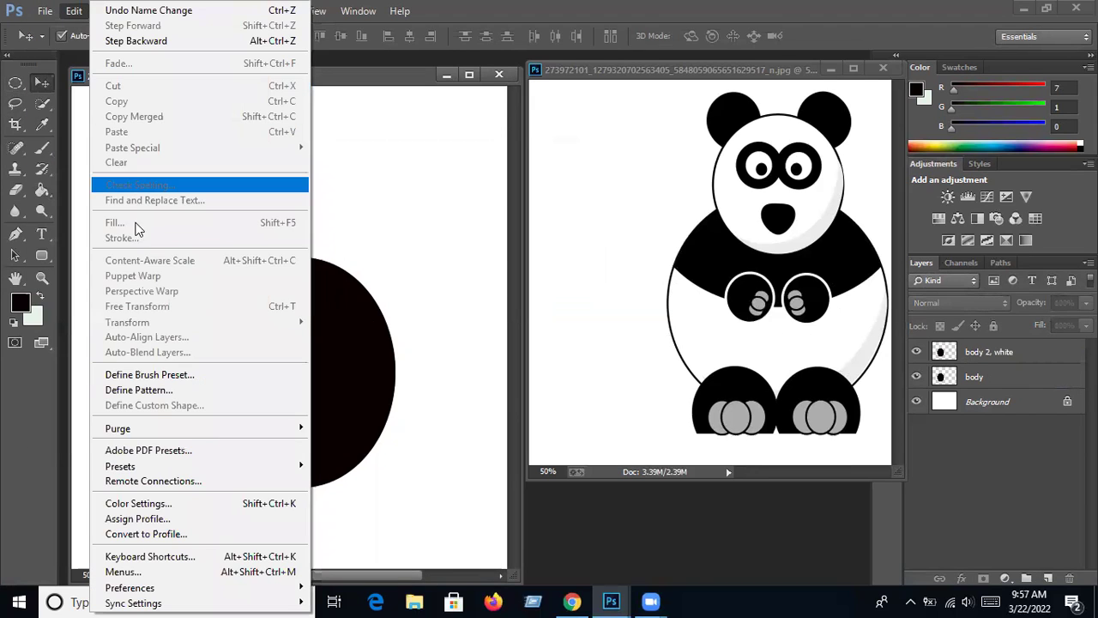
mouse_move(74, 10)
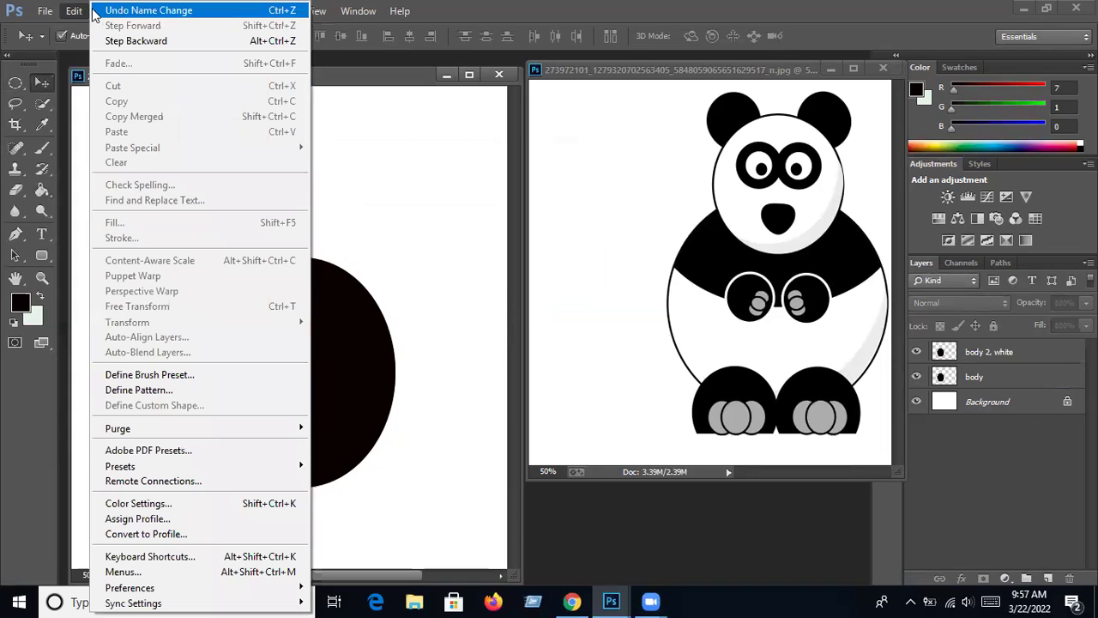
click(335, 354)
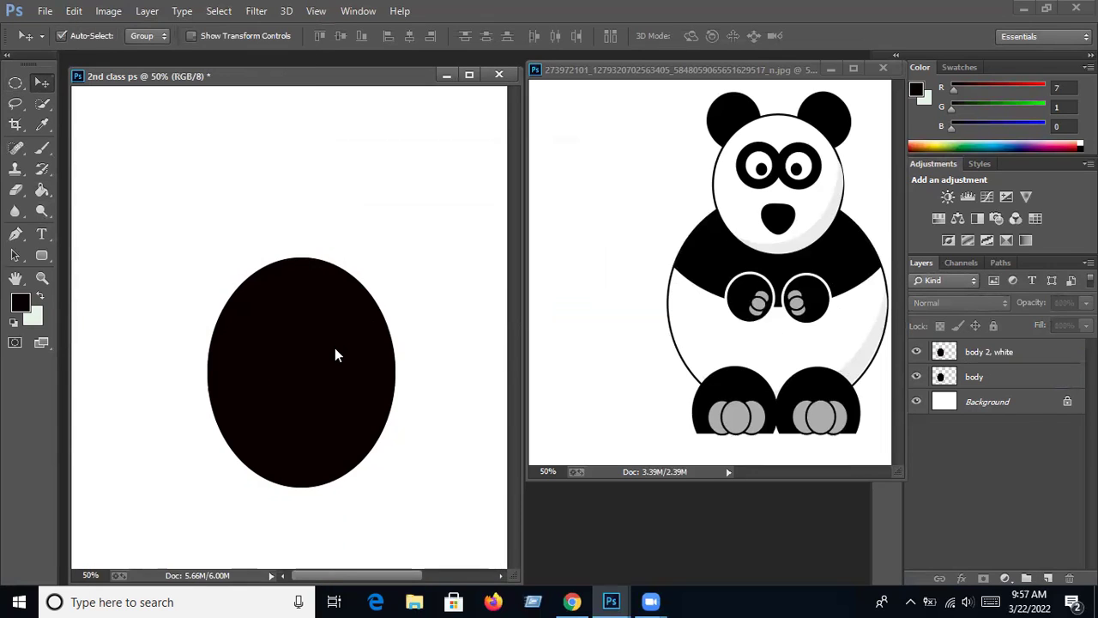
click(73, 11)
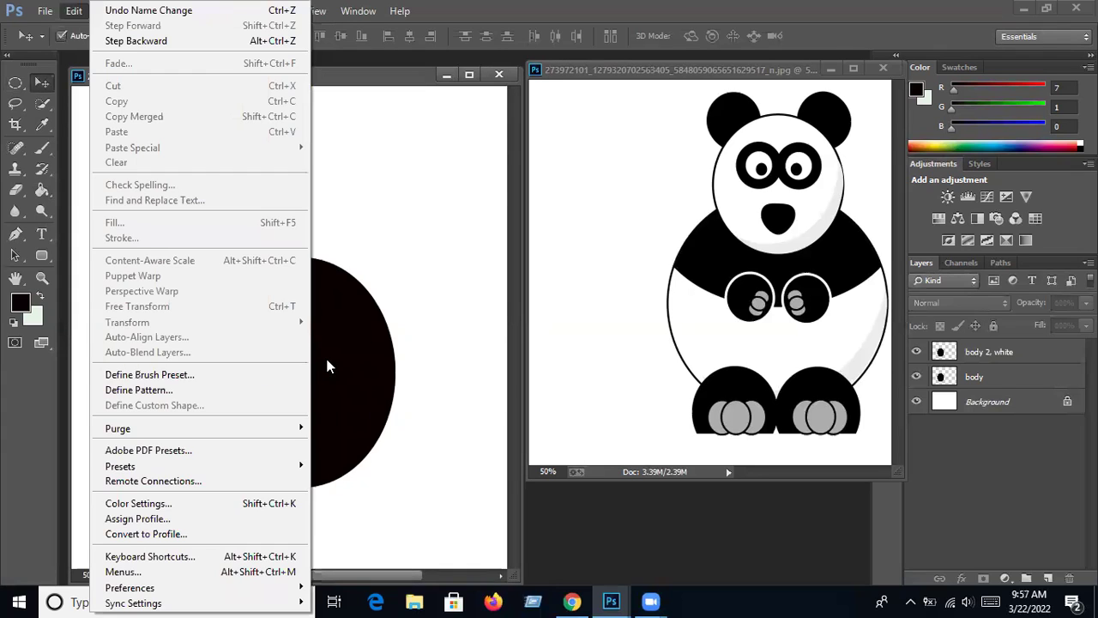
click(326, 366)
mouse_move(331, 368)
mouse_down()
mouse_move(318, 358)
mouse_move(285, 366)
mouse_up()
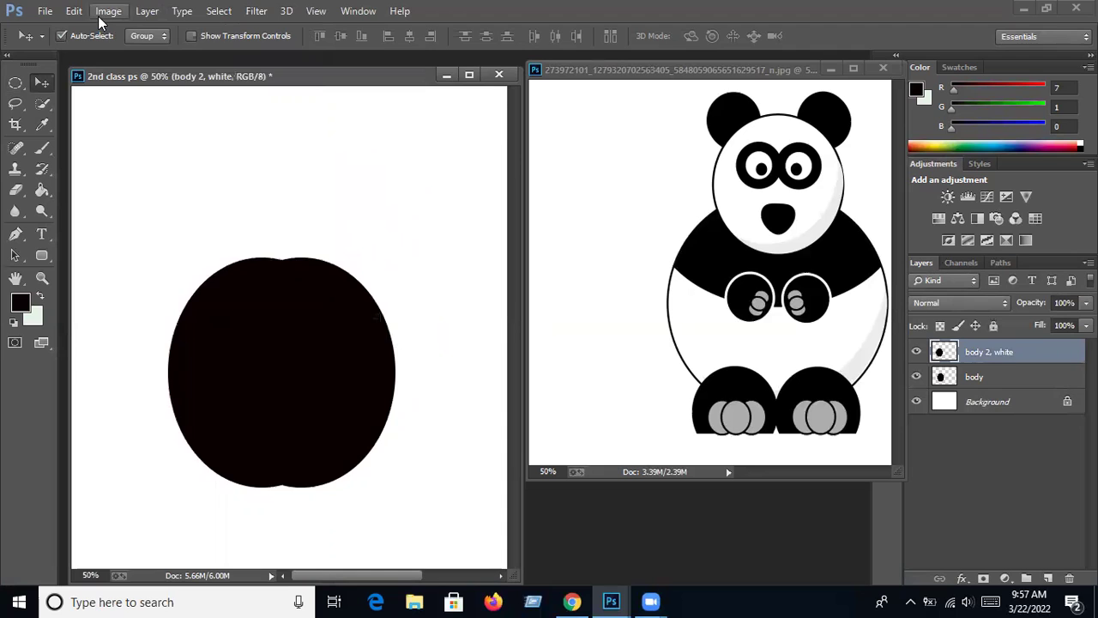
click(74, 10)
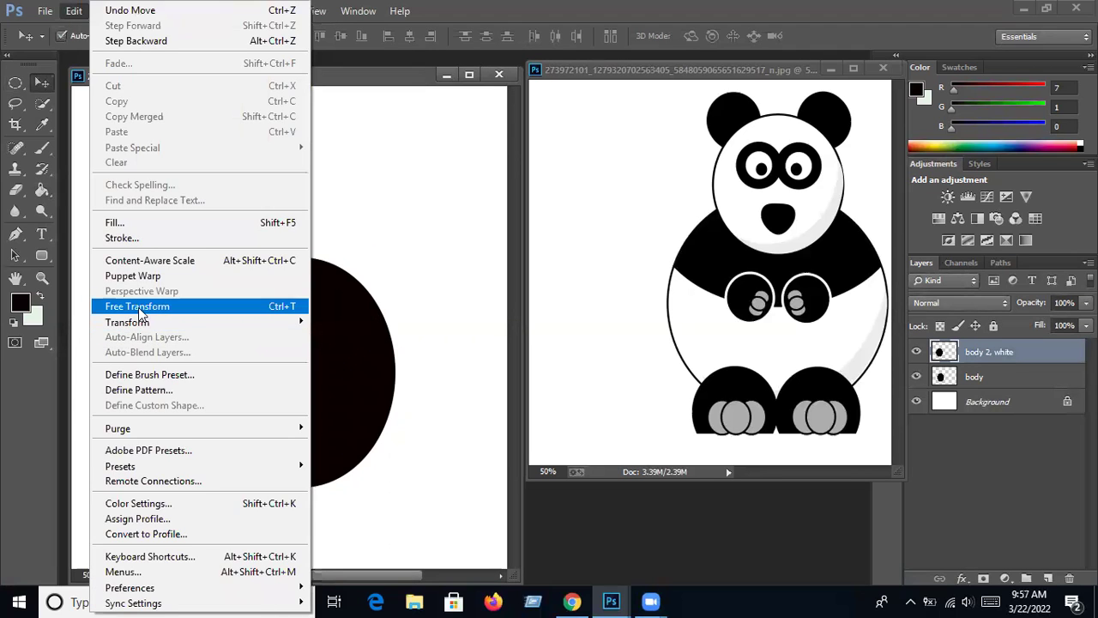
click(138, 307)
drag(304, 348, 338, 347)
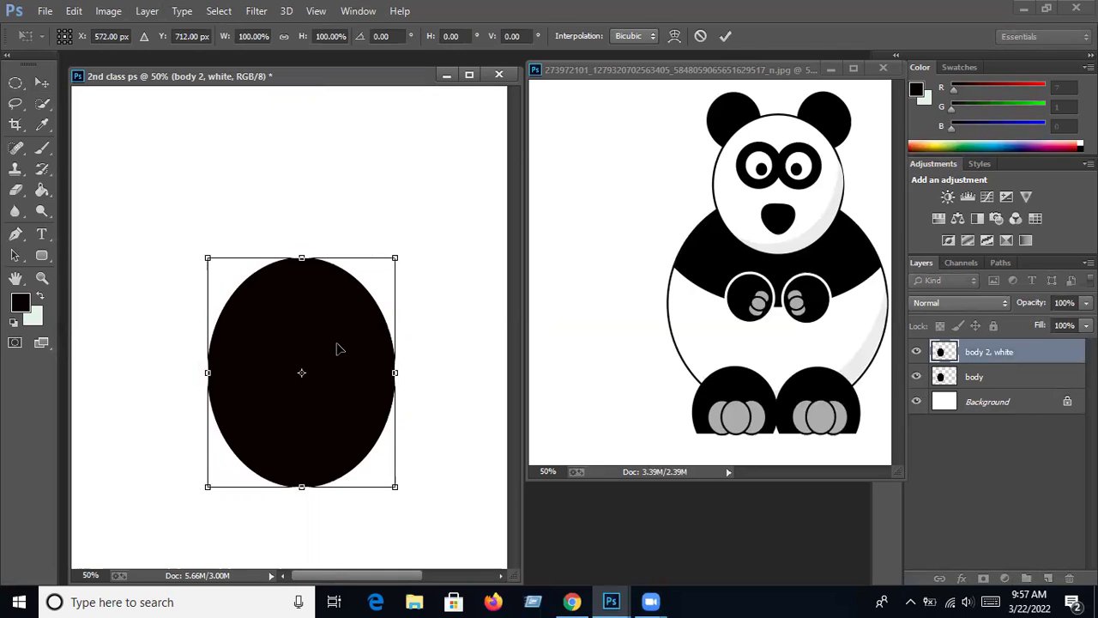
key(Return)
click(39, 294)
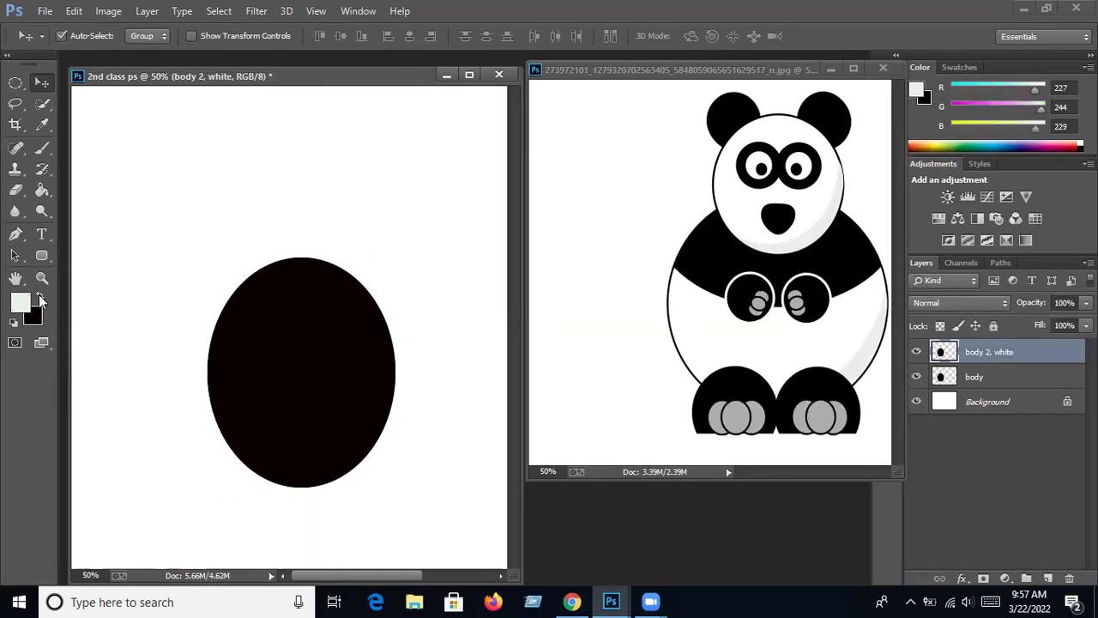
Fill the copied ellipse pale green and shrink it slightly, leaving a thin black outline
click(43, 190)
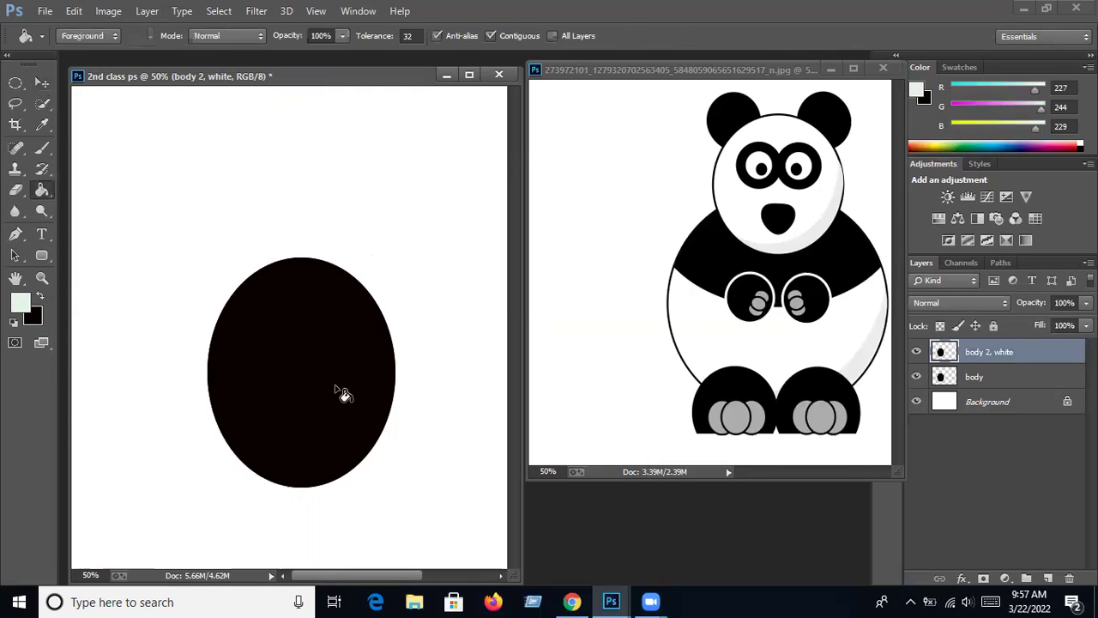
click(322, 394)
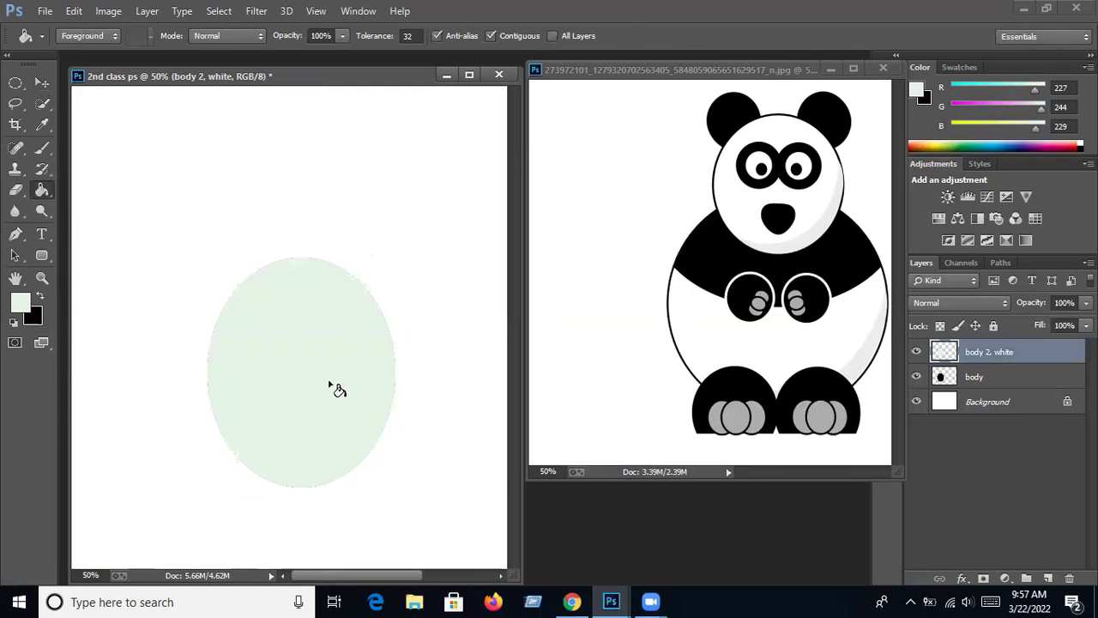
click(74, 11)
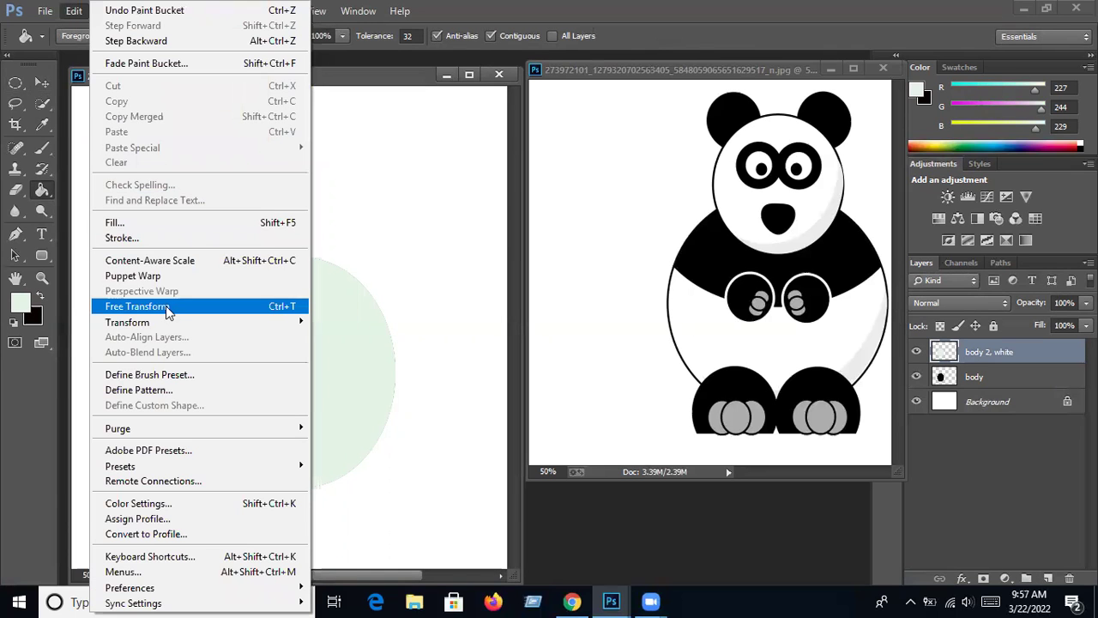
click(166, 305)
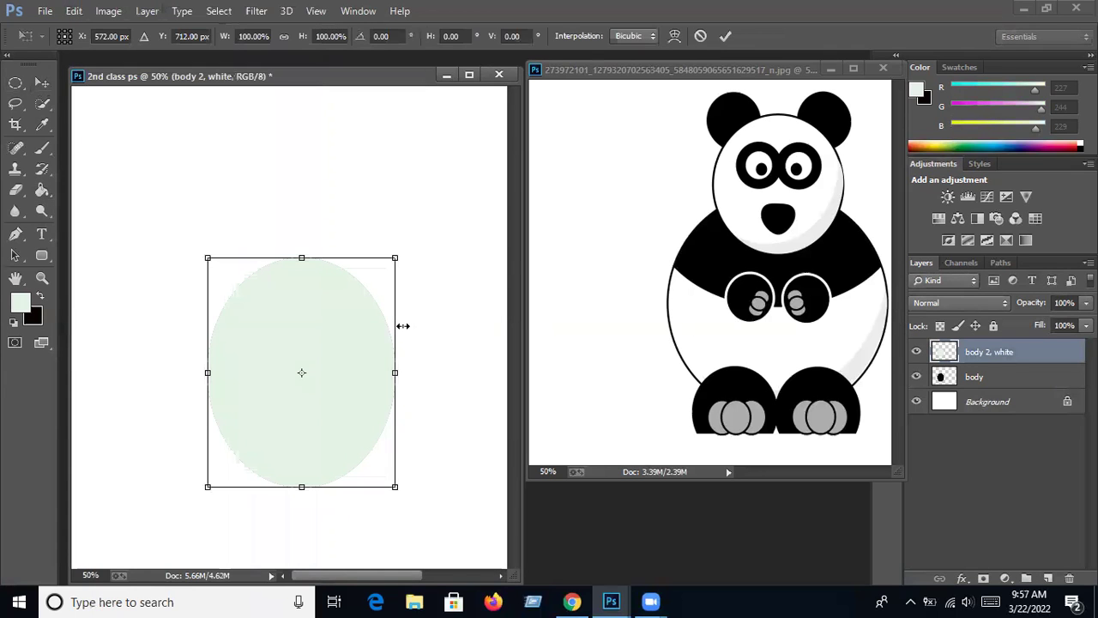
drag(394, 487, 394, 485)
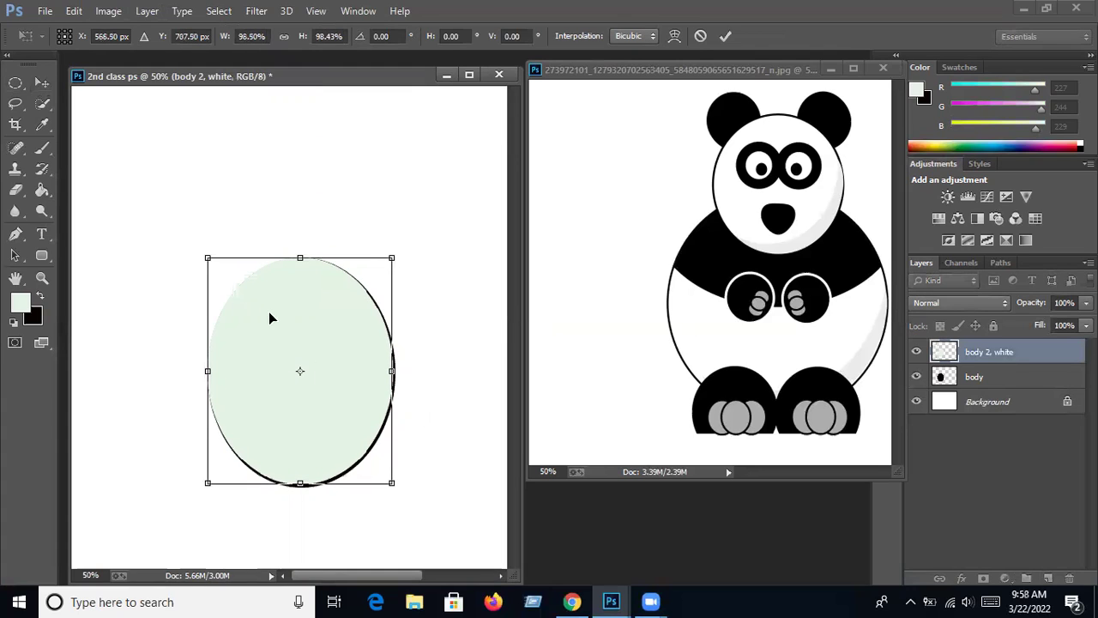
drag(208, 257, 210, 260)
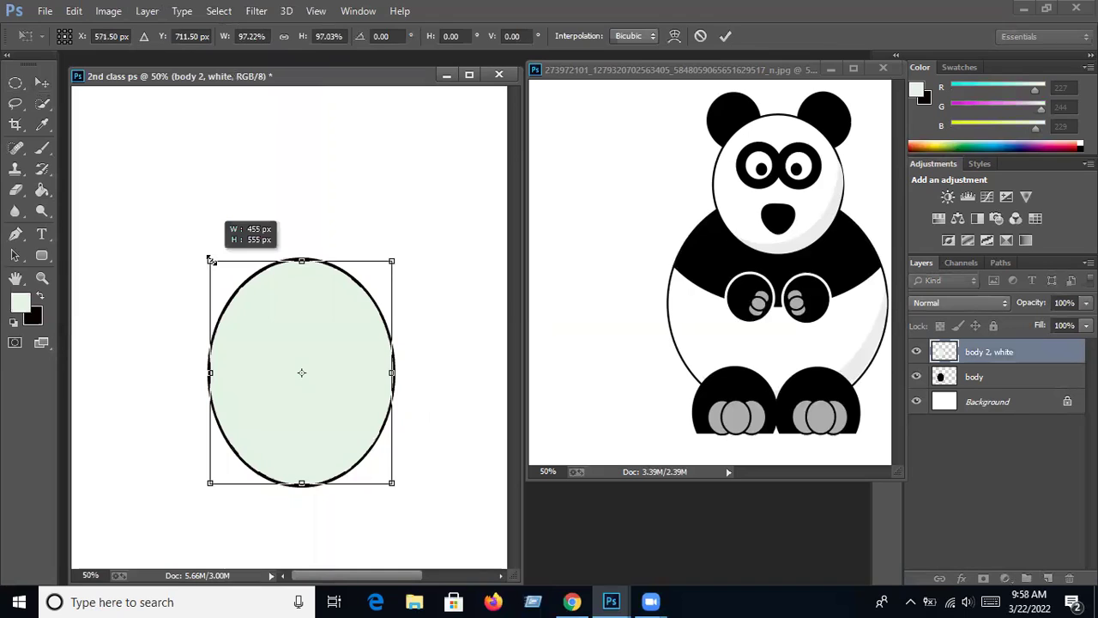
key(Return)
key(g)
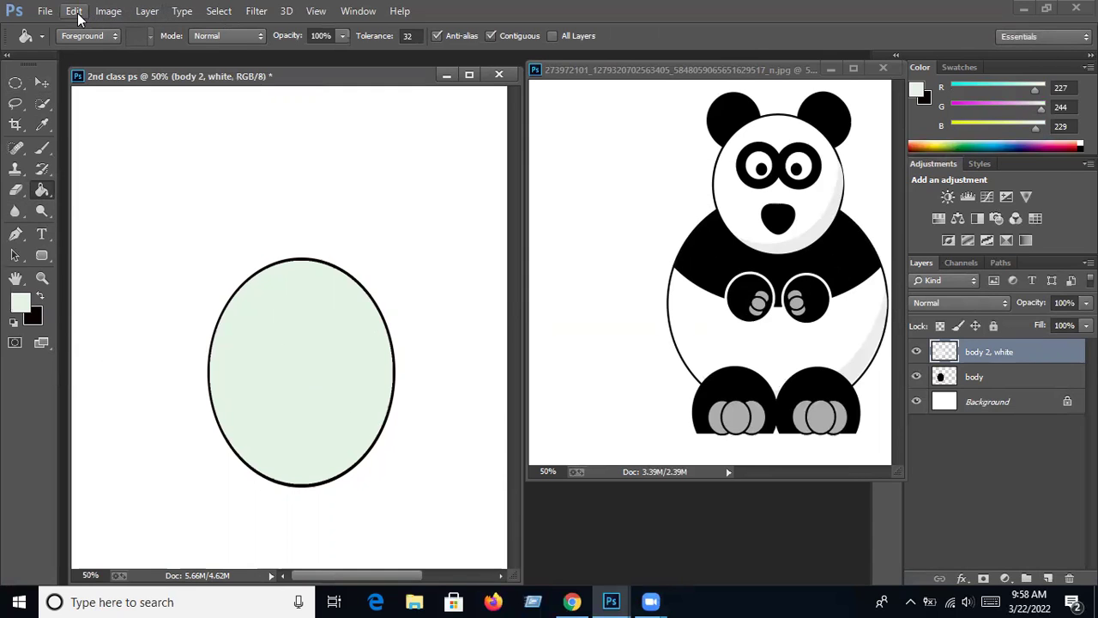
Duplicate the body 2, white layer and rename the copy 'body 3, black'
click(149, 12)
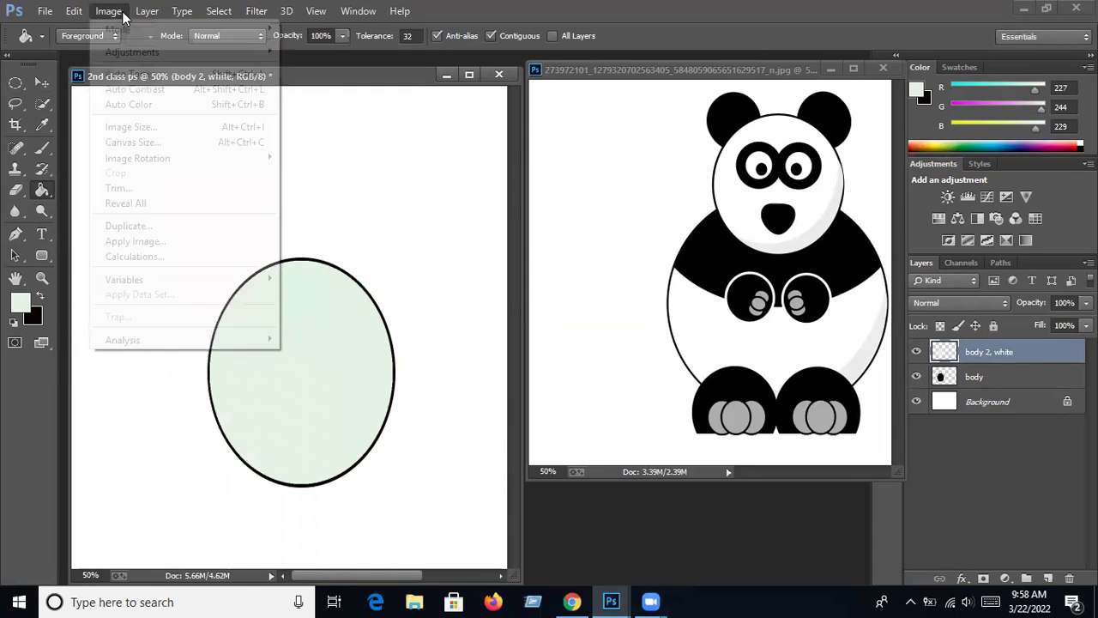
click(181, 59)
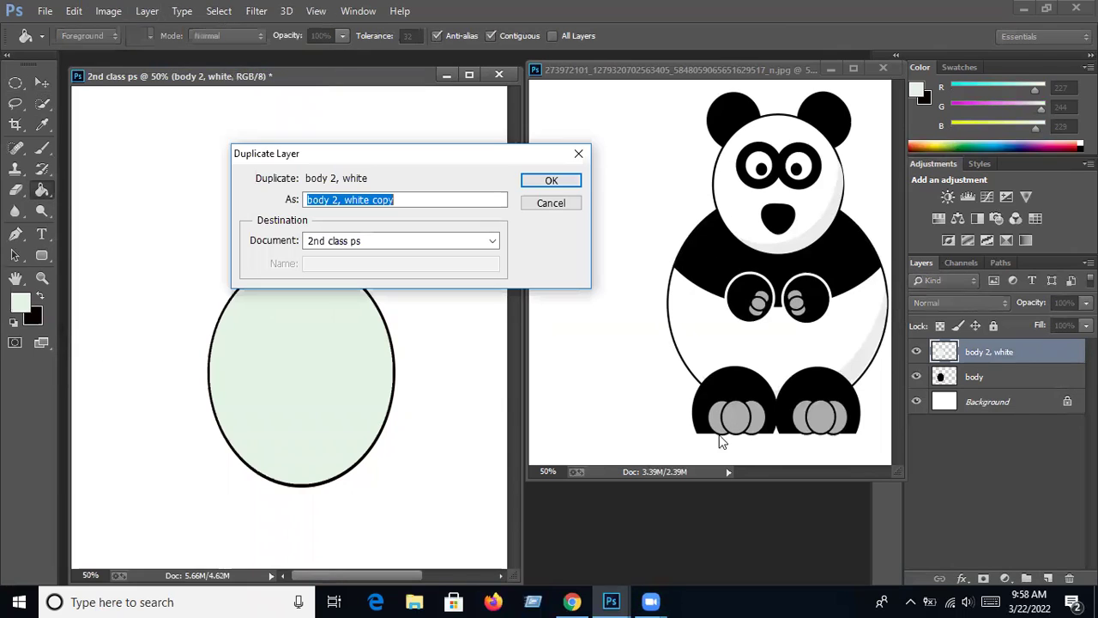
click(551, 181)
double_click(985, 352)
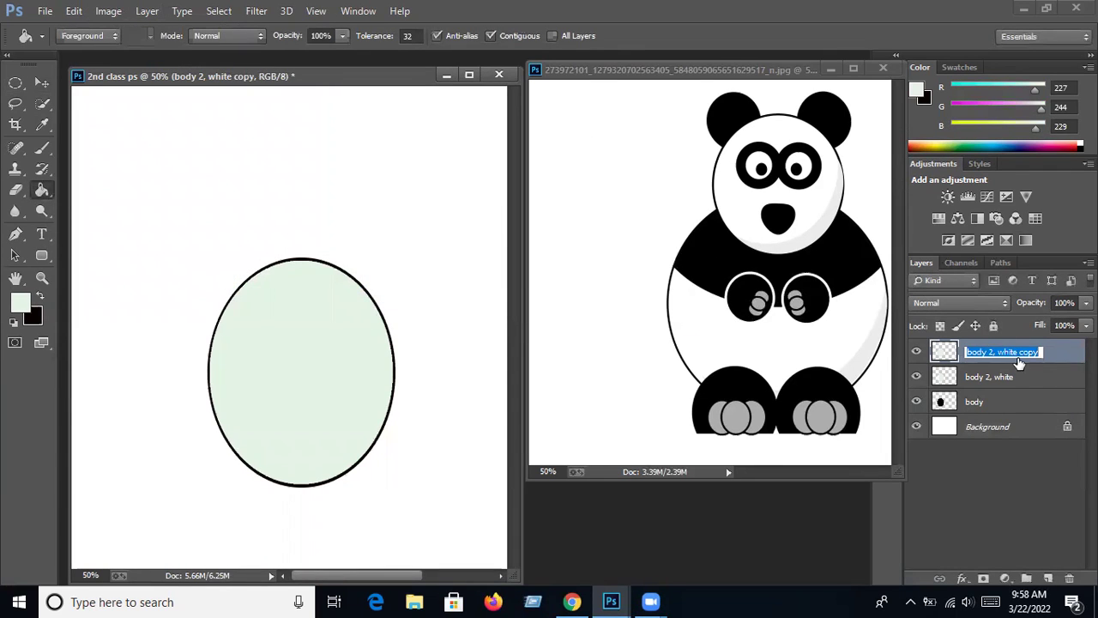
click(1019, 351)
key(BackSpace)
key(BackSpace)
text(3,)
text( blac)
click(961, 485)
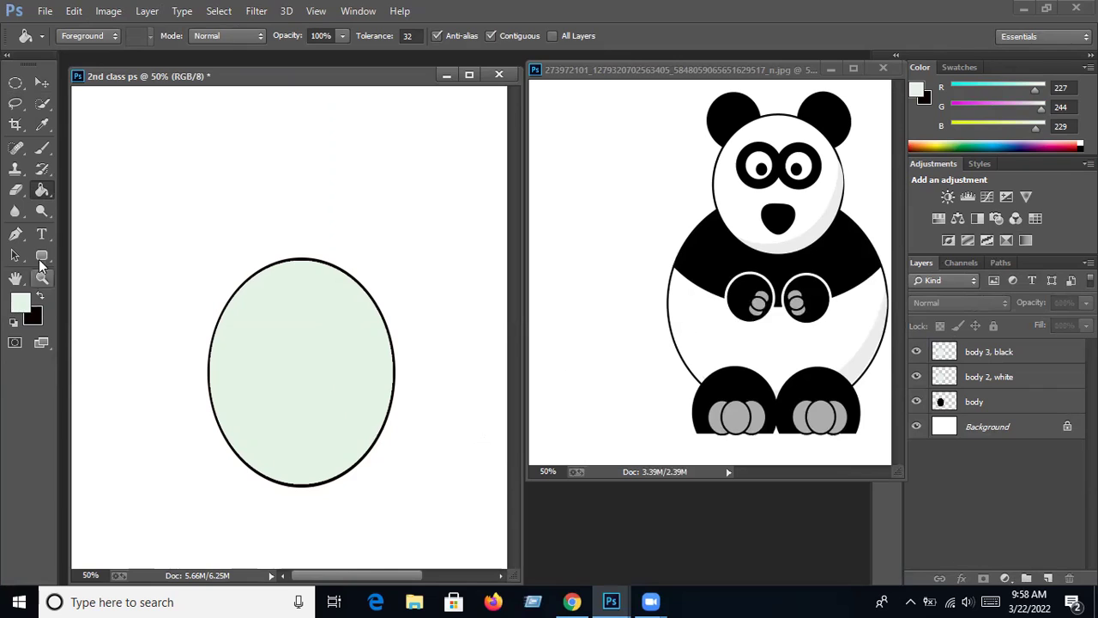
Make black (7, 1, 0) the foreground colour and try filling the ellipse with it
click(38, 292)
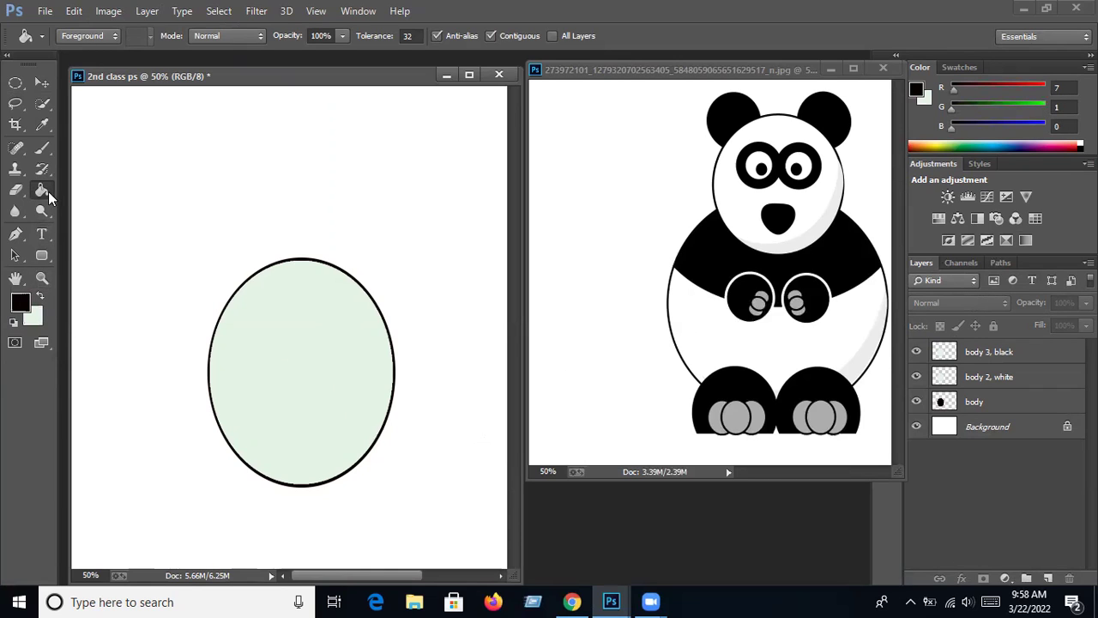
click(41, 84)
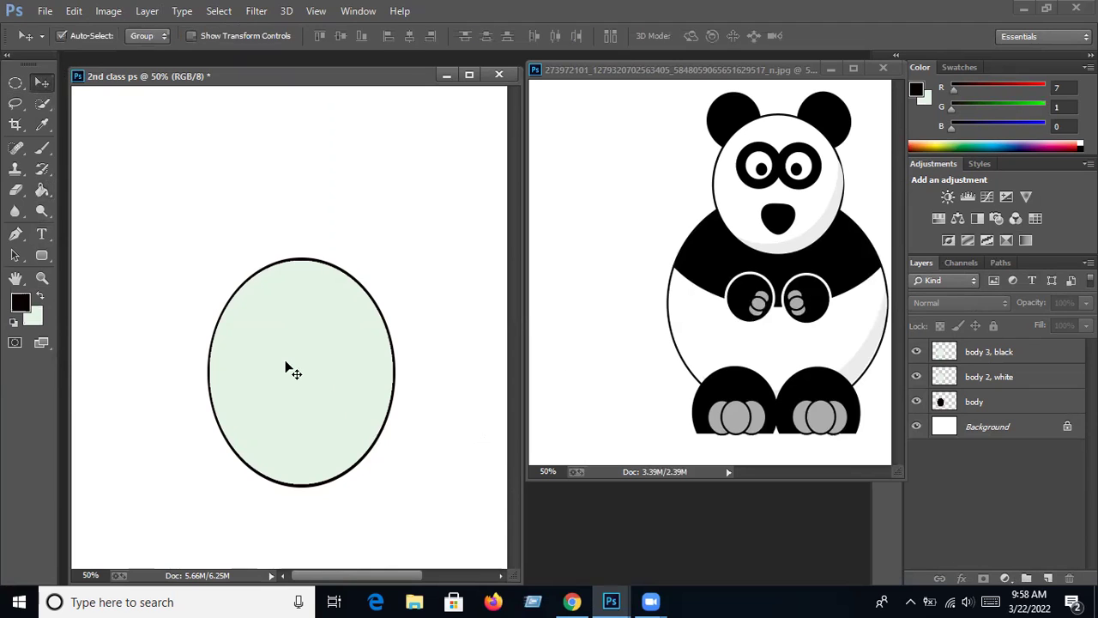
click(48, 188)
click(329, 368)
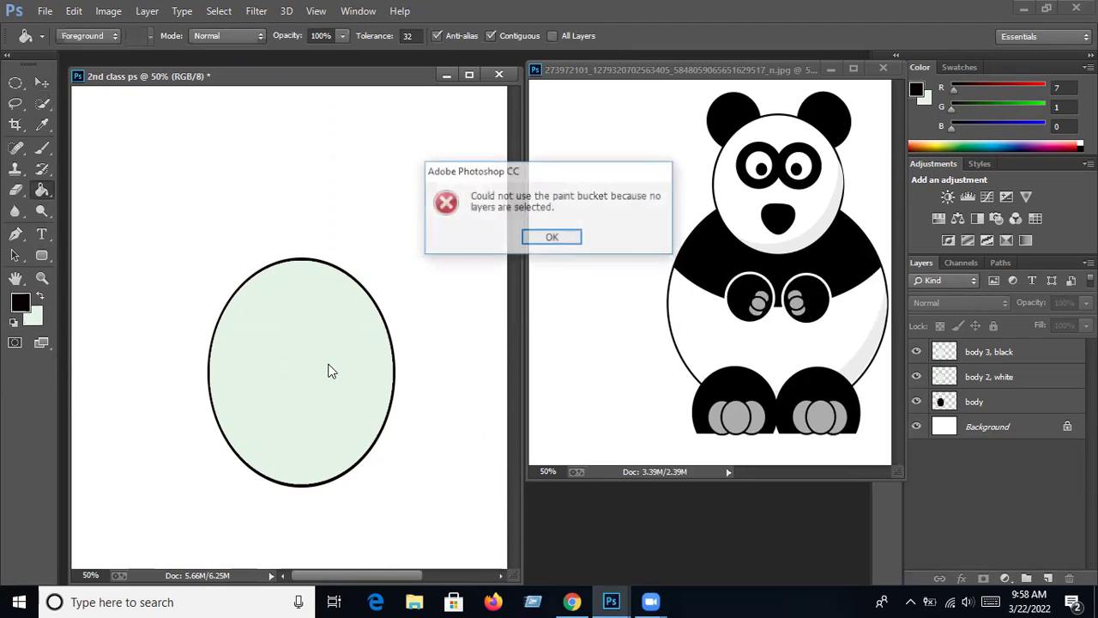
Fill the 'body 3, black' ellipse with solid black
click(1005, 353)
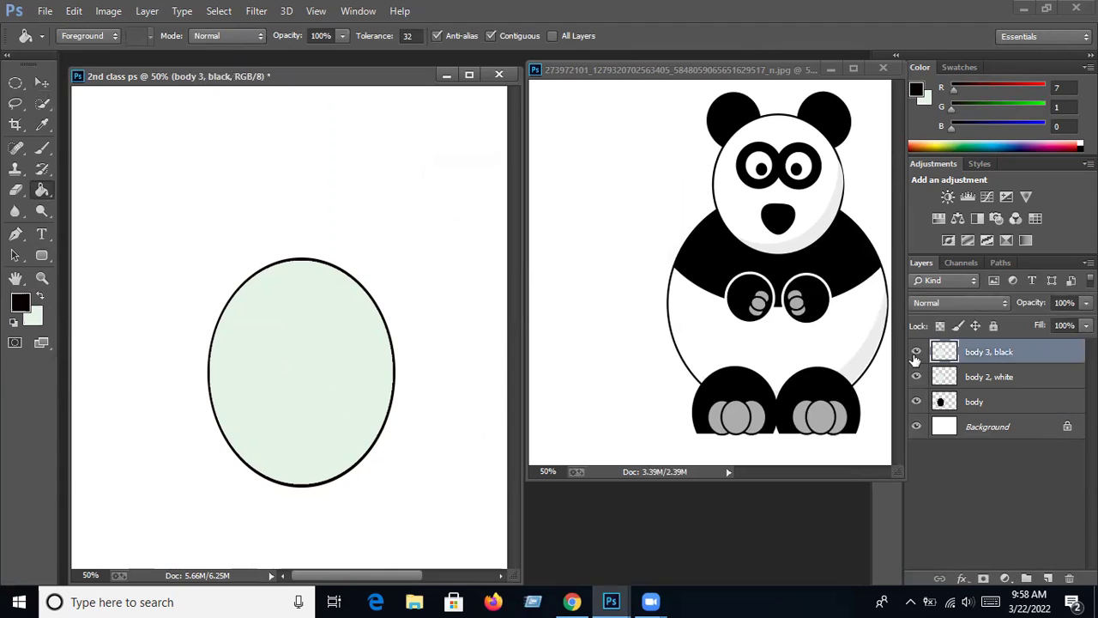
click(307, 371)
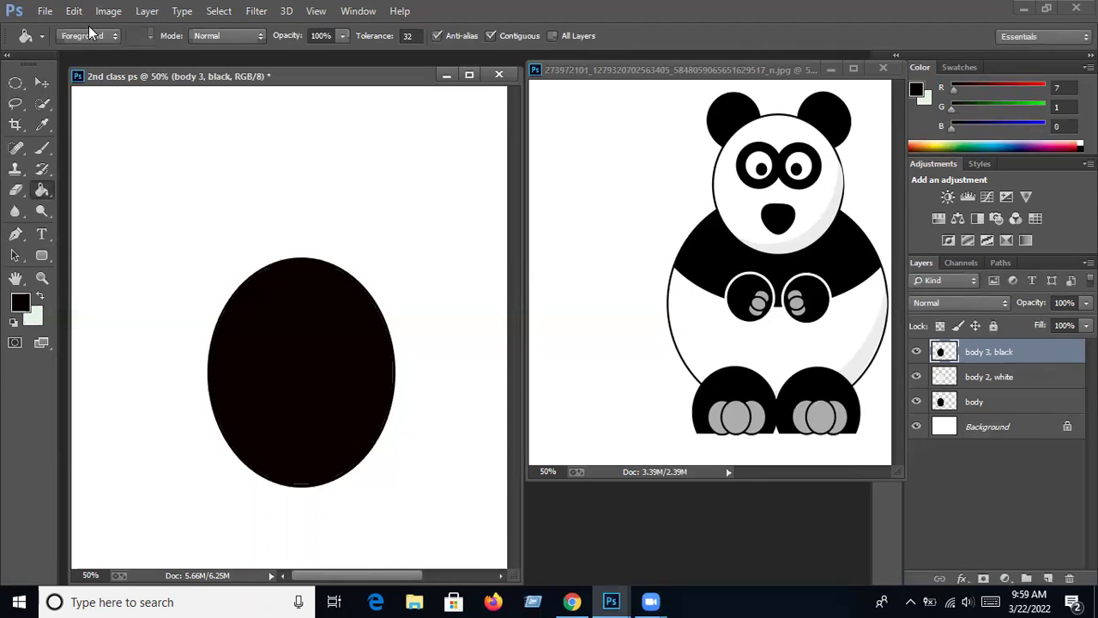
click(41, 82)
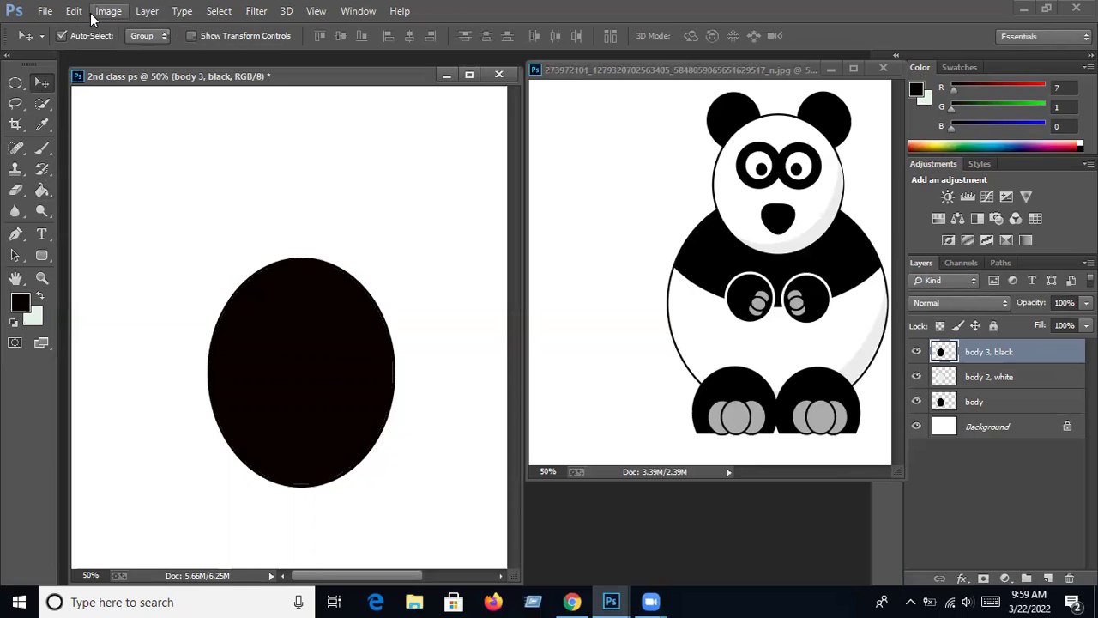
Scale the black ellipse to about 88% width and 58% height over the body's top
click(74, 11)
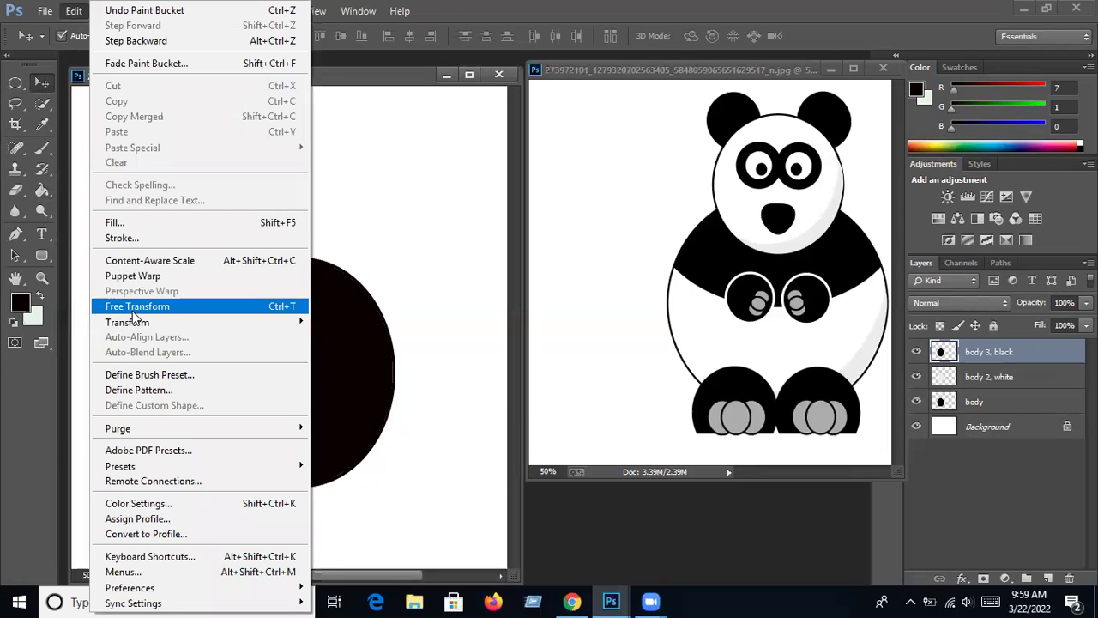
click(135, 307)
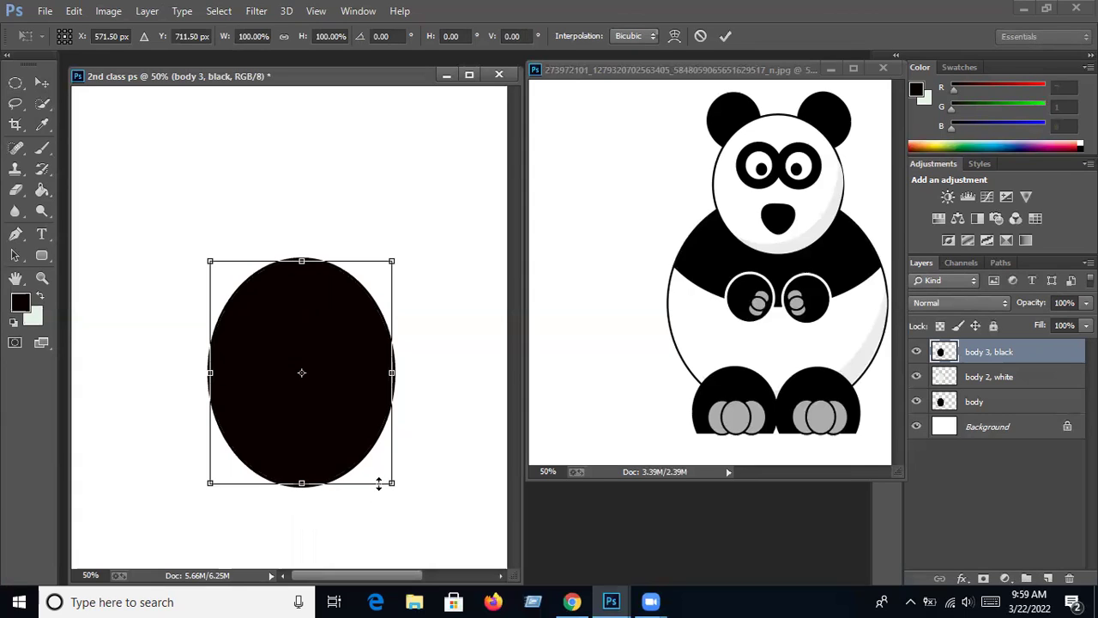
drag(392, 484, 391, 440)
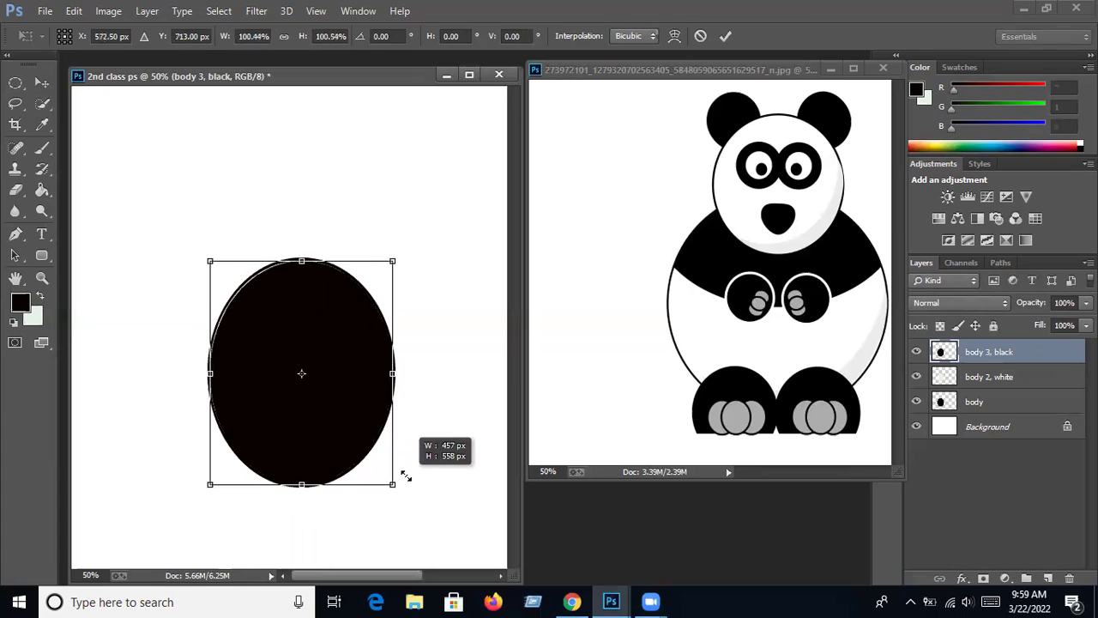
drag(391, 440, 393, 485)
drag(302, 485, 305, 393)
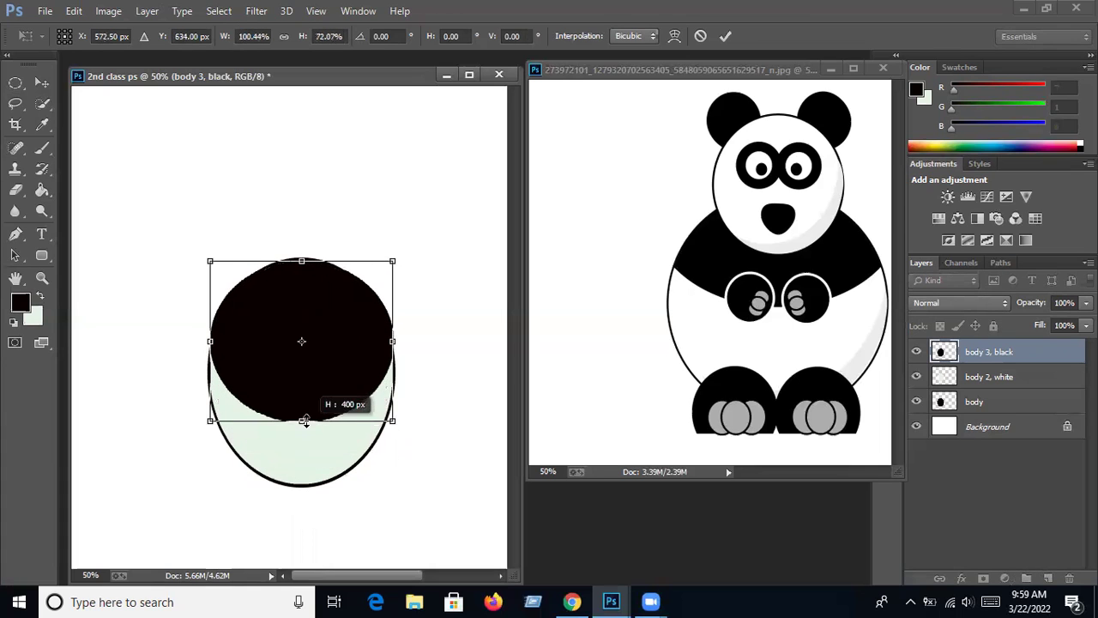
drag(304, 394, 302, 389)
drag(392, 326, 379, 326)
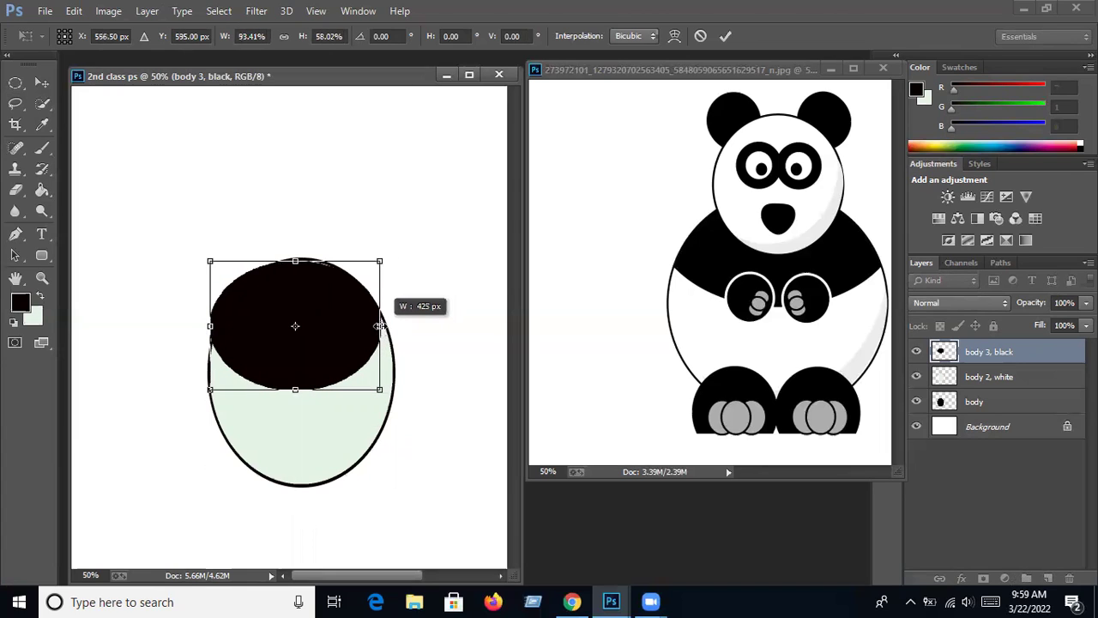
drag(210, 325, 220, 326)
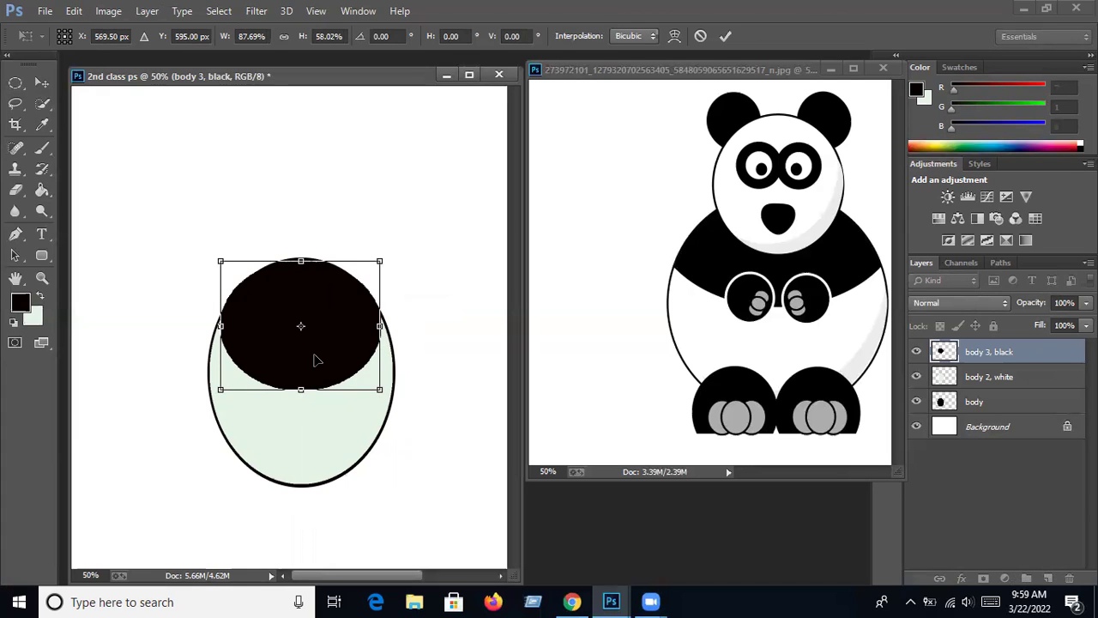
Warp the black shape, curving its lower-left and bottom edges downward
right_click(314, 359)
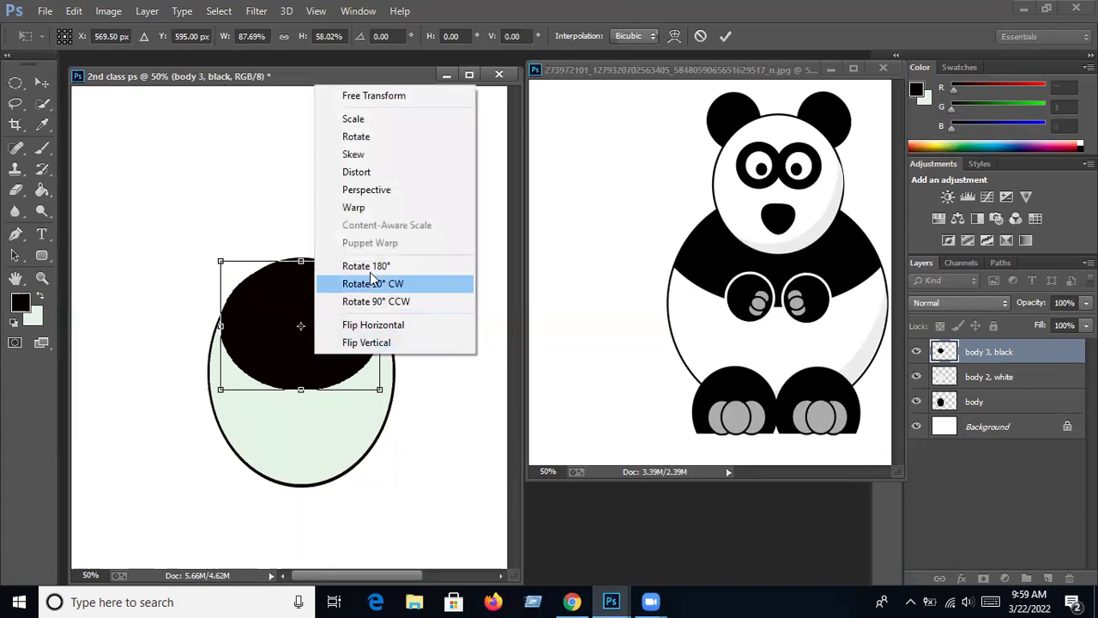
click(365, 207)
drag(375, 358, 377, 356)
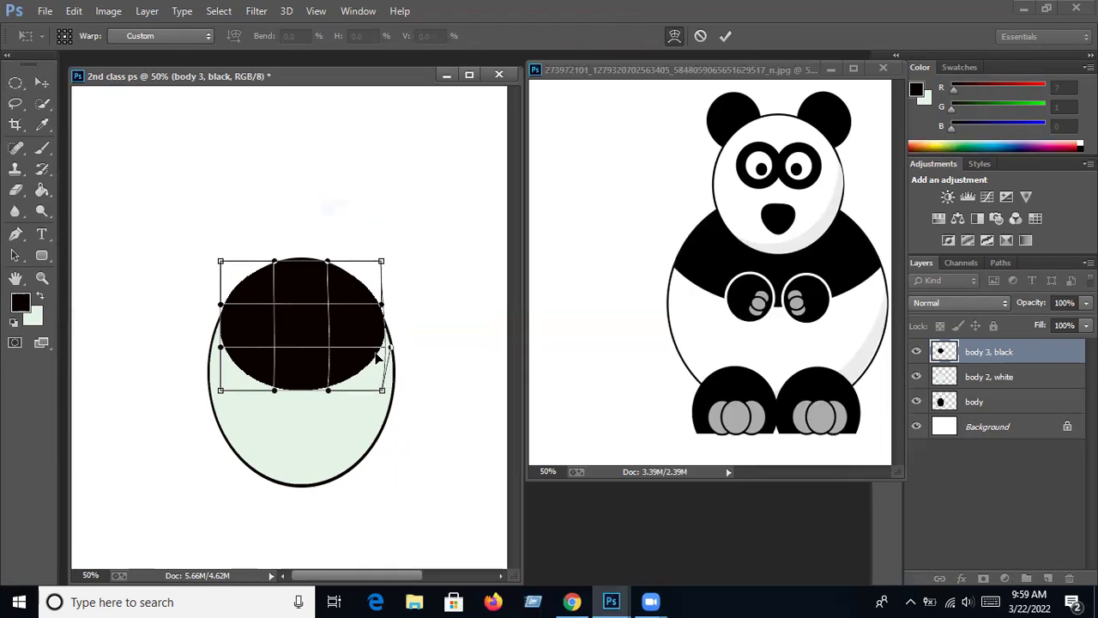
drag(222, 354, 215, 356)
drag(219, 359, 217, 365)
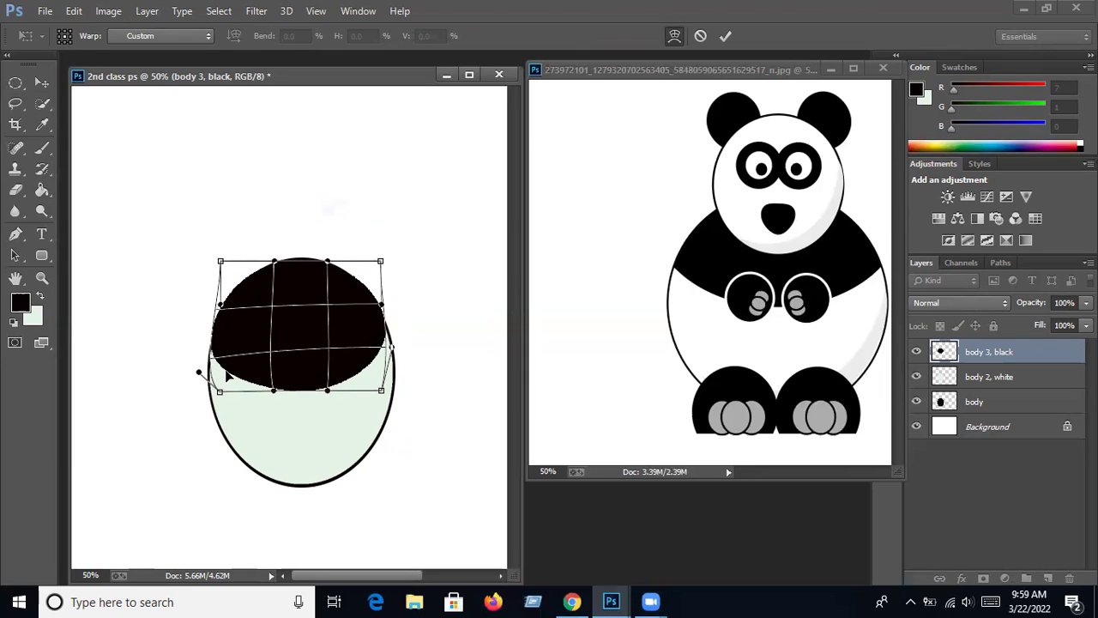
drag(223, 370, 222, 368)
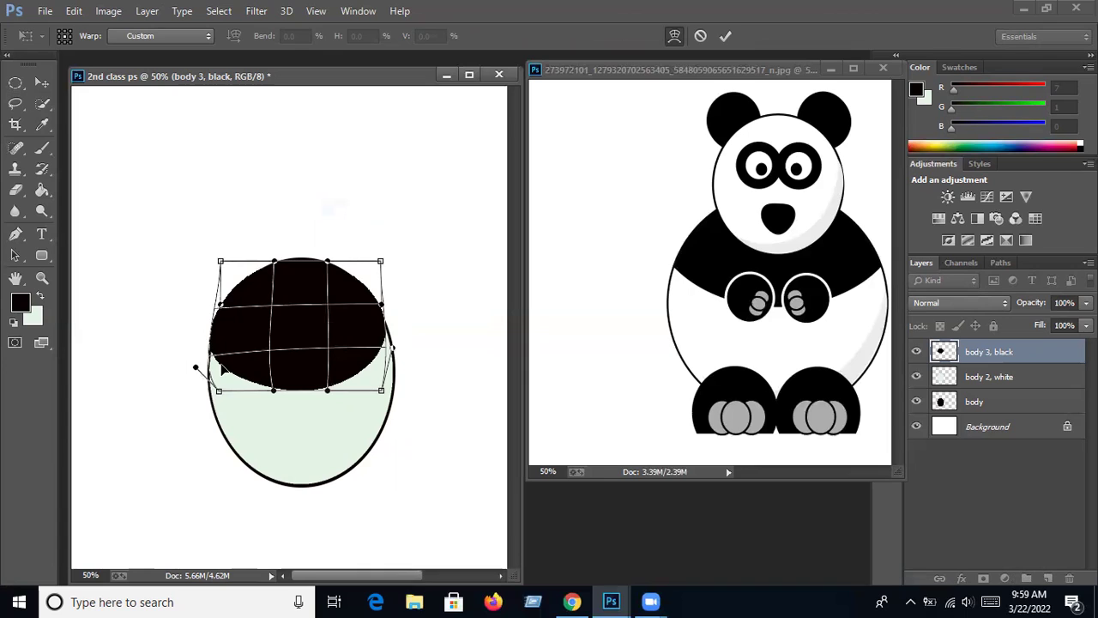
drag(292, 390, 291, 398)
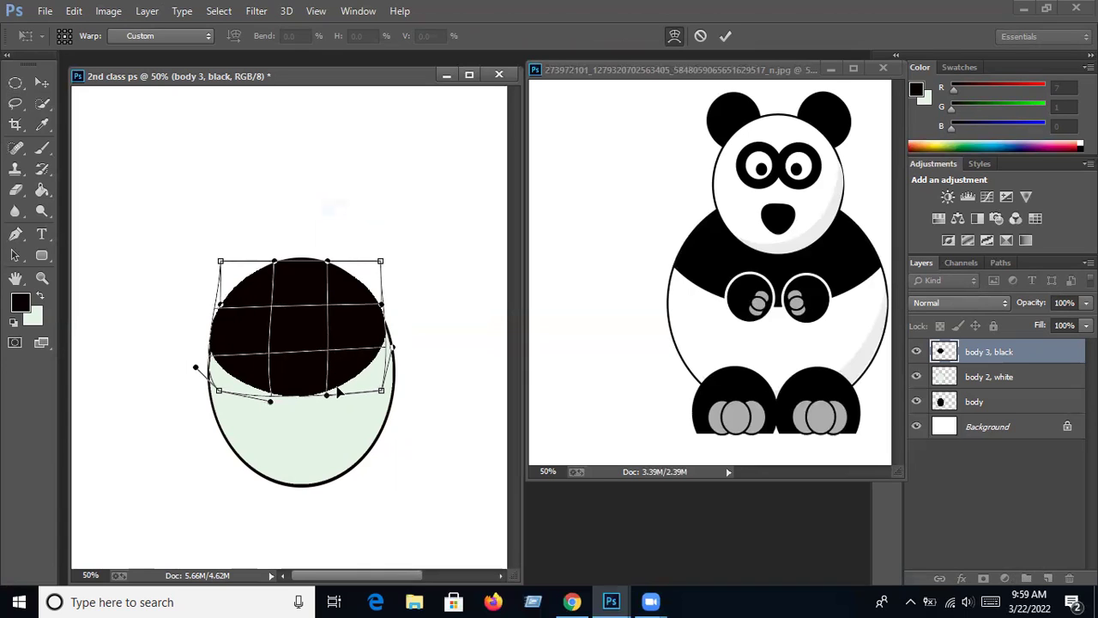
Refine the warp along the right and upper edges and commit the curved black cap
drag(360, 373, 363, 374)
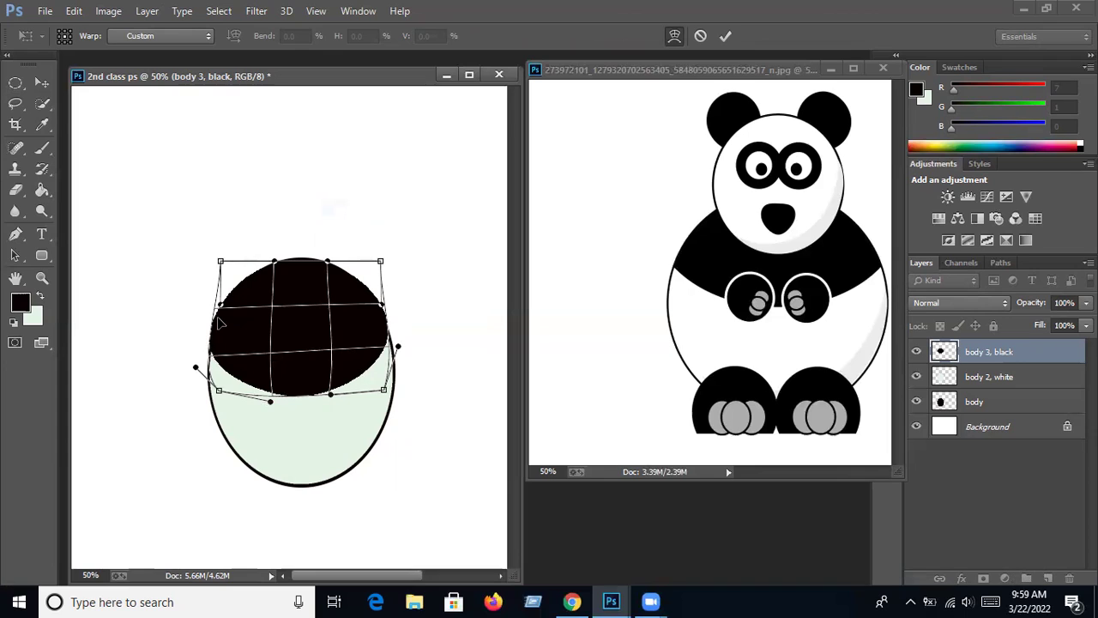
drag(219, 322, 220, 327)
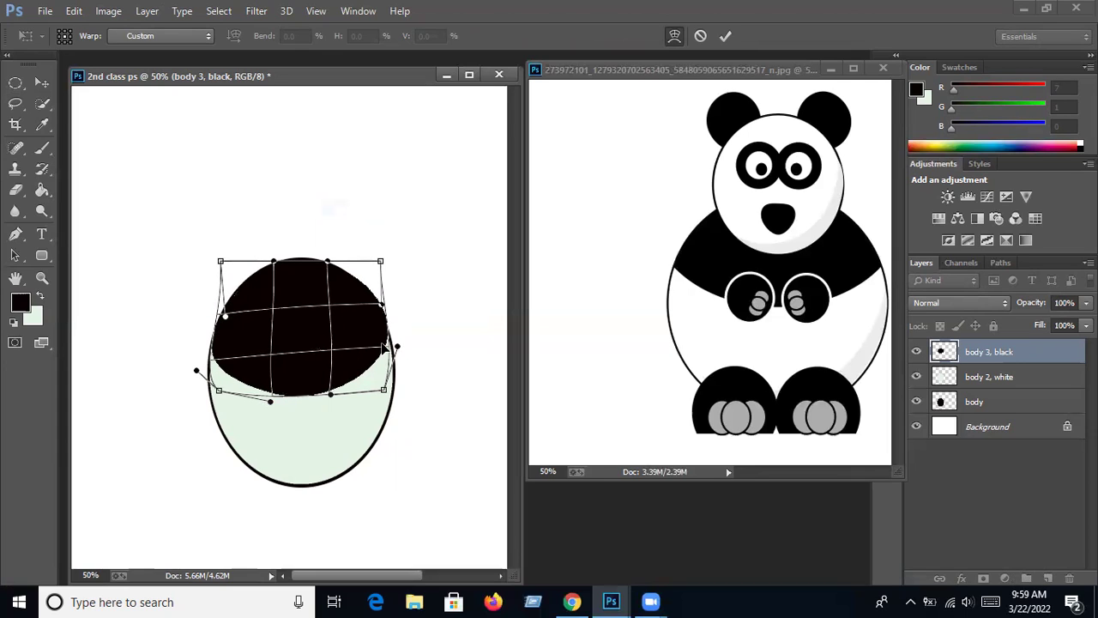
drag(388, 350, 390, 354)
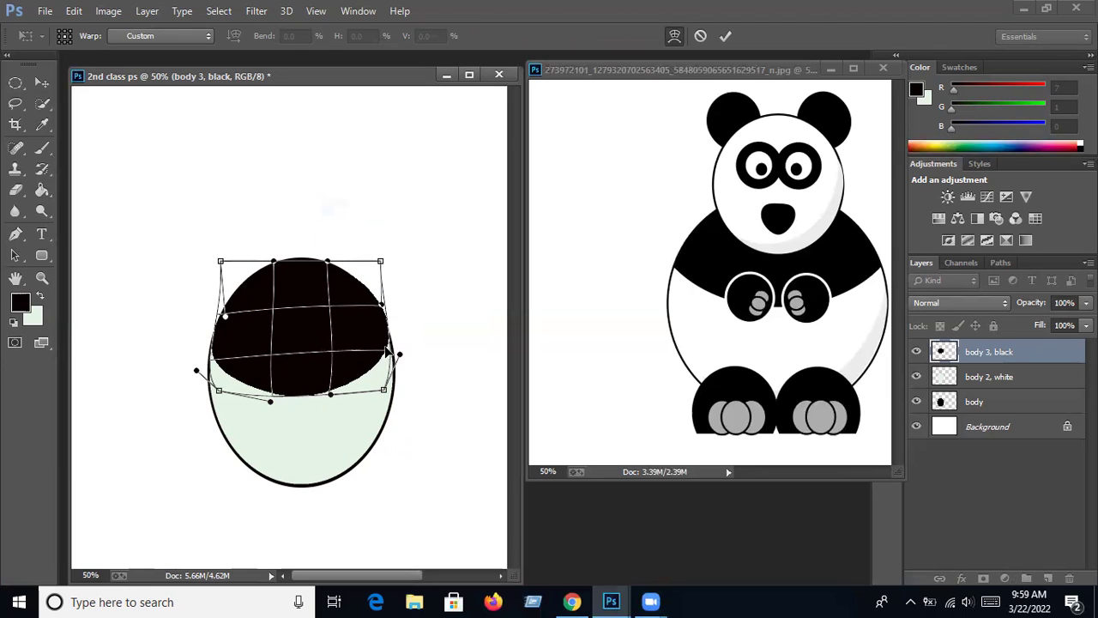
drag(369, 297, 375, 299)
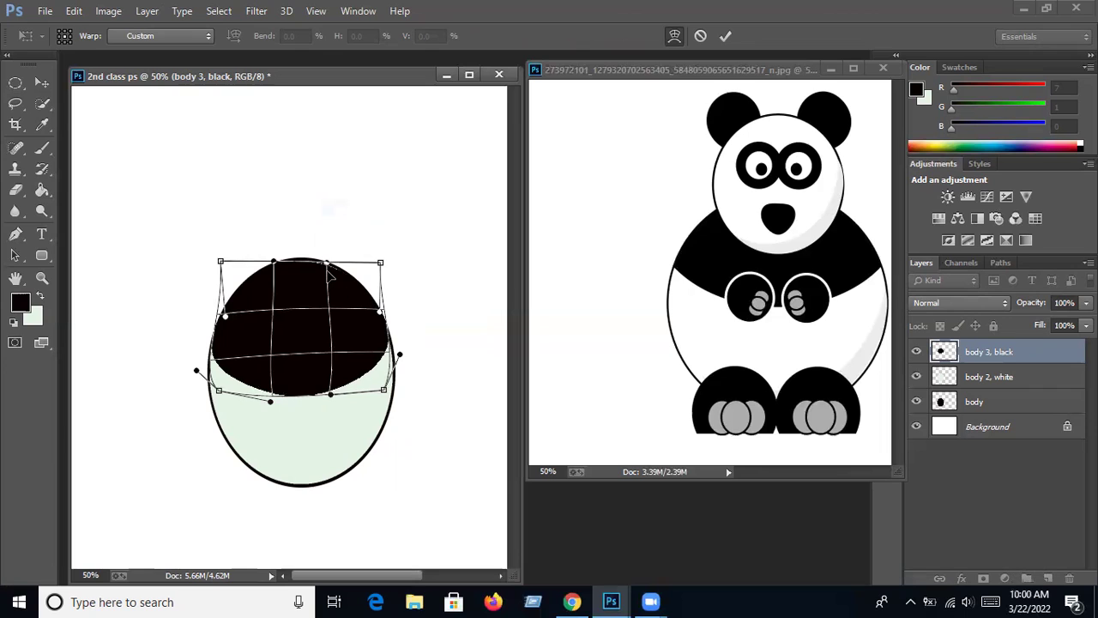
drag(326, 268, 309, 269)
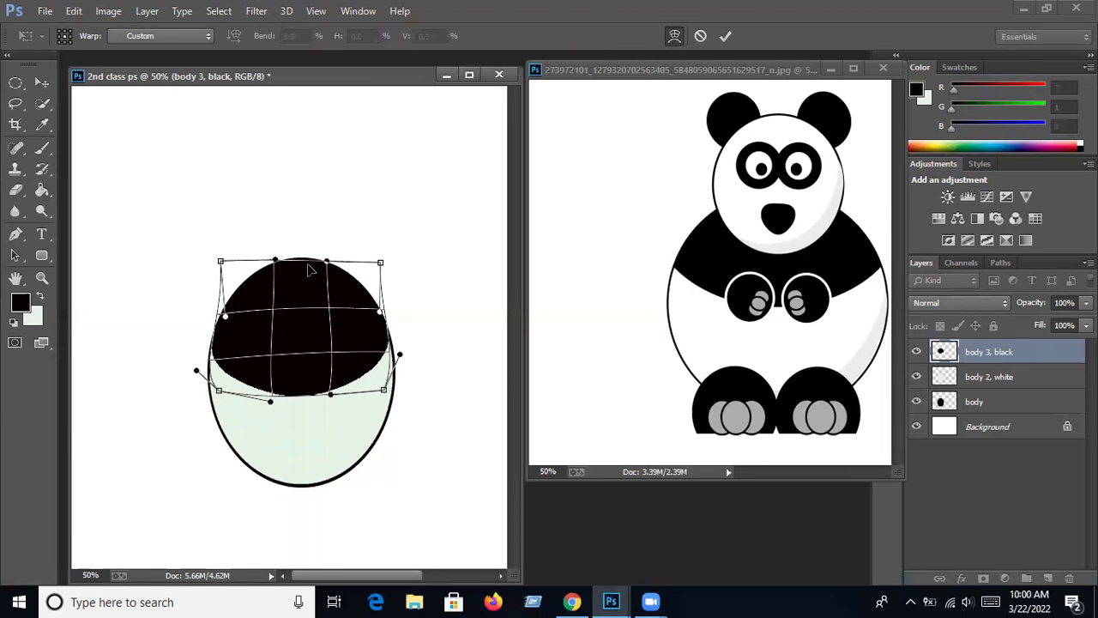
key(Return)
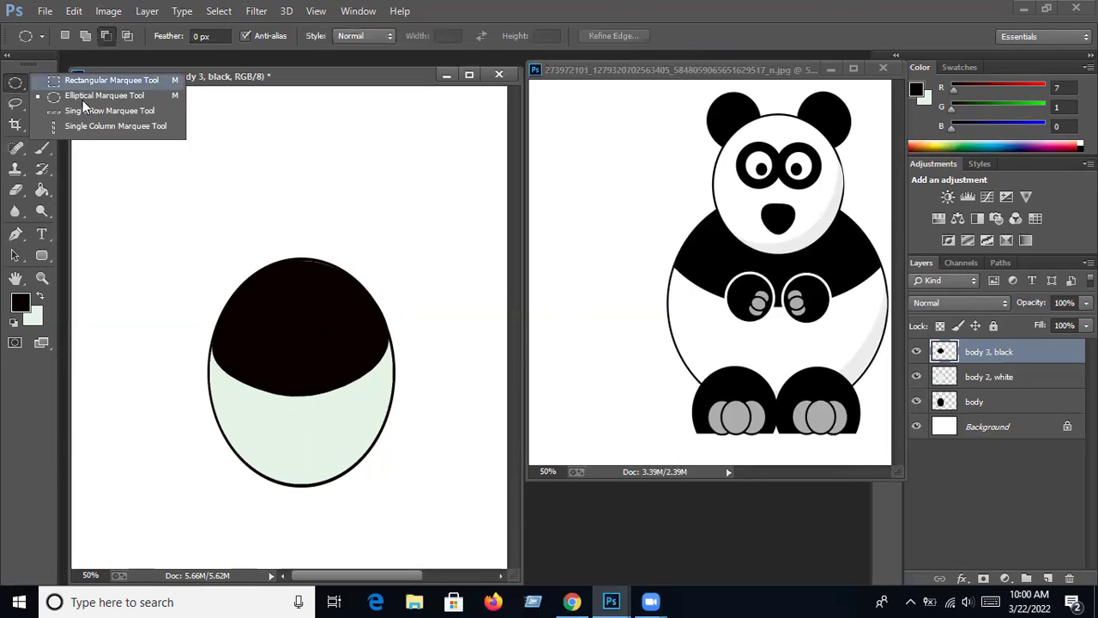
Draw a round head selection above the body and add a new layer named 'head'
drag(15, 90, 86, 97)
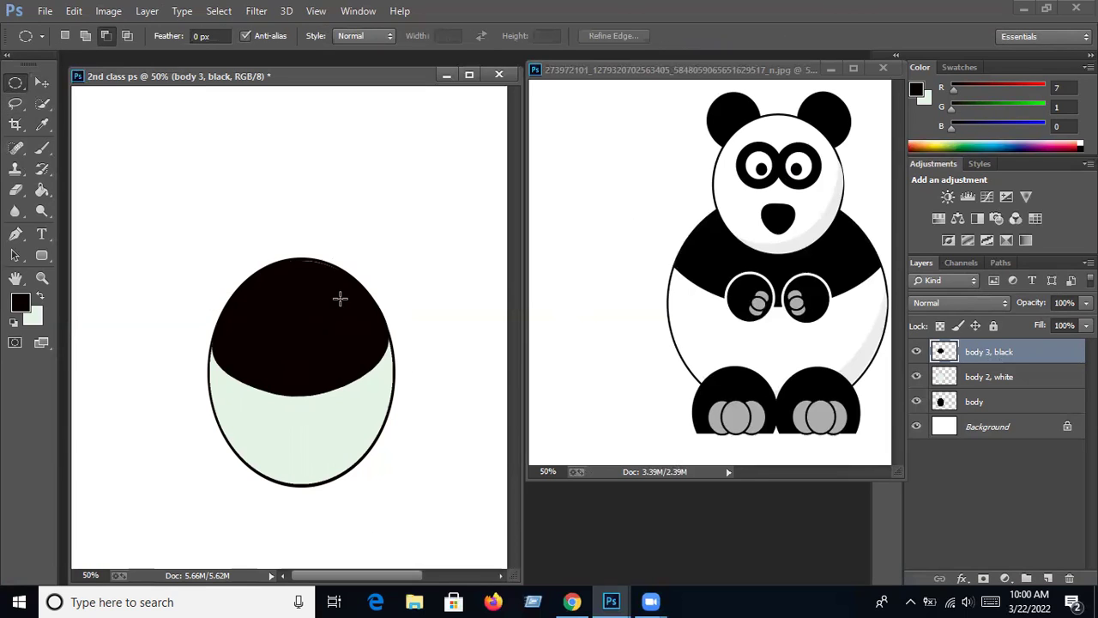
drag(236, 209, 352, 321)
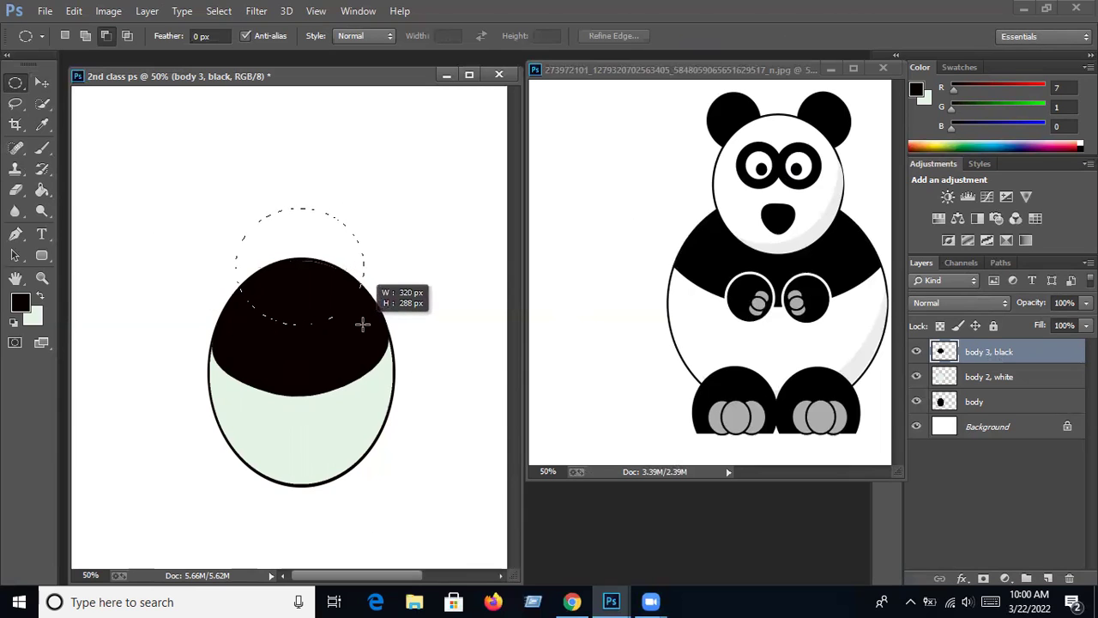
drag(353, 321, 363, 326)
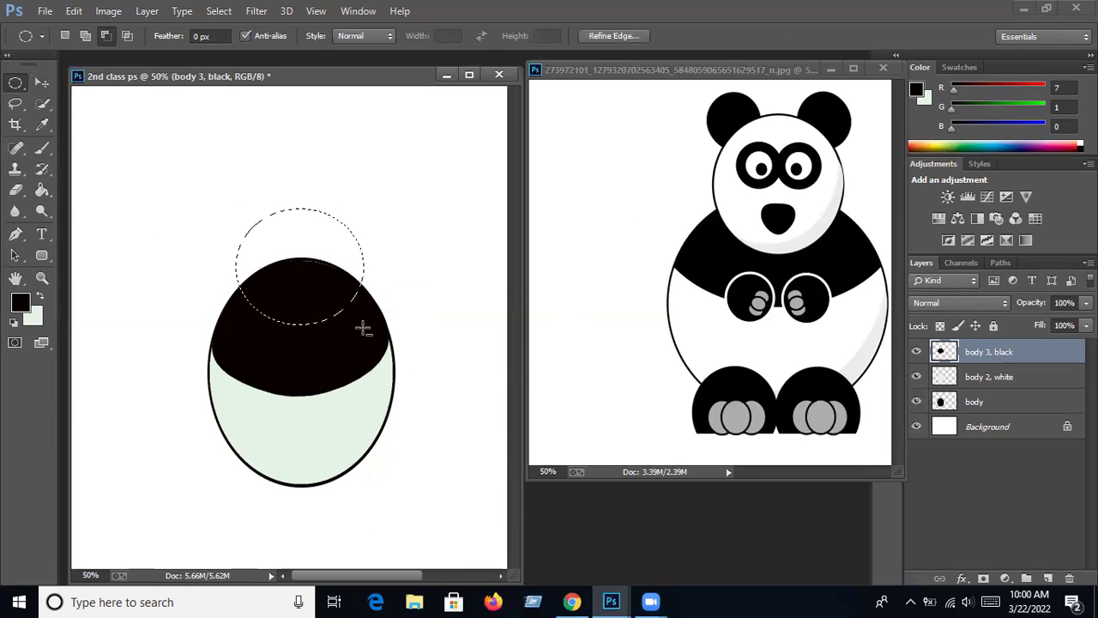
click(1048, 578)
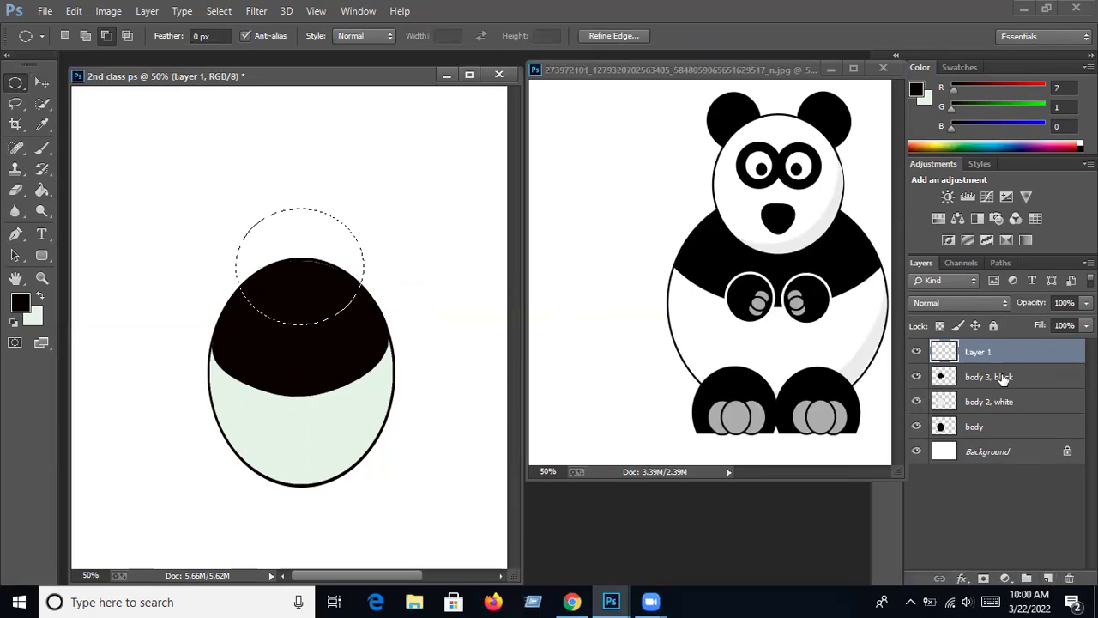
double_click(978, 352)
text(head)
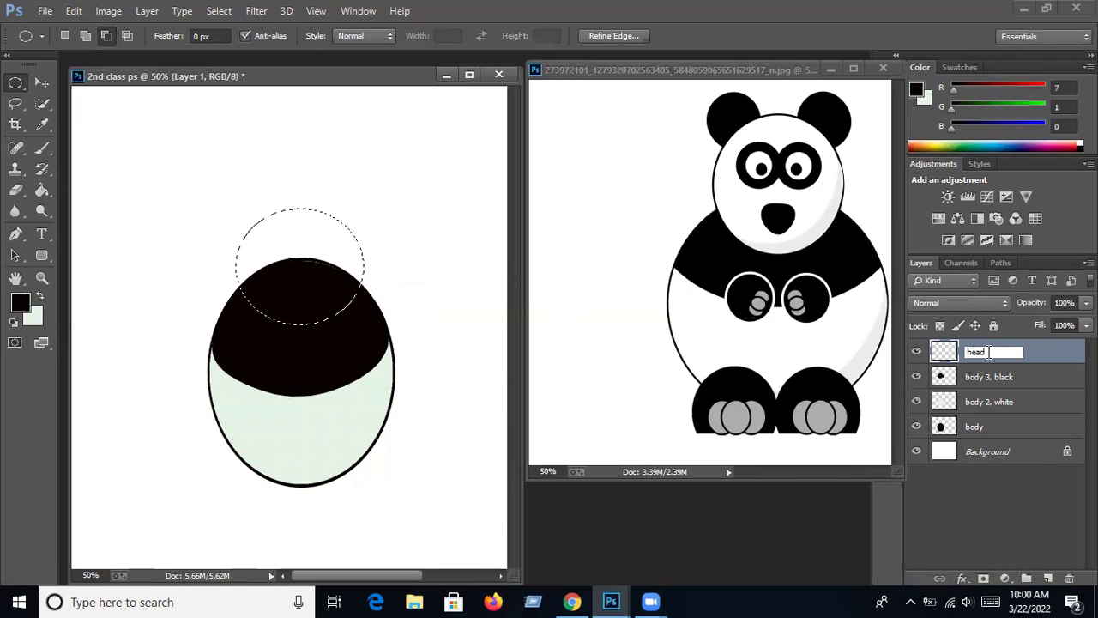
click(976, 504)
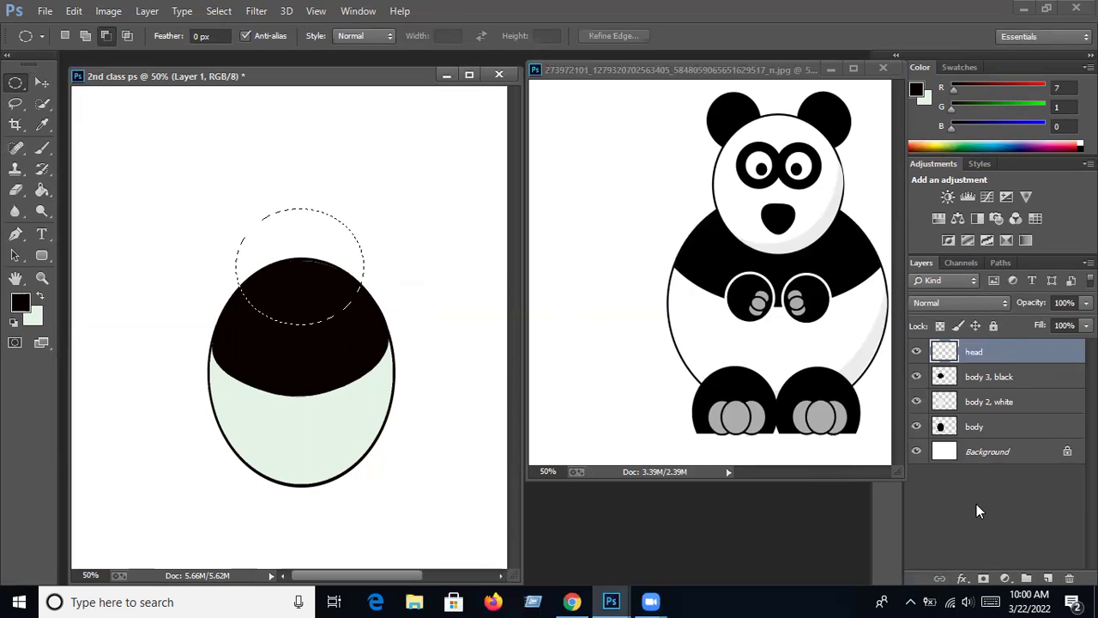
click(986, 353)
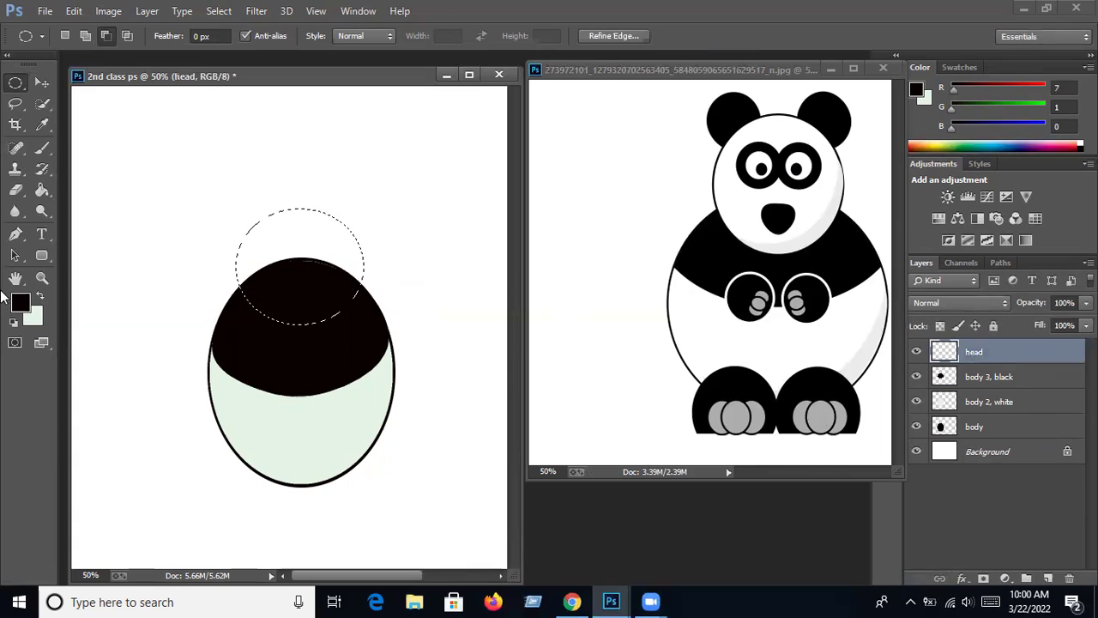
Fill the head selection with solid black and deselect
click(39, 295)
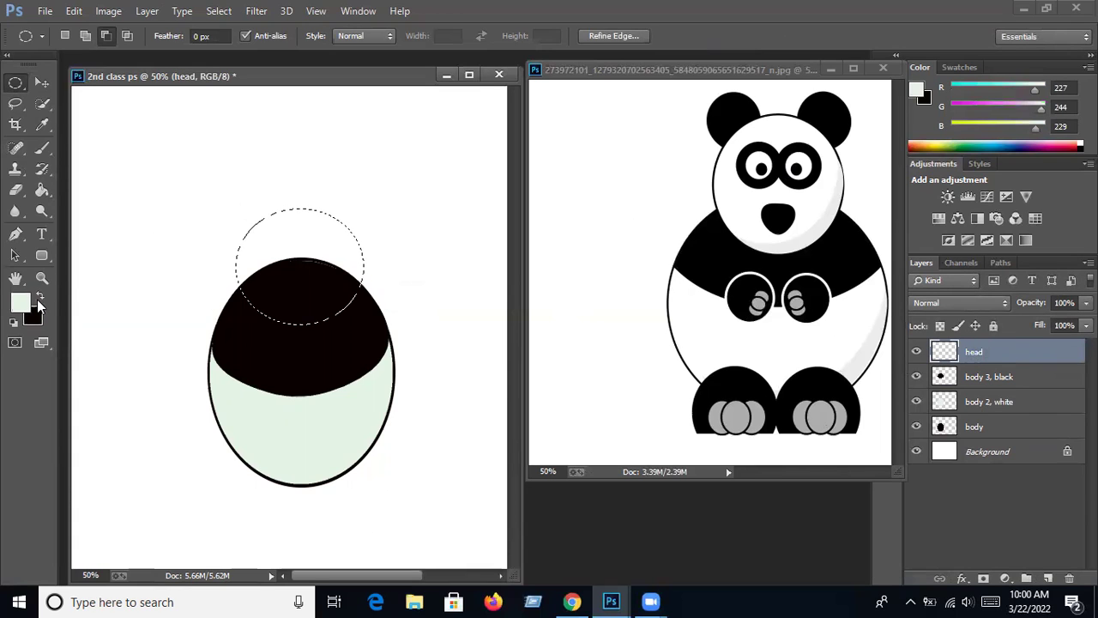
click(40, 296)
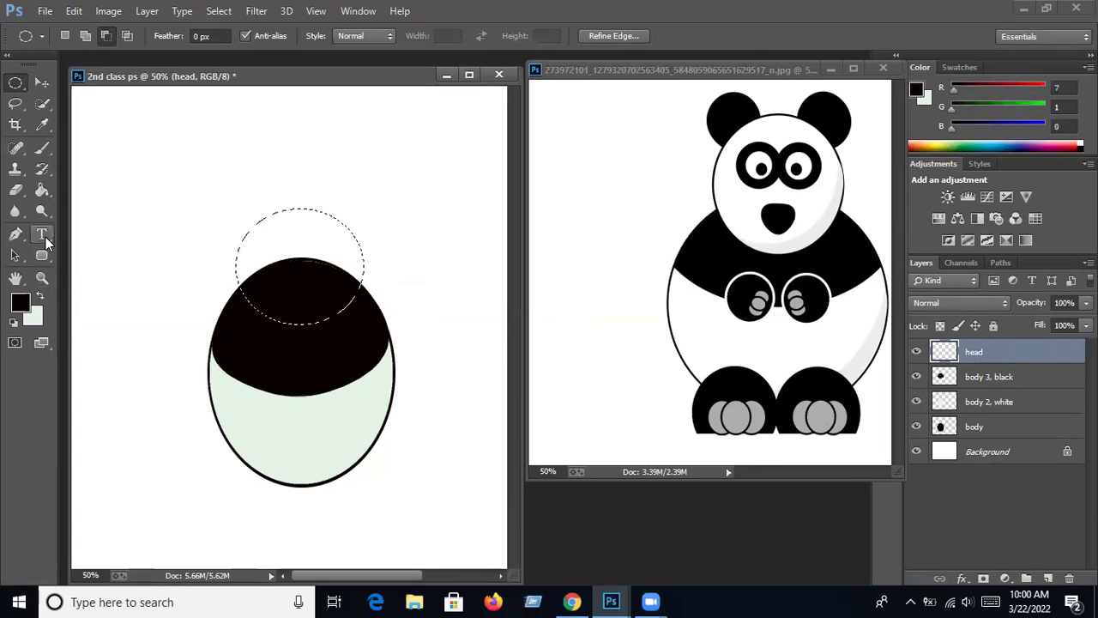
click(41, 189)
click(308, 259)
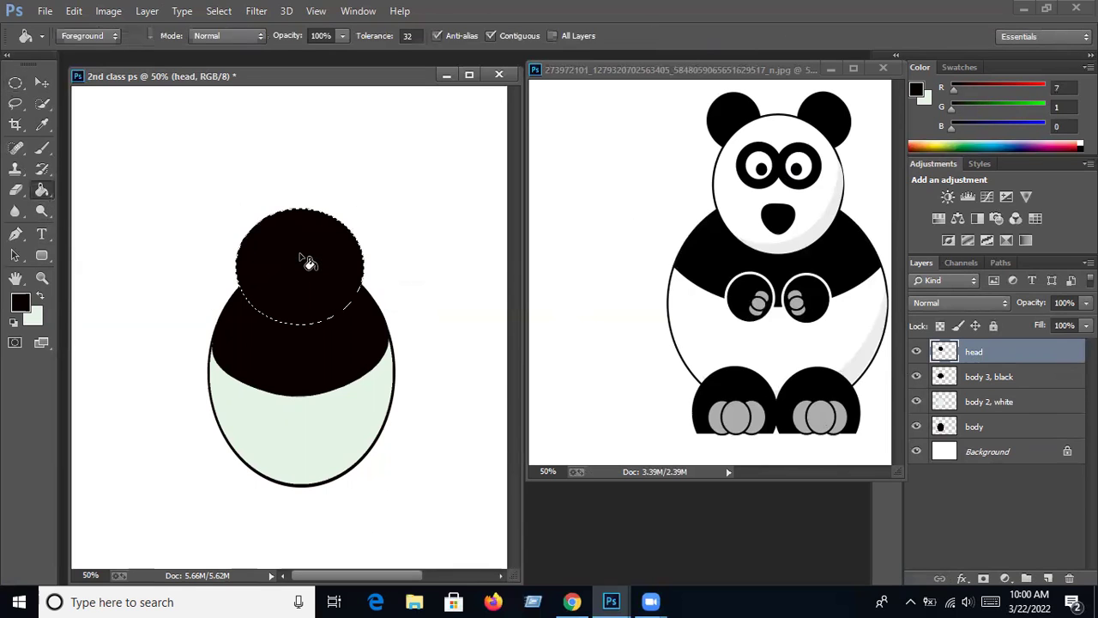
click(211, 13)
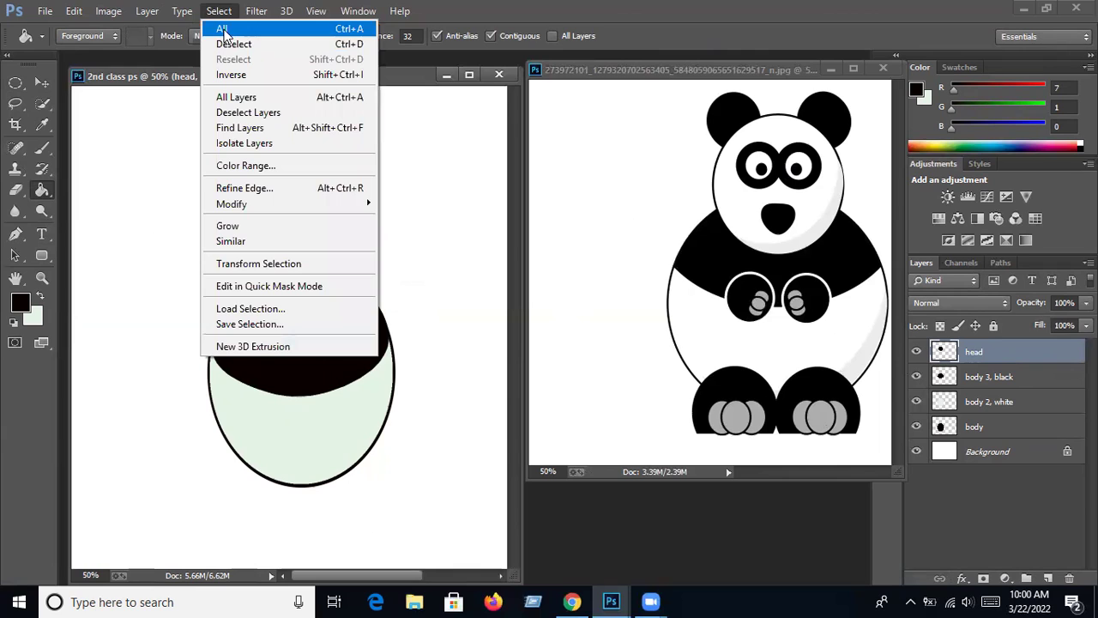
click(235, 45)
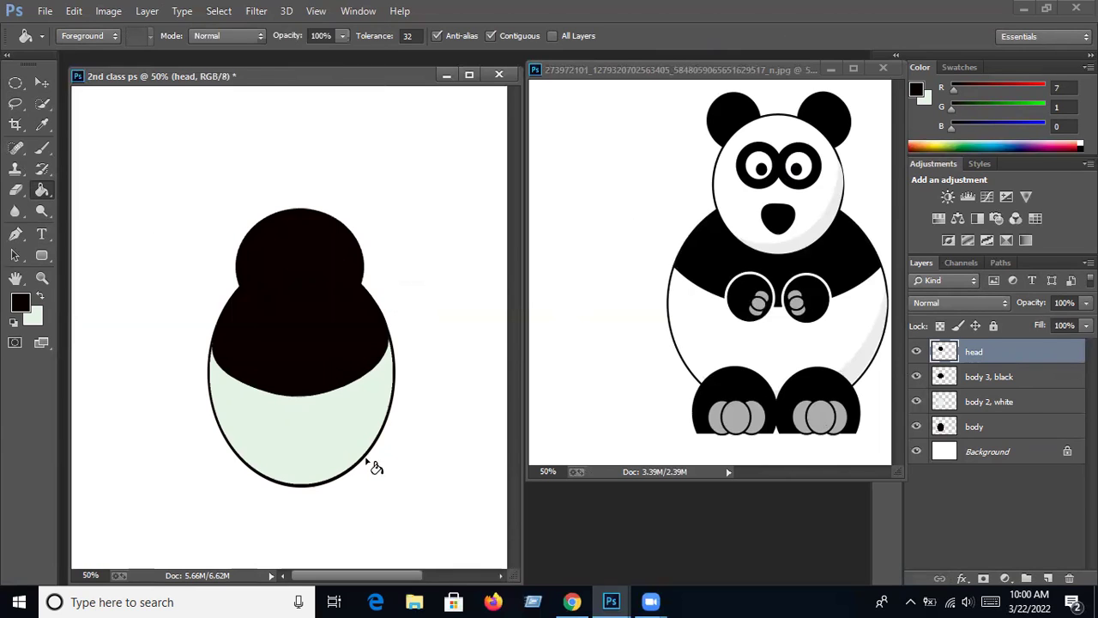
Move the head circle up slightly and enlarge it to about 105%
click(39, 83)
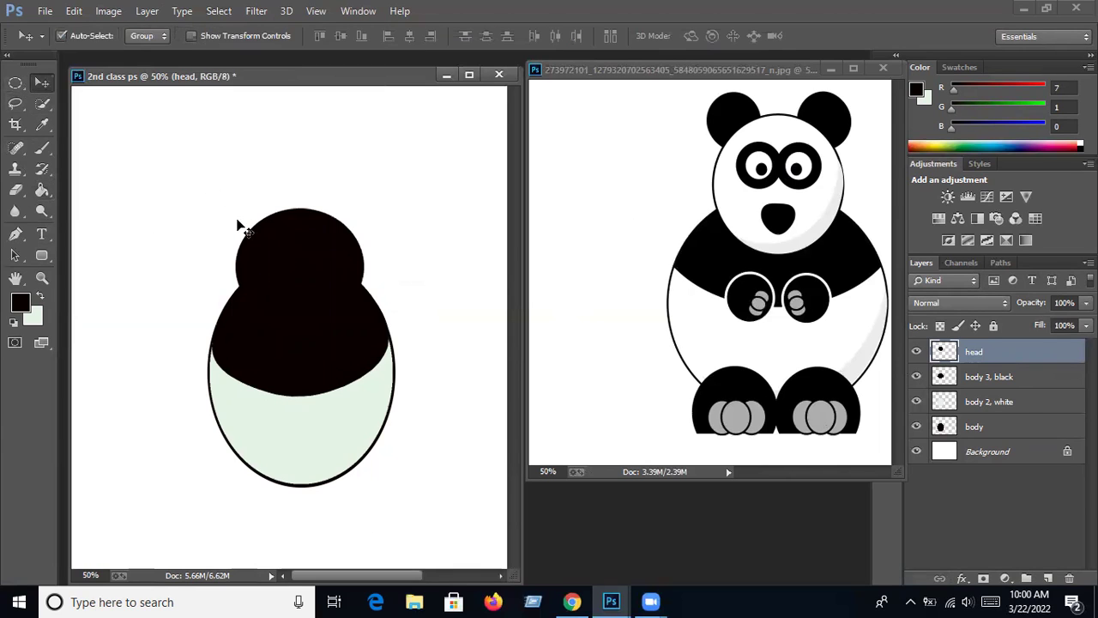
drag(277, 251, 277, 242)
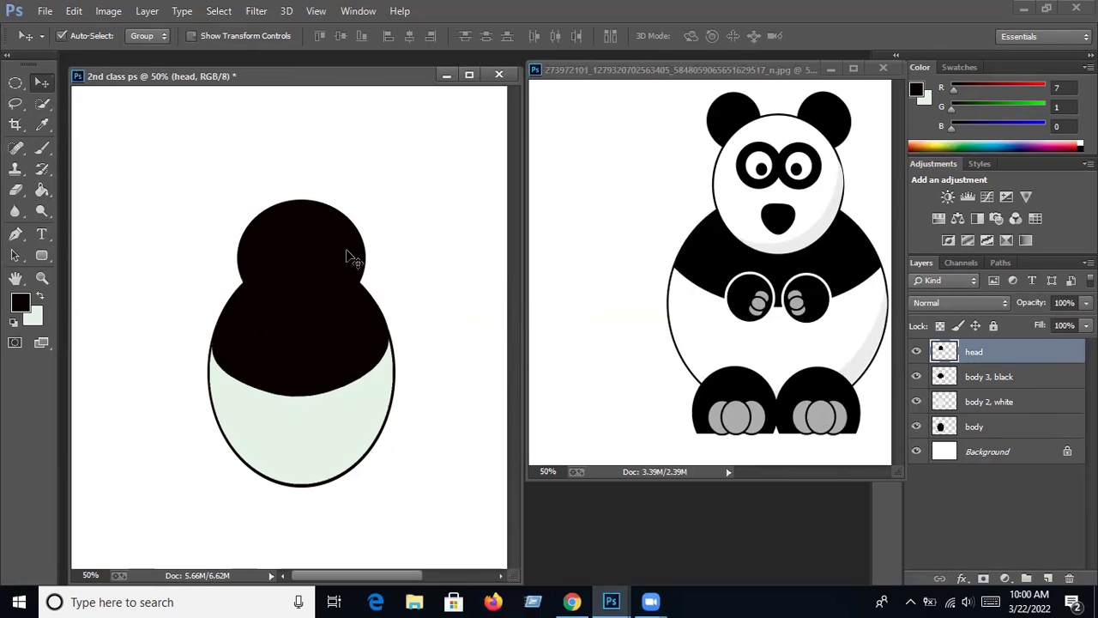
click(75, 12)
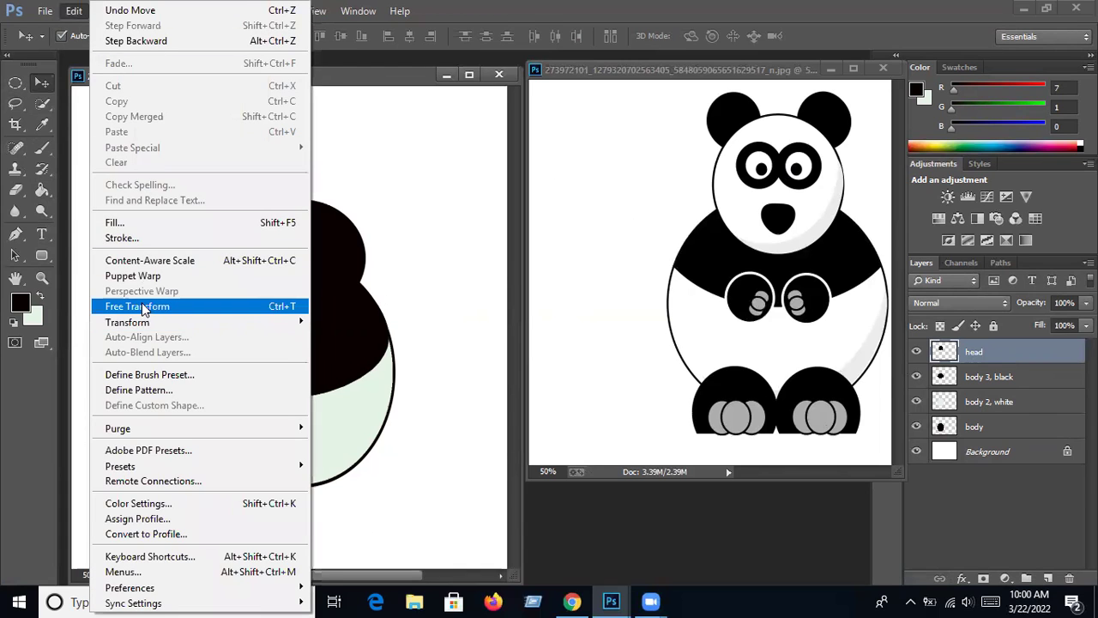
click(143, 308)
drag(370, 196, 374, 185)
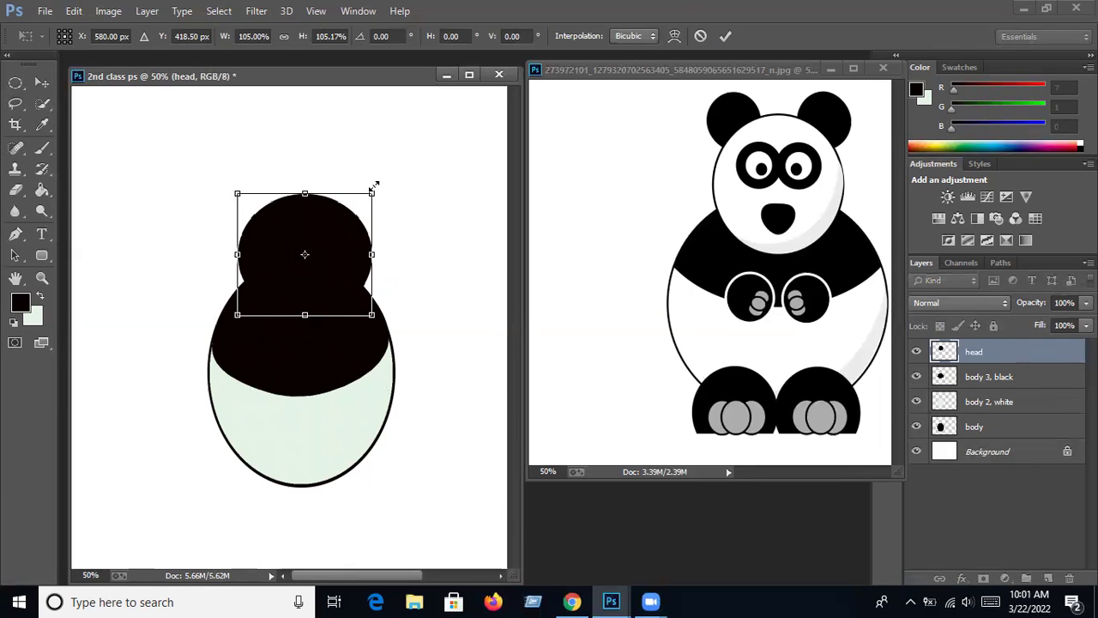
key(Return)
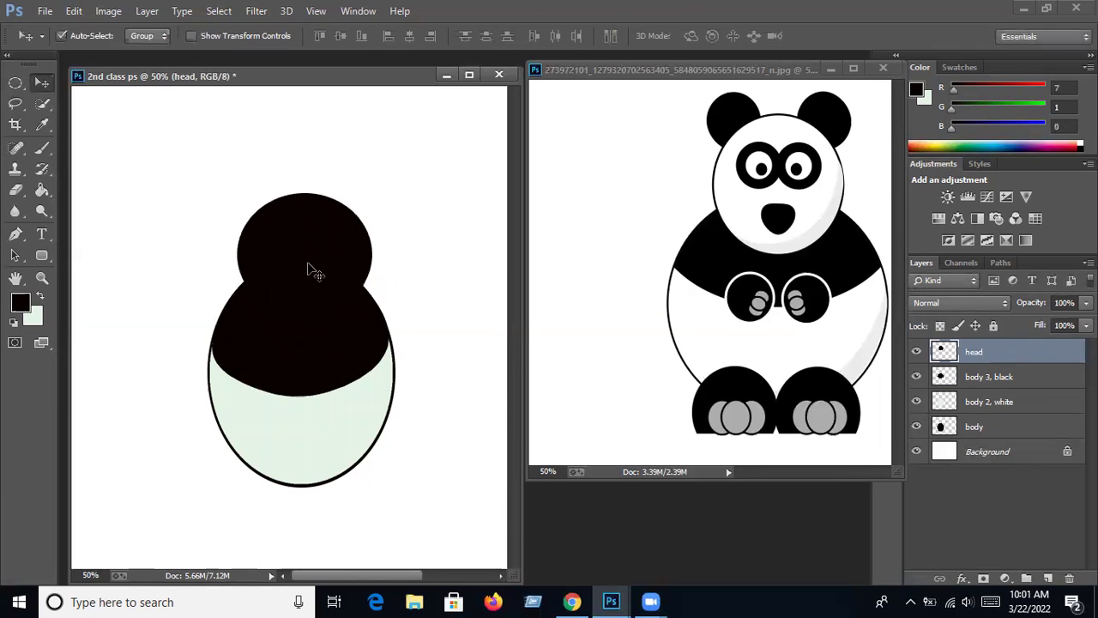
Duplicate the head layer and rename the copy 'head 2, white'
click(146, 10)
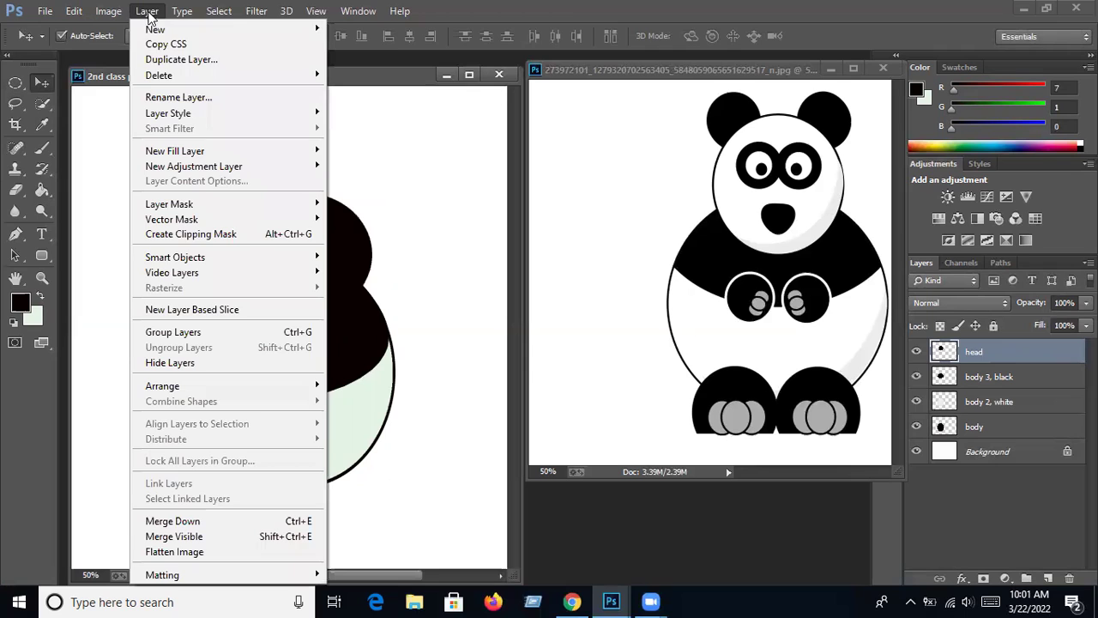
click(179, 60)
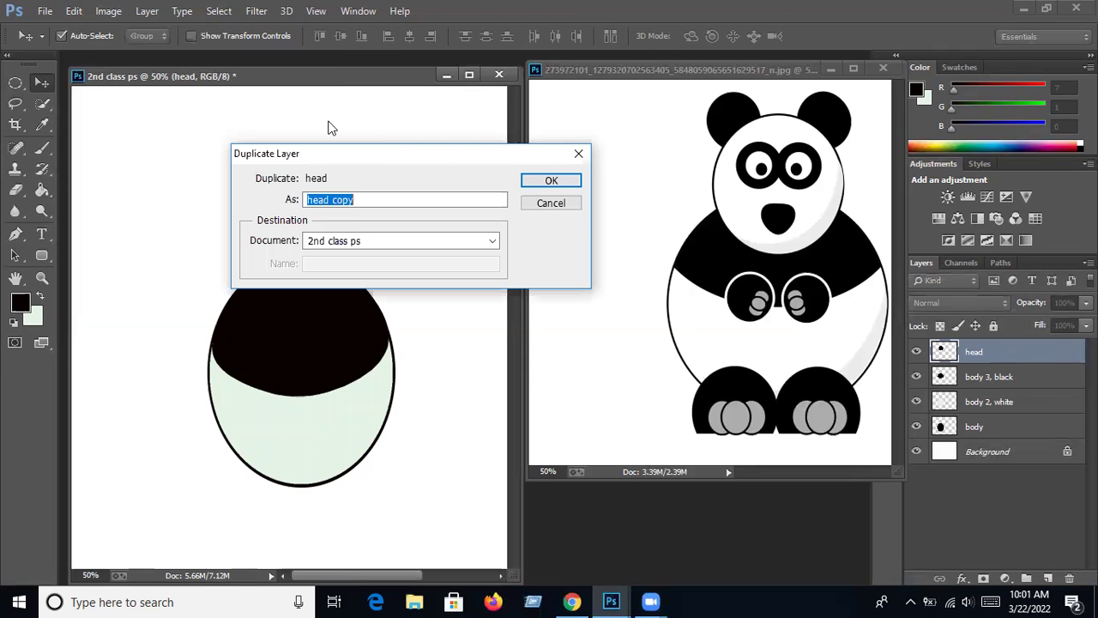
click(554, 180)
double_click(982, 352)
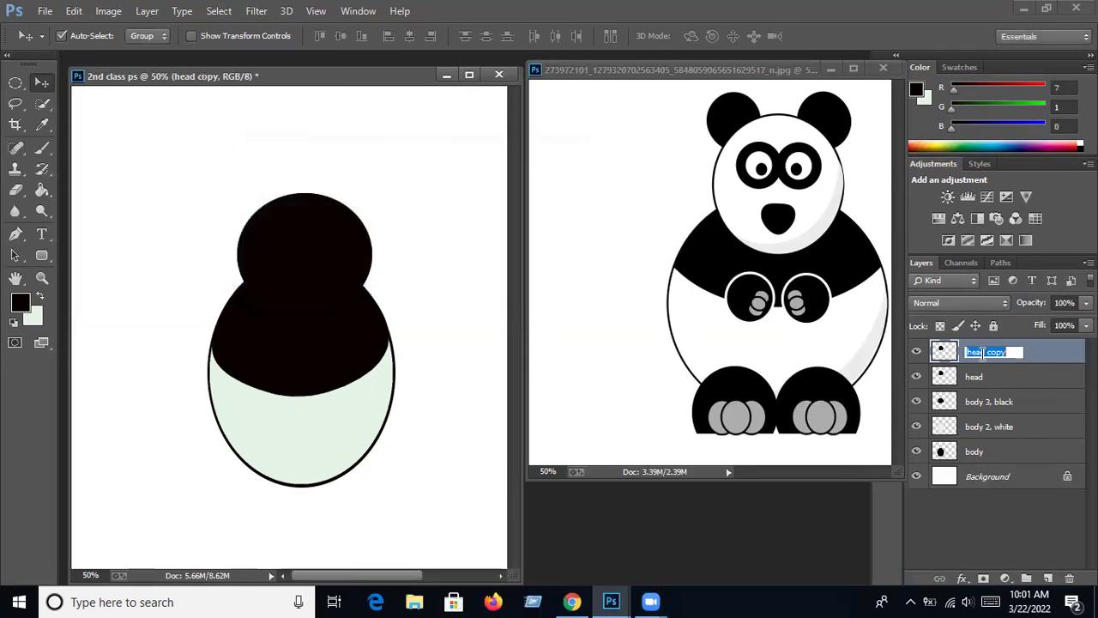
text(he)
click(985, 526)
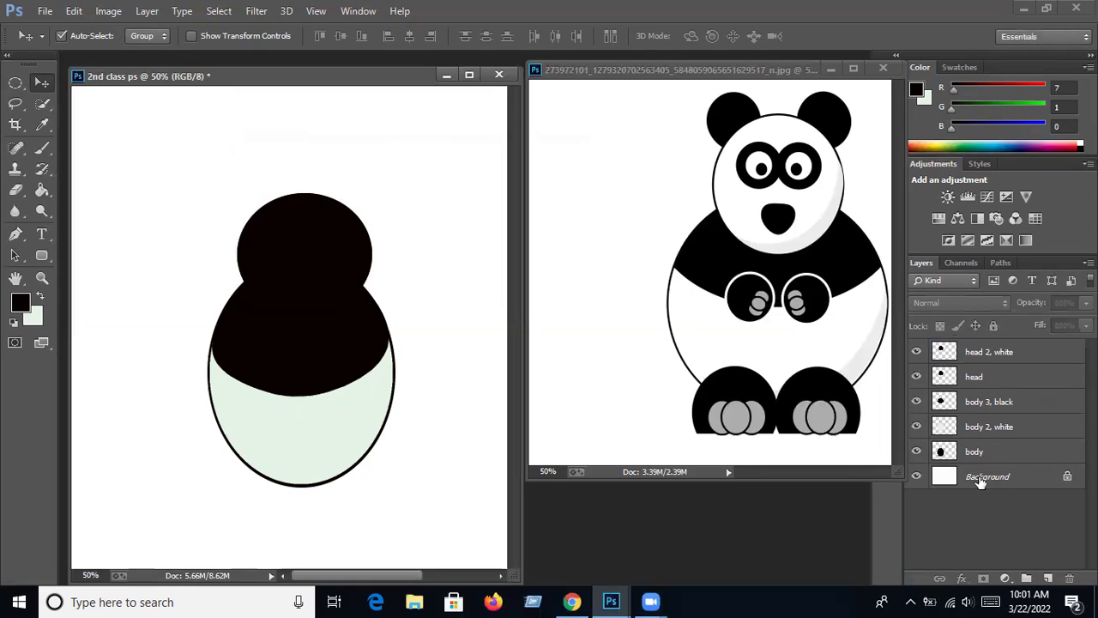
click(978, 358)
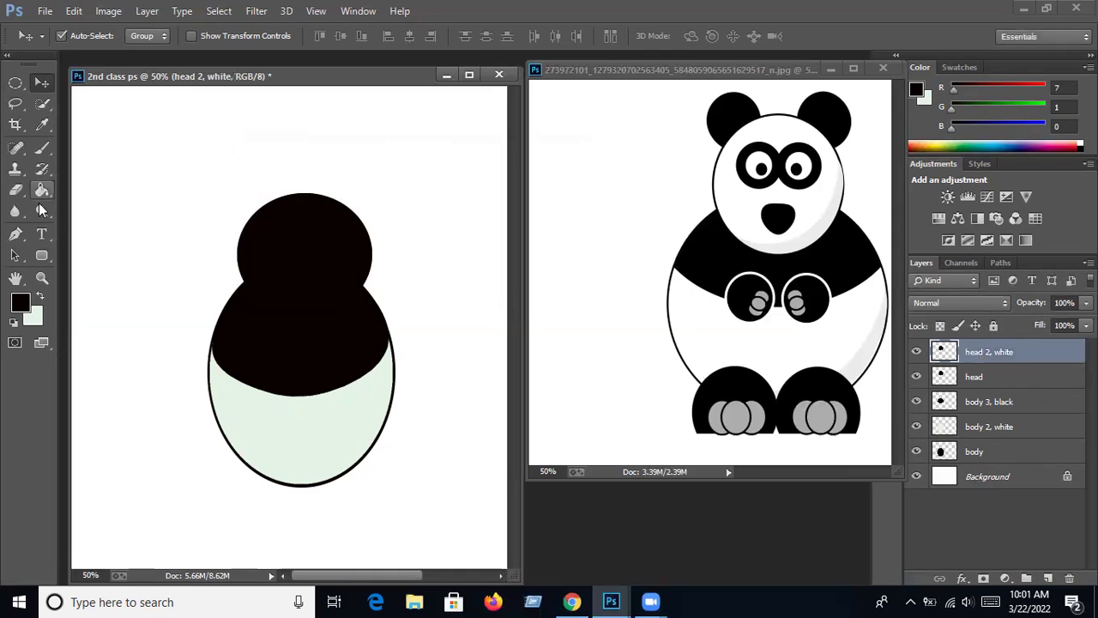
Fill the copied head circle with light green
click(40, 294)
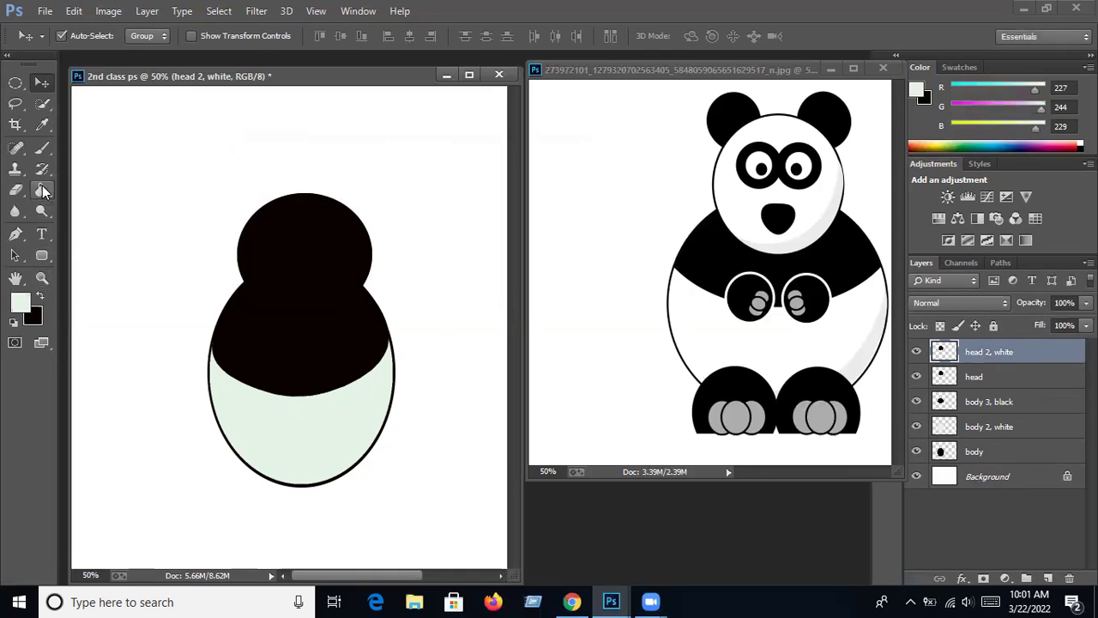
click(42, 187)
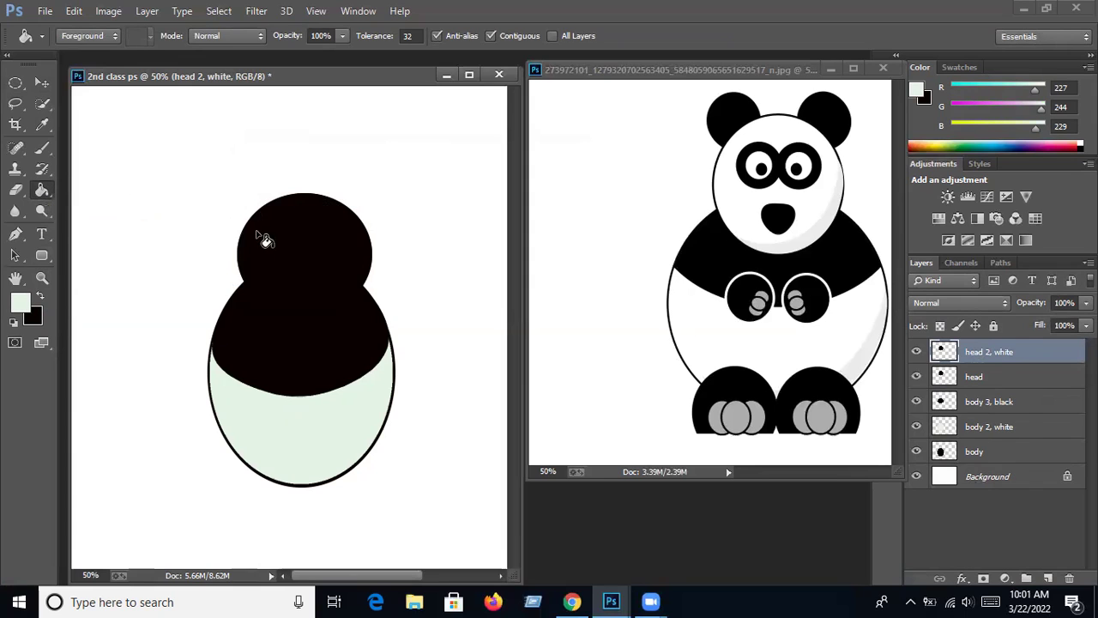
click(305, 254)
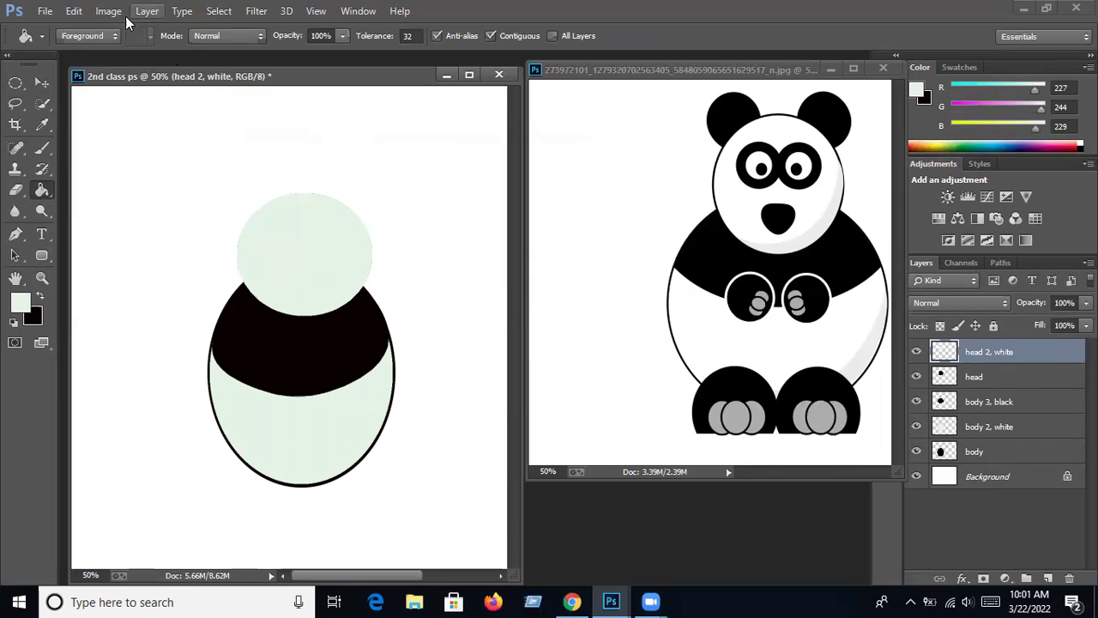
Shrink the light green head to about 94%, leaving a thin black rim
click(74, 10)
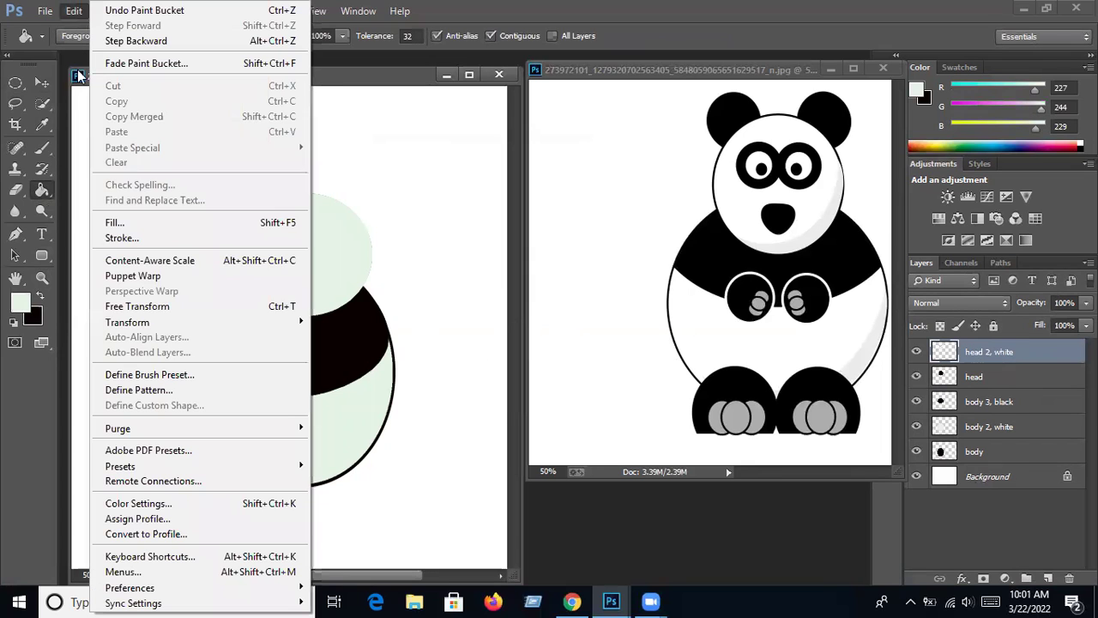
click(127, 309)
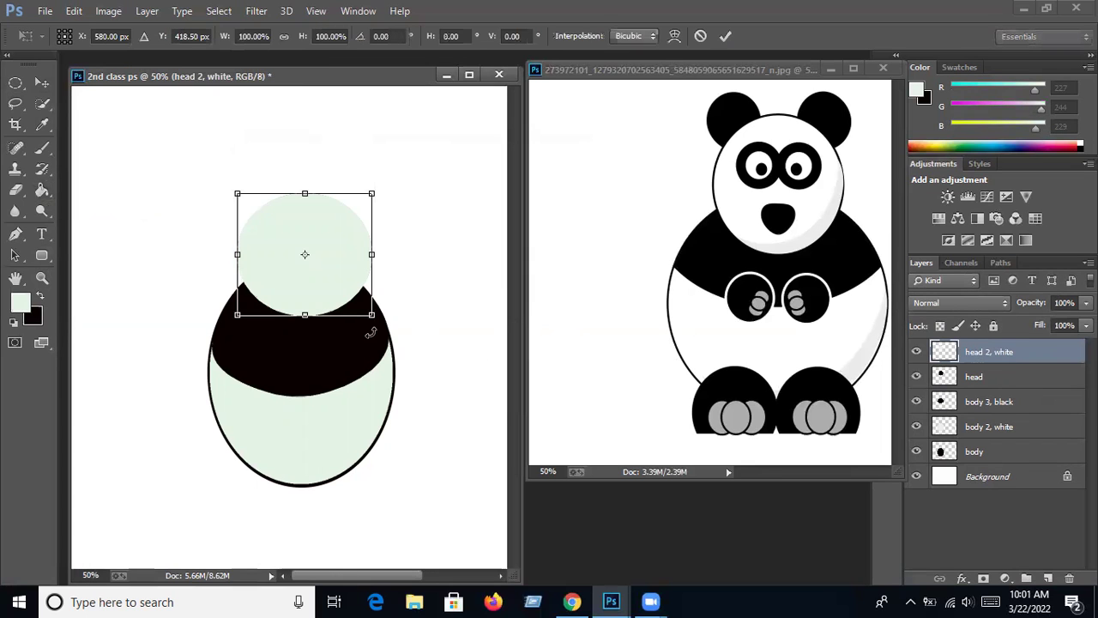
drag(371, 316, 366, 312)
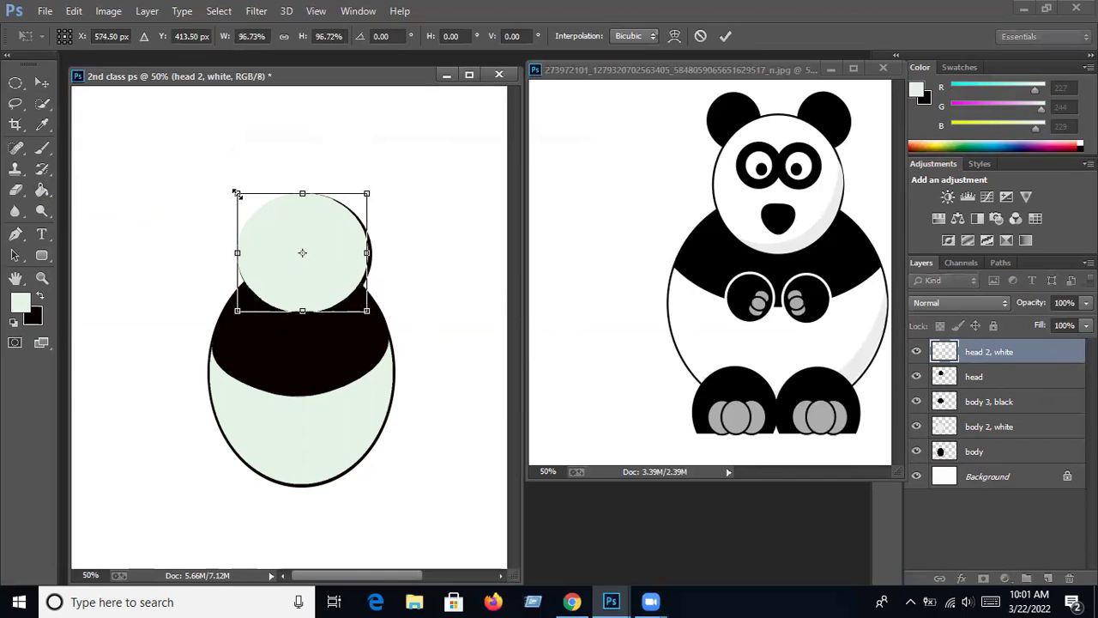
drag(233, 191, 238, 194)
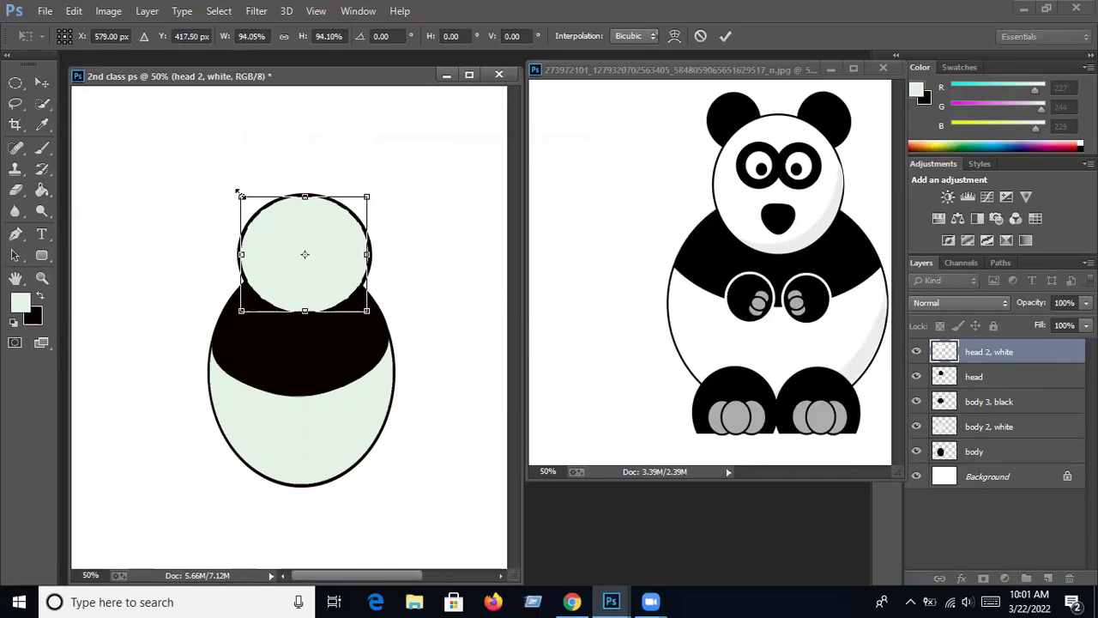
key(Return)
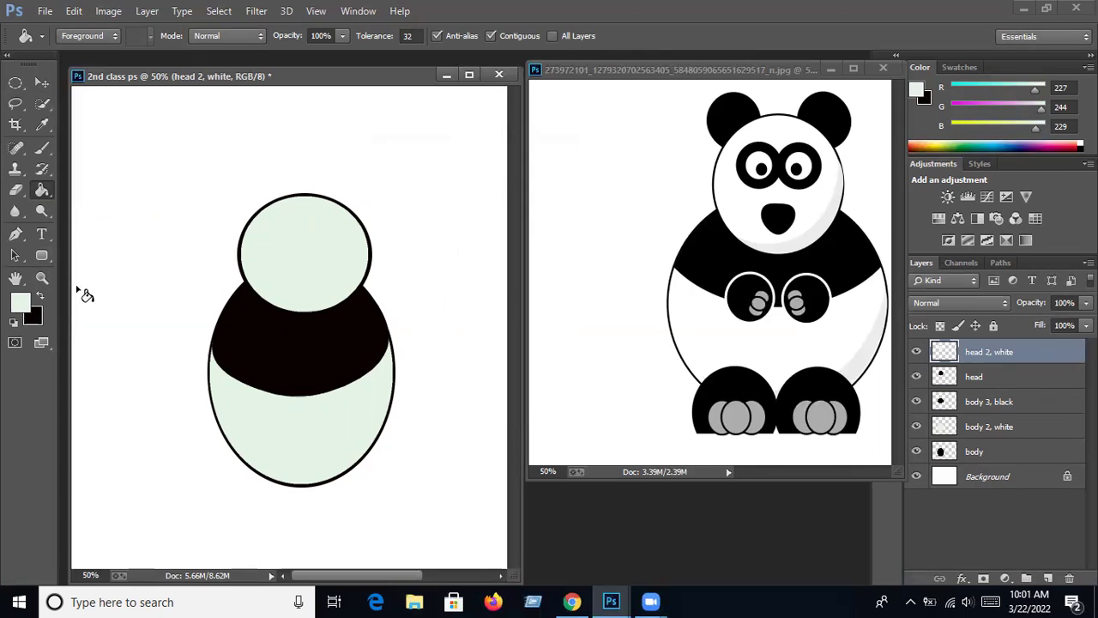
Fill a small circle at the head's top-left edge with black on new Layer 1, then deselect
click(17, 85)
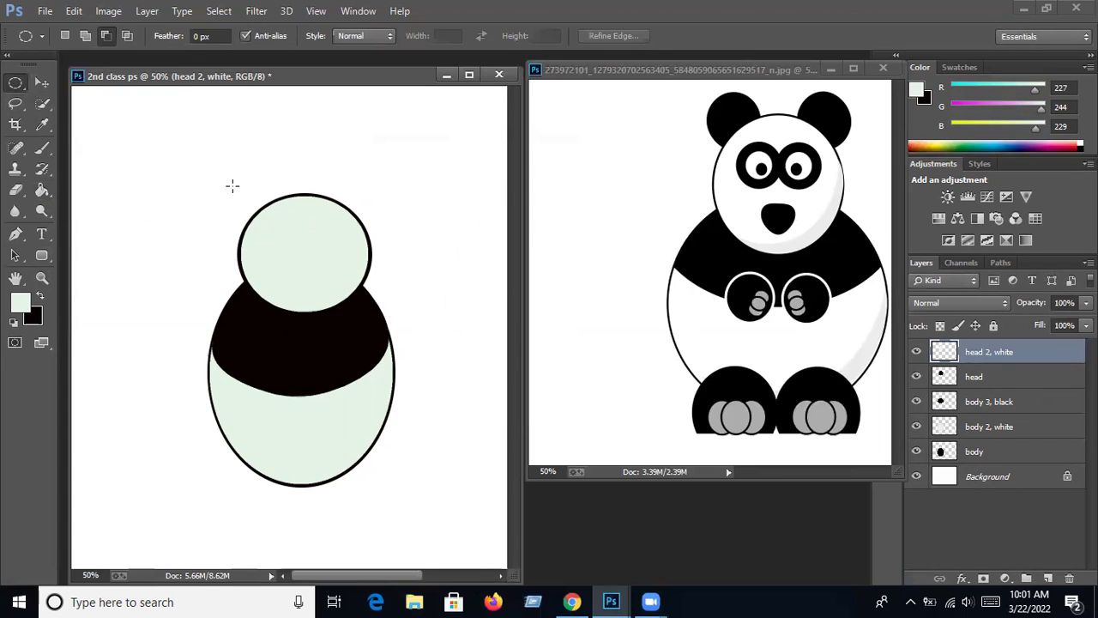
drag(236, 187, 284, 240)
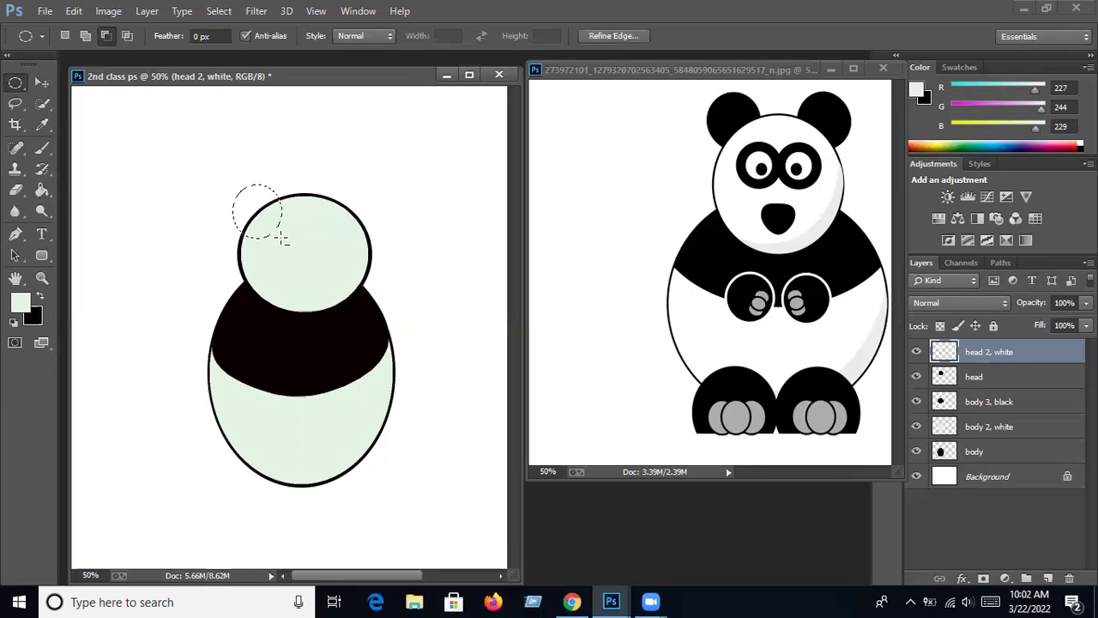
click(1045, 578)
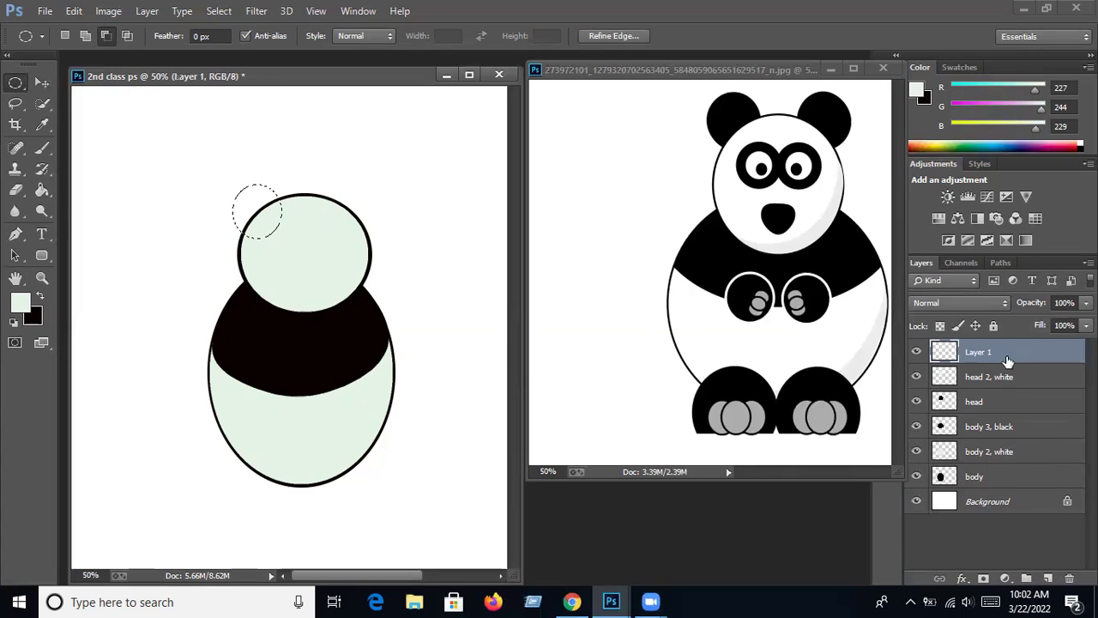
click(40, 295)
click(42, 189)
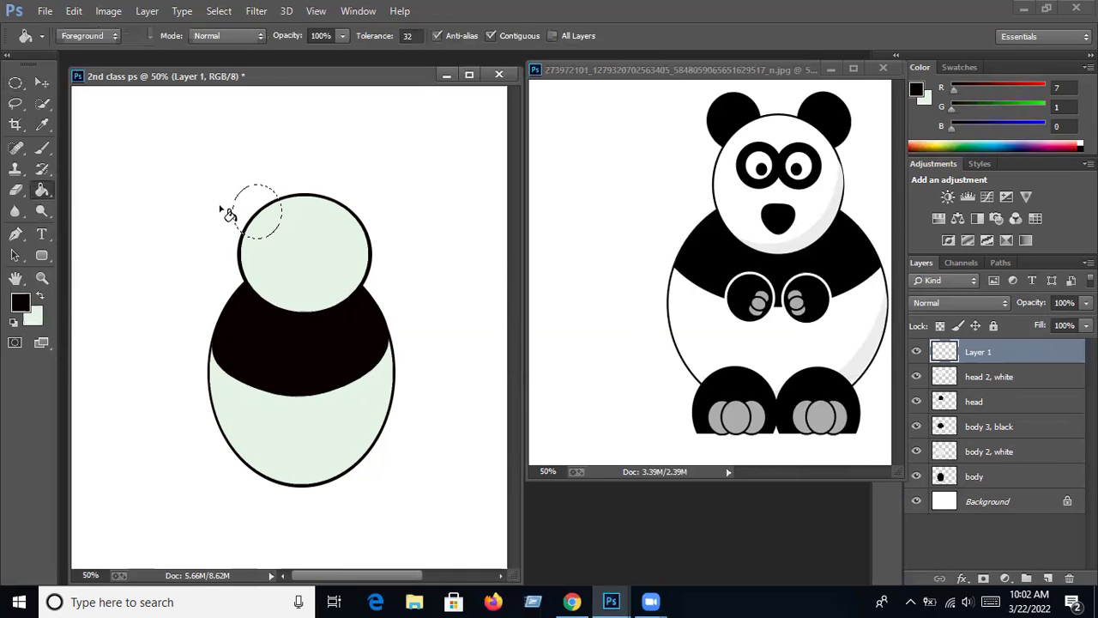
click(272, 220)
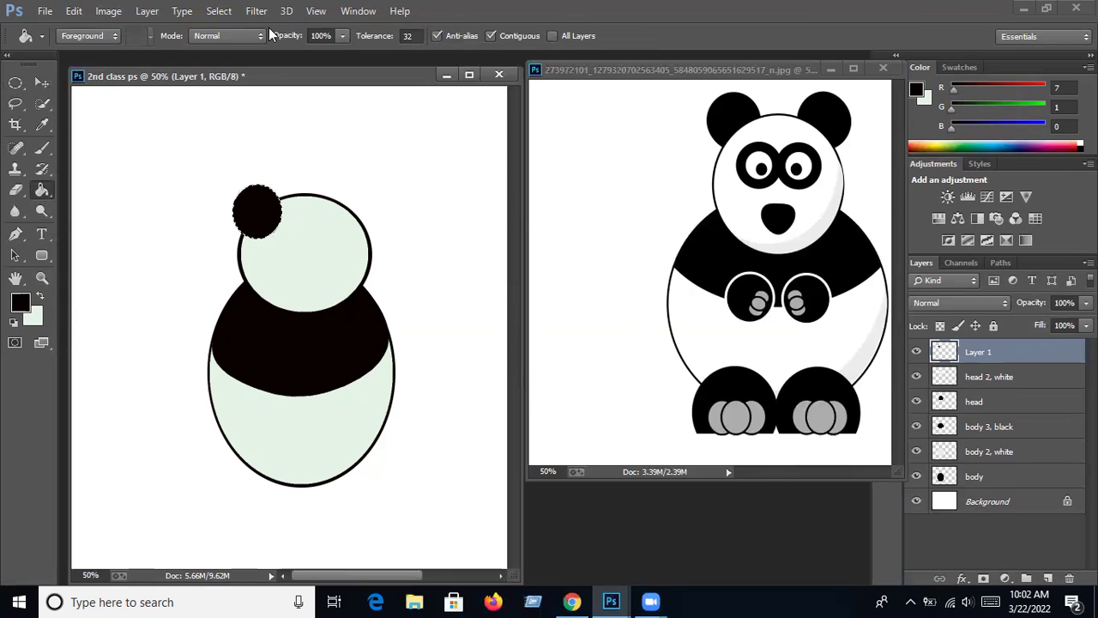
click(219, 10)
click(240, 41)
click(40, 83)
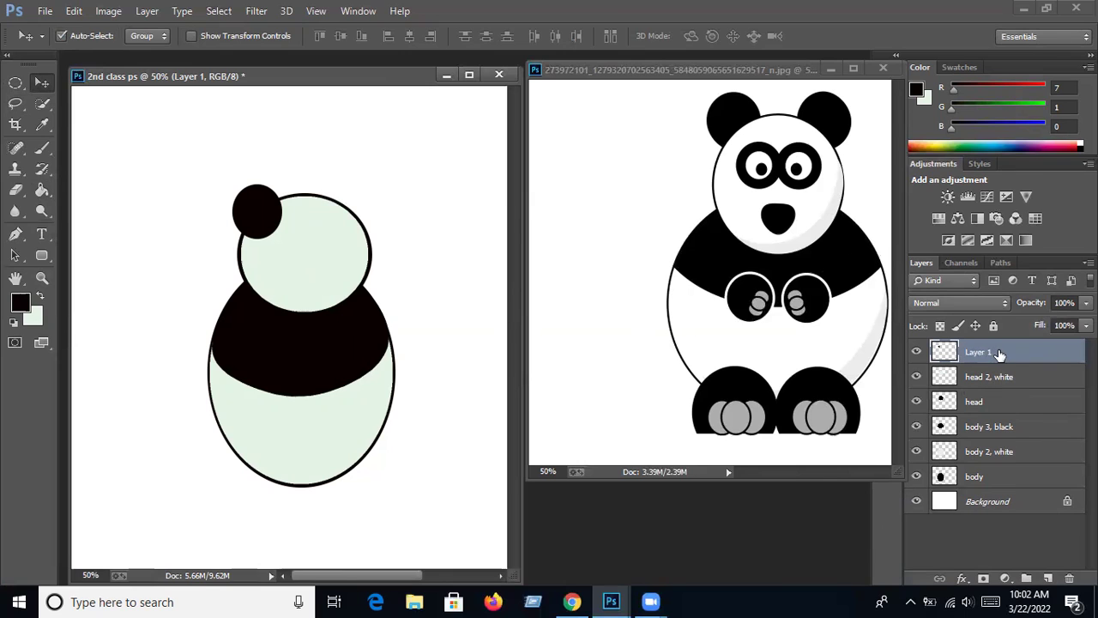
Move Layer 1 below the head layers, rotate the ear about -19°, and nudge it up-left
drag(1000, 354, 1000, 419)
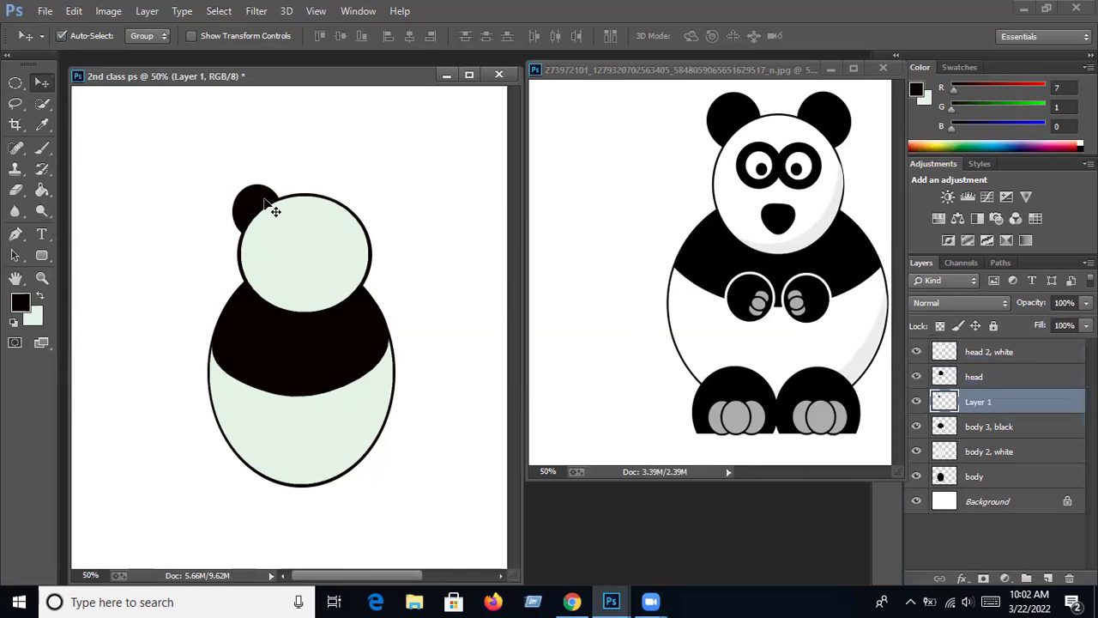
click(73, 11)
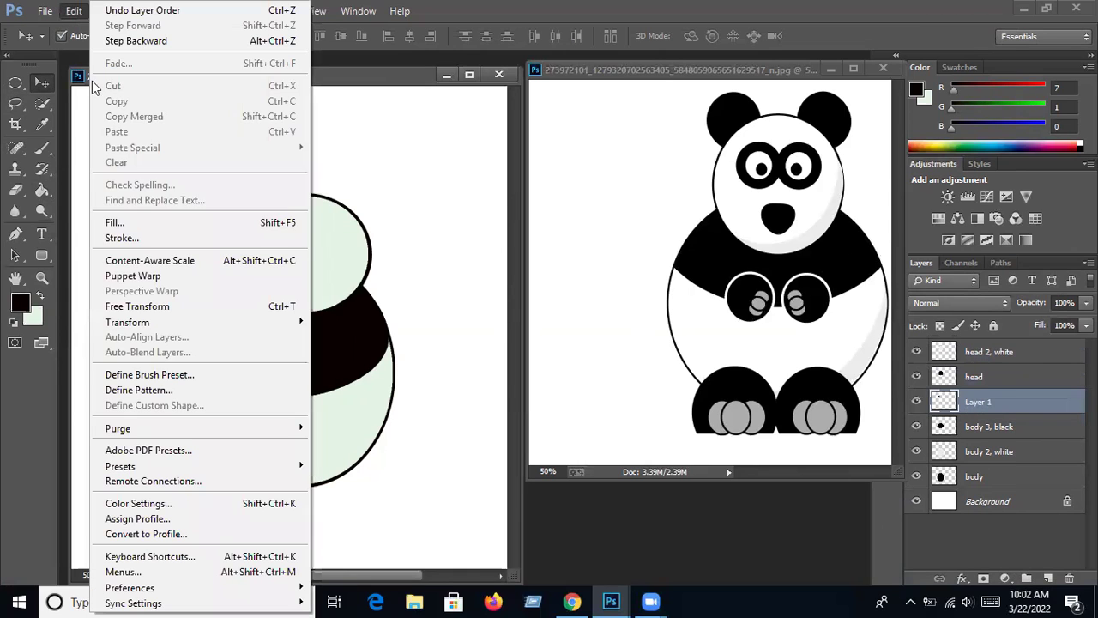
click(138, 306)
drag(282, 163, 232, 167)
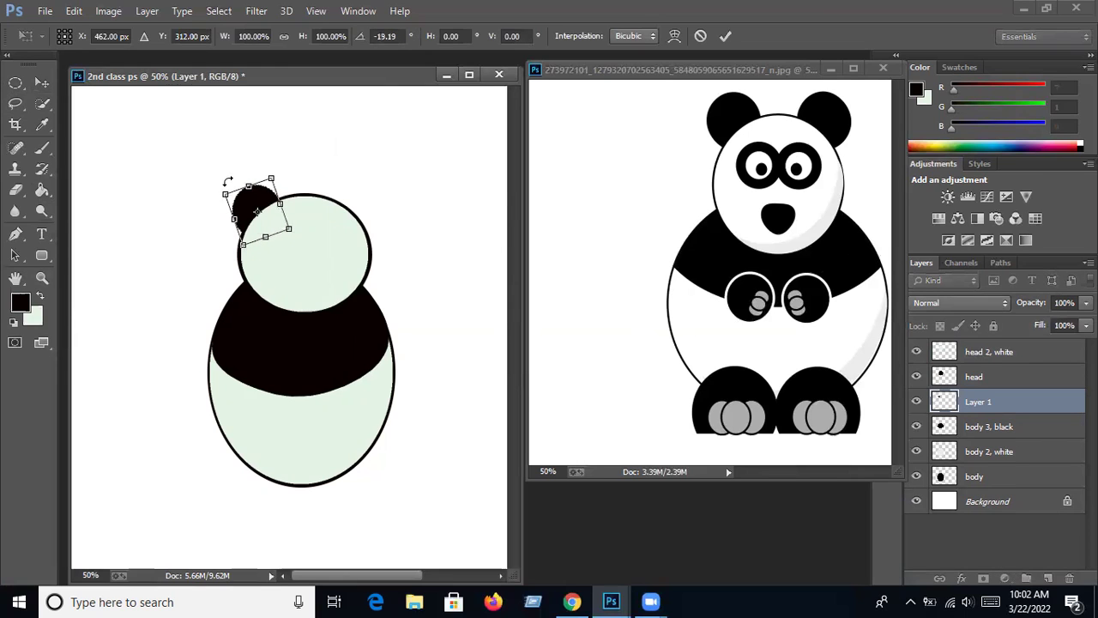
mouse_move(253, 212)
mouse_down()
mouse_move(239, 209)
mouse_move(245, 198)
mouse_up()
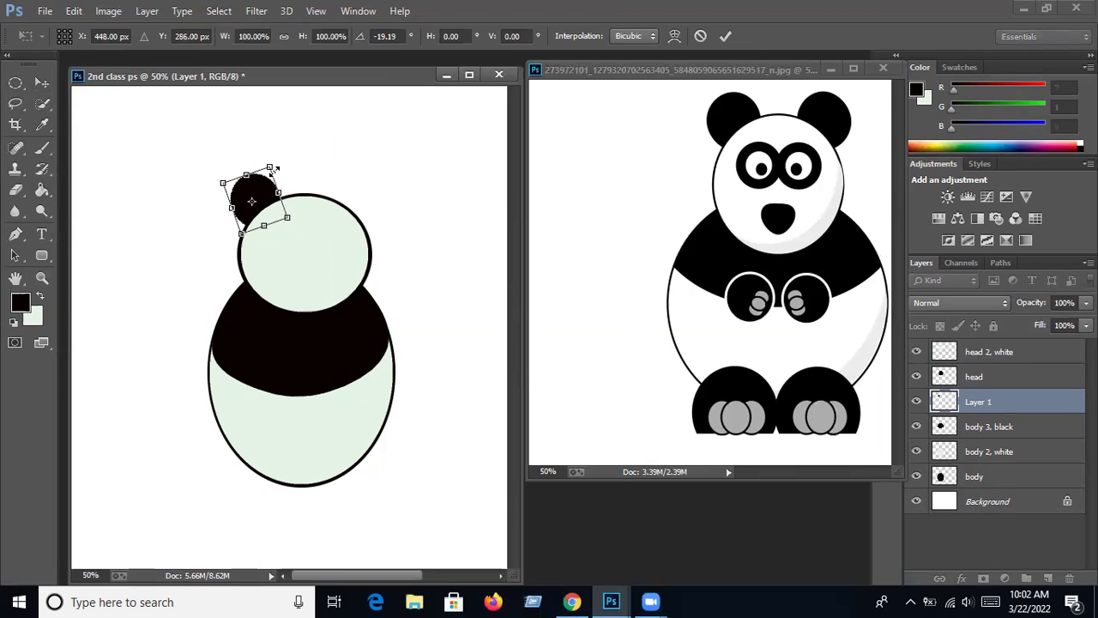
key(Return)
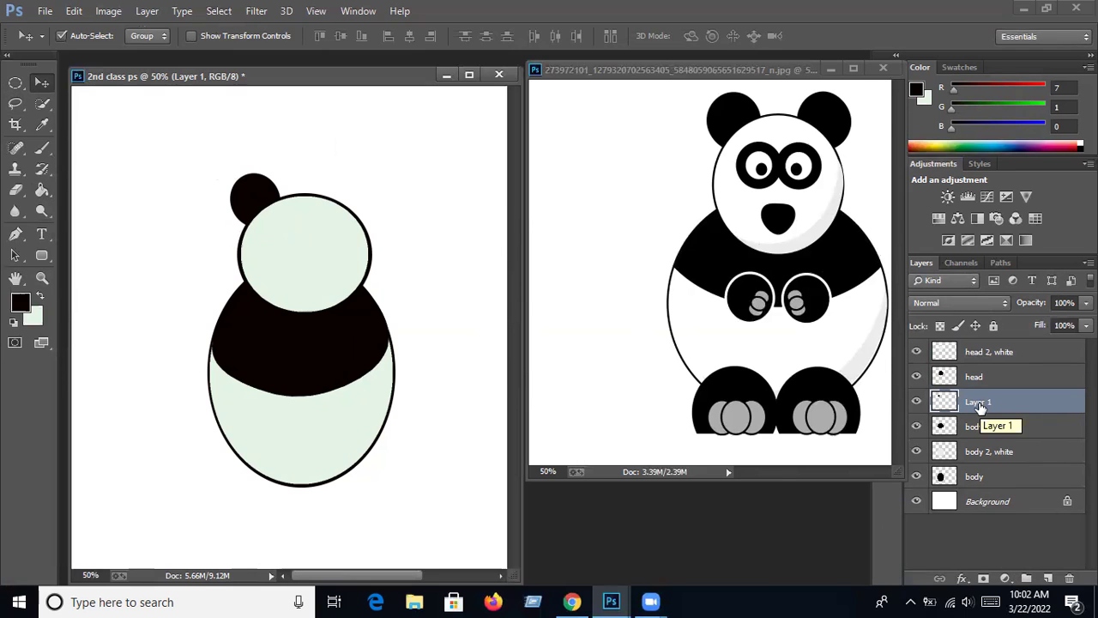
Duplicate the ear, move it to the head's top-right, and tilt it about 35° clockwise
click(146, 11)
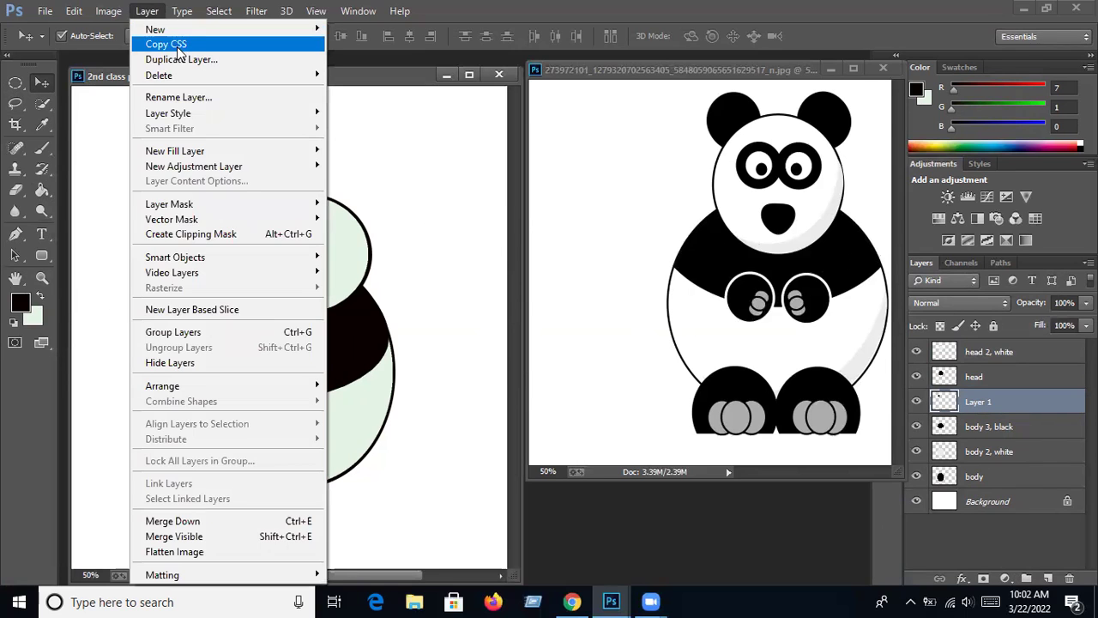
click(179, 59)
click(551, 180)
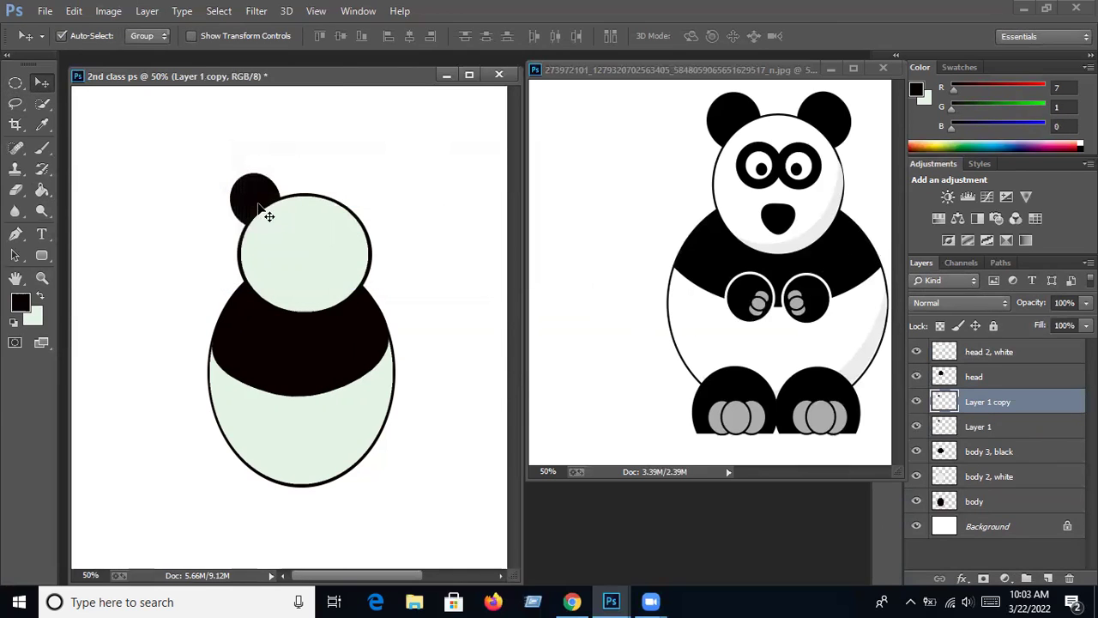
drag(263, 208, 370, 200)
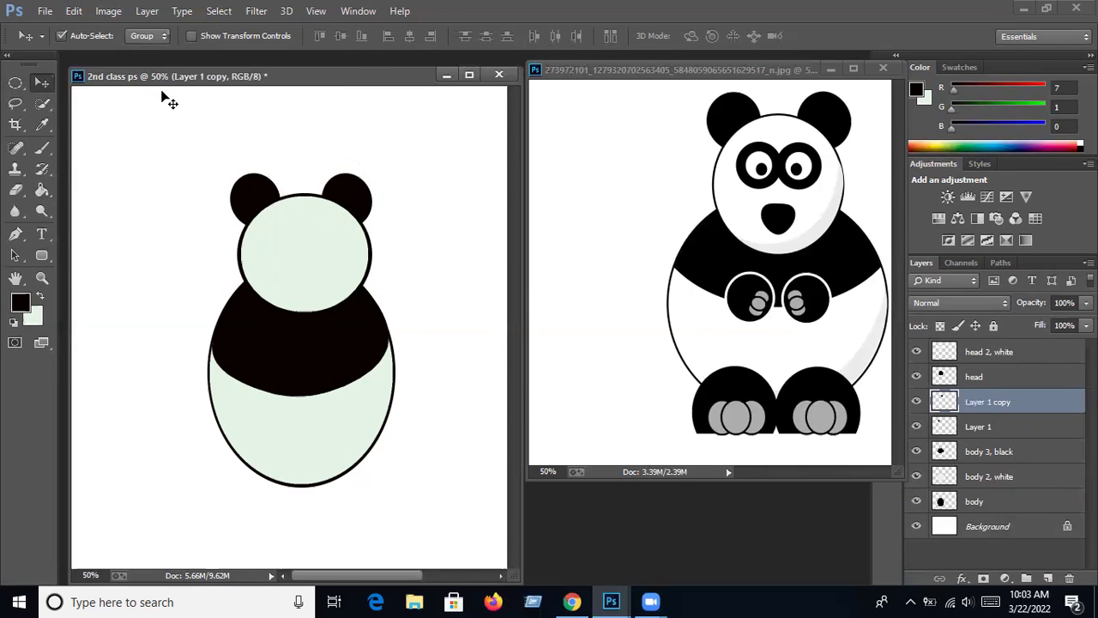
click(73, 11)
click(151, 303)
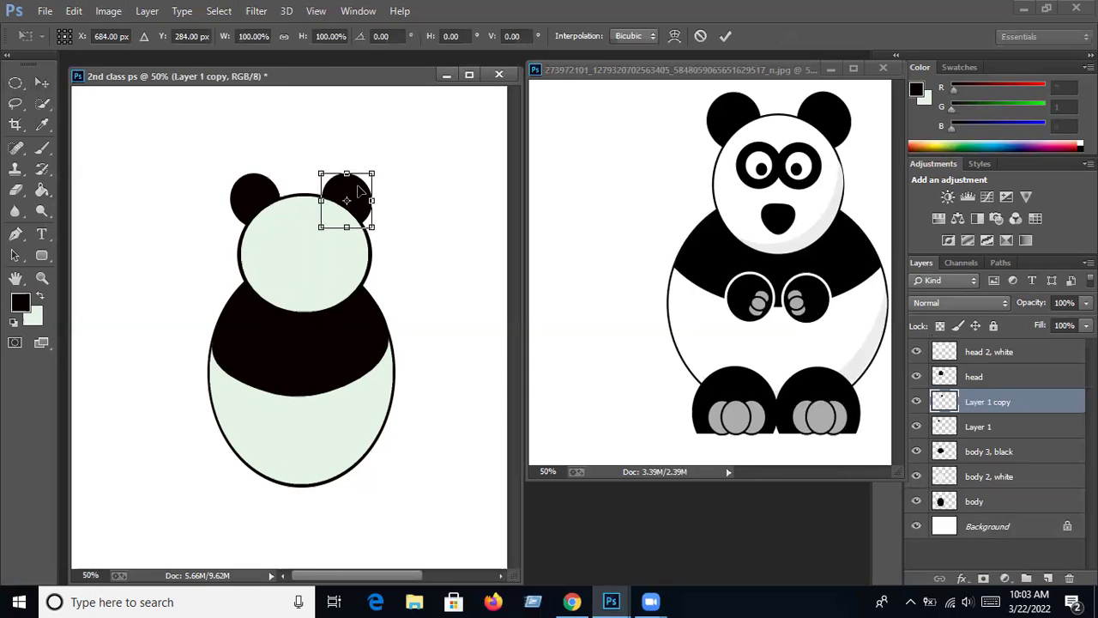
mouse_move(386, 150)
mouse_down()
mouse_move(414, 185)
mouse_move(362, 196)
mouse_up()
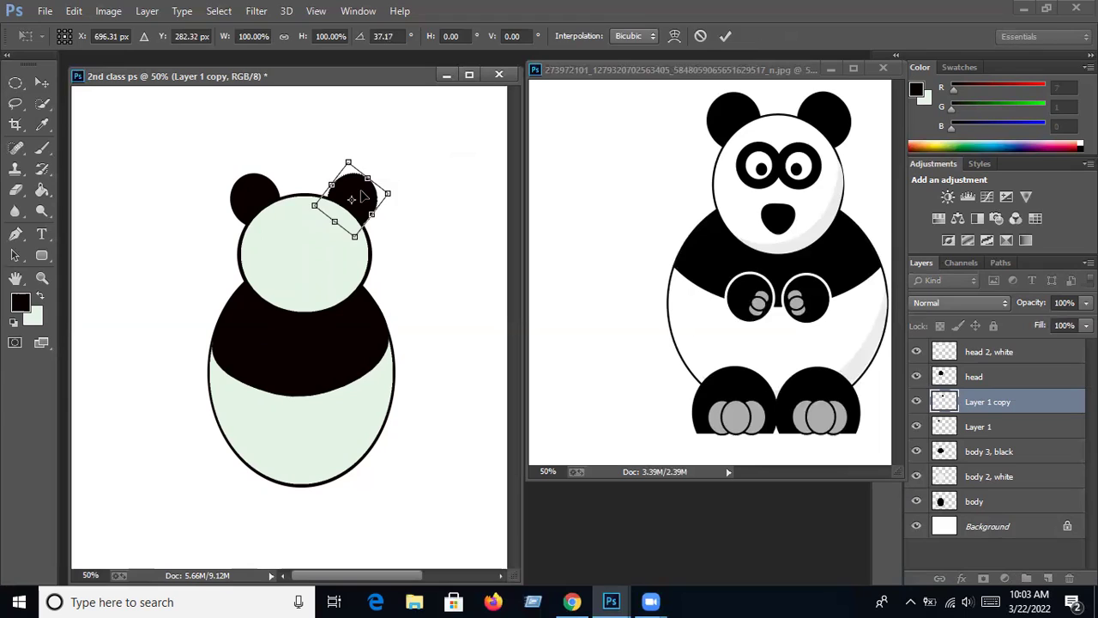
key(Return)
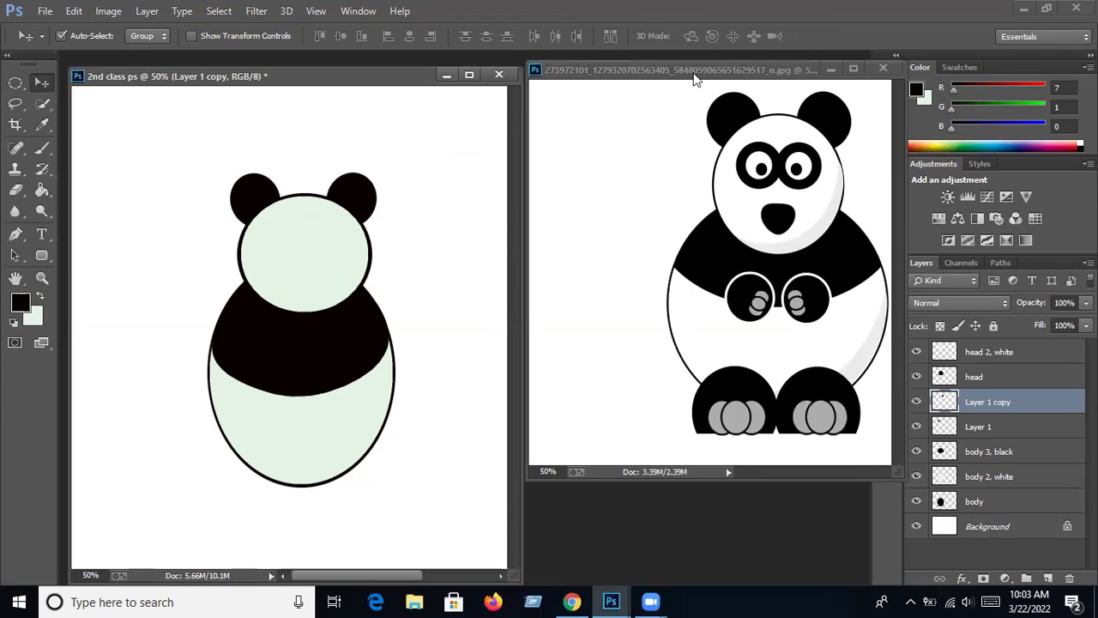
Rename the two ear layers '1' and '2'
double_click(991, 402)
text(1)
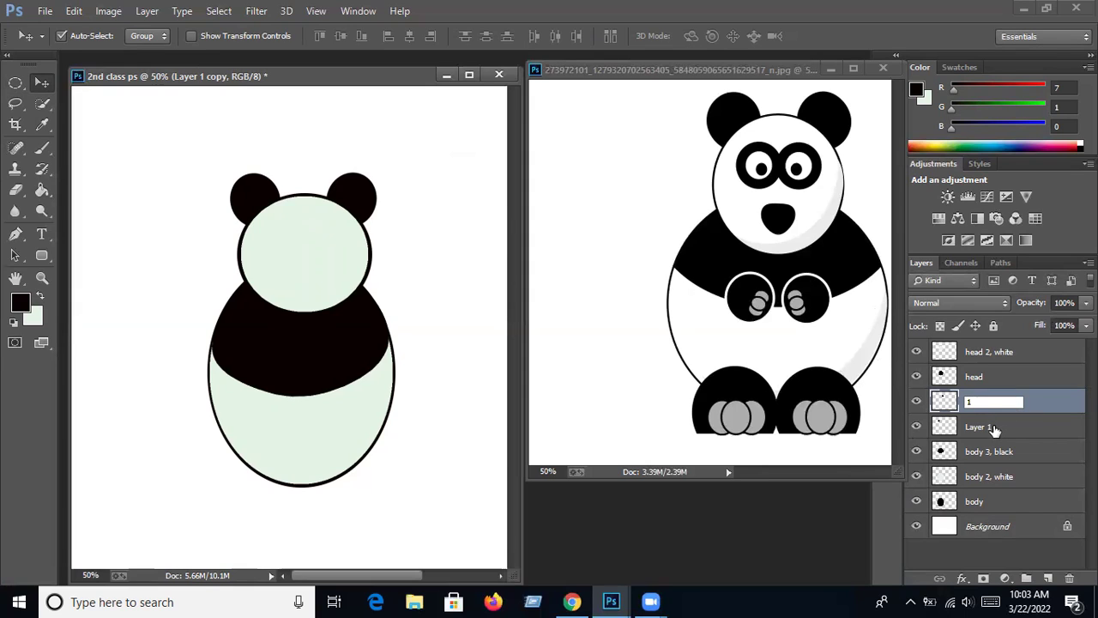
double_click(990, 426)
text(2)
click(1019, 408)
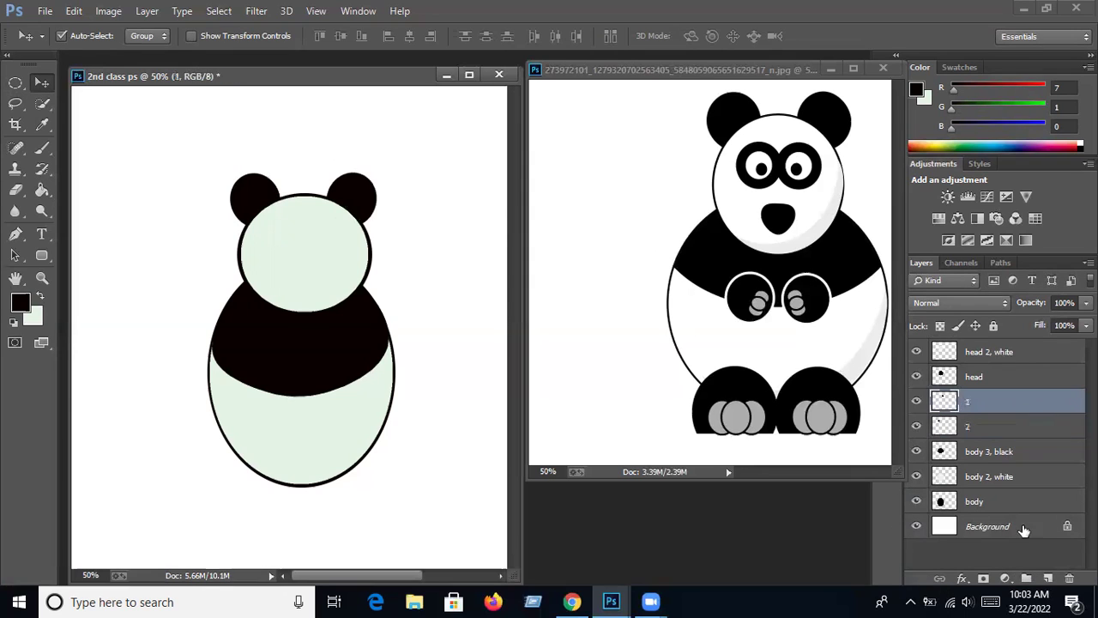
Draw a small oval eye selection on the head's upper left
click(18, 85)
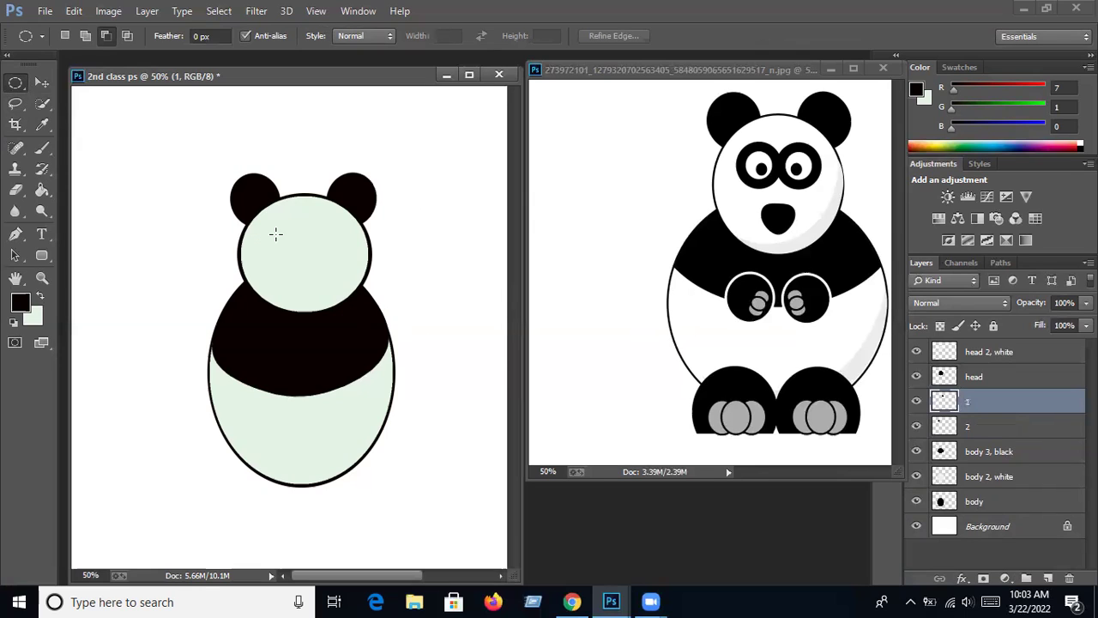
drag(265, 232, 294, 270)
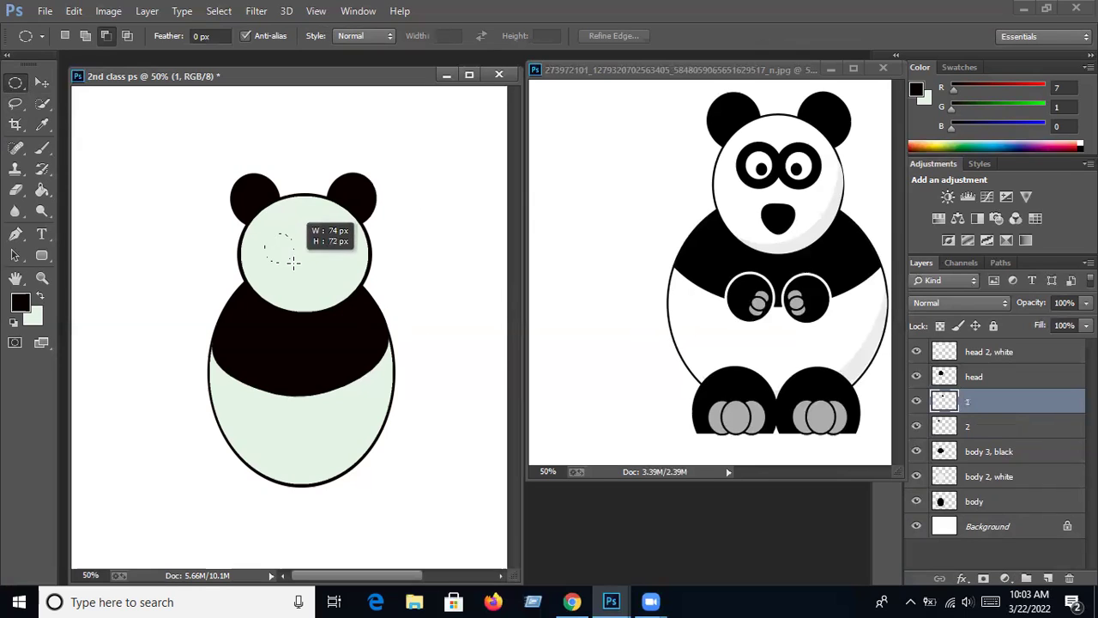
drag(294, 270, 300, 272)
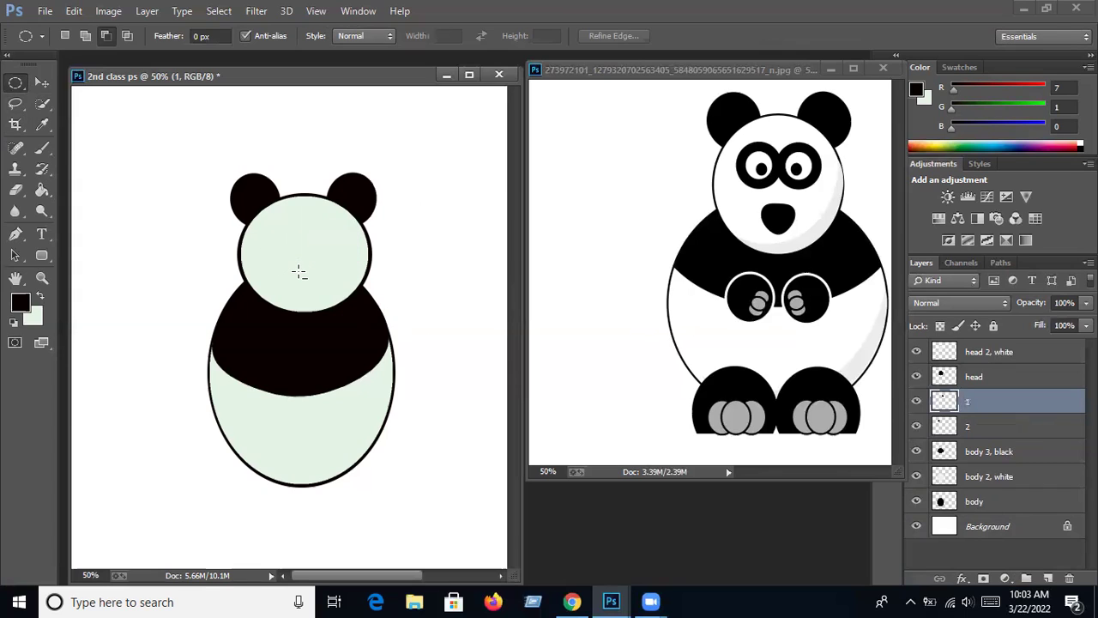
Add a new layer at the top of the stack named 'eye'
click(1049, 578)
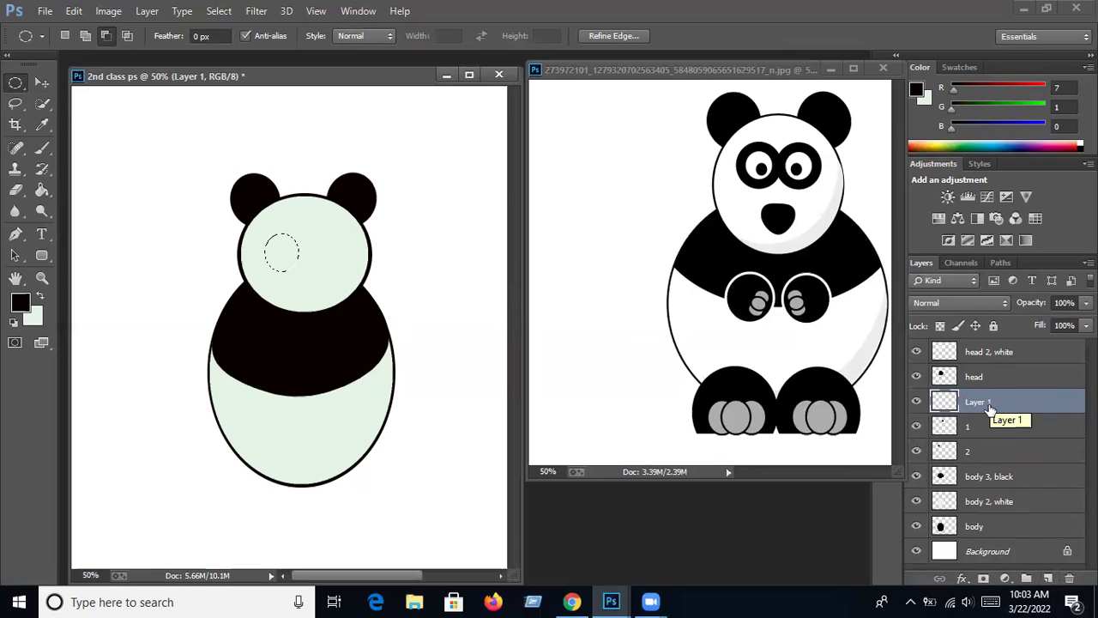
drag(989, 408, 984, 347)
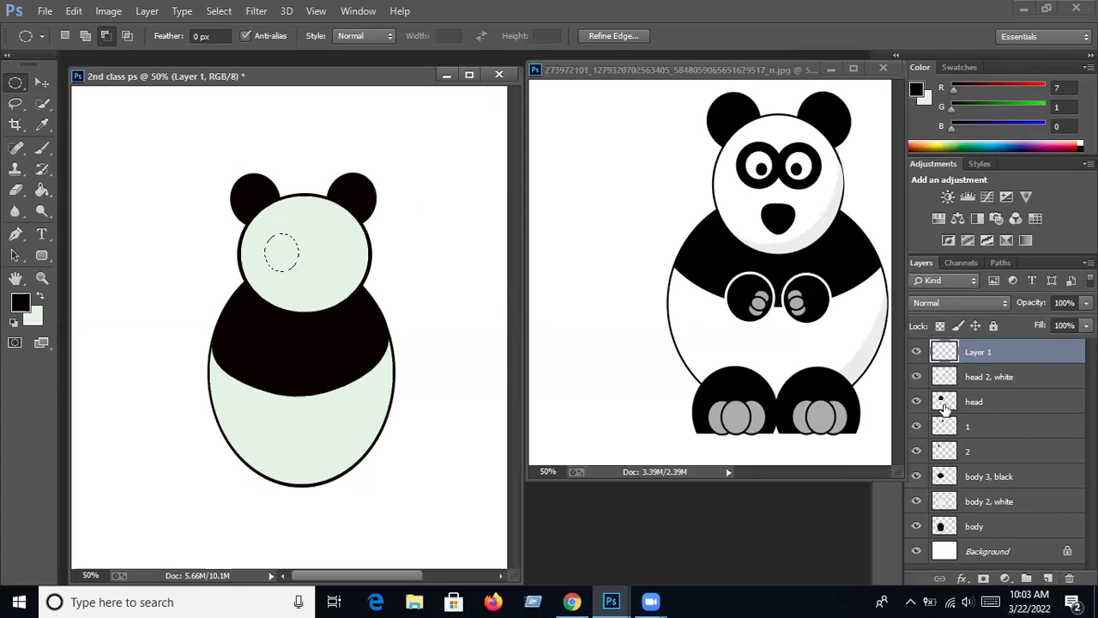
double_click(993, 354)
text(eye)
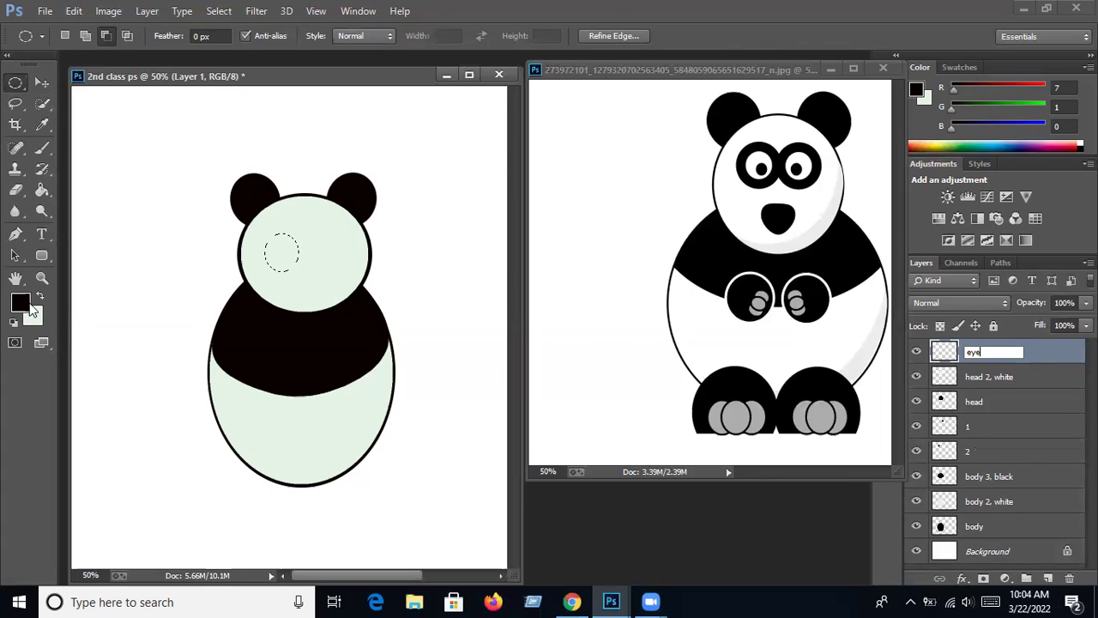
click(1054, 358)
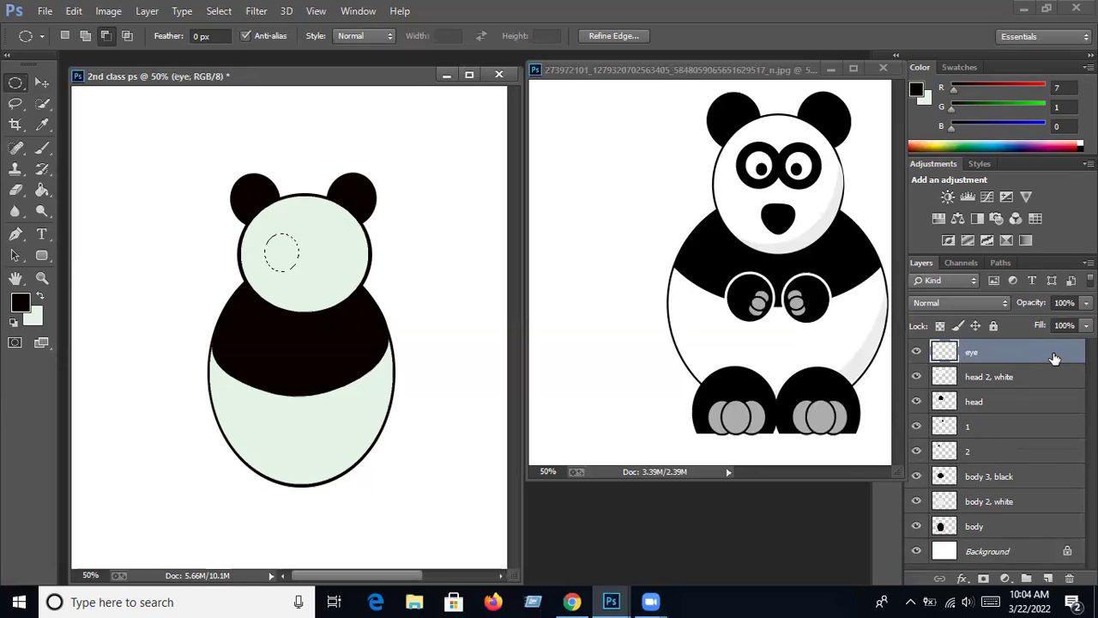
Fill the eye oval with black, deselect, and nudge it upward
click(42, 189)
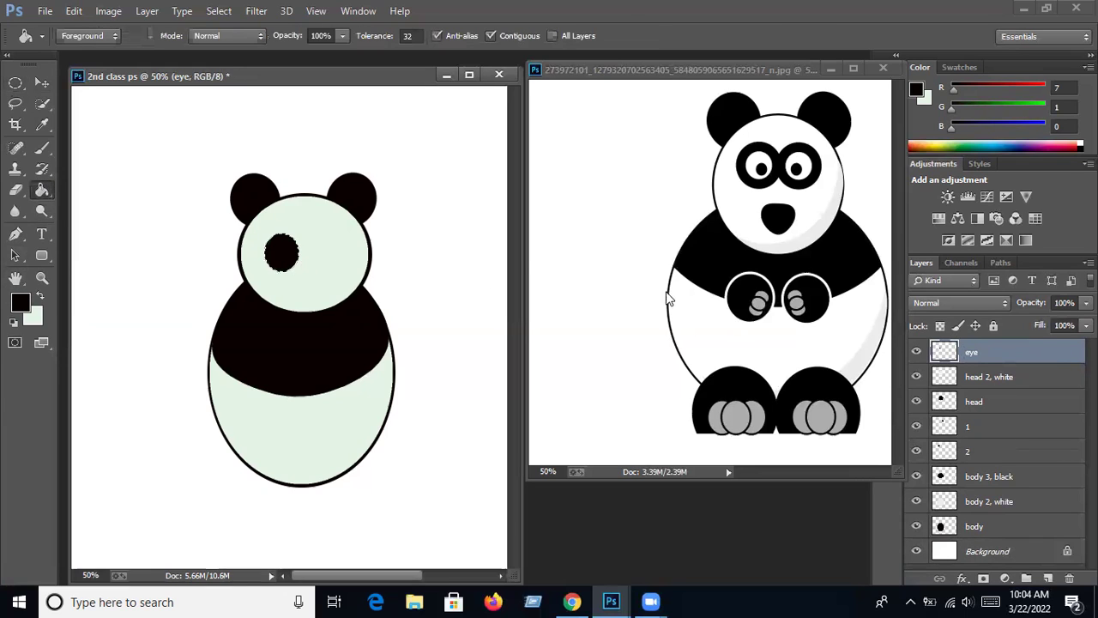
click(218, 11)
click(233, 44)
click(42, 81)
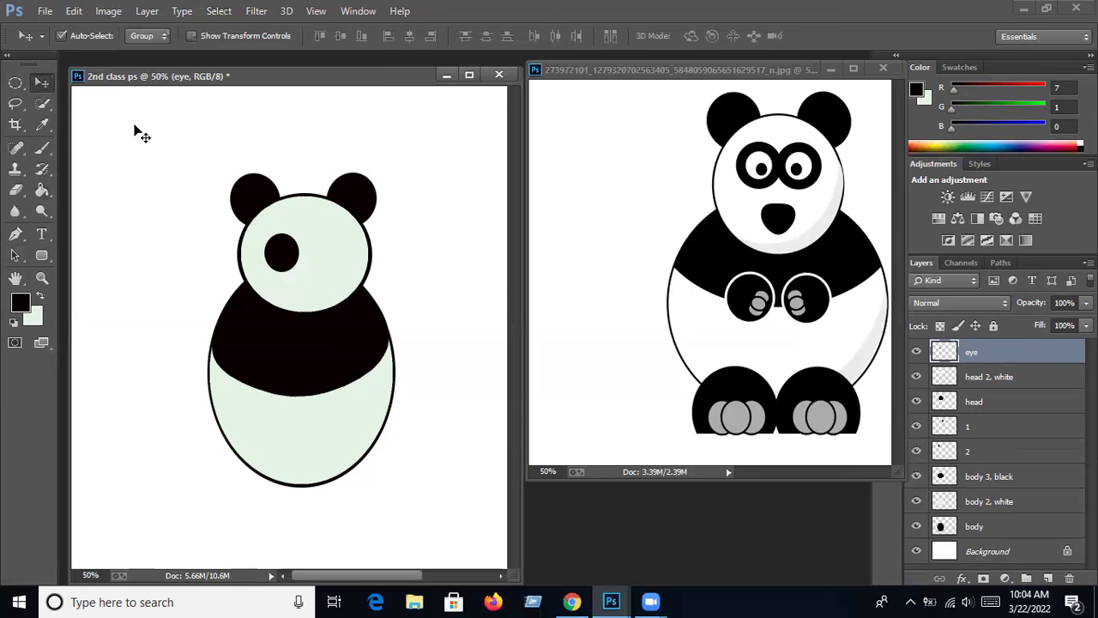
drag(279, 257, 278, 237)
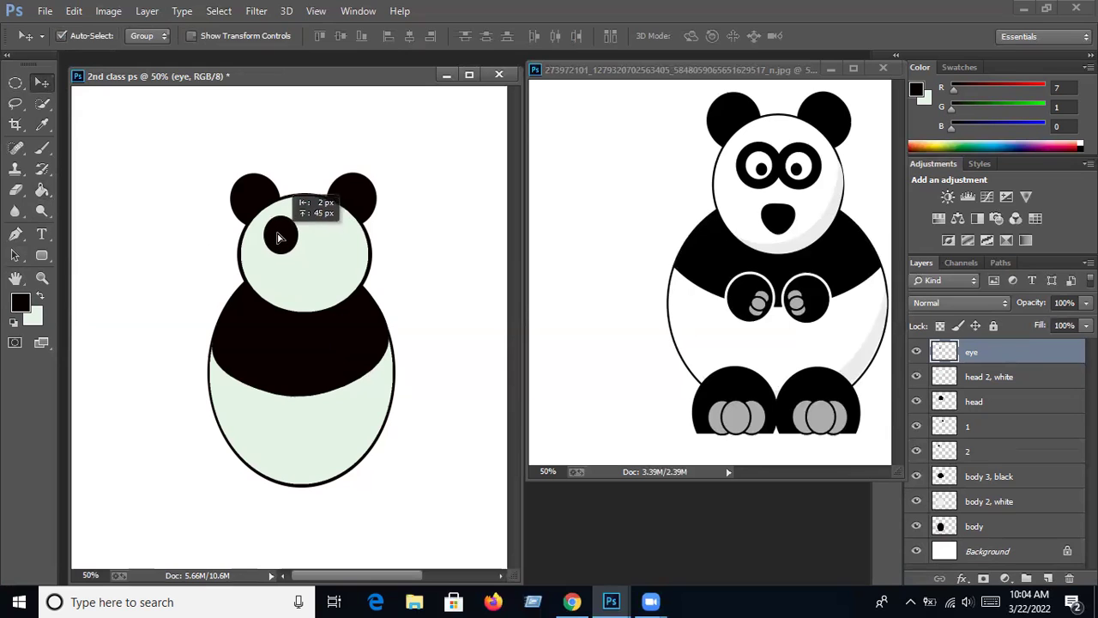
Enlarge the black eye to about 122%
click(74, 11)
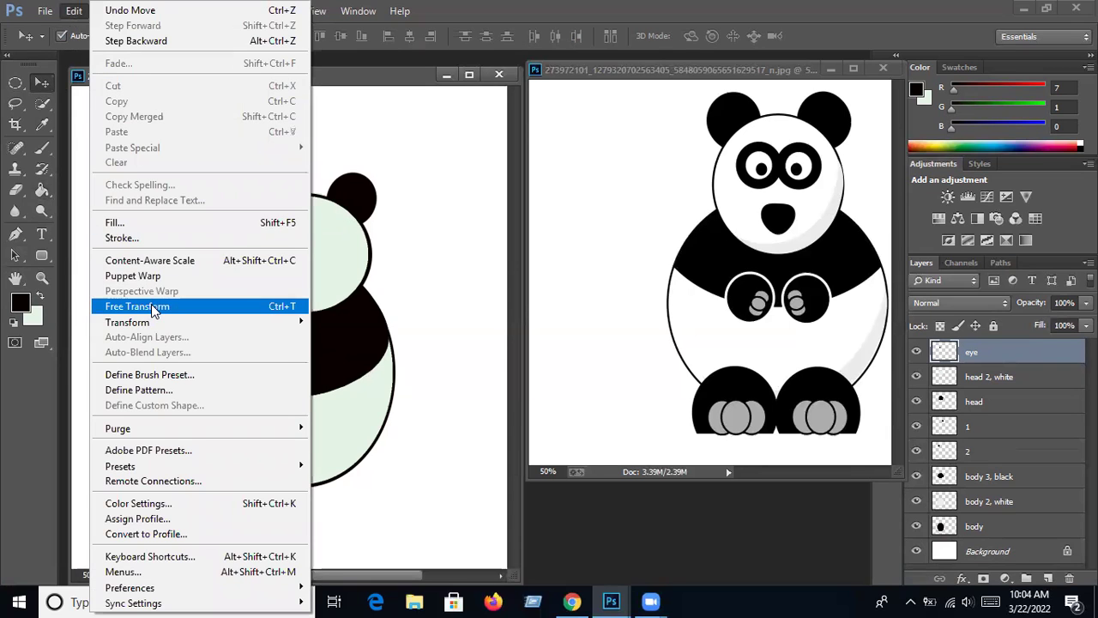
click(151, 303)
drag(299, 216, 302, 209)
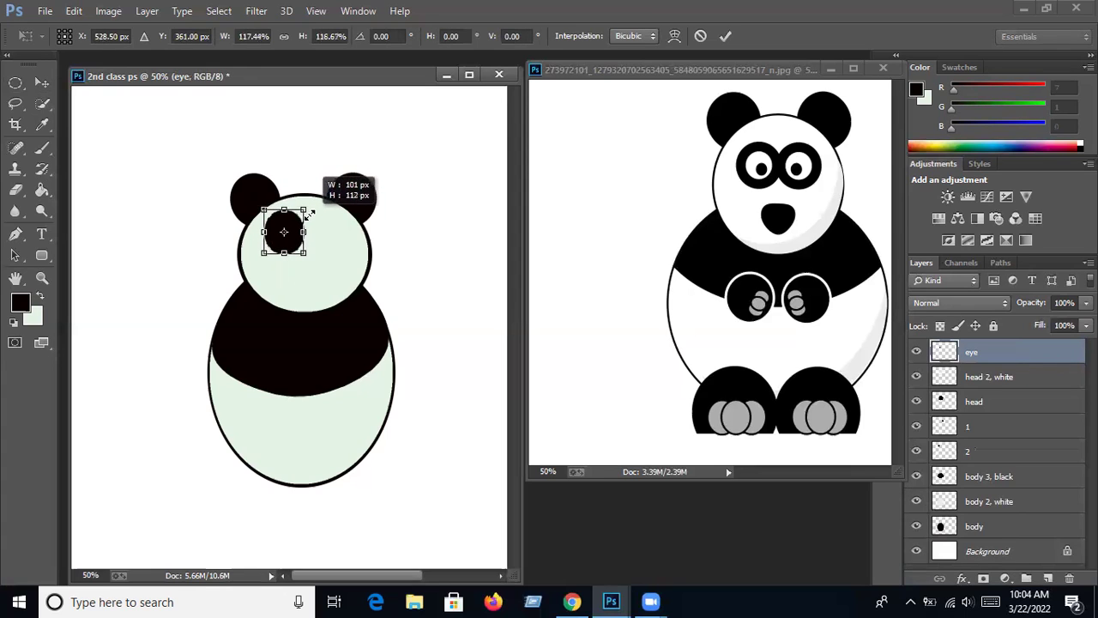
drag(302, 249, 306, 255)
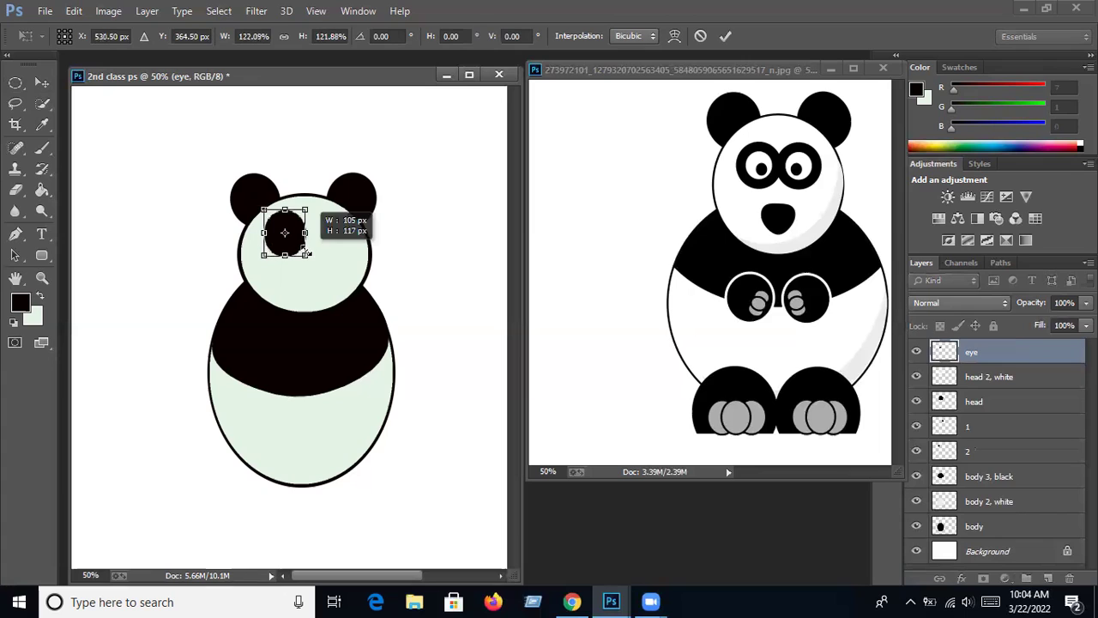
key(Return)
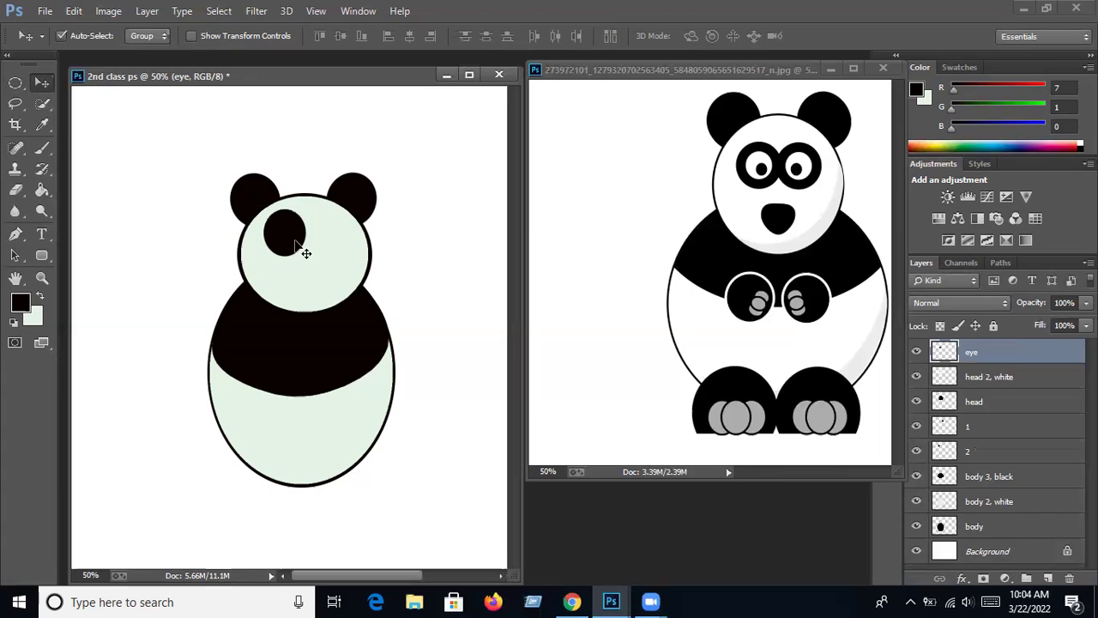
Duplicate the eye layer and move the copy right to form the second eye
click(146, 10)
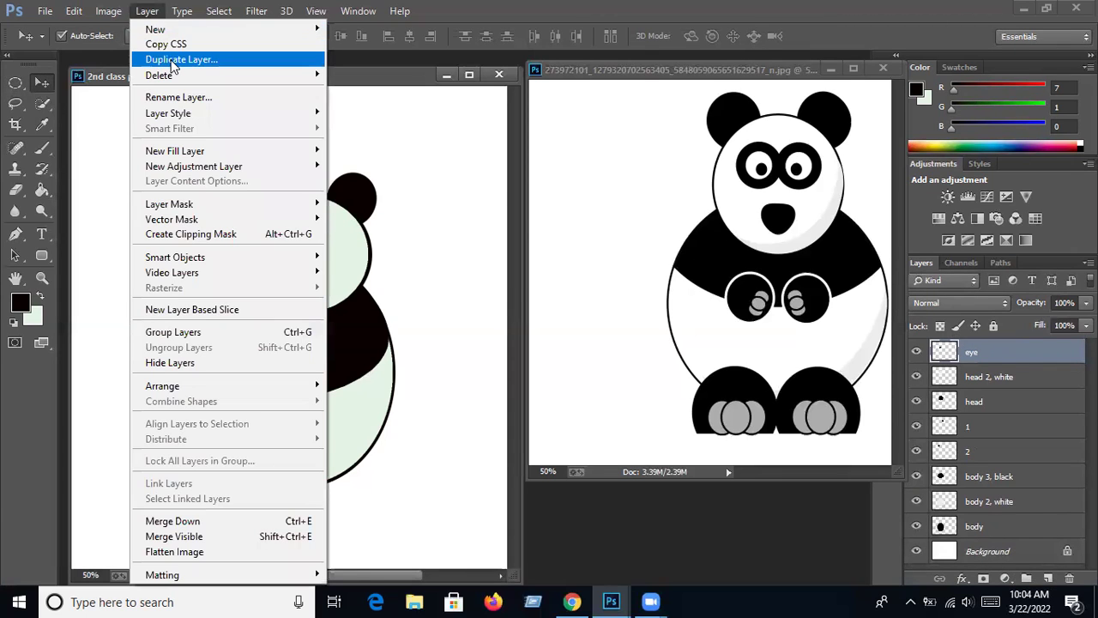
click(171, 59)
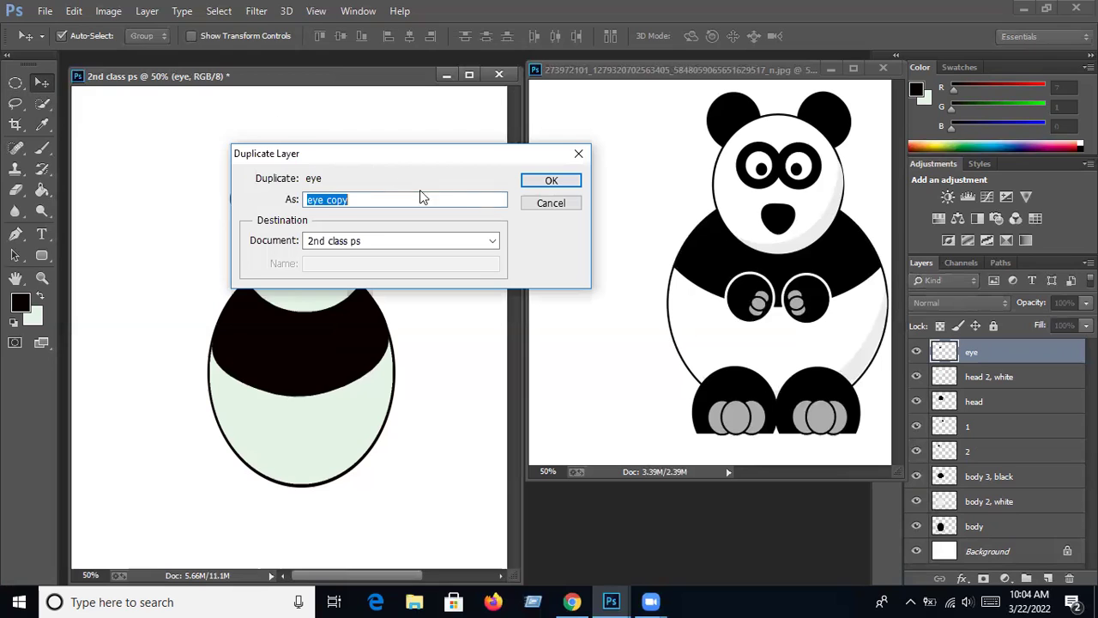
click(540, 181)
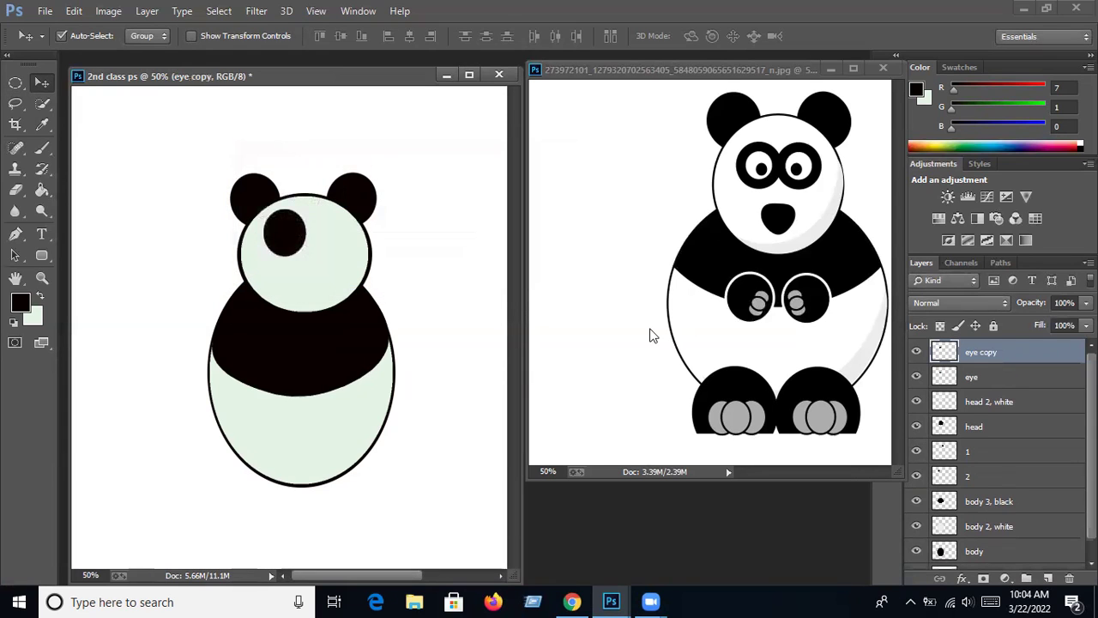
drag(284, 242, 336, 245)
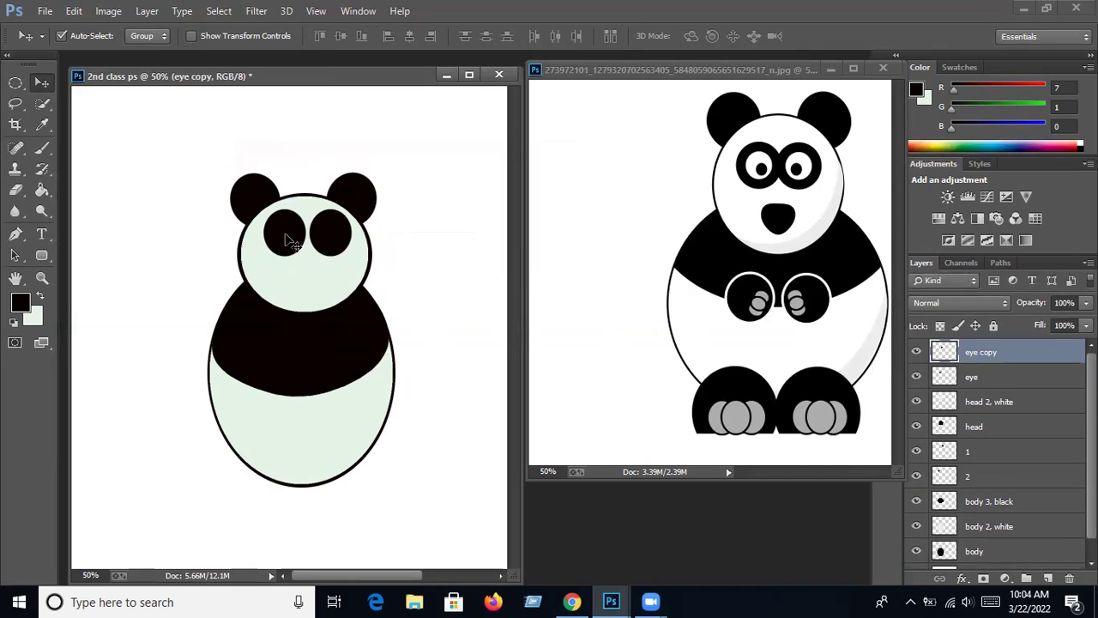
Create 'eye copy 2' at the top of the stack, adjust the right eye, and swap colours
click(290, 244)
click(145, 11)
mouse_move(155, 29)
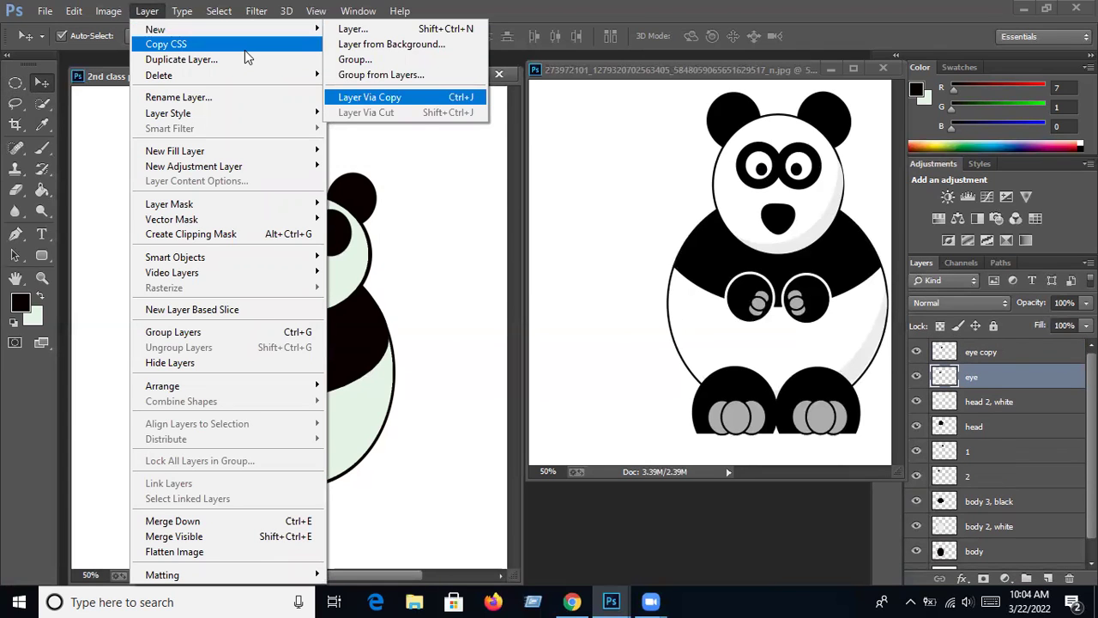
click(228, 67)
click(540, 178)
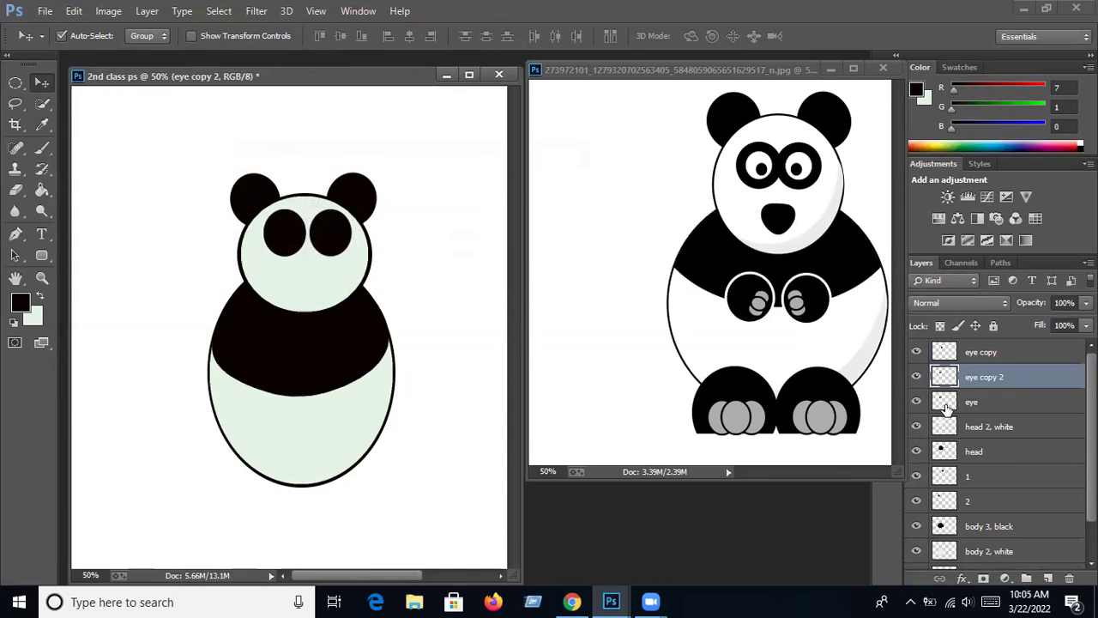
drag(970, 379, 976, 347)
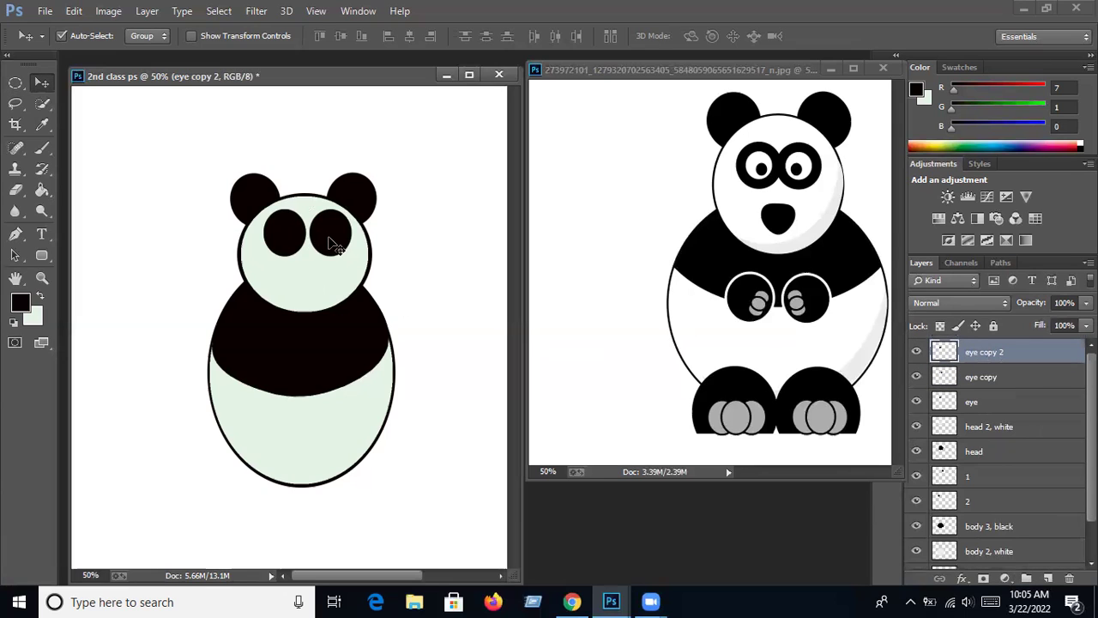
drag(332, 242, 332, 245)
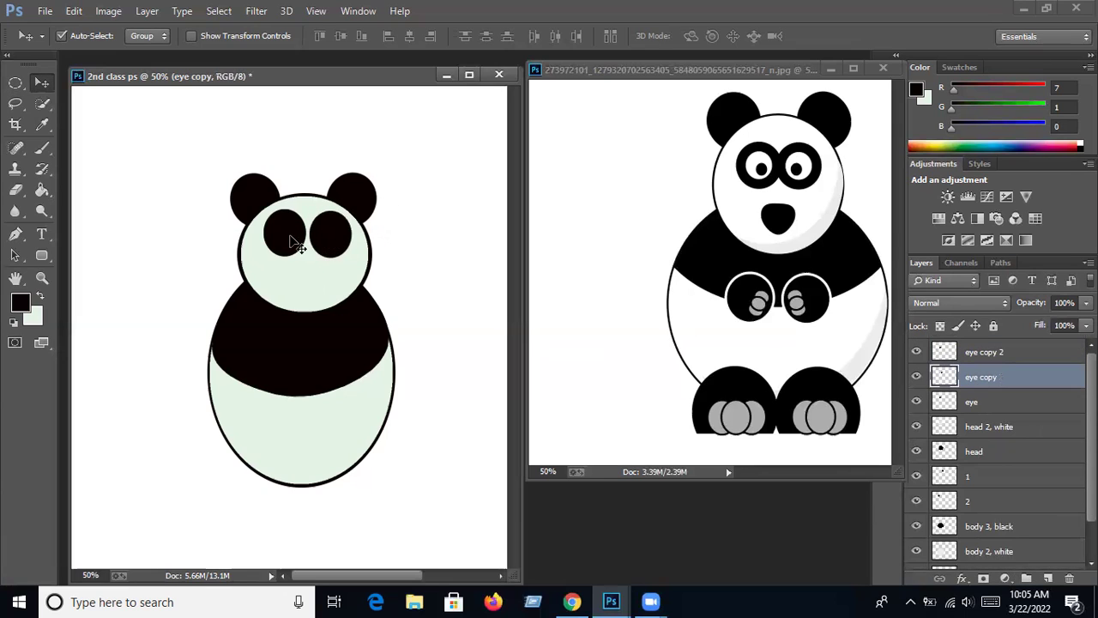
click(285, 240)
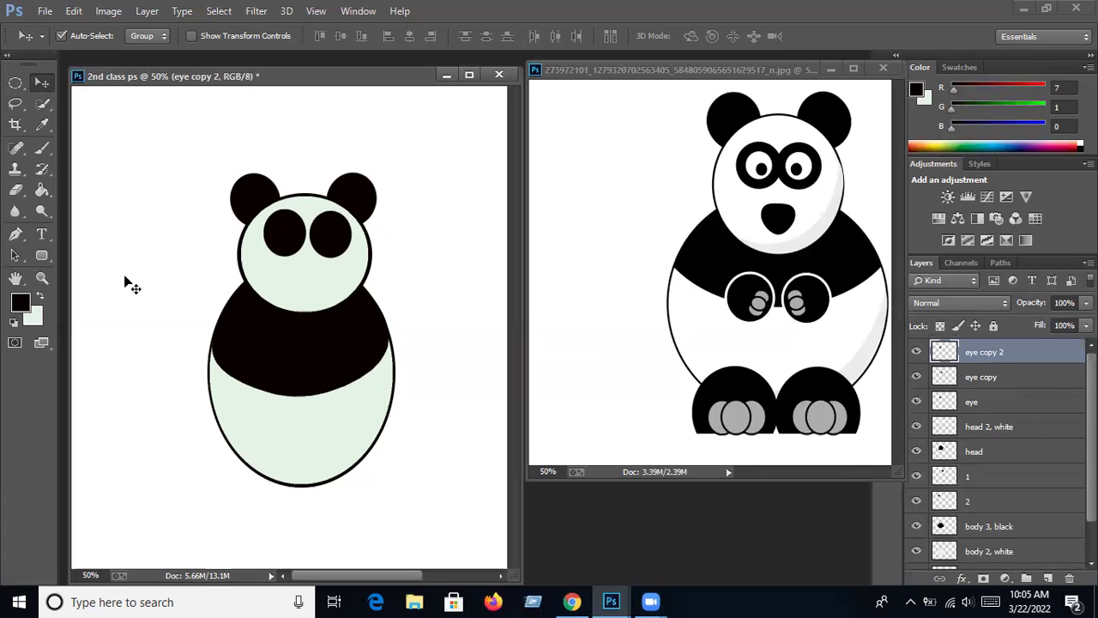
click(38, 294)
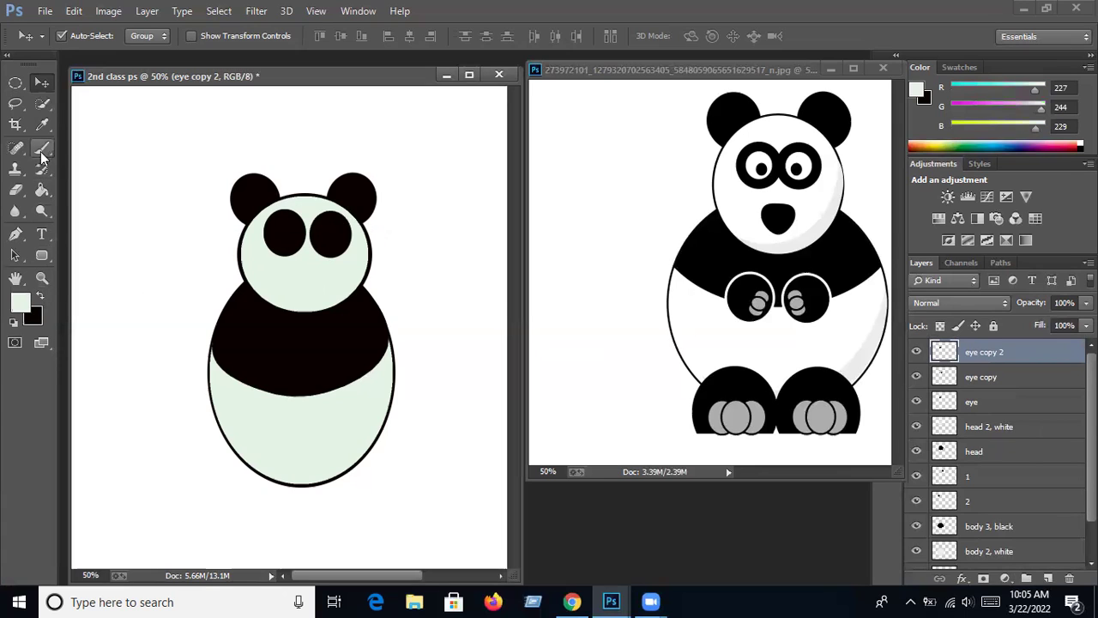
Shrink the left eye copy to about 85% and fill it pale green inside a black rim
click(42, 191)
click(285, 233)
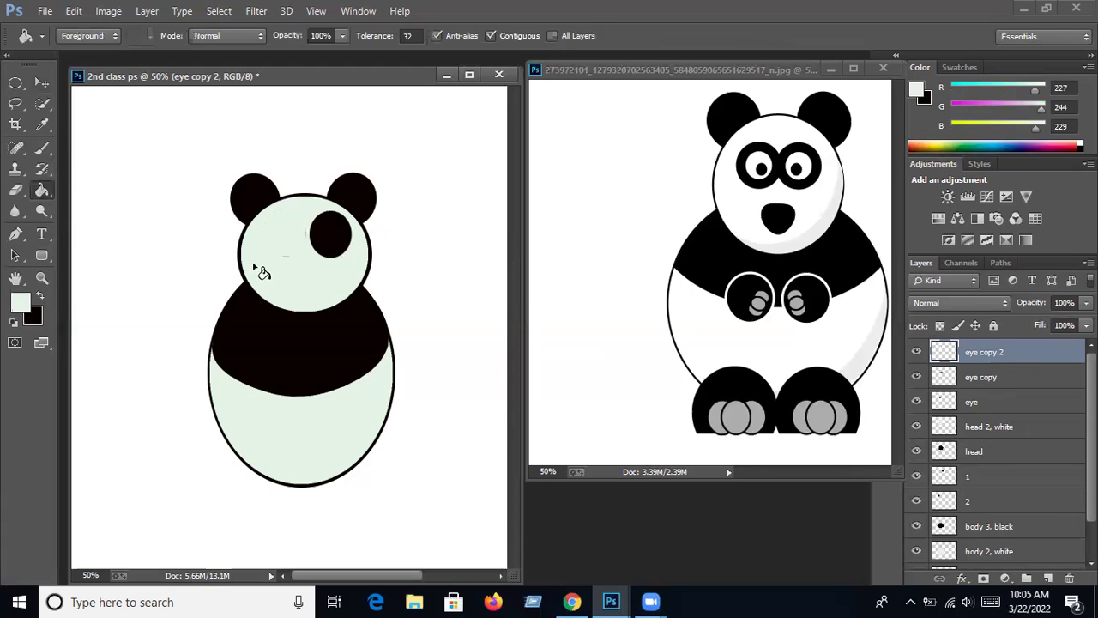
click(75, 17)
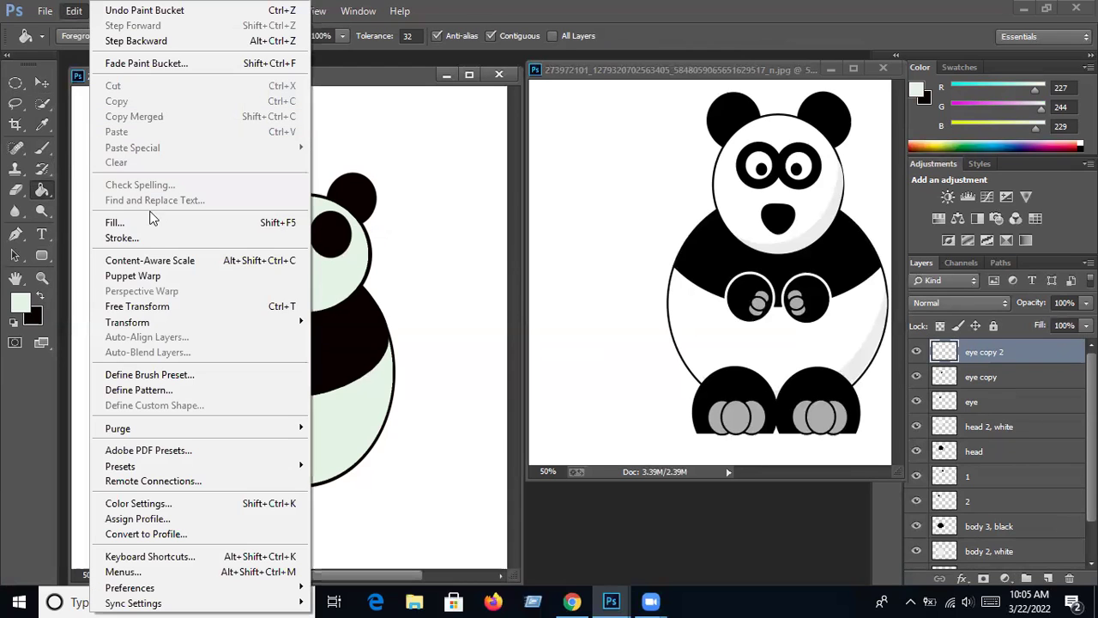
click(138, 307)
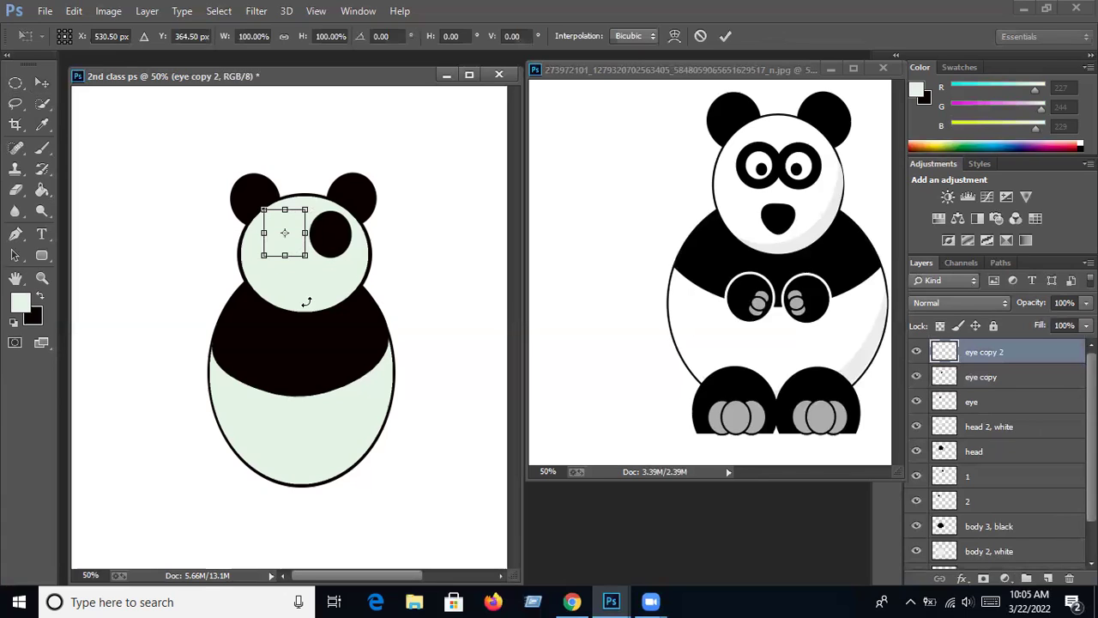
drag(304, 254, 301, 250)
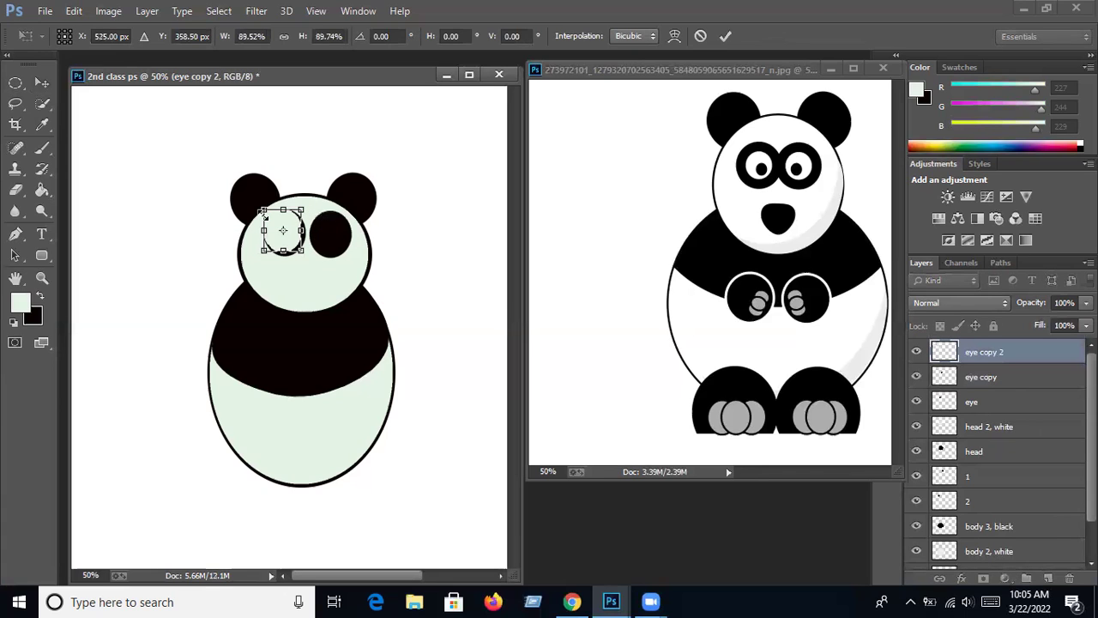
drag(265, 211, 265, 213)
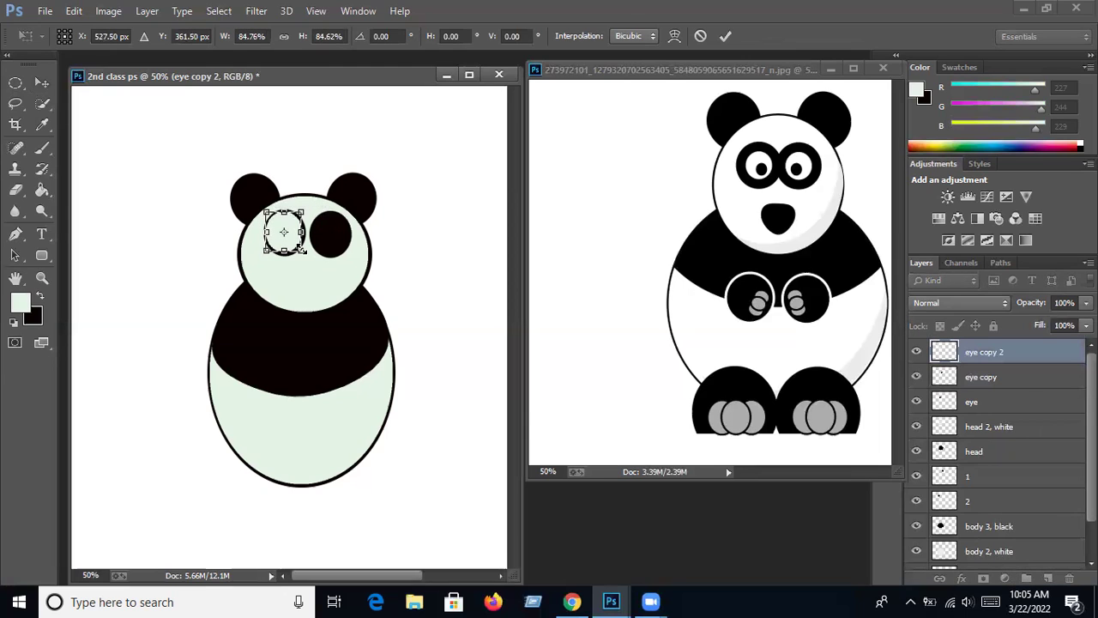
drag(268, 214, 299, 248)
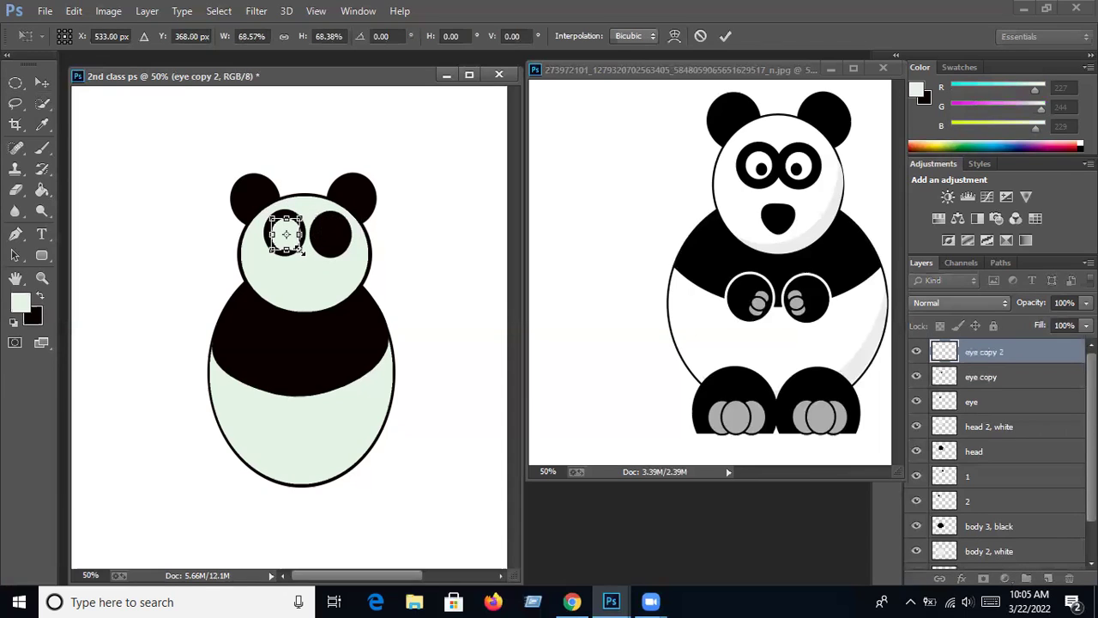
key(Return)
click(289, 242)
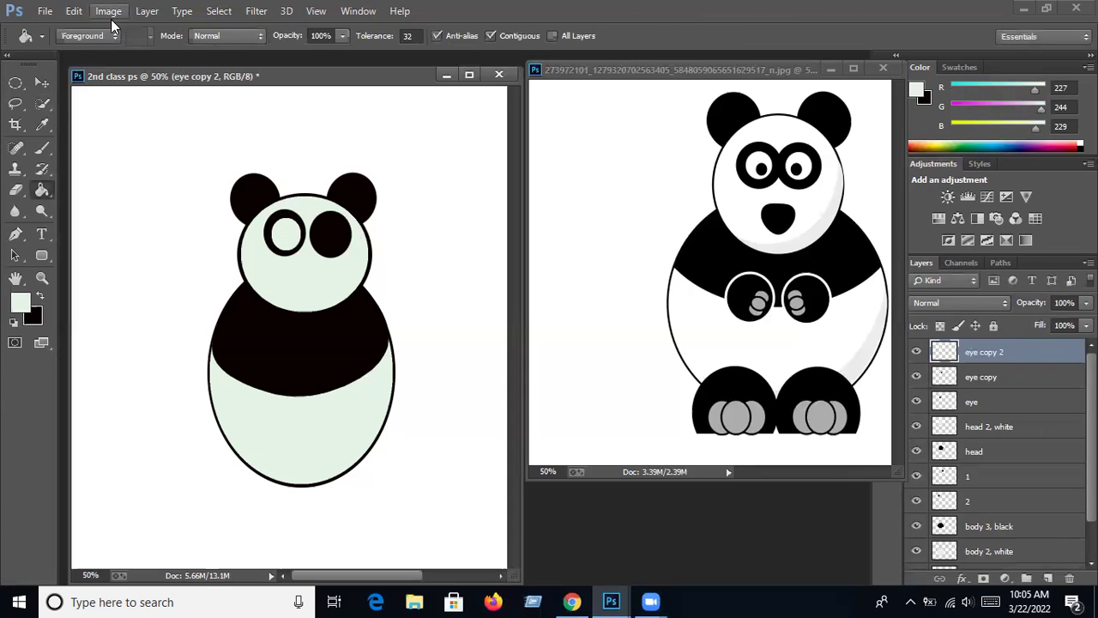
Duplicate the left eye ring as eye copy 3 and move it onto the right eye
key(v)
click(148, 12)
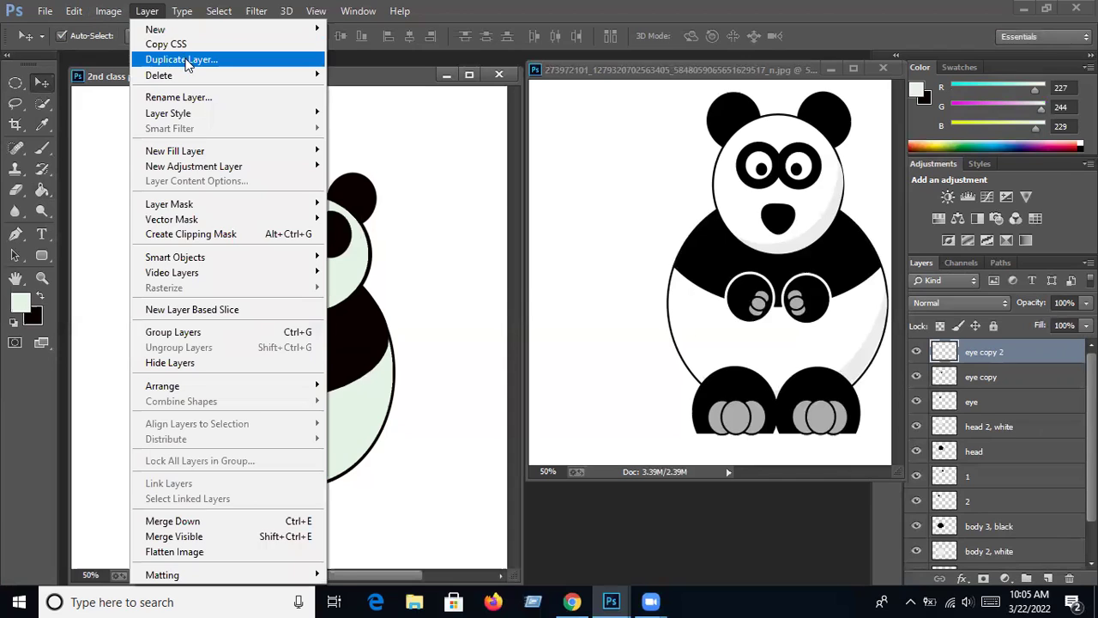
click(182, 59)
click(557, 179)
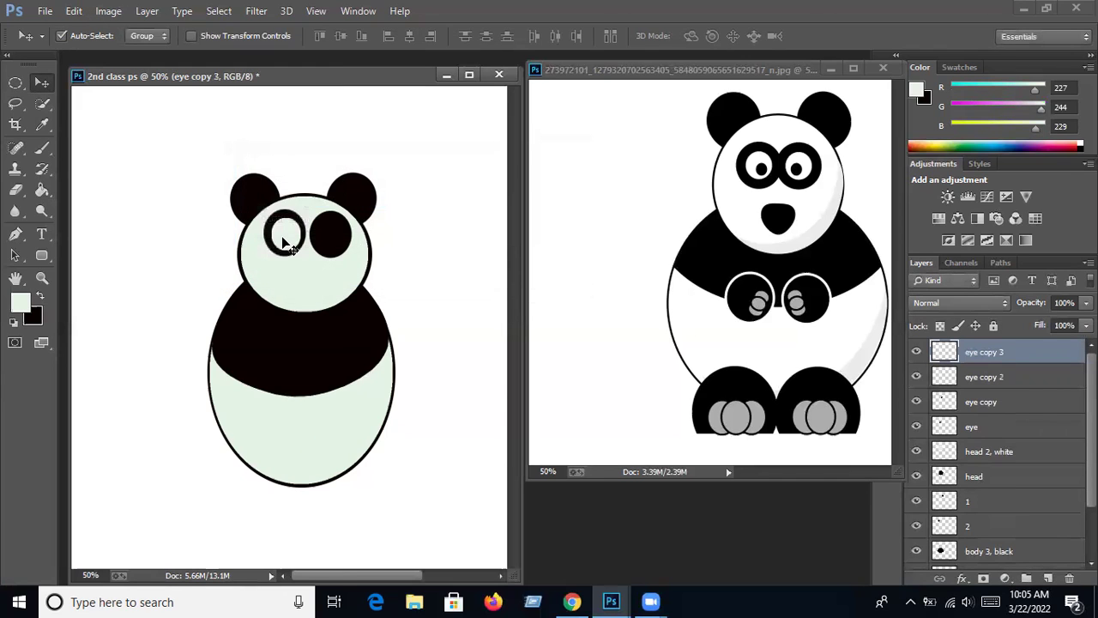
drag(283, 243, 325, 243)
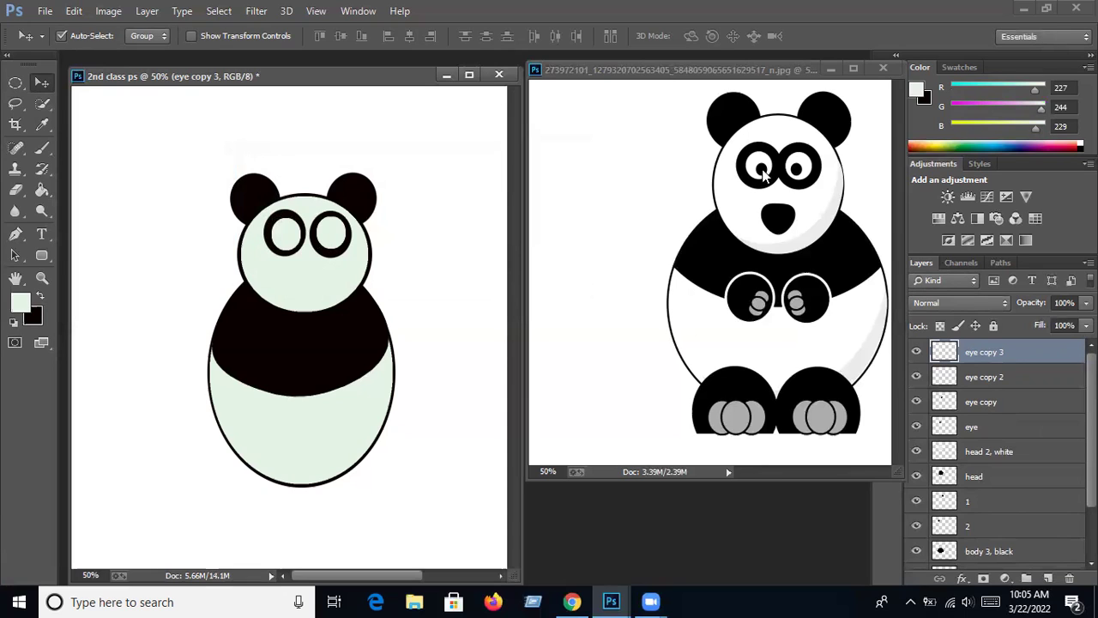
Duplicate the eye copy 2 layer to create eye copy 4
click(290, 239)
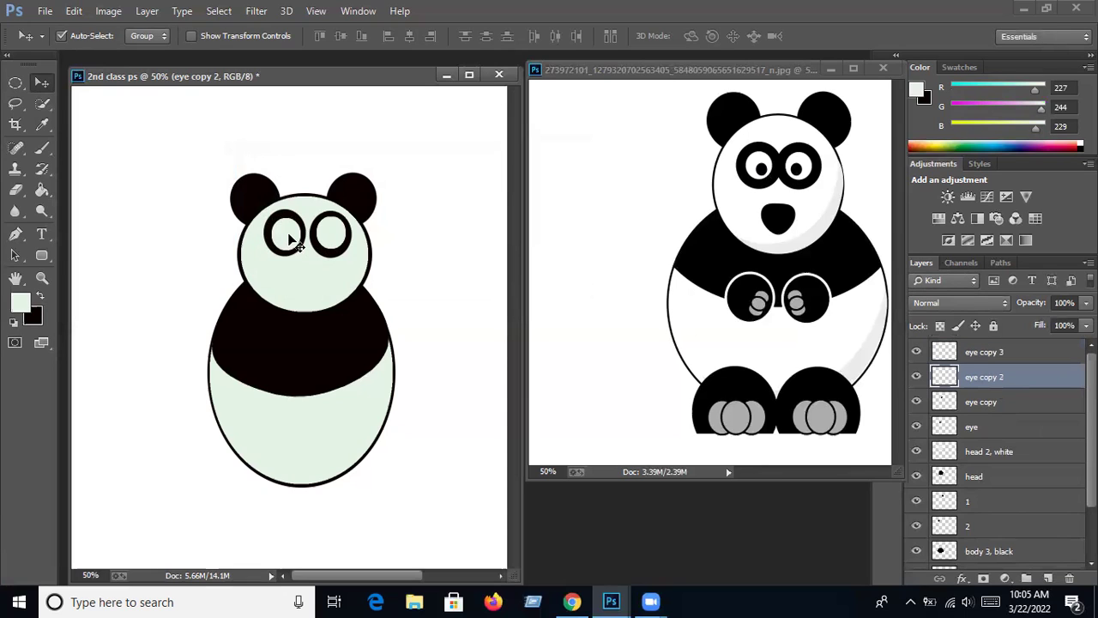
click(147, 11)
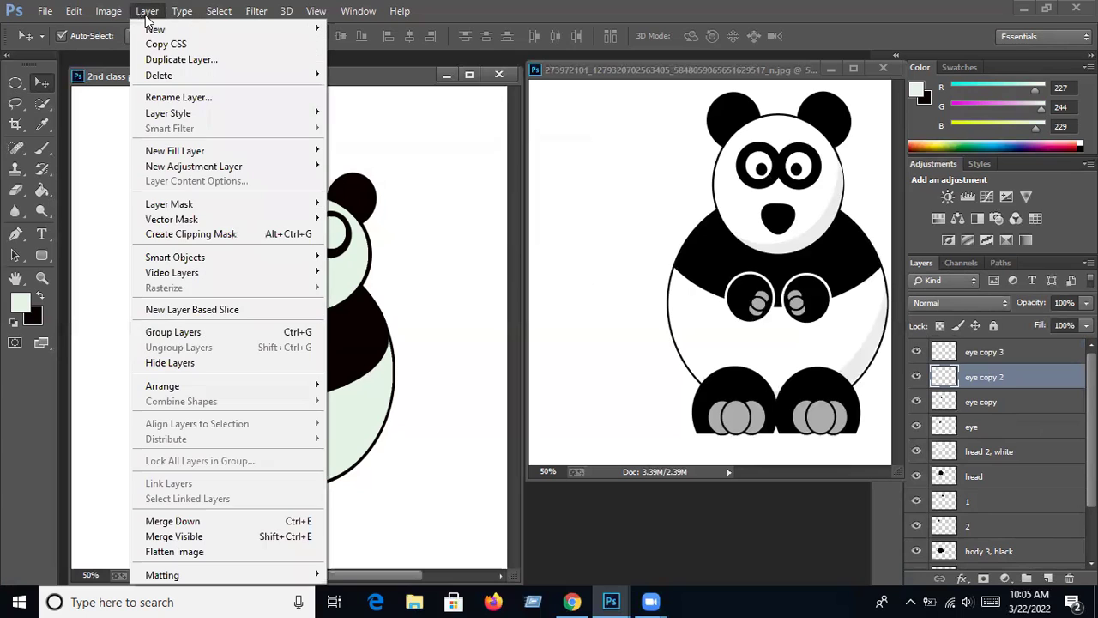
click(181, 60)
click(563, 181)
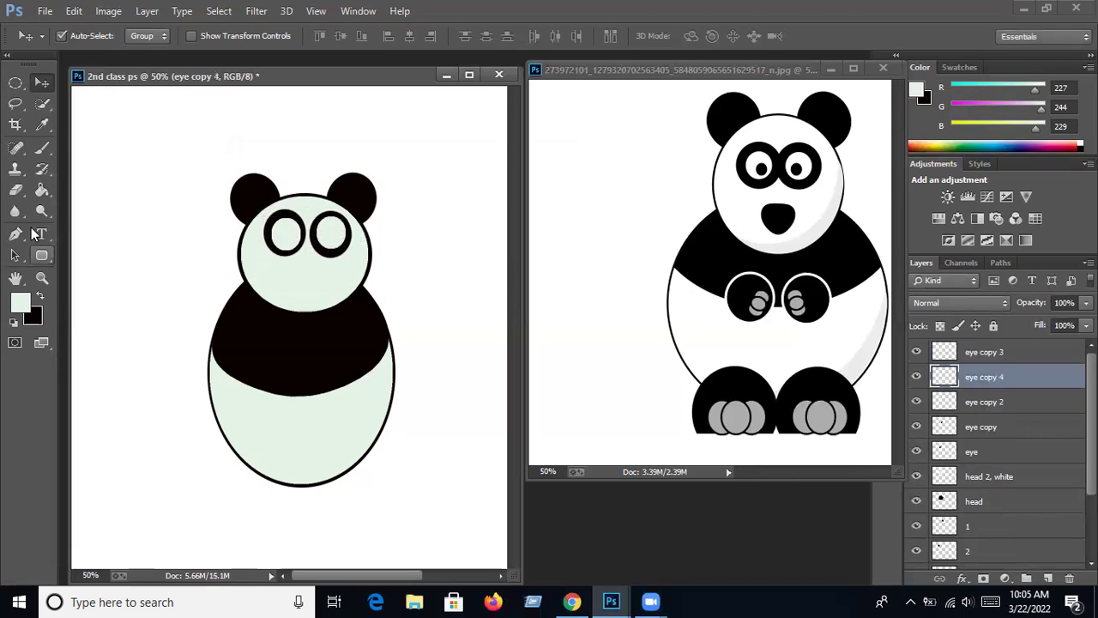
Fill eye copy 4 black and shrink it to pupil size inside the left eye
click(39, 295)
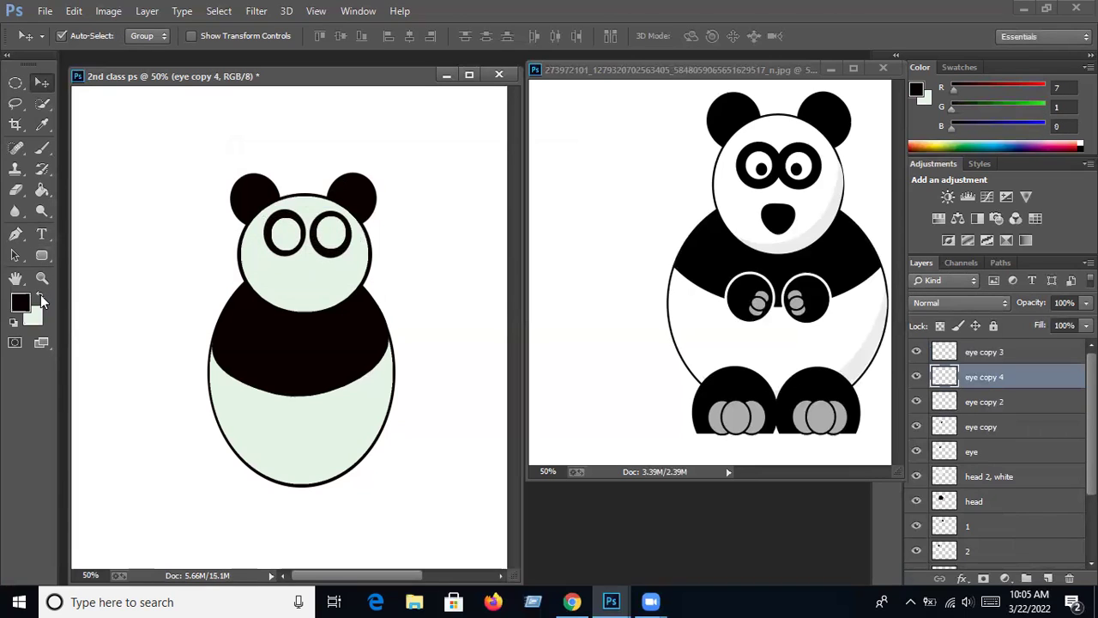
click(42, 190)
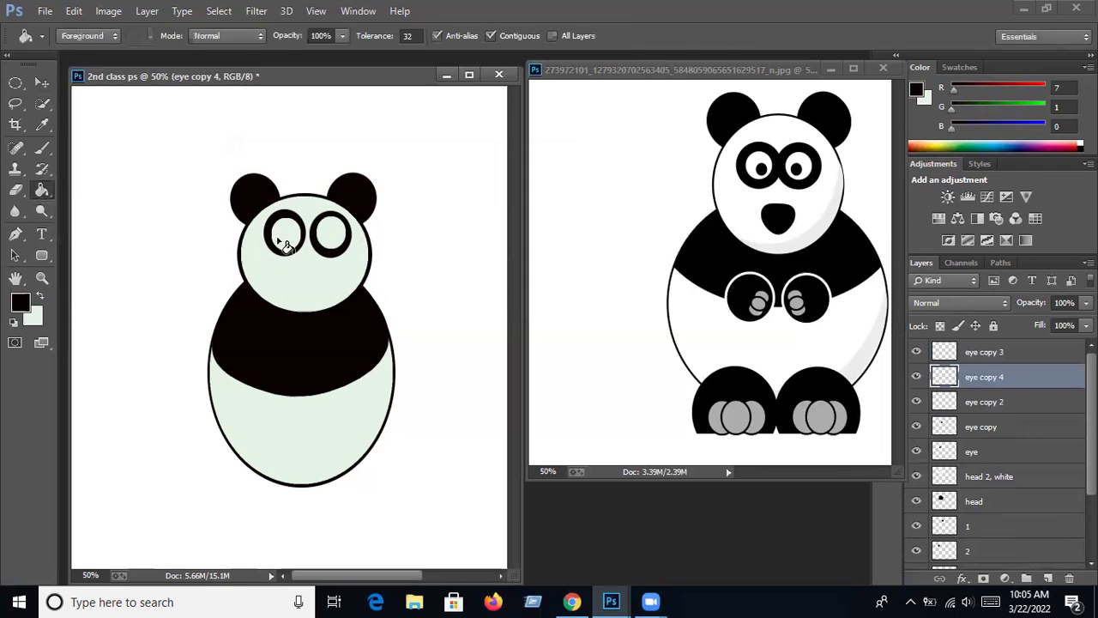
click(283, 234)
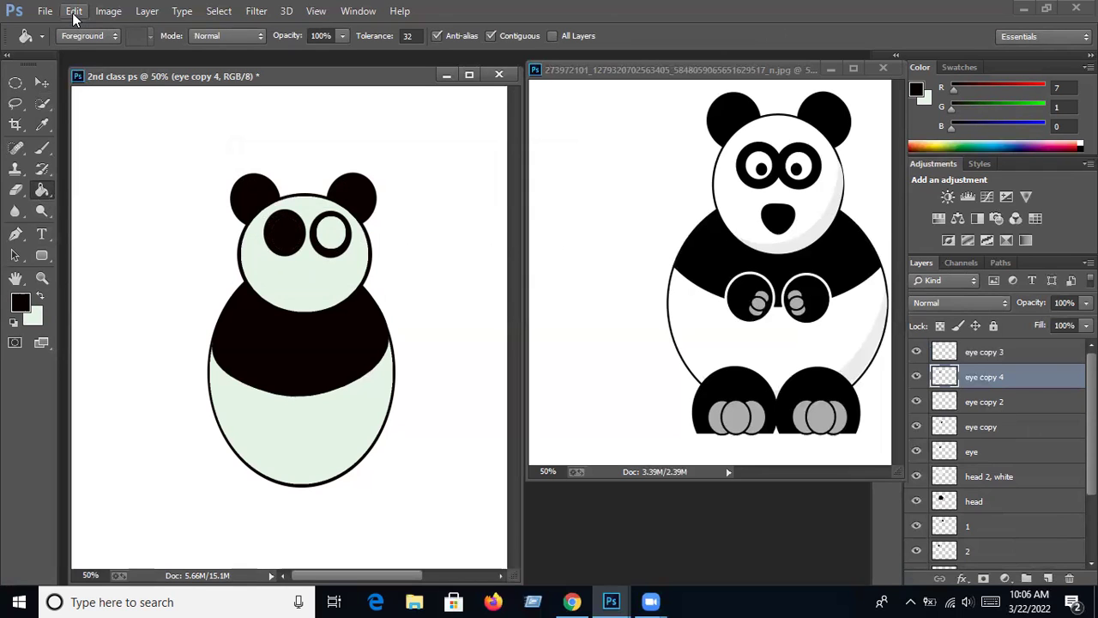
click(74, 10)
click(137, 306)
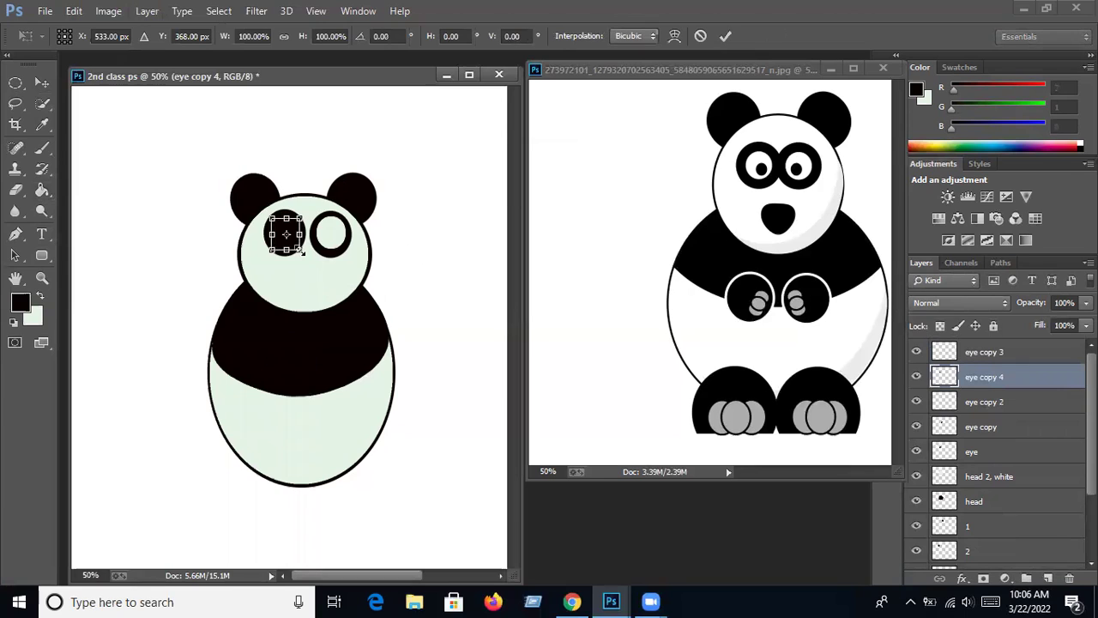
drag(302, 252, 275, 221)
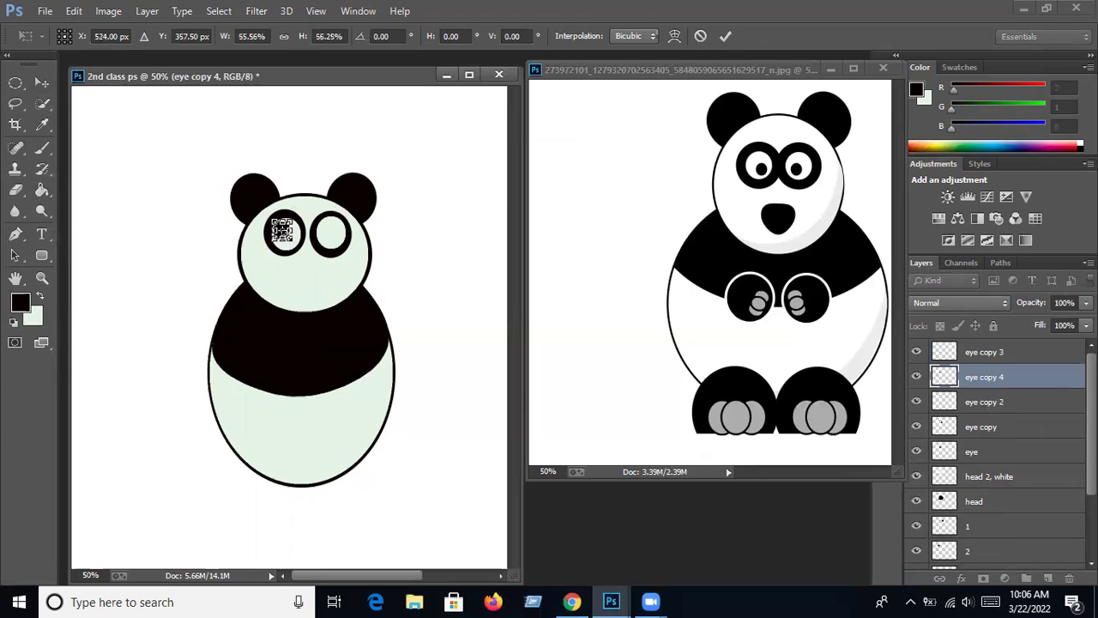
key(Return)
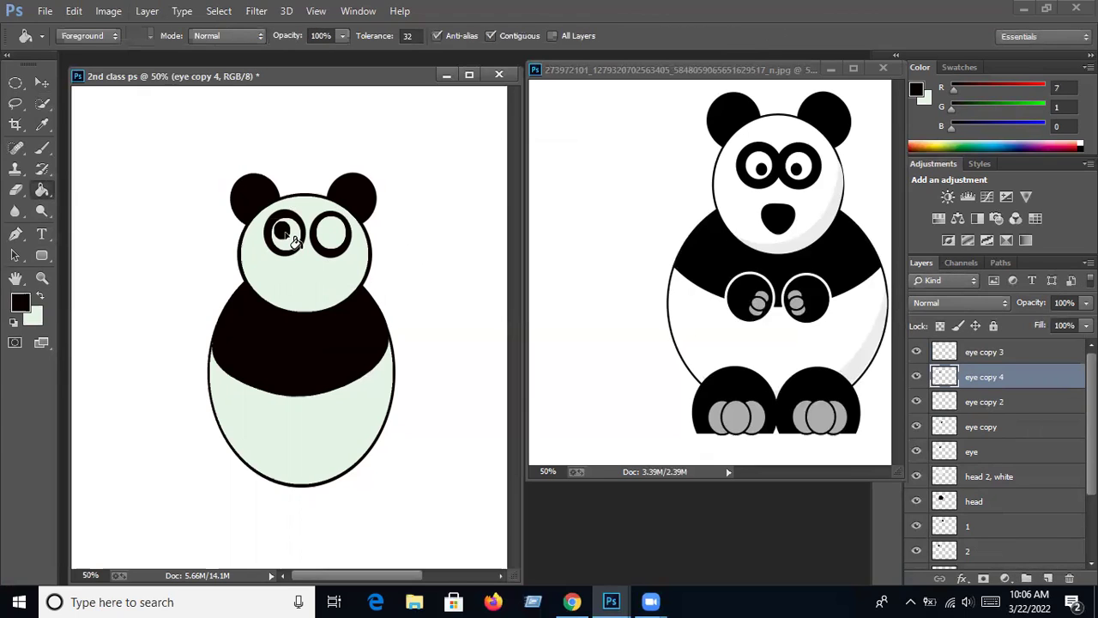
Nudge the black pupil into position within the left eye's ring
click(42, 83)
drag(281, 232, 286, 239)
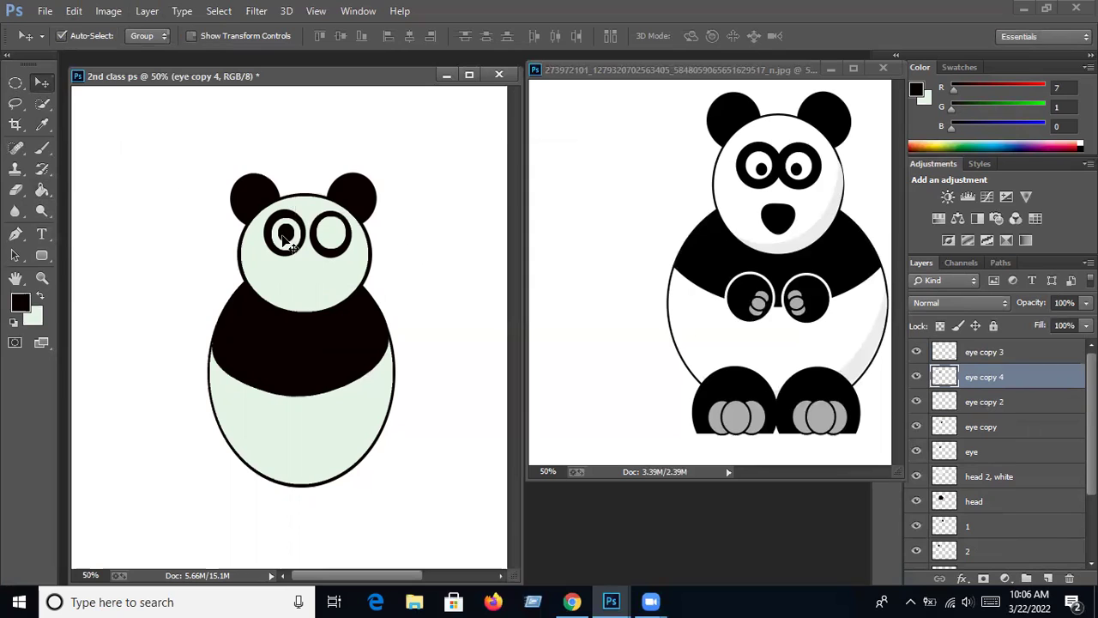
click(74, 10)
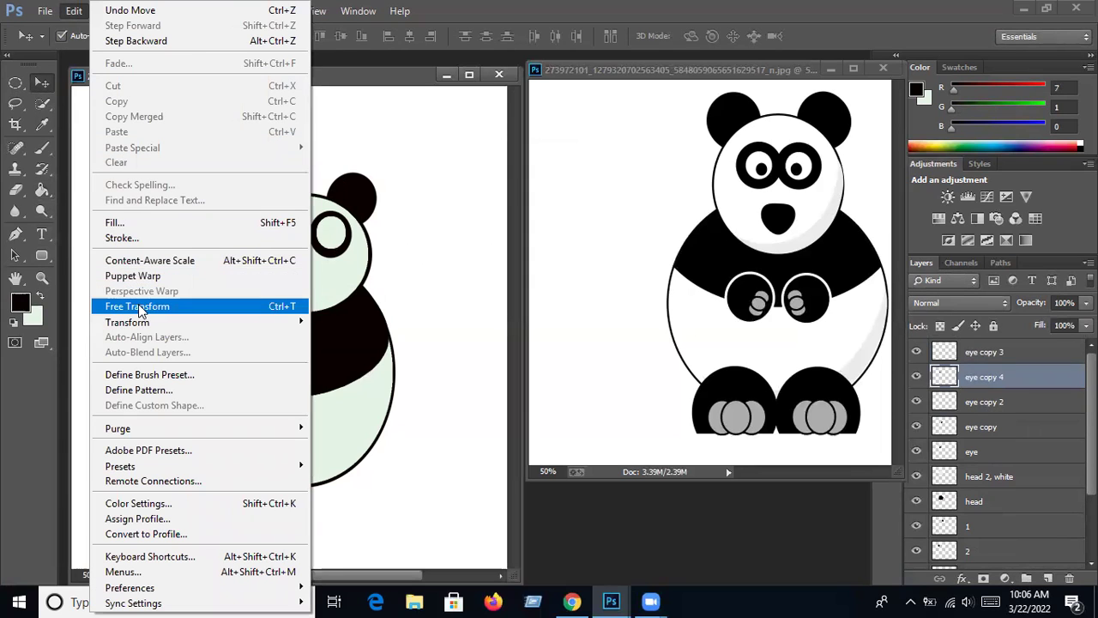
click(140, 309)
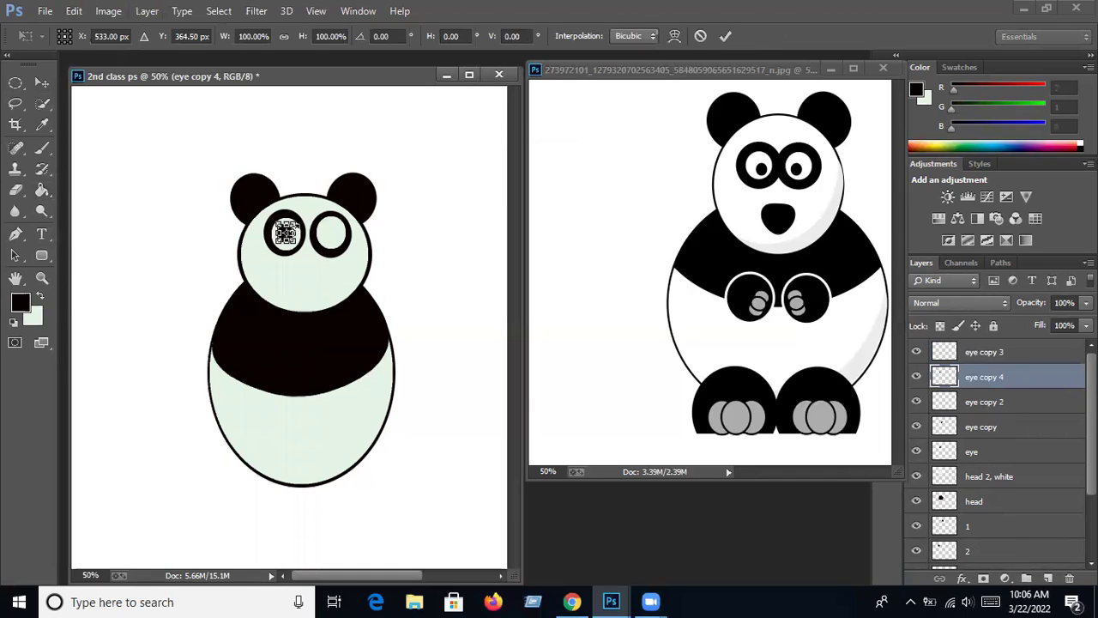
key(Return)
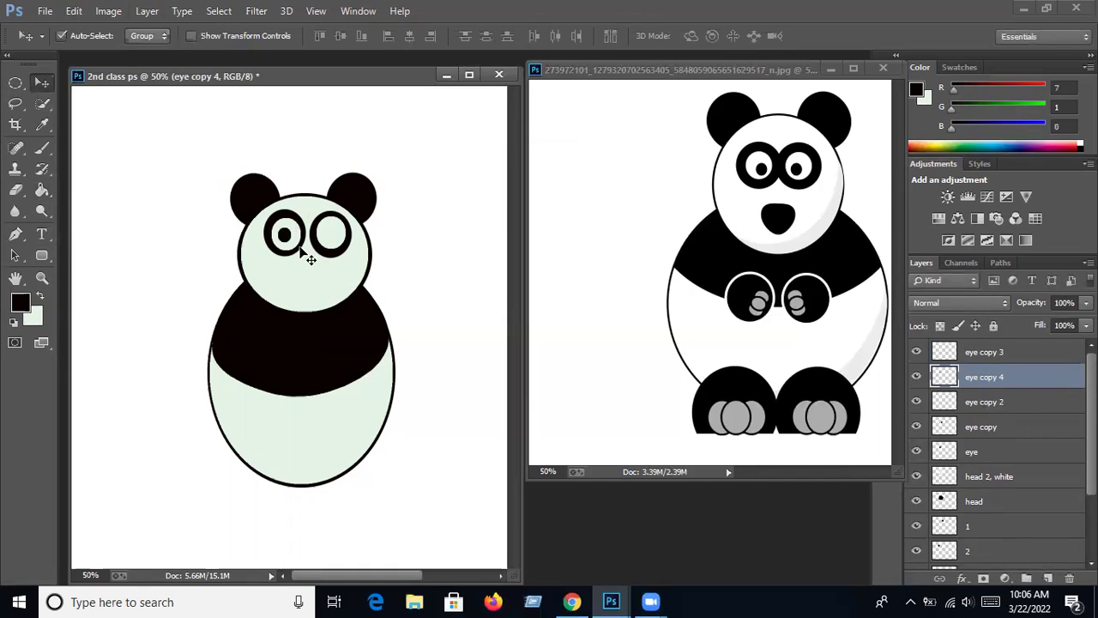
Duplicate the pupil as eye copy 5, stack it above eye copy 3, and place it in the right eye
drag(287, 239, 292, 242)
click(146, 10)
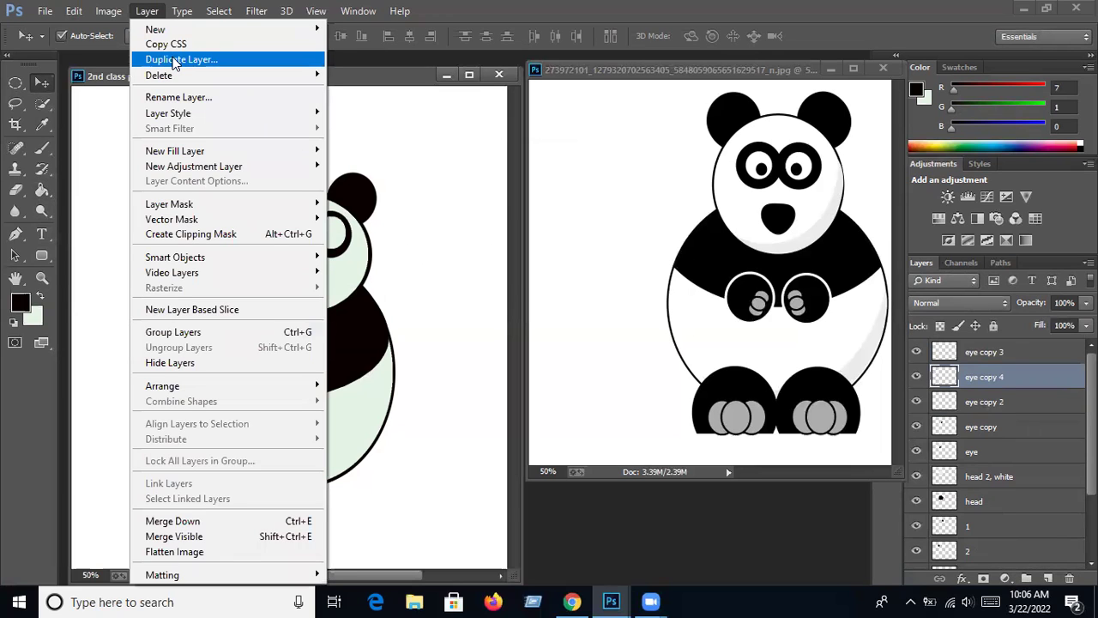
click(176, 59)
click(554, 179)
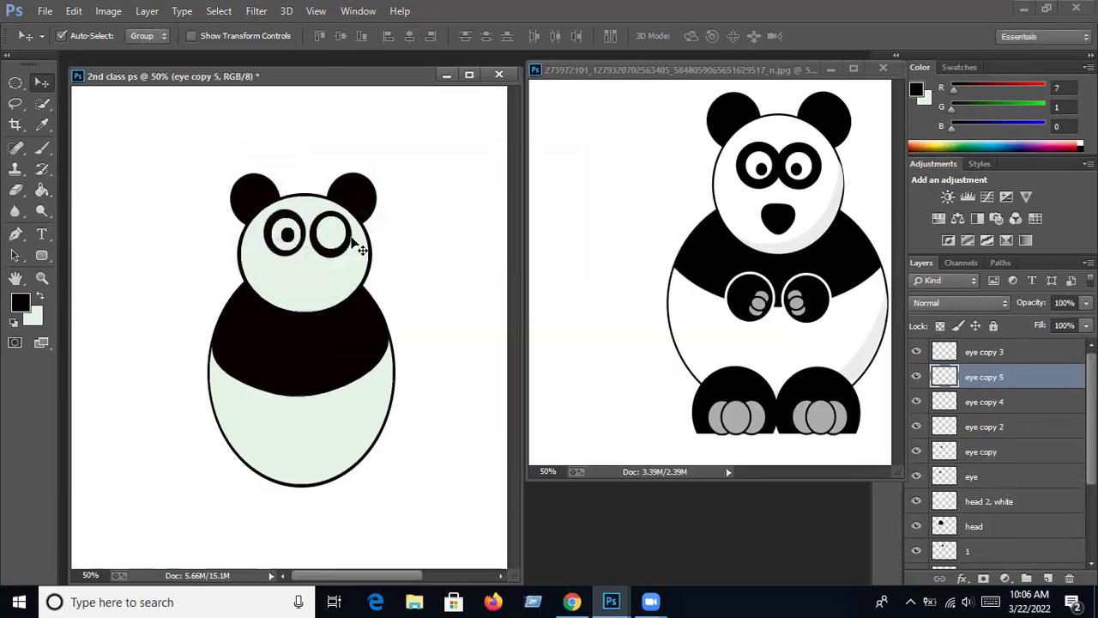
drag(285, 230, 317, 251)
drag(995, 377, 982, 348)
drag(286, 235, 330, 234)
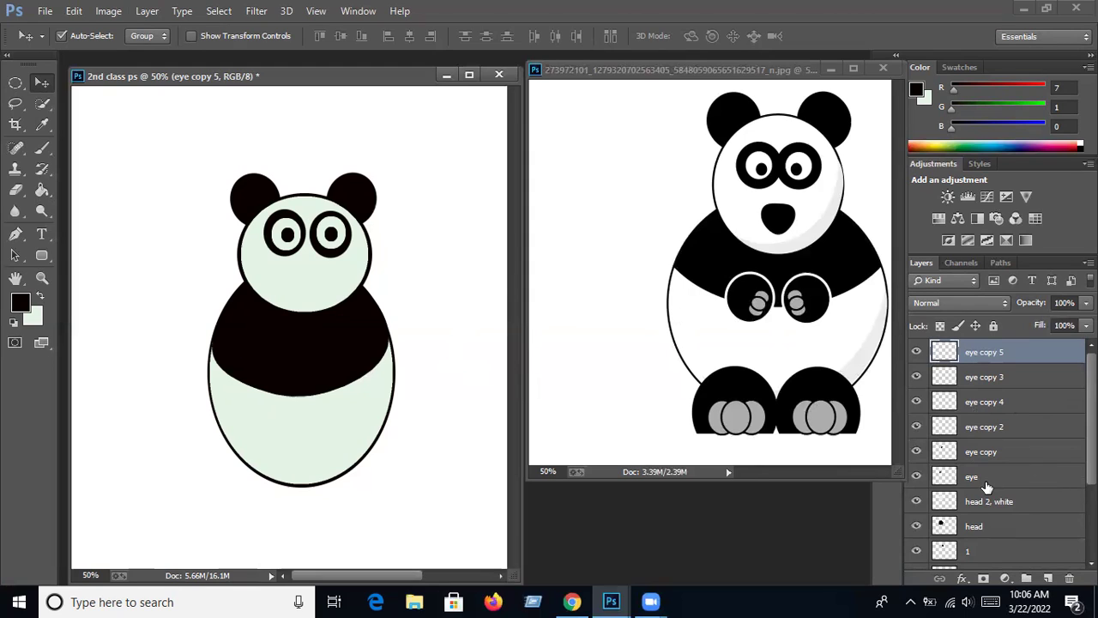
Merge layers eye through eye copy 5 into one layer and nudge the eyes slightly left
shift+click(984, 485)
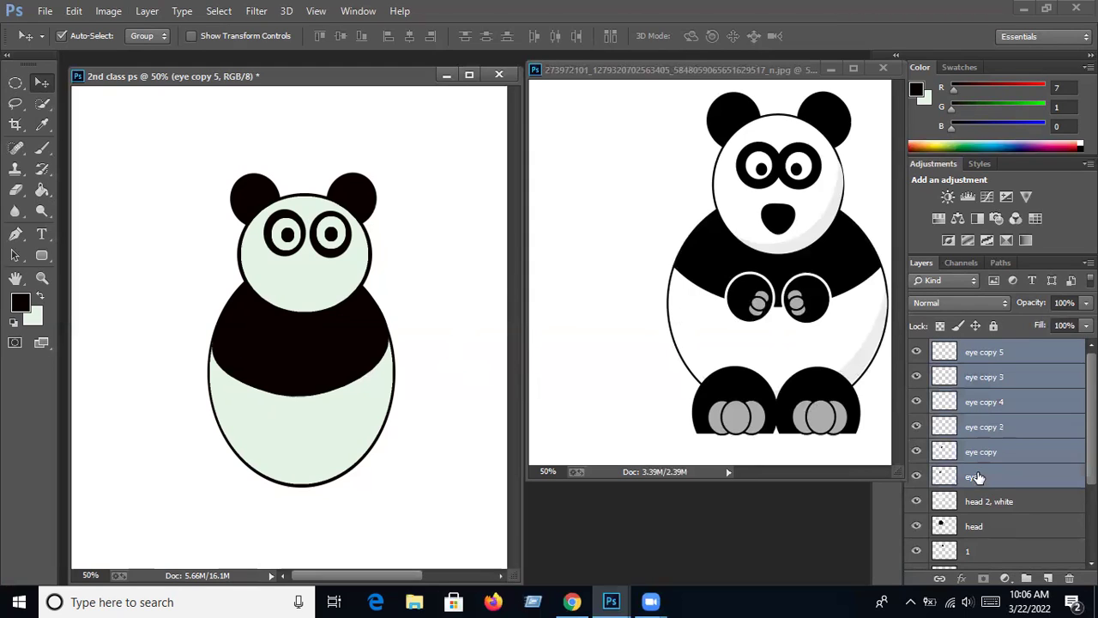
right_click(991, 422)
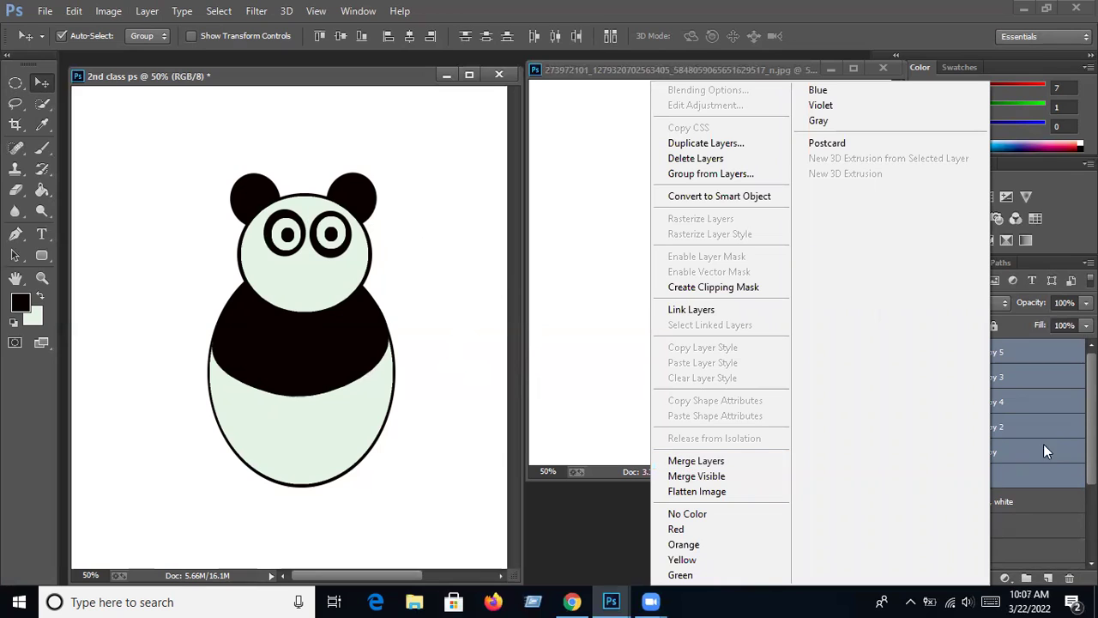
click(707, 464)
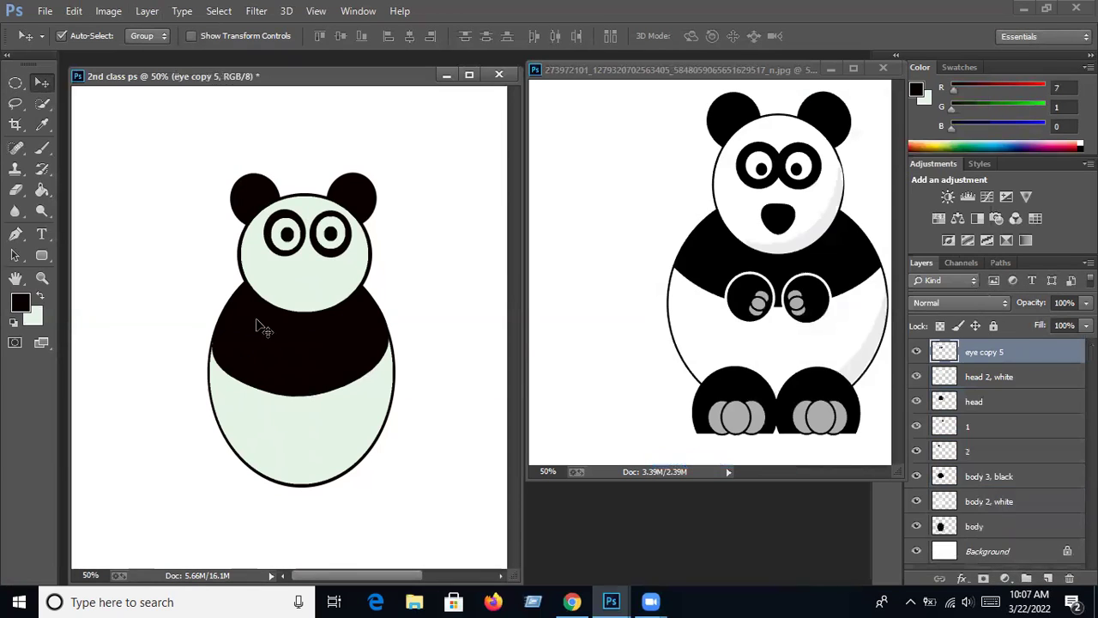
drag(285, 242, 283, 242)
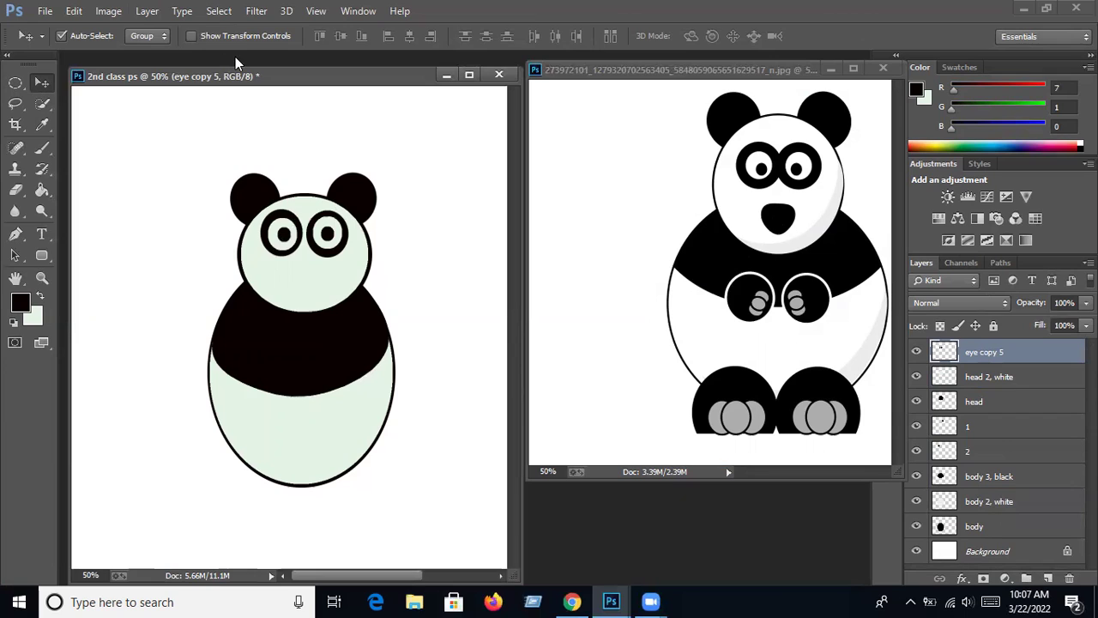
Draw a round nose selection below the eyes and add a new layer named m
click(17, 85)
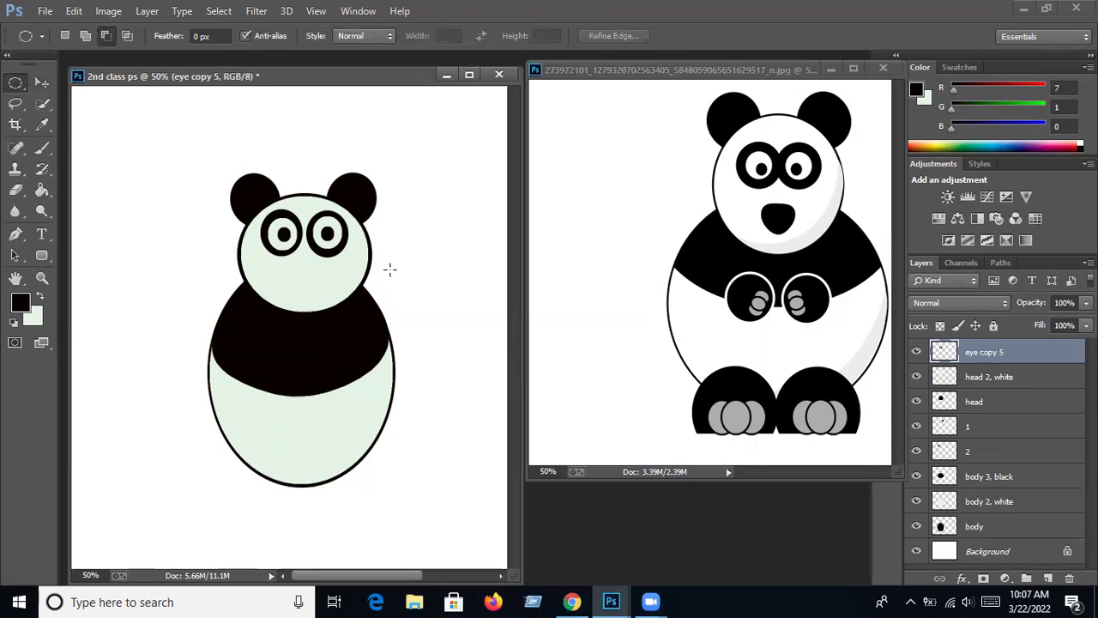
drag(287, 269, 320, 299)
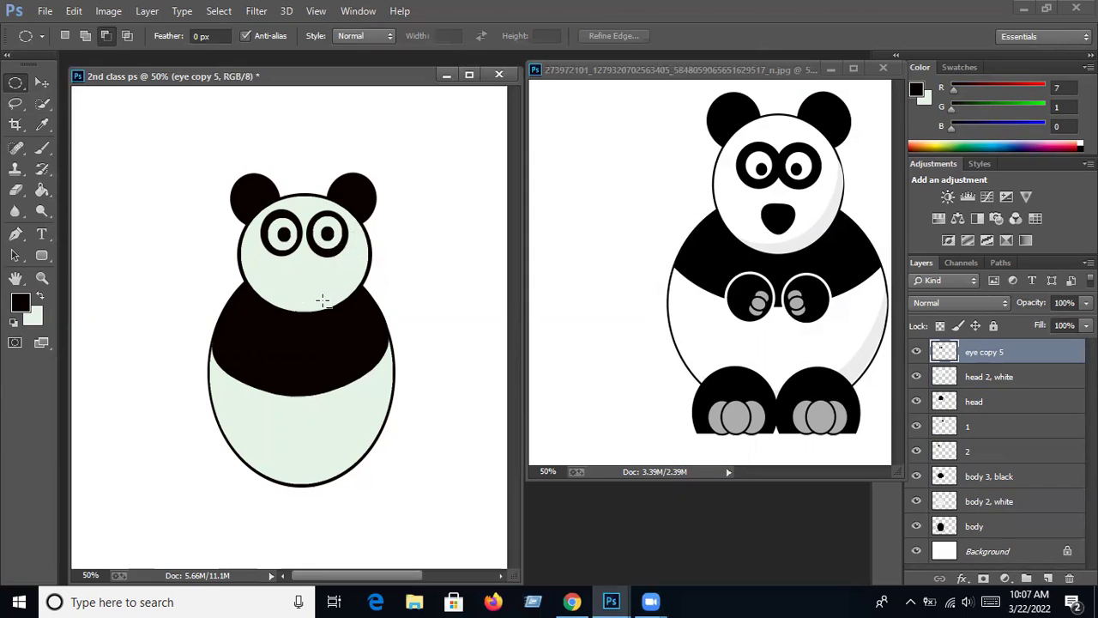
click(1047, 579)
double_click(977, 352)
text(m)
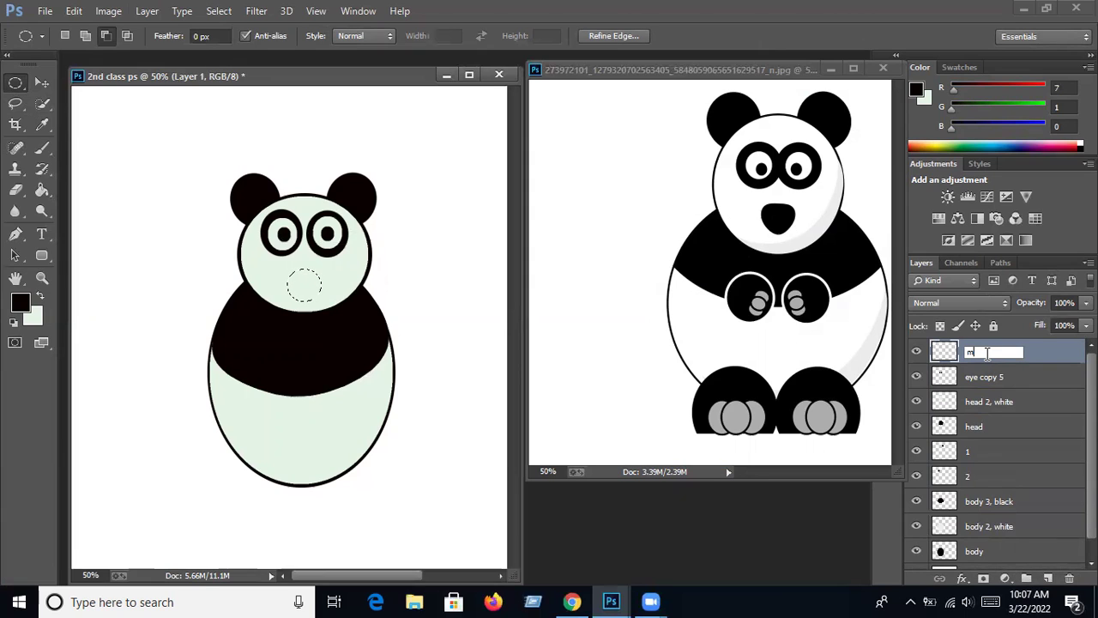
key(Return)
click(47, 193)
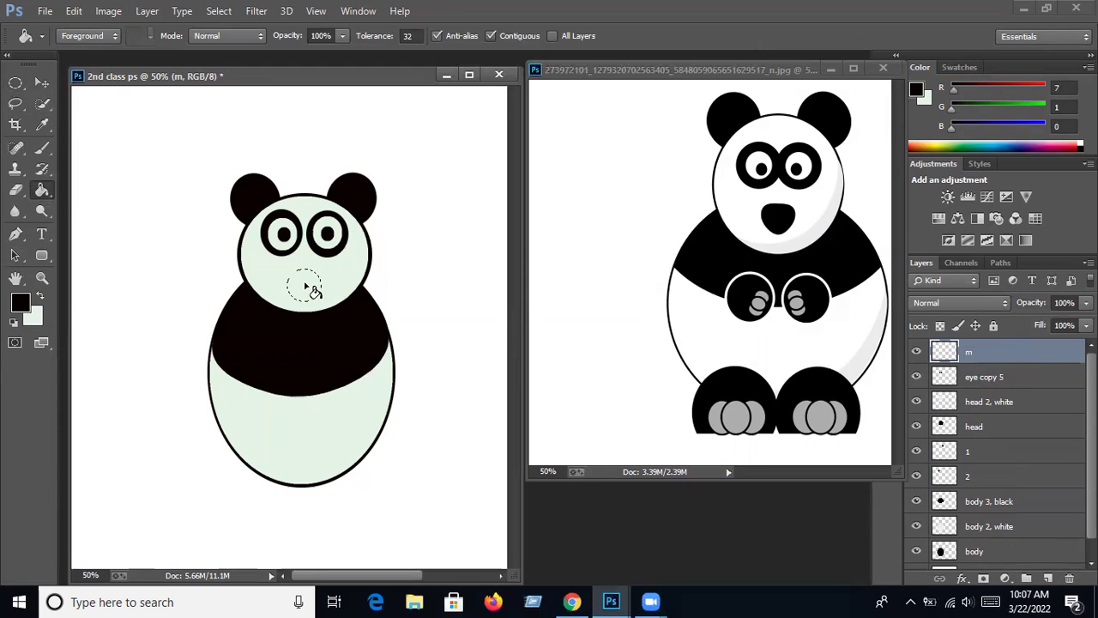
Deselect, then warp the round black nose into a rounded triangle
click(219, 11)
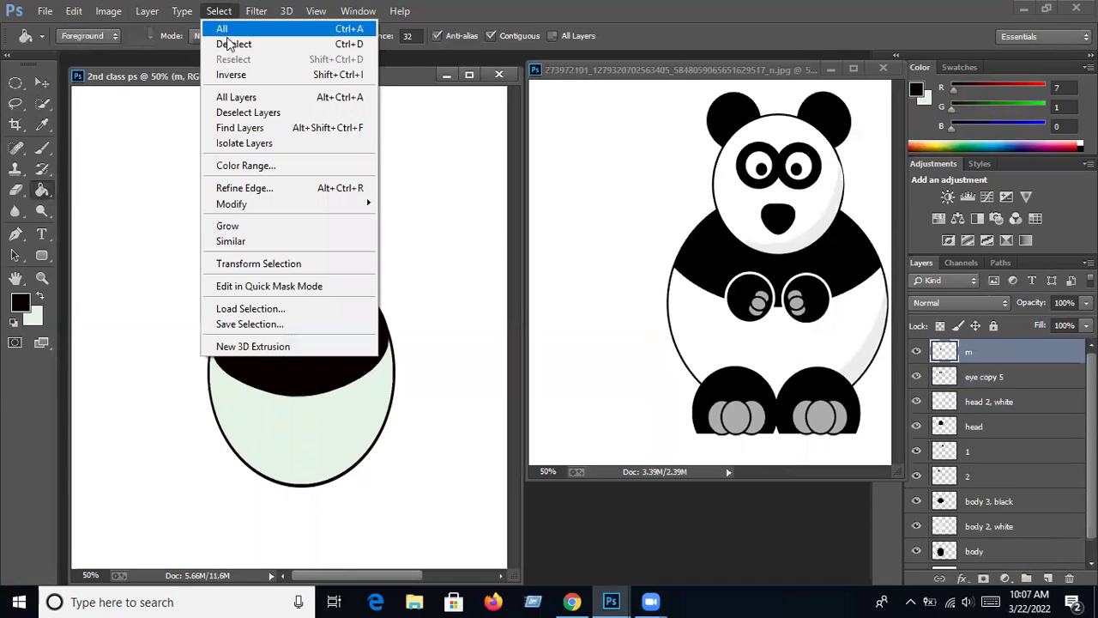
click(232, 41)
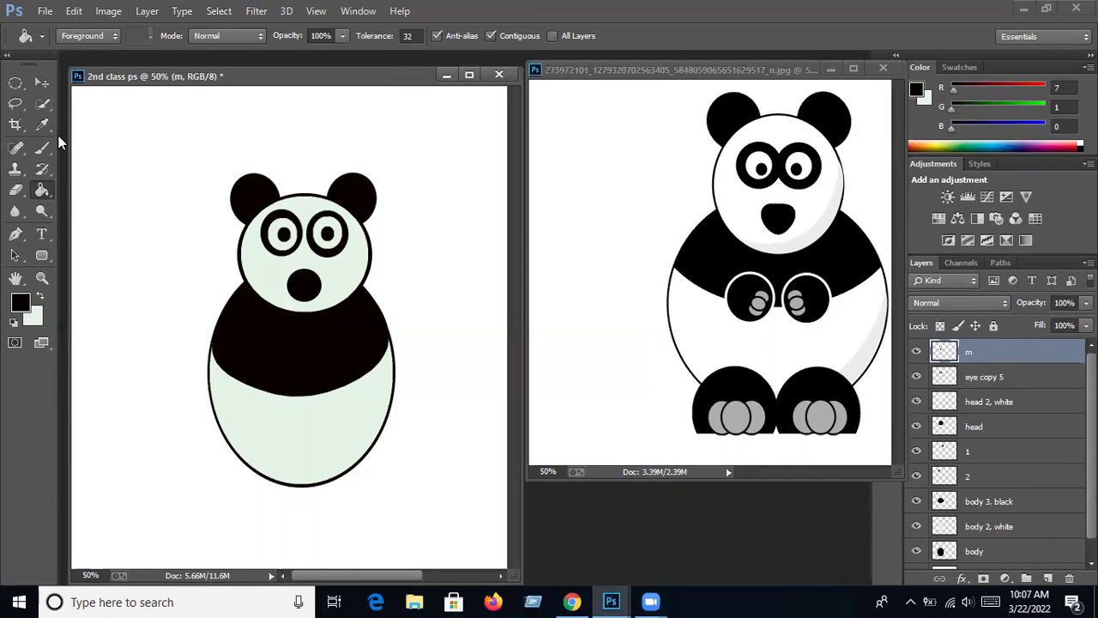
click(74, 11)
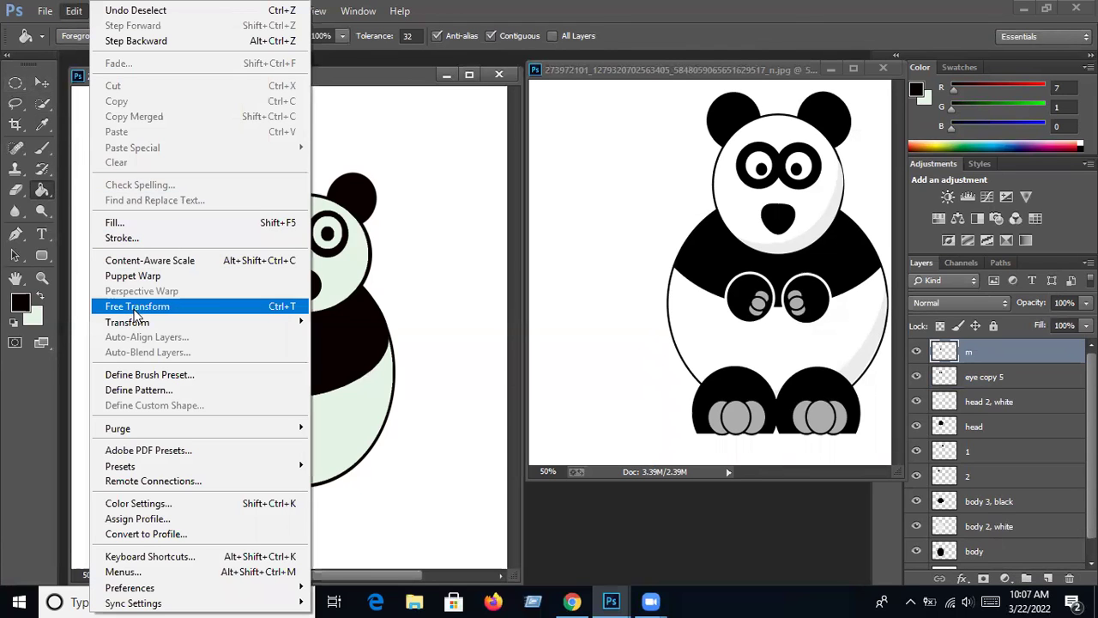
click(164, 307)
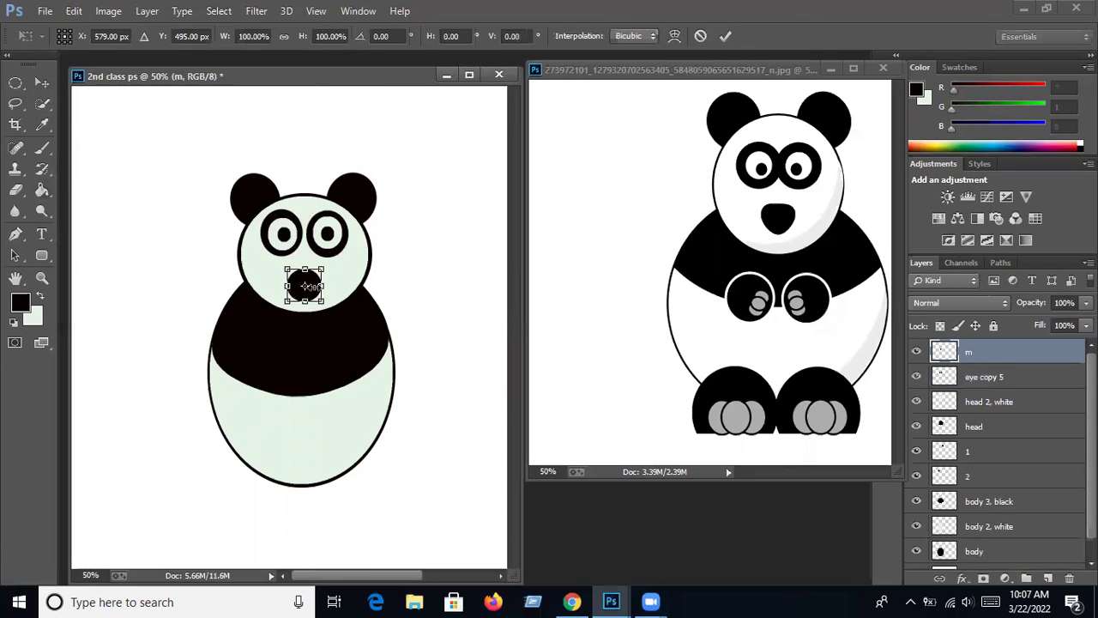
right_click(306, 286)
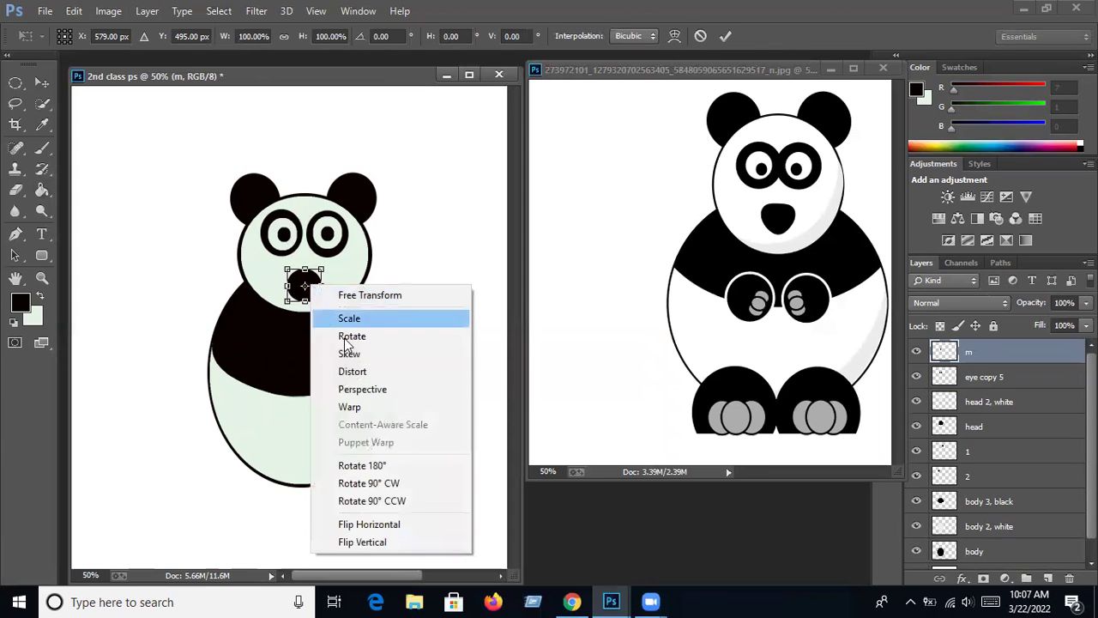
click(363, 409)
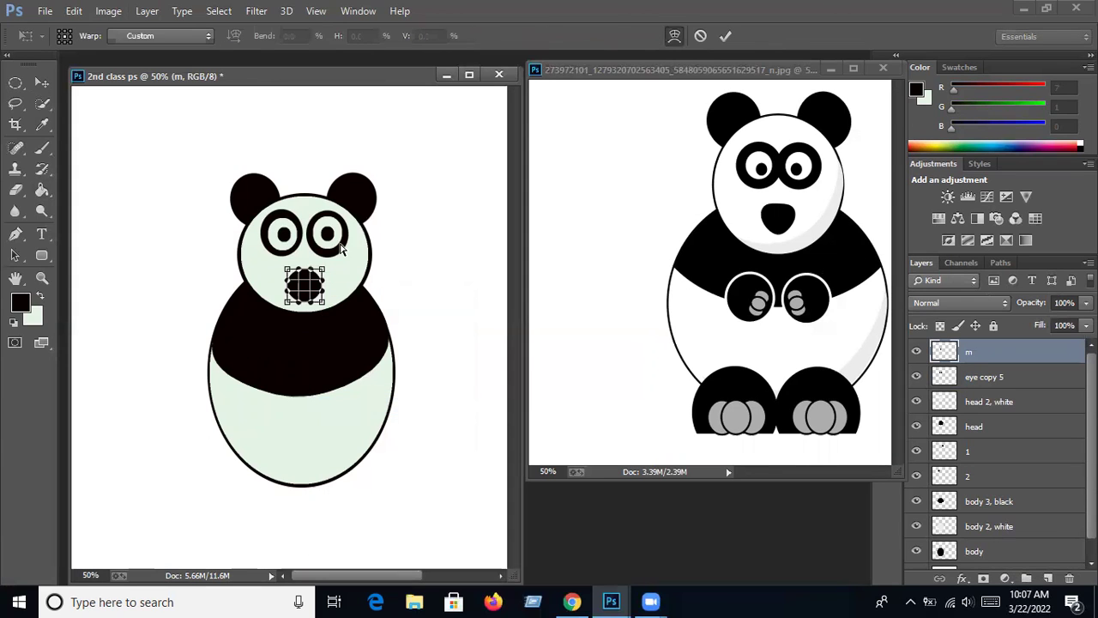
drag(306, 273, 305, 310)
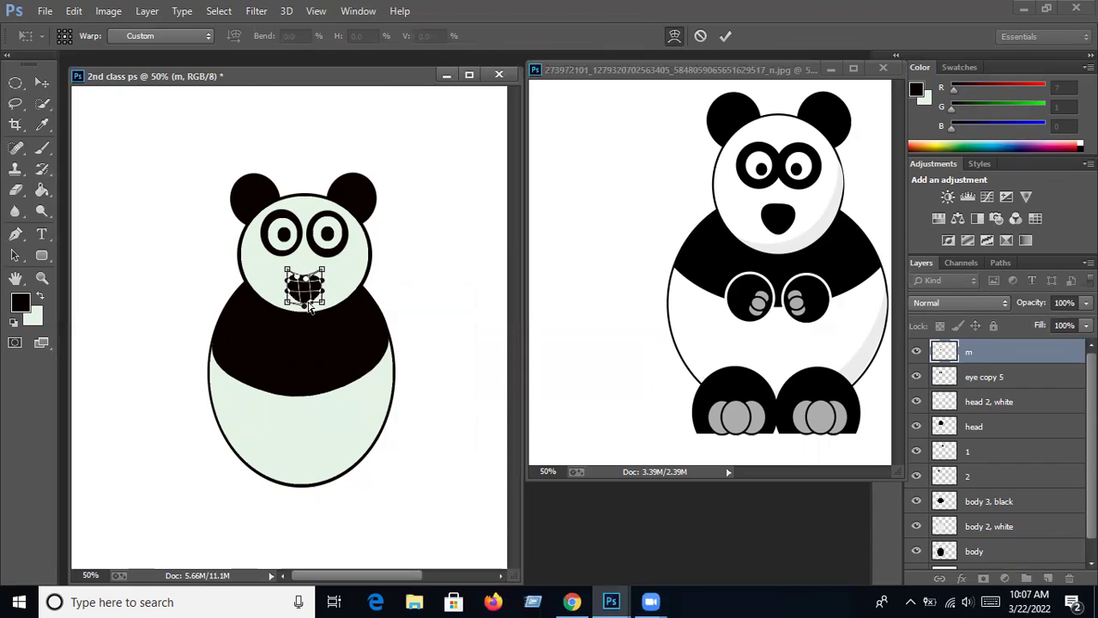
drag(308, 303, 305, 297)
key(Return)
Scale the nose down to about 82% of its size
key(g)
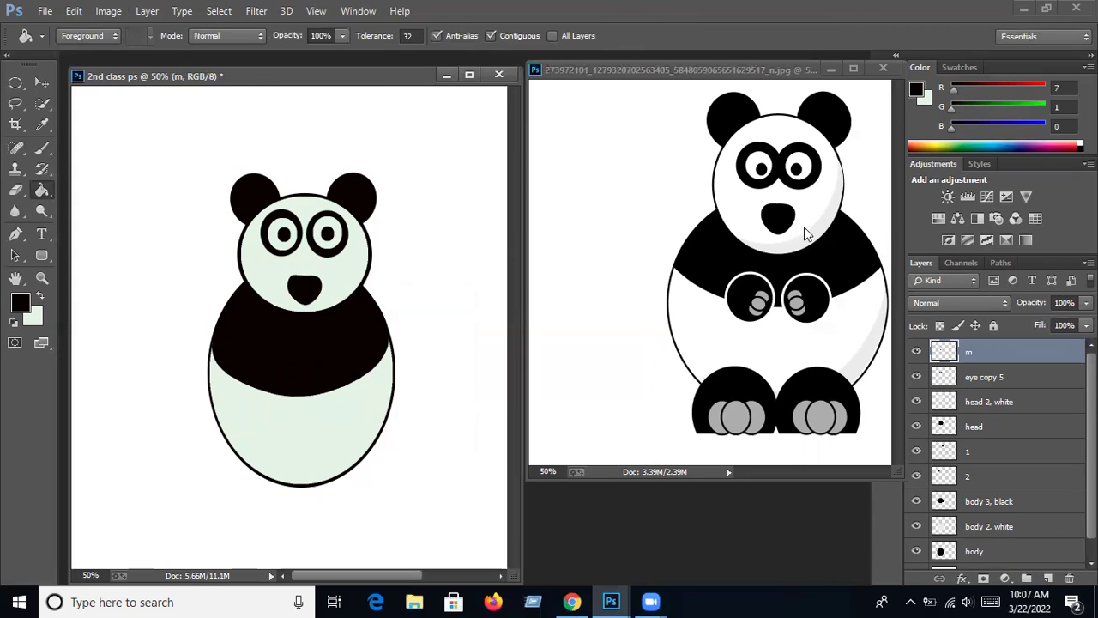
click(74, 12)
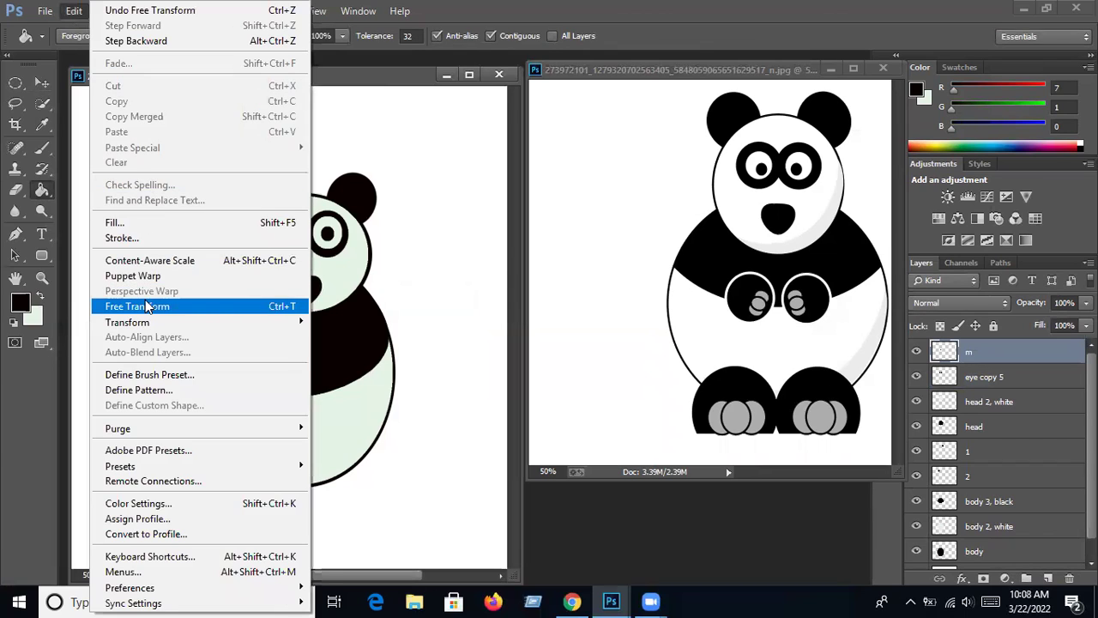
click(148, 307)
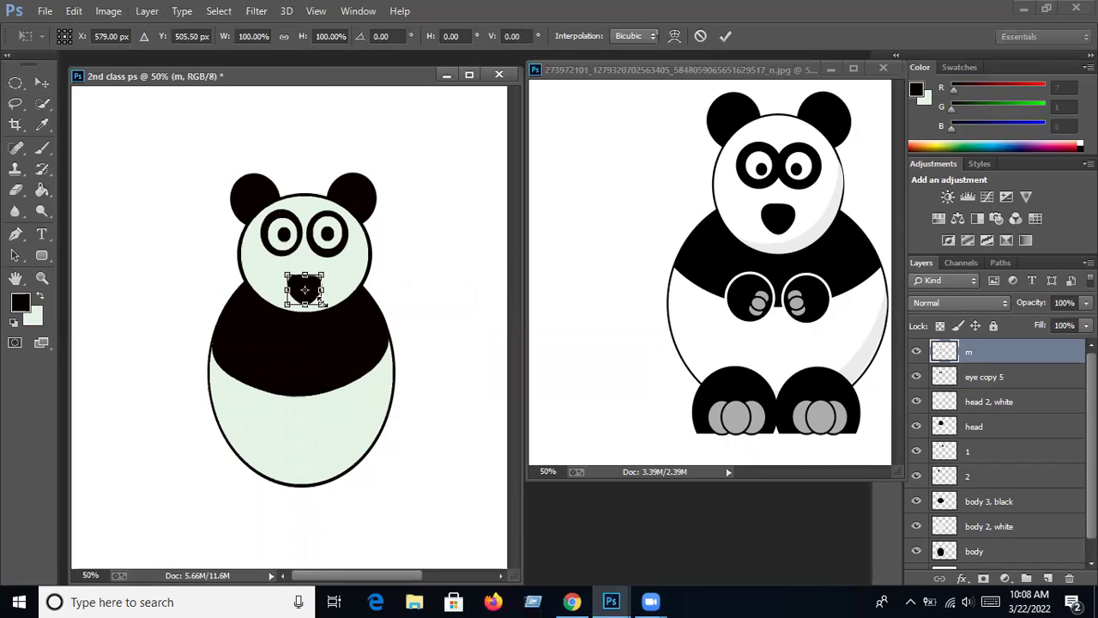
drag(323, 303, 316, 301)
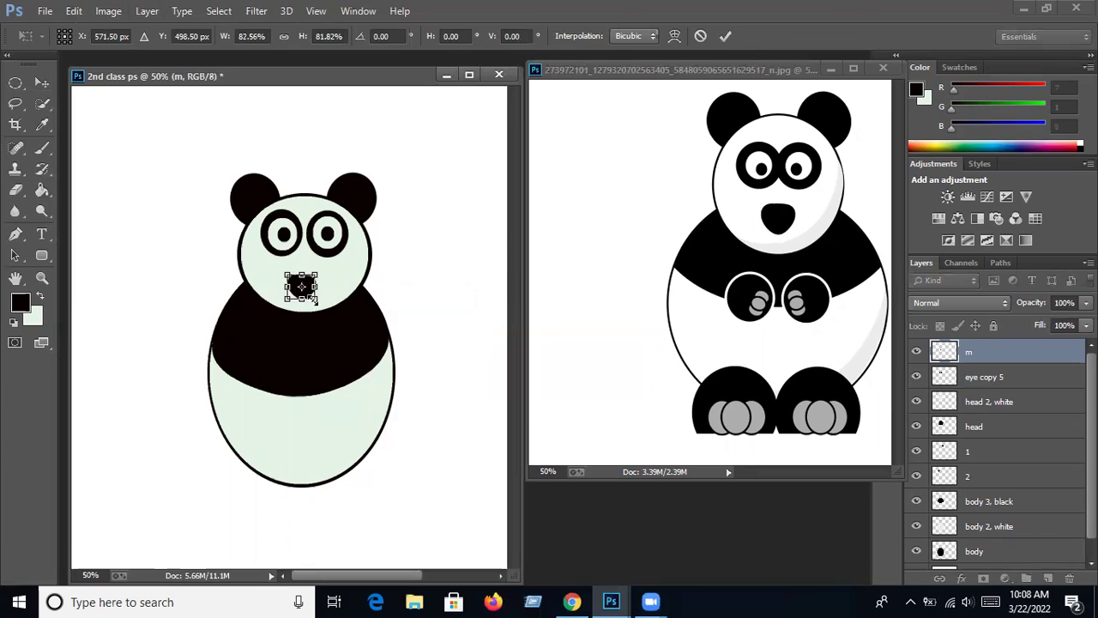
key(Return)
Raise the nose slightly and select a paw circle on the body on a new layer named hand
click(42, 83)
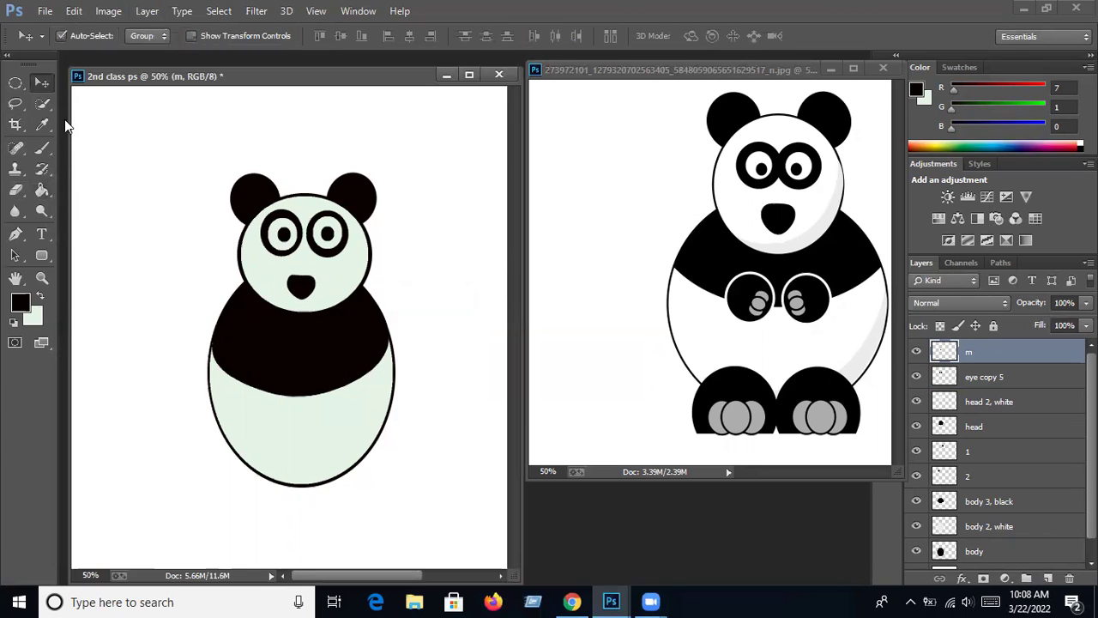
drag(304, 293, 305, 285)
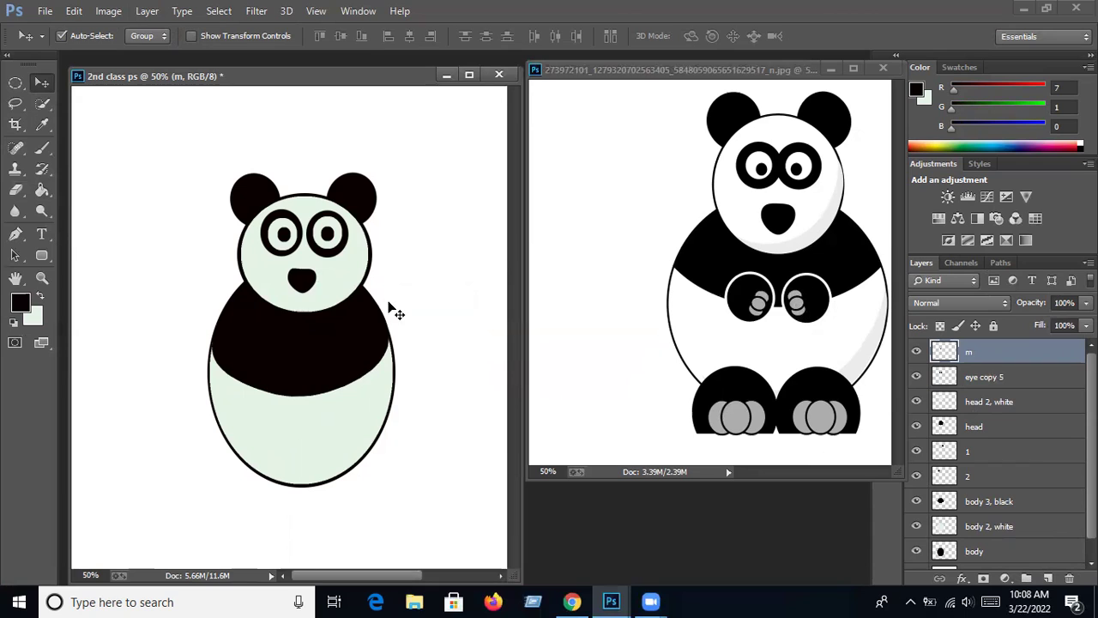
click(16, 83)
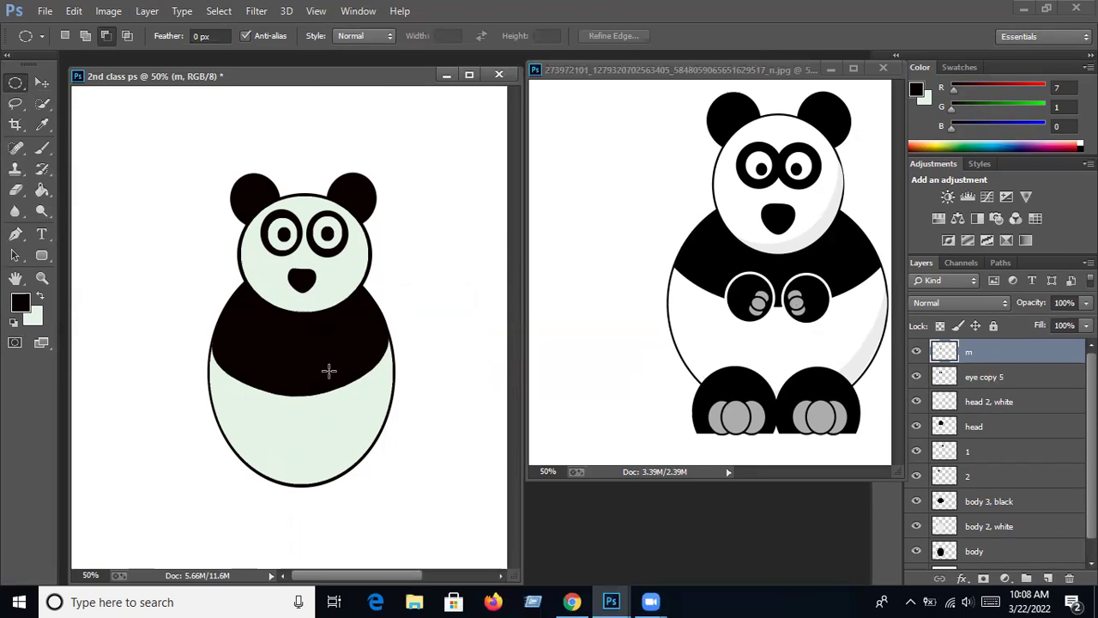
drag(326, 353, 375, 409)
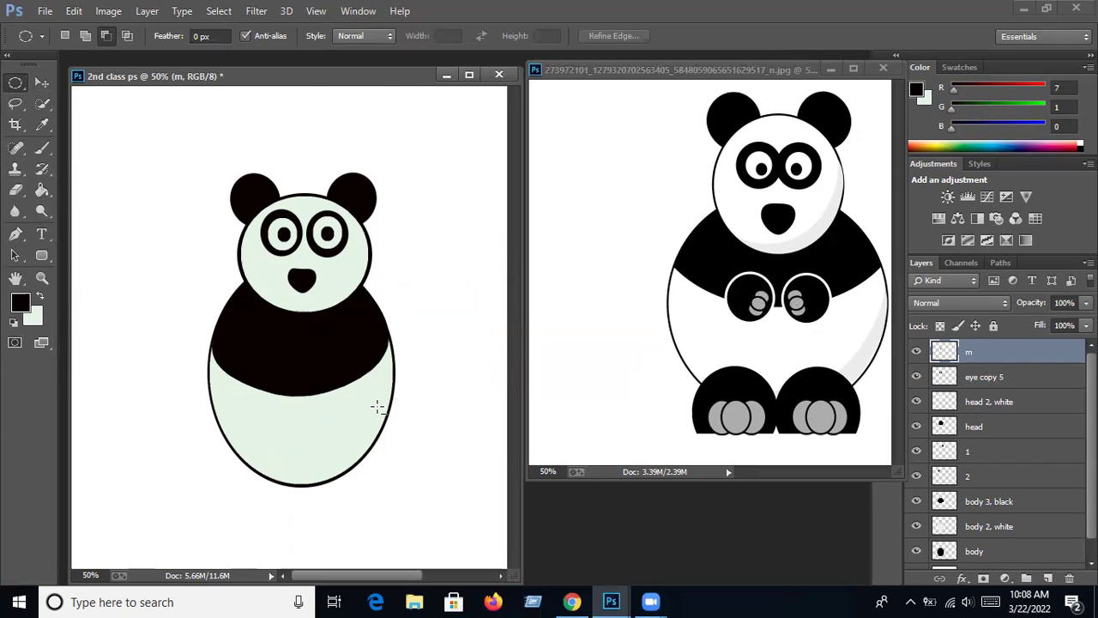
click(1047, 579)
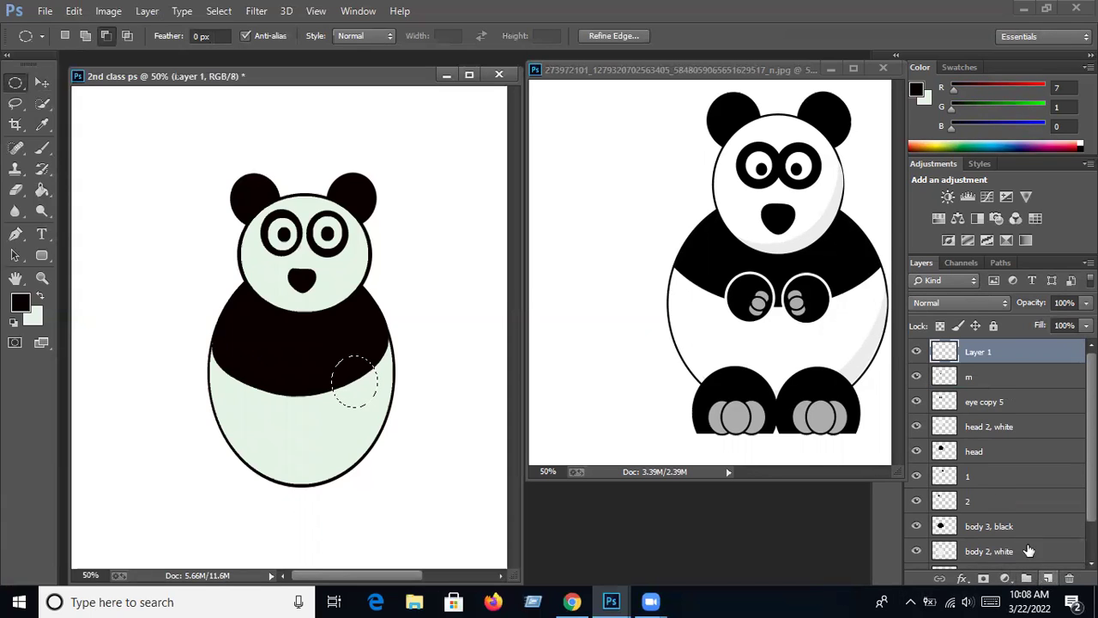
double_click(985, 358)
text(hand)
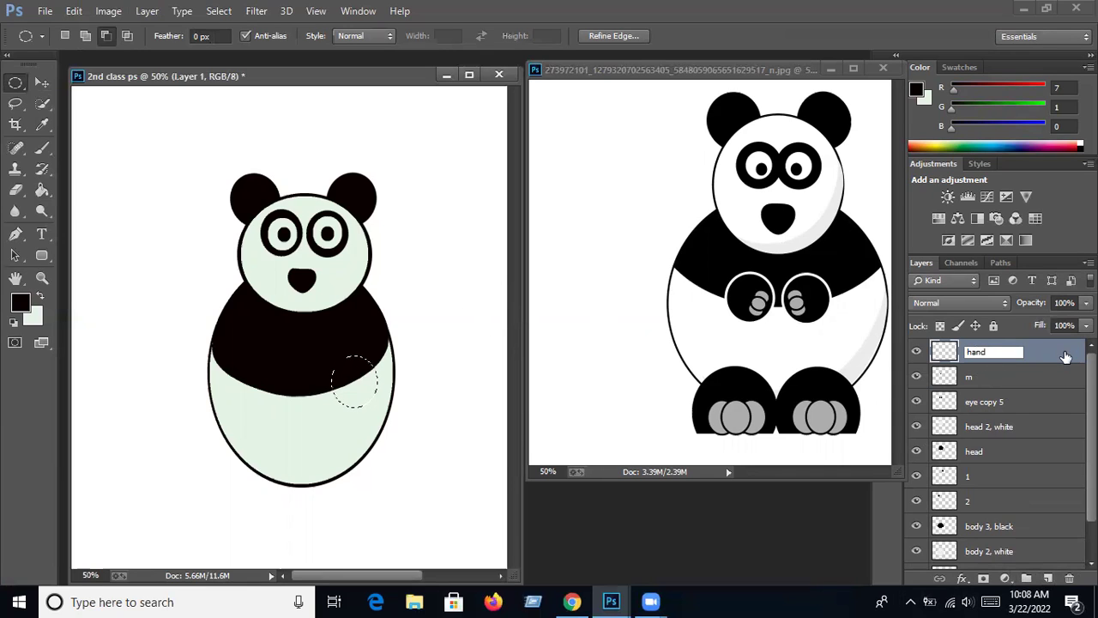
key(Return)
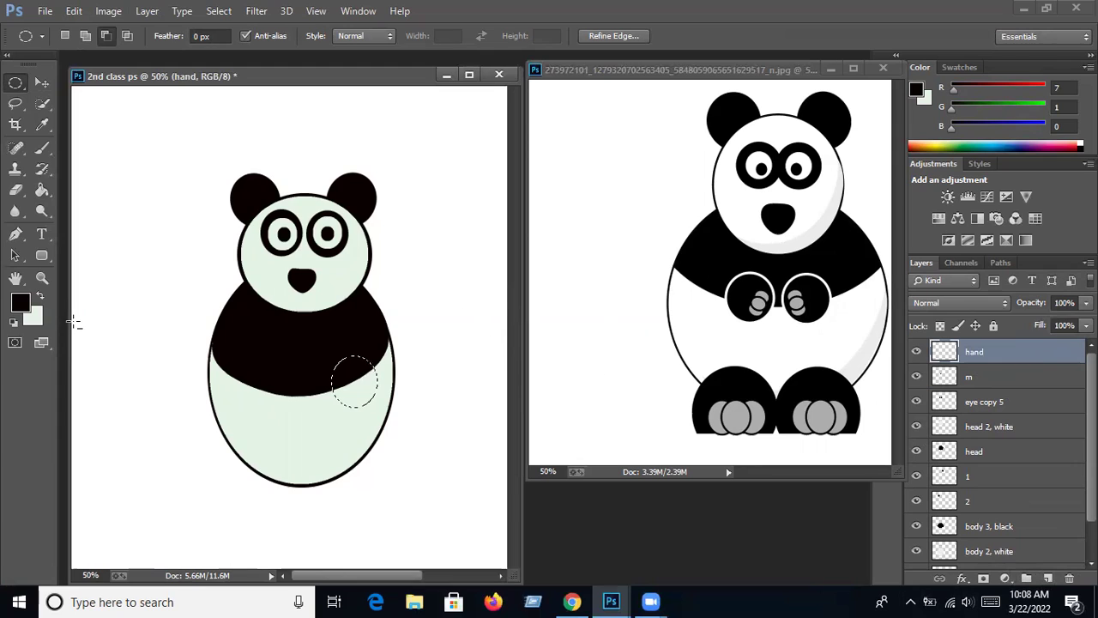
Fill the paw circle light green and deselect it
click(38, 296)
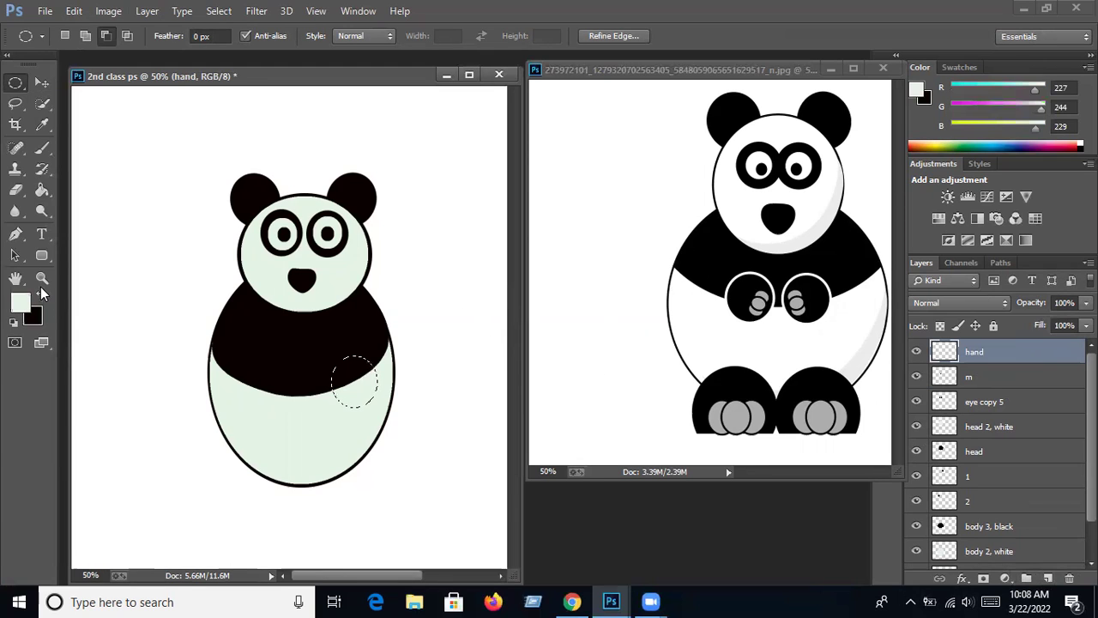
click(47, 190)
click(355, 381)
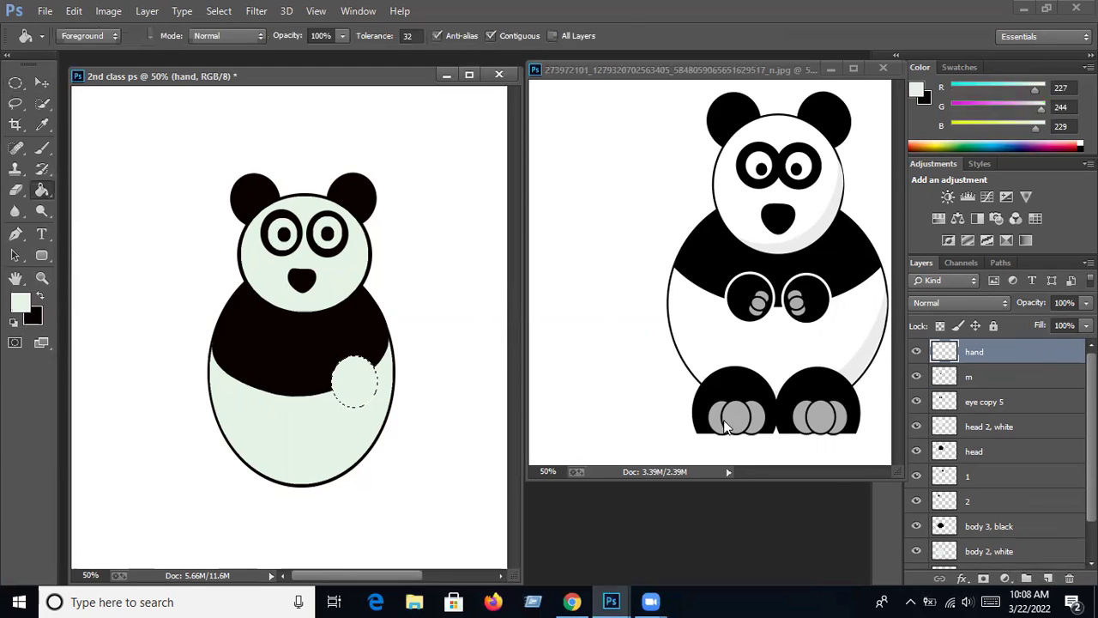
click(219, 10)
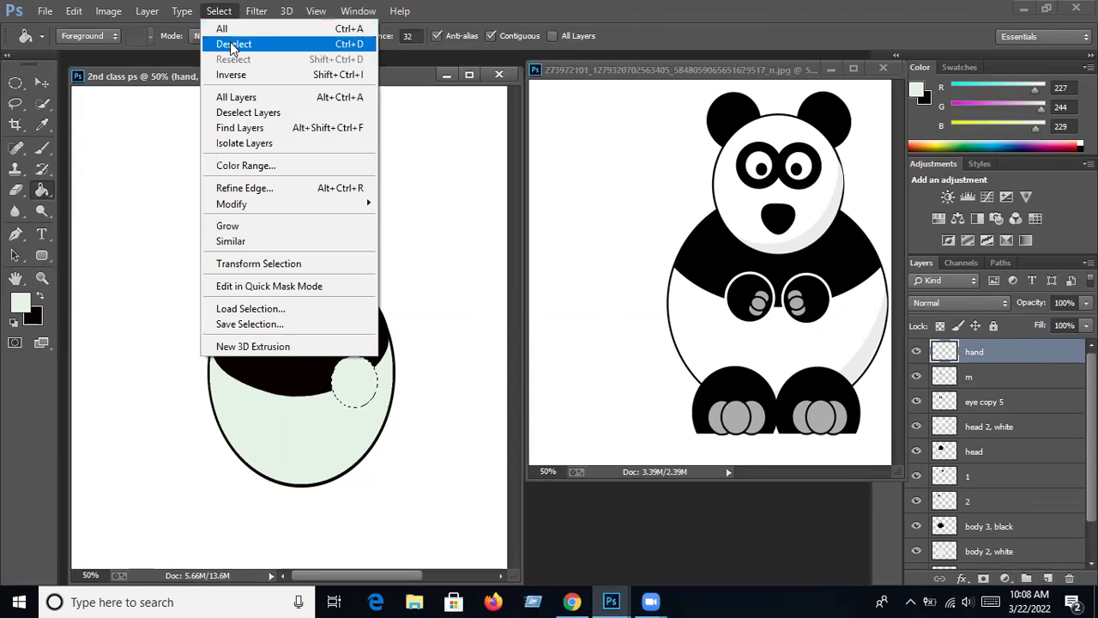
click(234, 44)
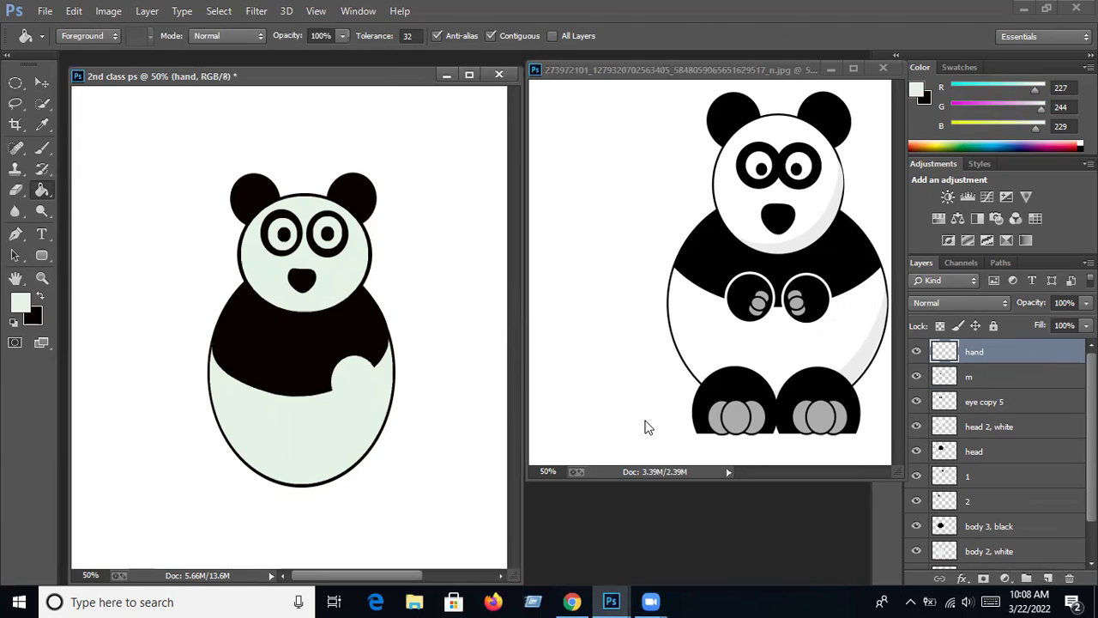
click(40, 84)
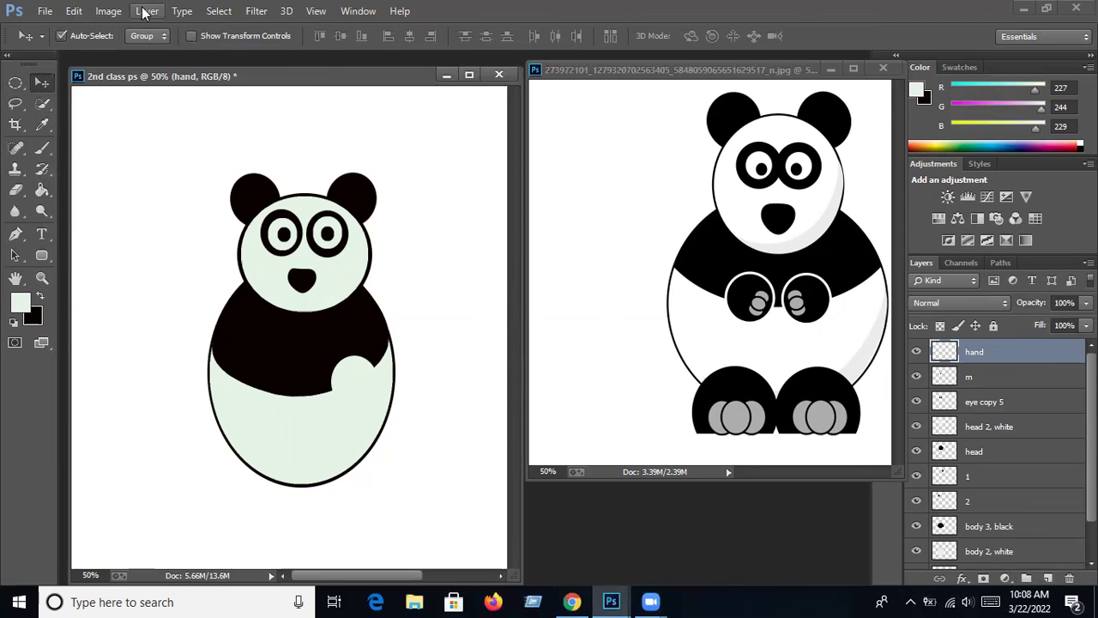
Duplicate the hand layer as hand copy and fill its paw circle black
click(146, 11)
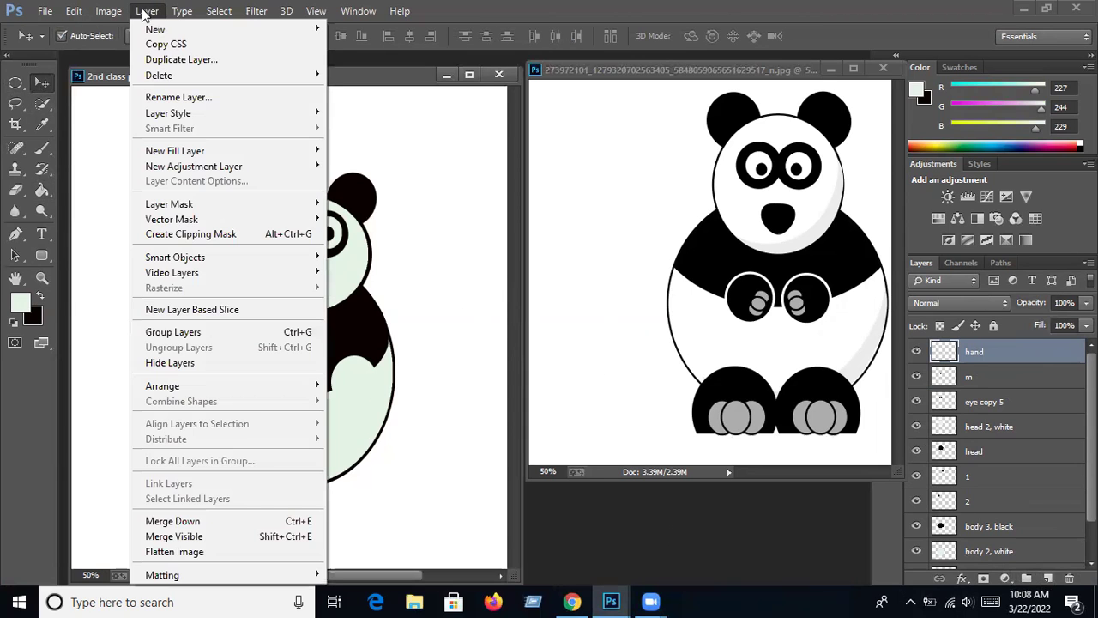
click(190, 61)
click(565, 181)
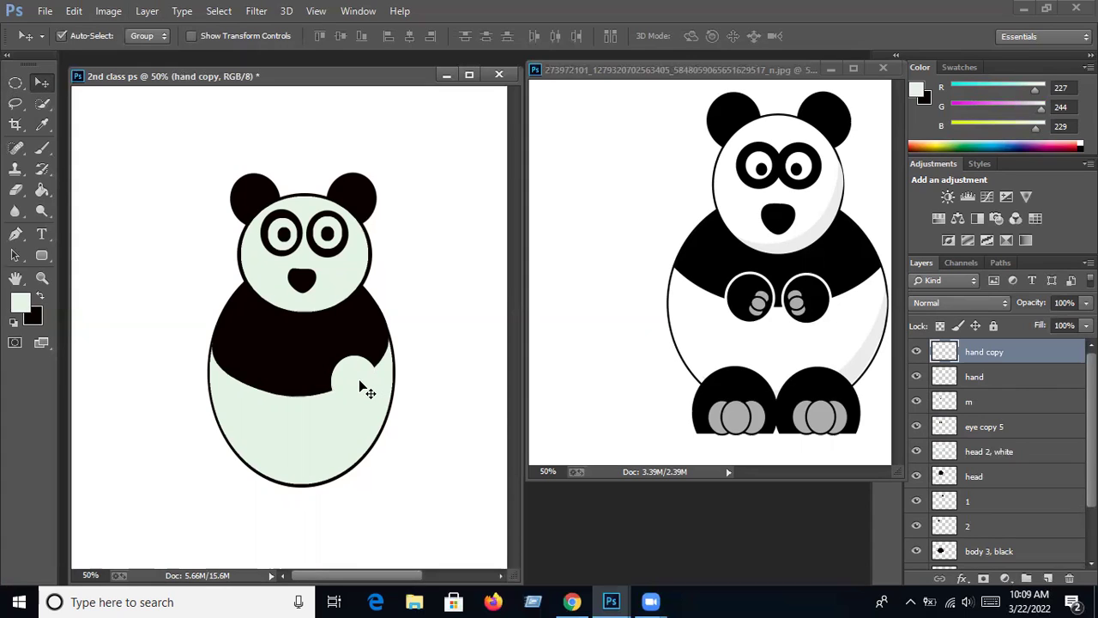
click(38, 297)
click(43, 188)
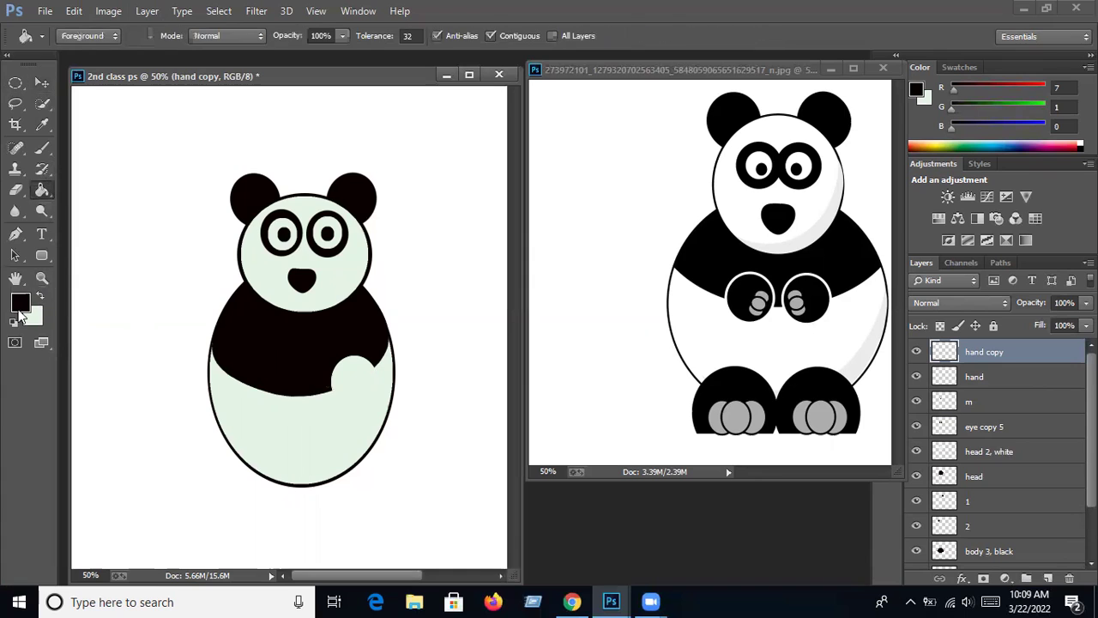
click(360, 386)
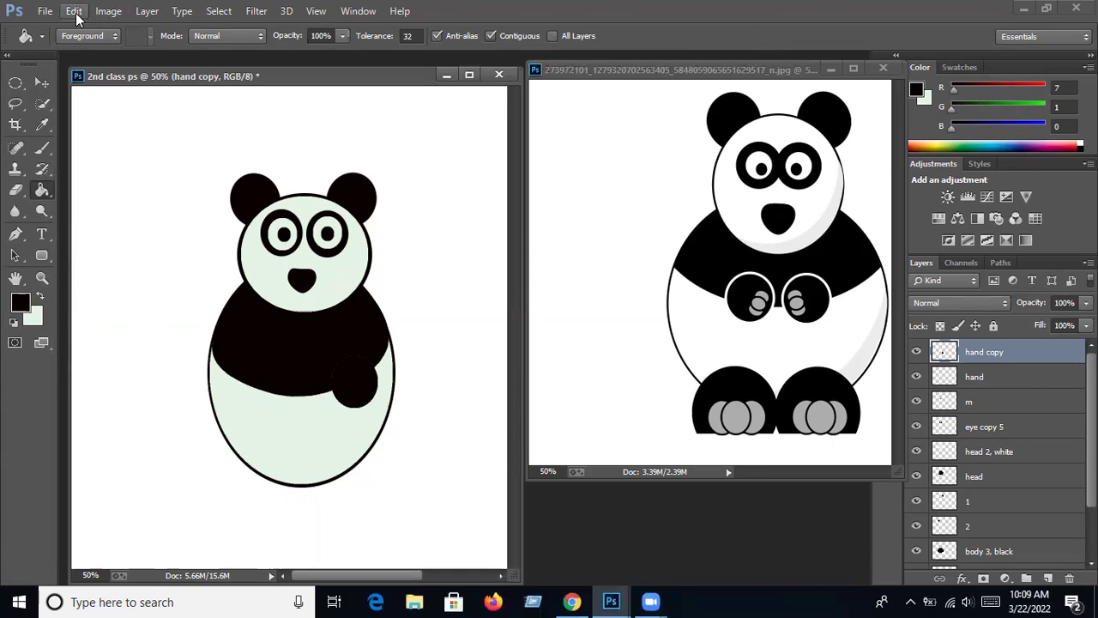
Shrink the black paw to about 85%, leaving a thin light rim
click(75, 11)
click(206, 303)
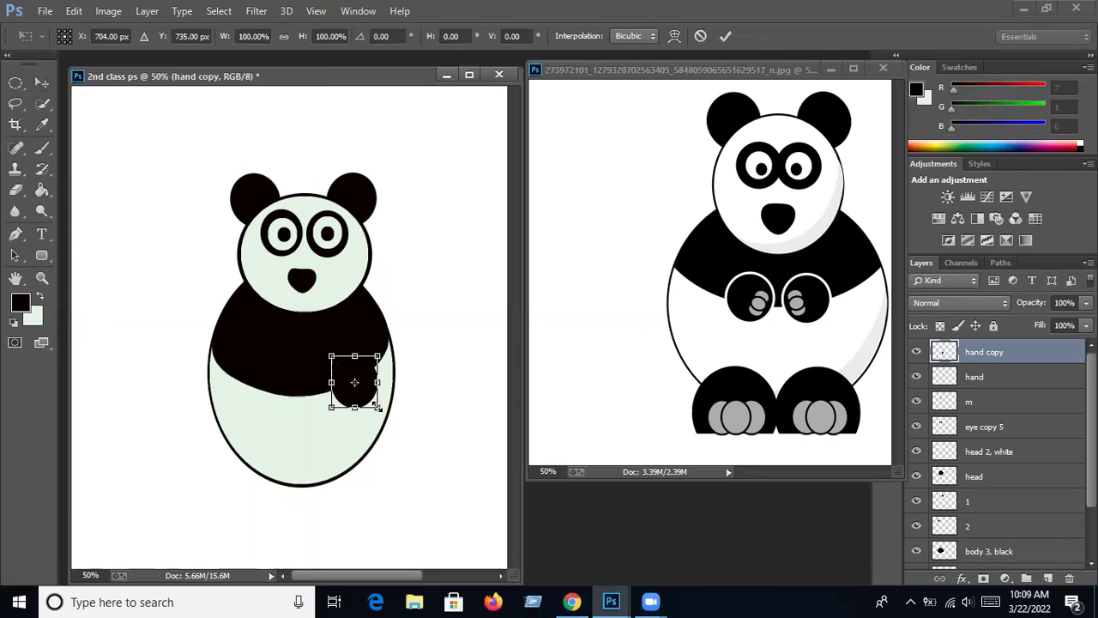
drag(378, 406, 372, 401)
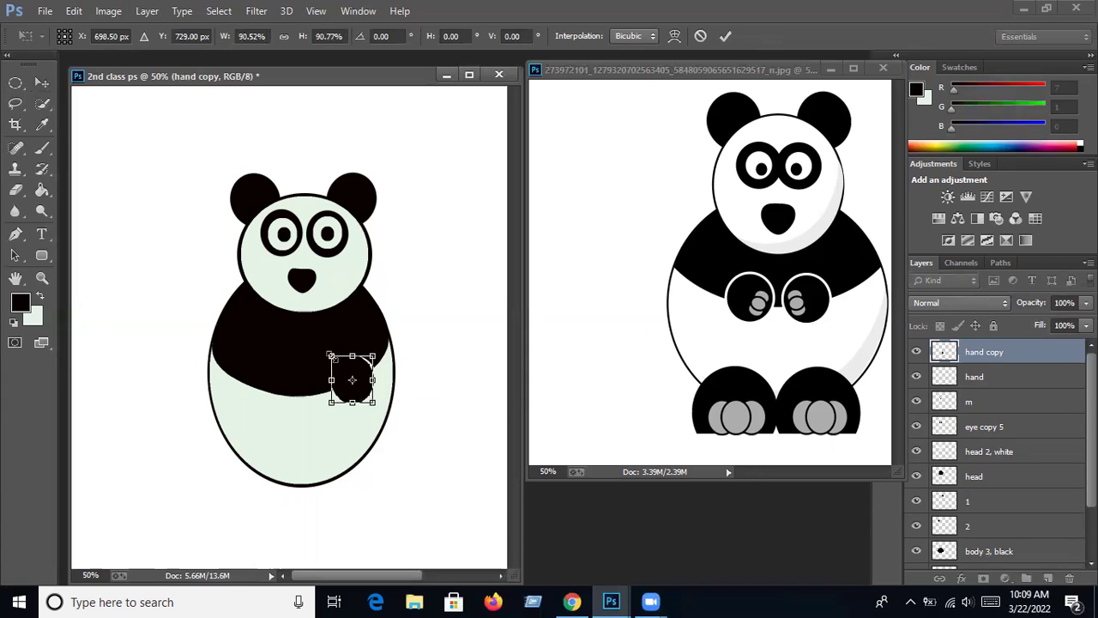
drag(332, 358, 334, 357)
key(Return)
key(g)
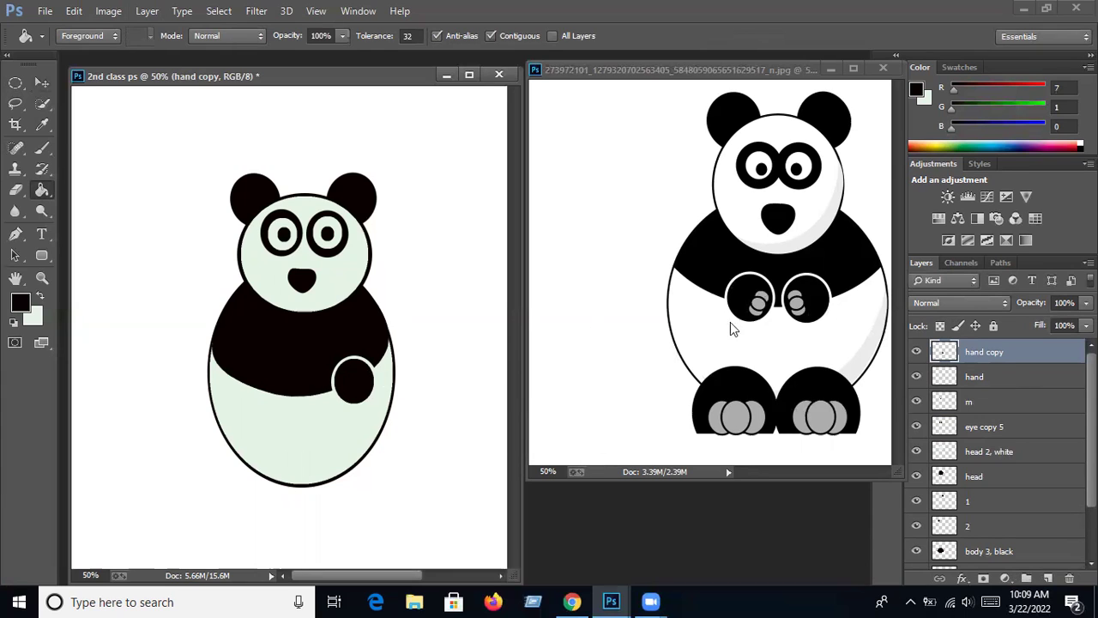
Mark a small oval selection right of the panda's head and add a new layer named 'finger'
click(15, 82)
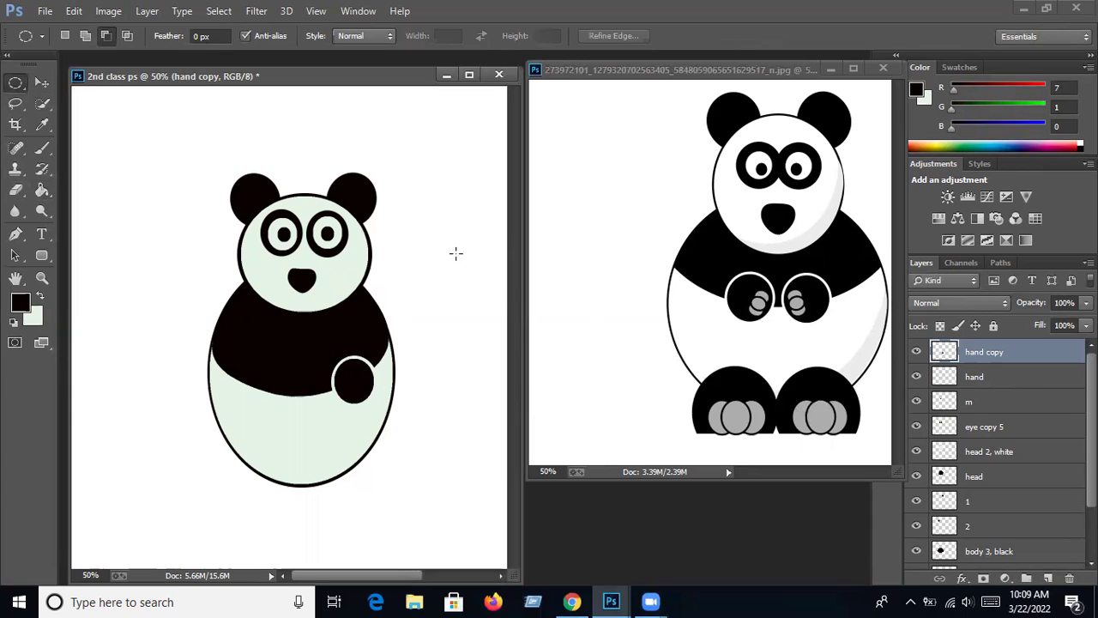
drag(423, 232, 456, 276)
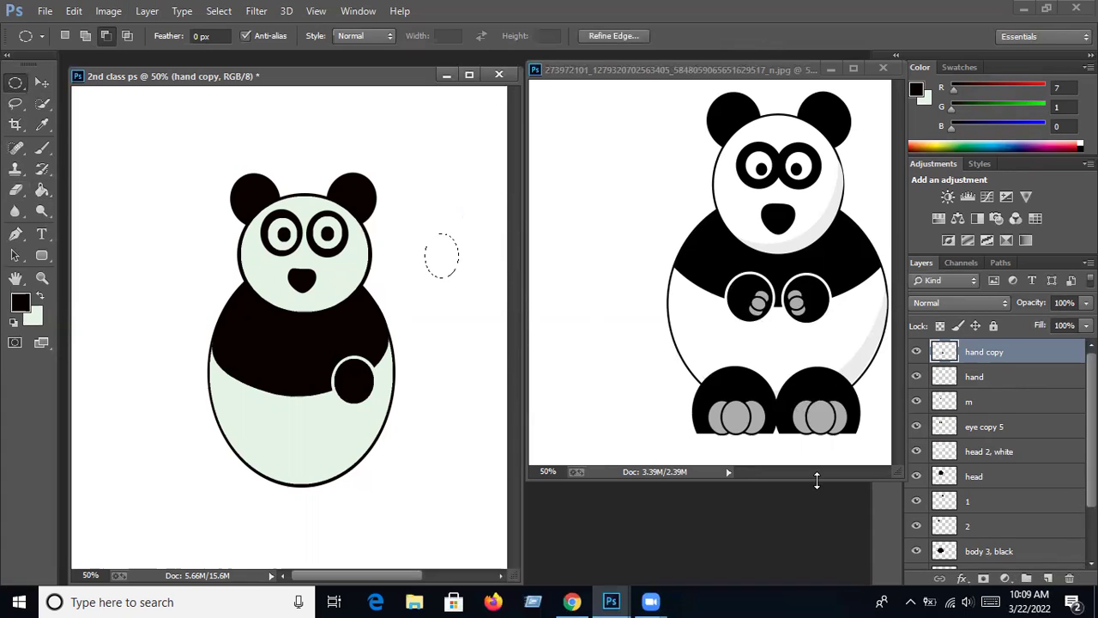
click(1045, 578)
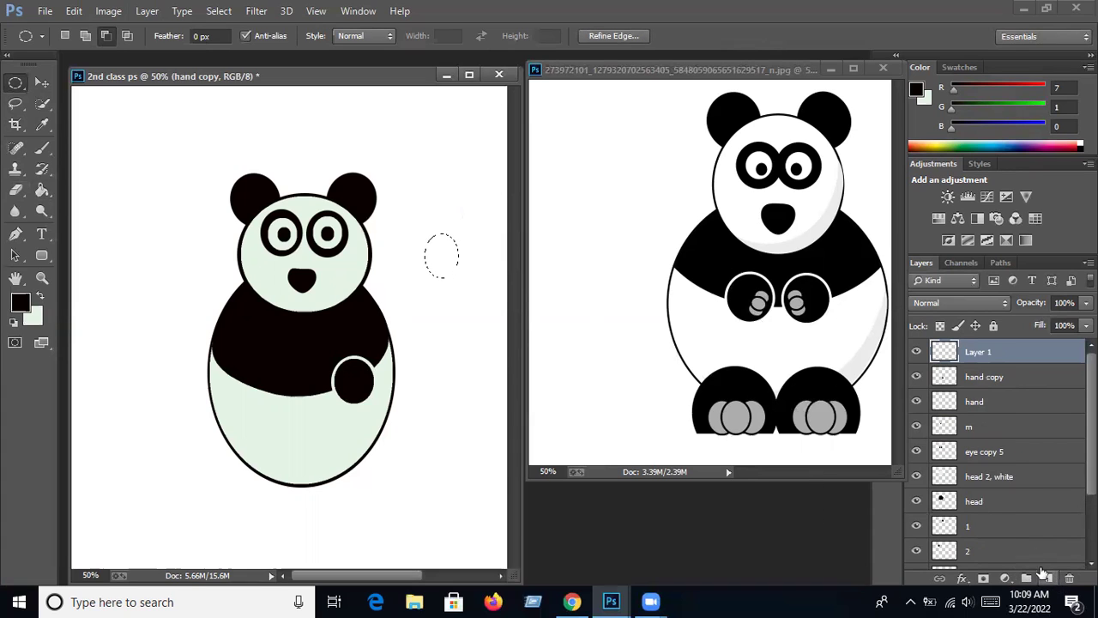
double_click(977, 351)
text(fingers)
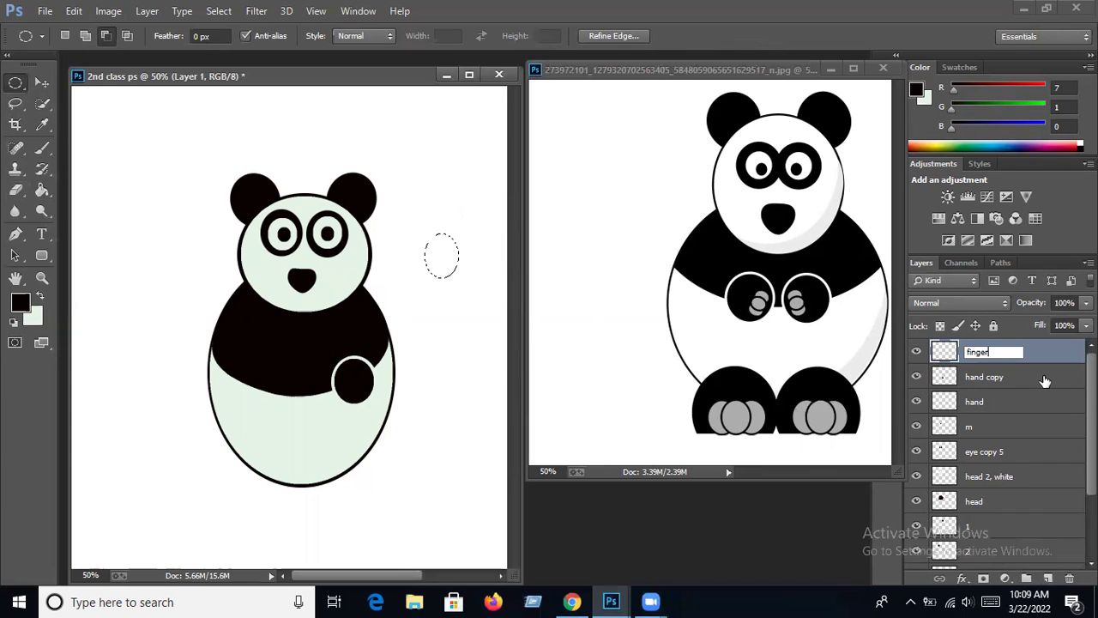
key(Return)
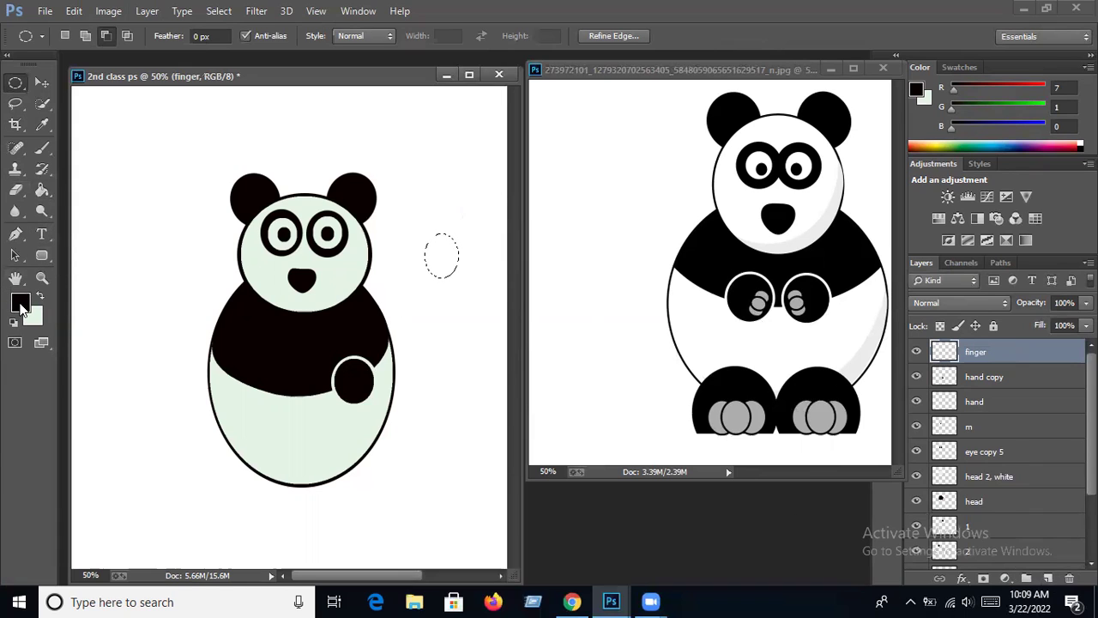
click(42, 190)
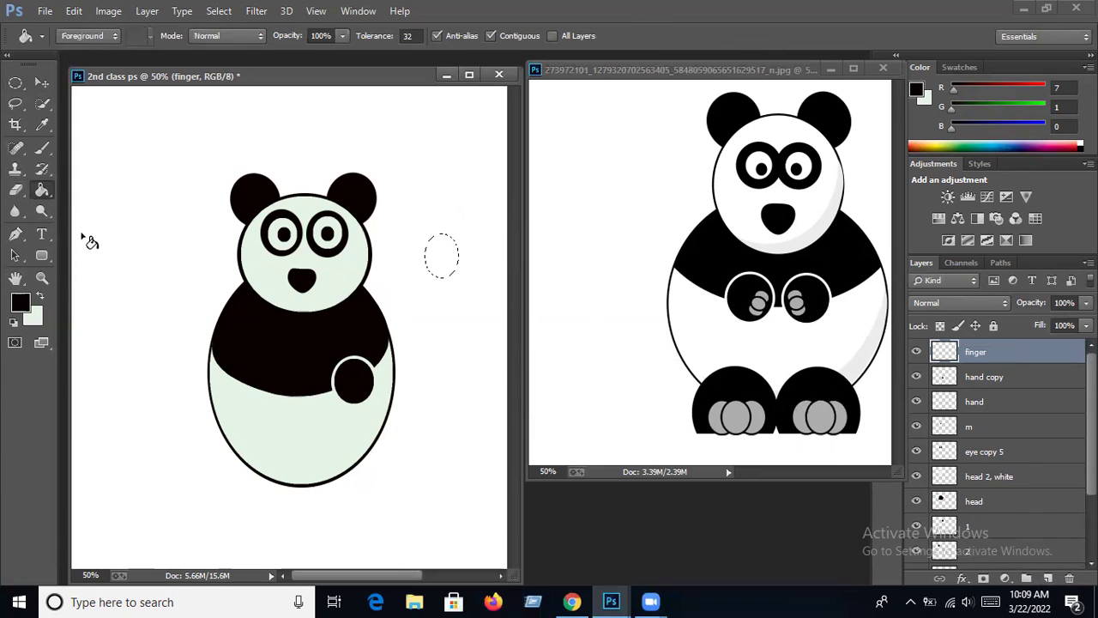
Deselect the oval, duplicate the finger layer as 'finger copy', and swap foreground/background colours
click(242, 40)
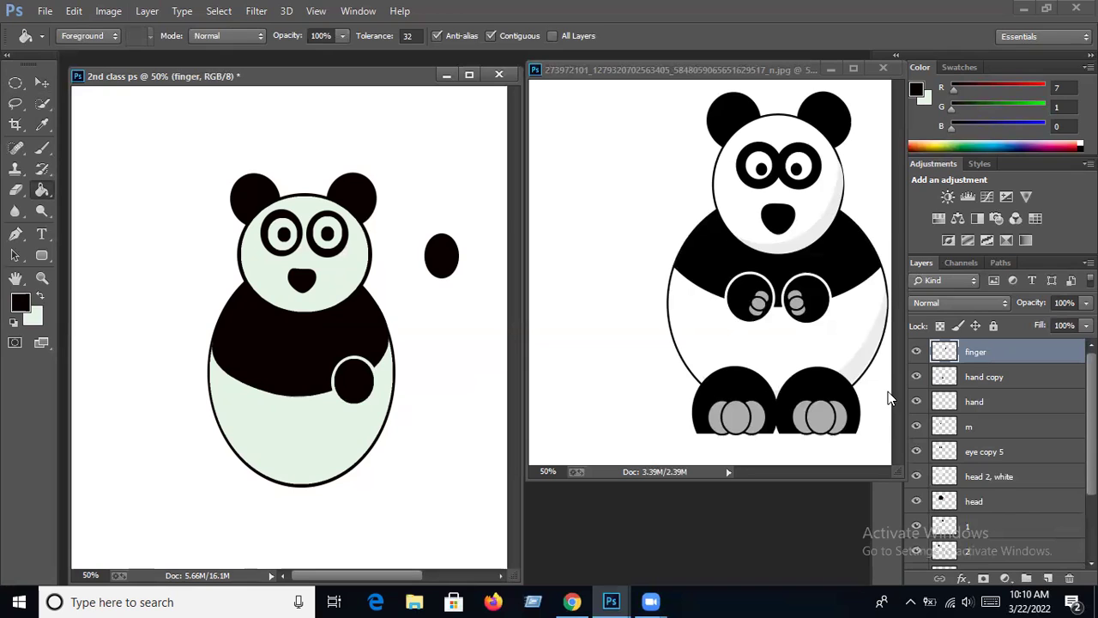
click(146, 11)
click(184, 59)
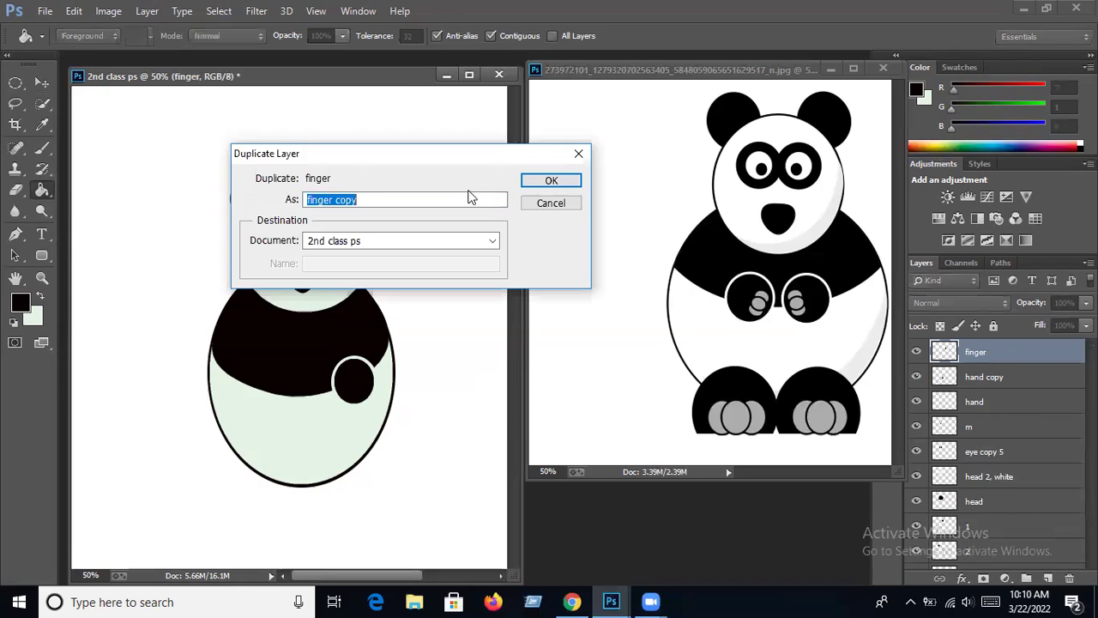
click(530, 181)
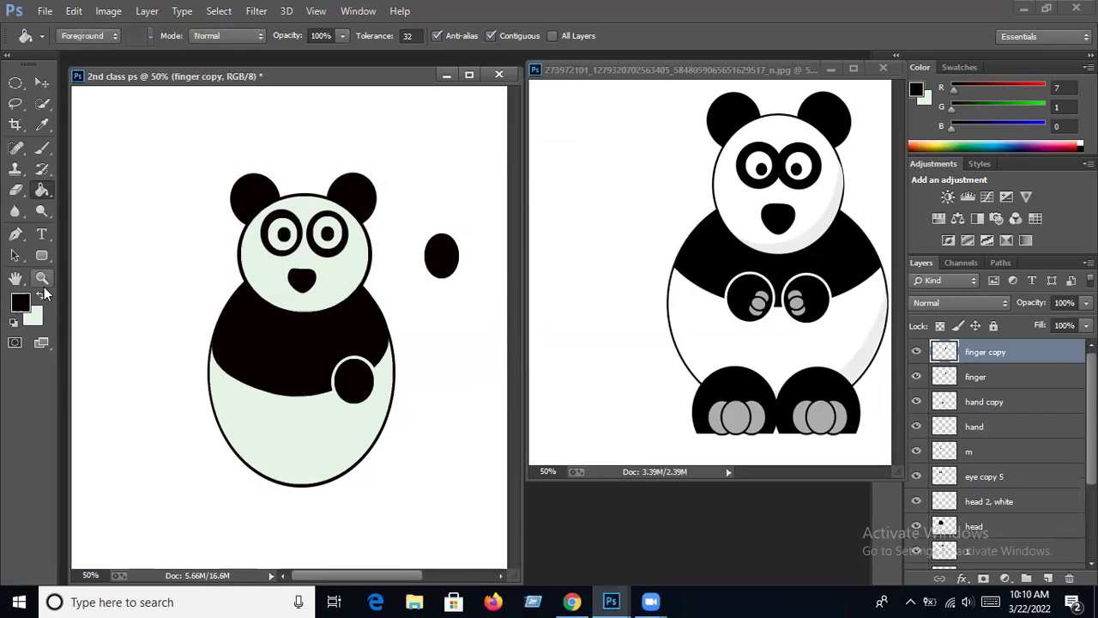
click(39, 295)
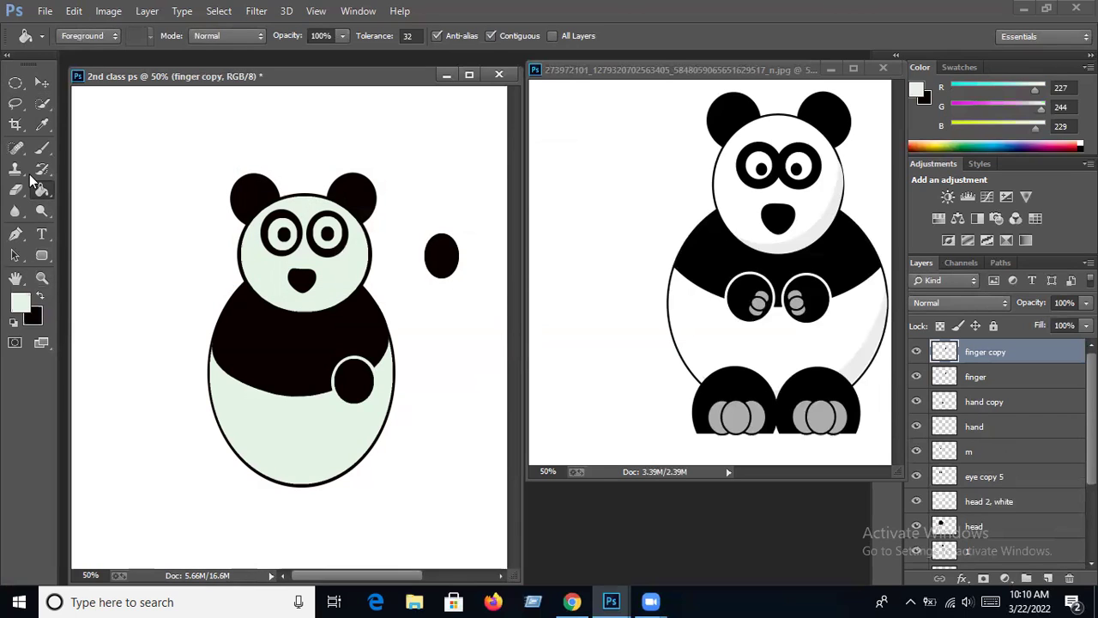
Fill the copied oval light green and scale it down to about 82%
click(440, 256)
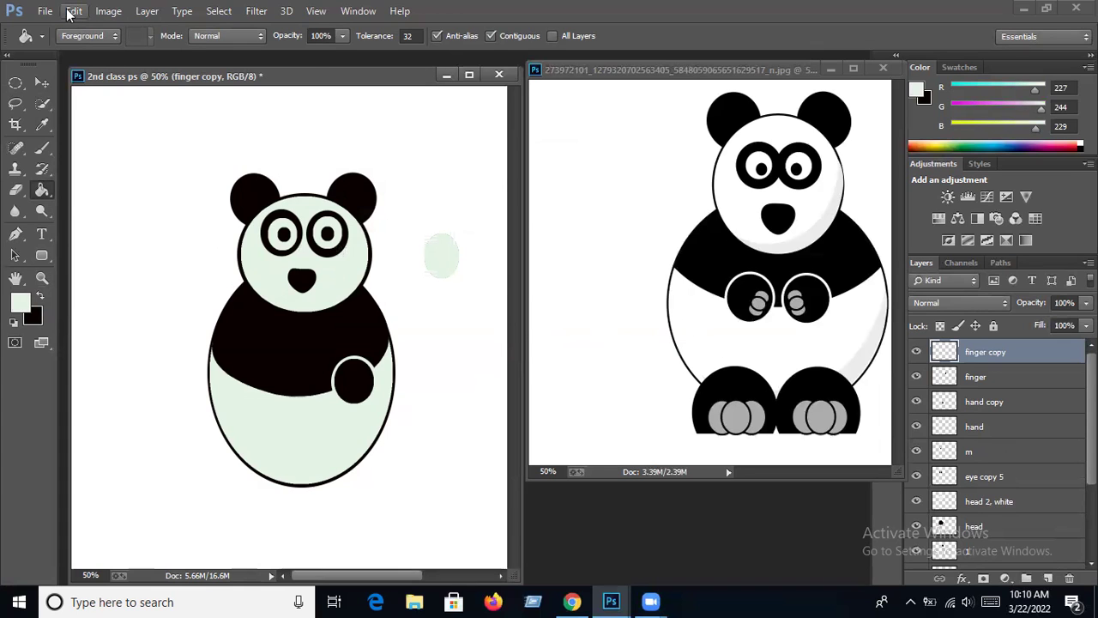
click(73, 11)
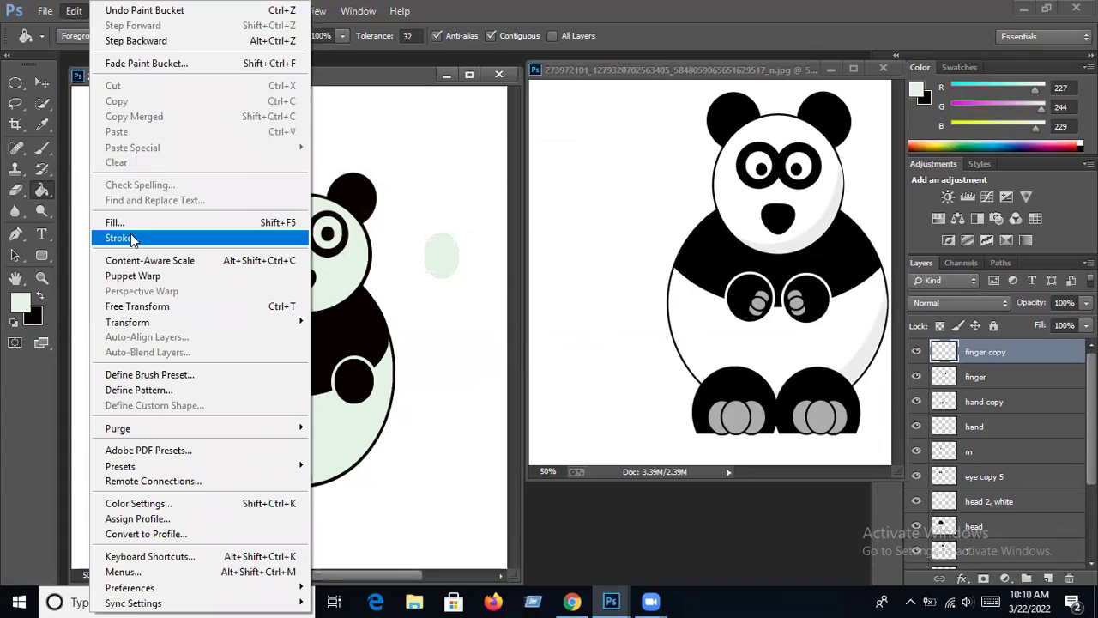
click(137, 306)
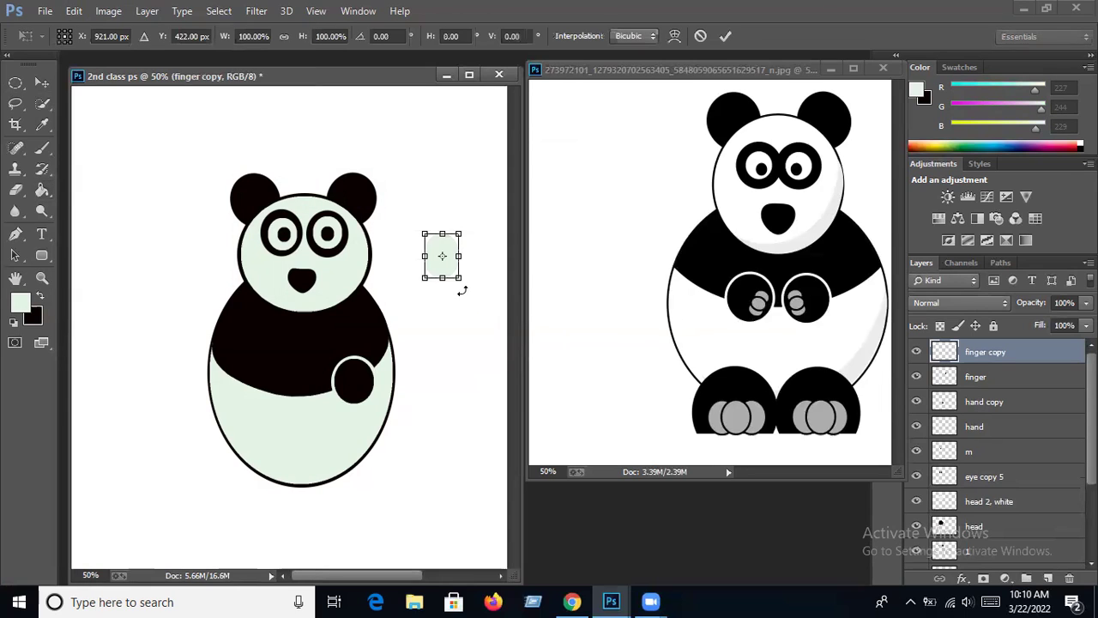
drag(457, 277, 455, 274)
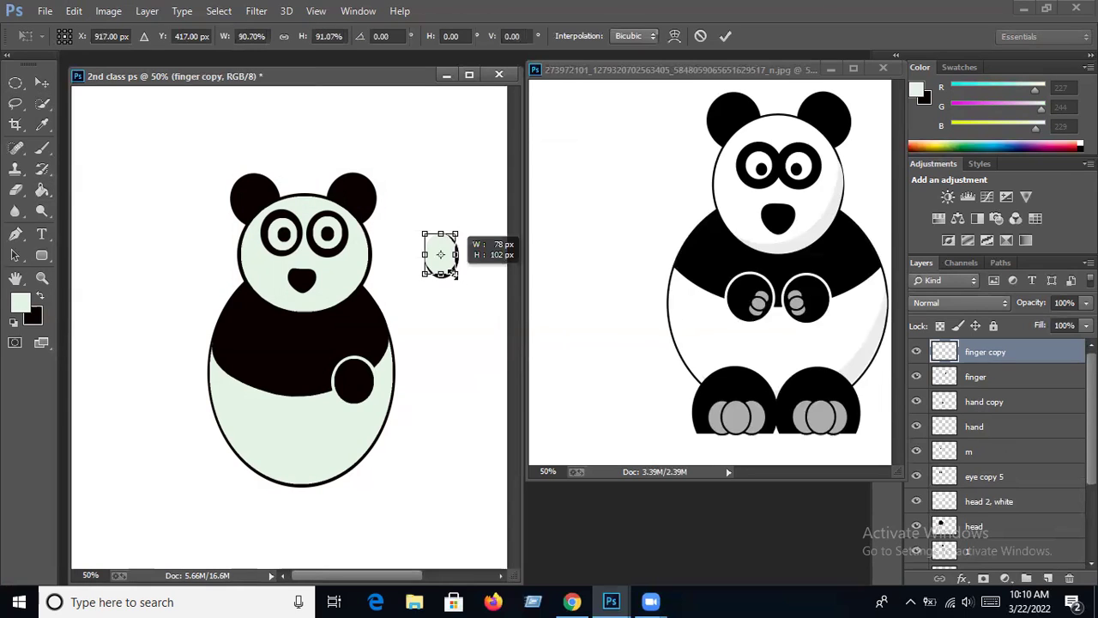
drag(424, 233, 428, 237)
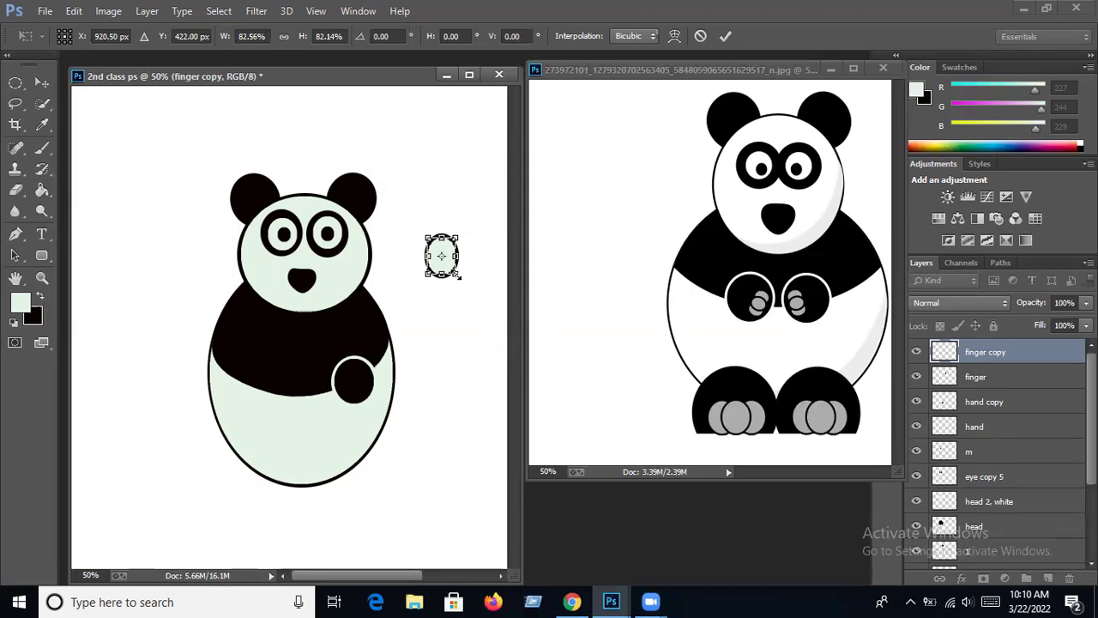
key(Return)
key(g)
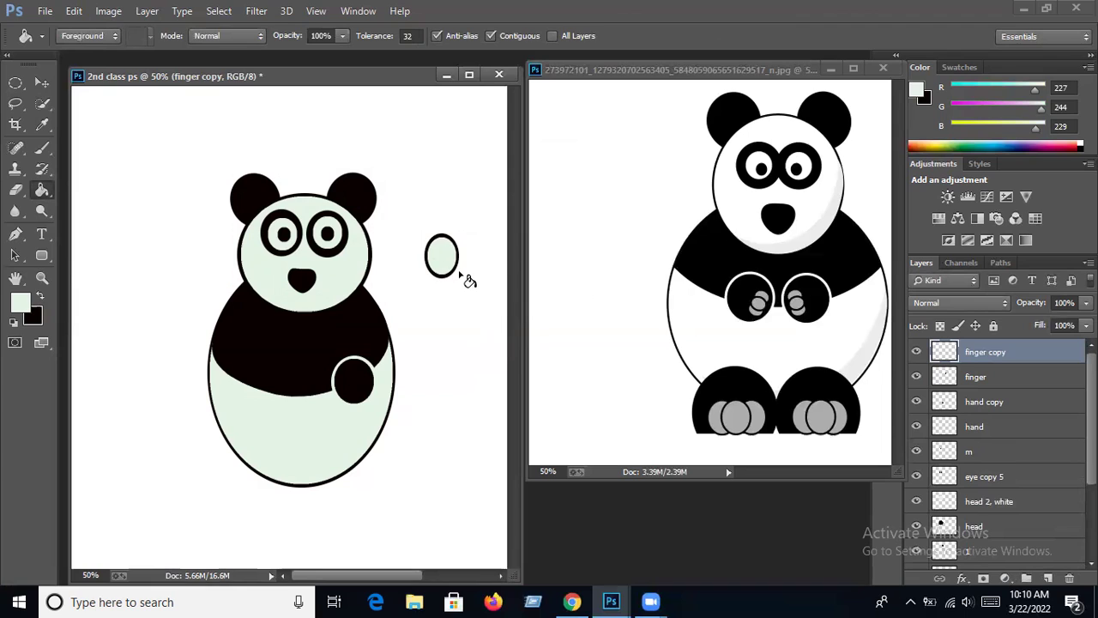
Fill the small oval light green, duplicate it as 'finger copy 2' and shift it right
click(448, 266)
click(146, 11)
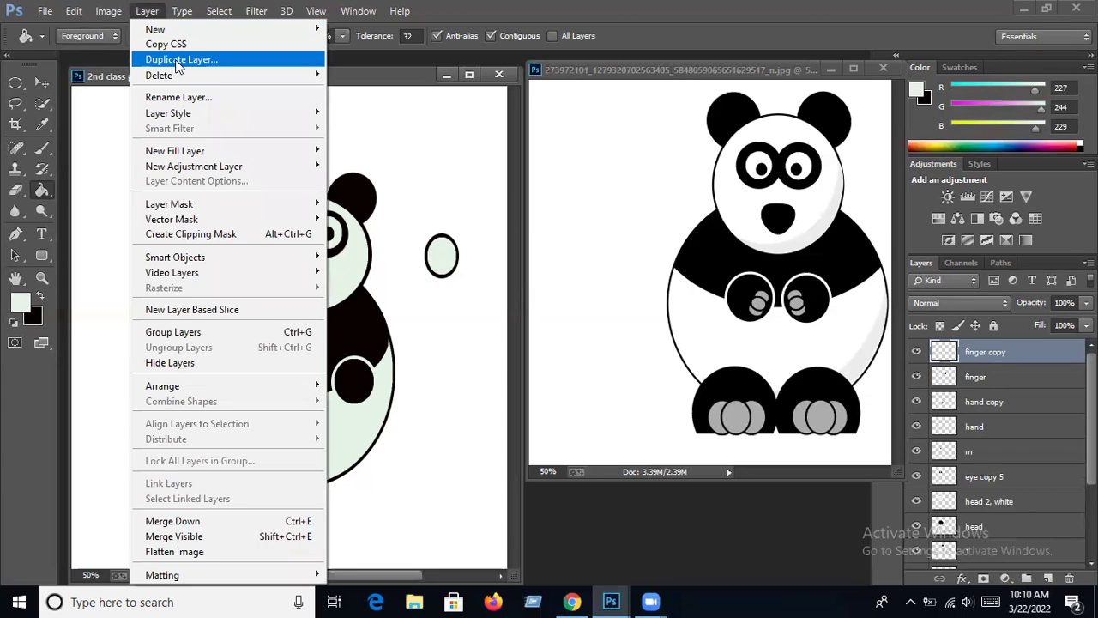
click(178, 59)
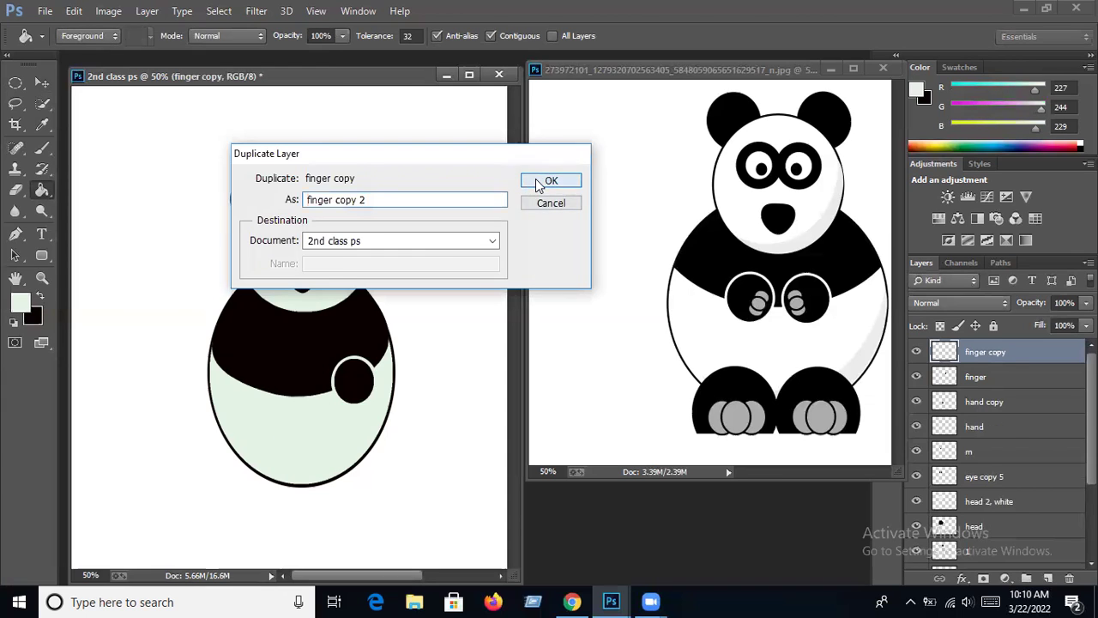
click(540, 184)
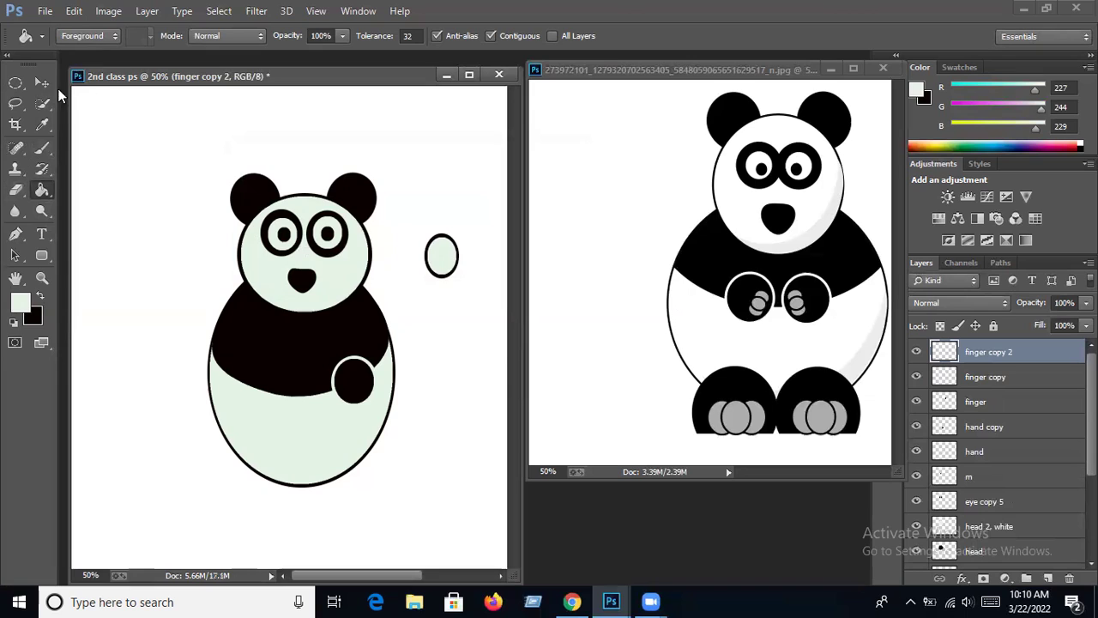
click(42, 83)
drag(443, 265, 463, 269)
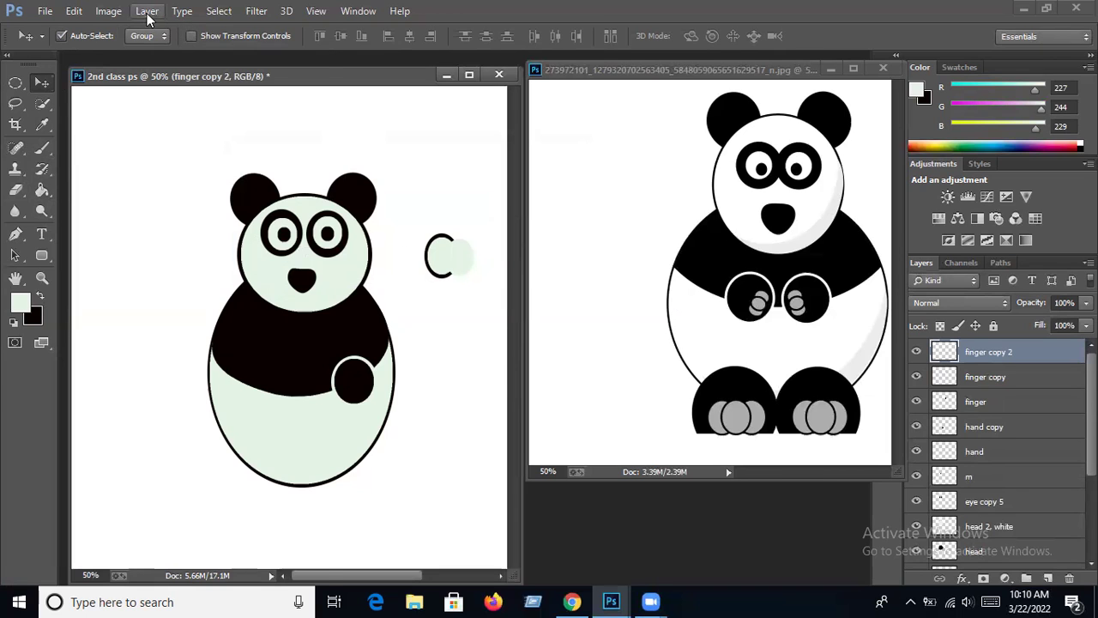
Duplicate it again as 'finger copy 3' and shift it left of the original oval
click(147, 12)
click(175, 59)
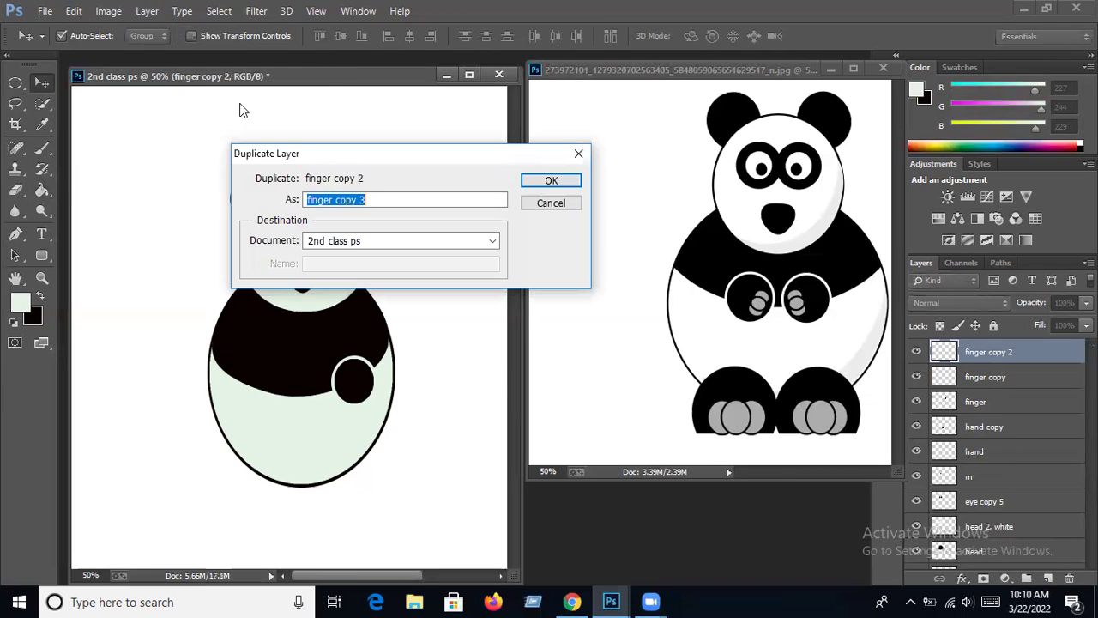
click(553, 182)
drag(448, 259, 415, 263)
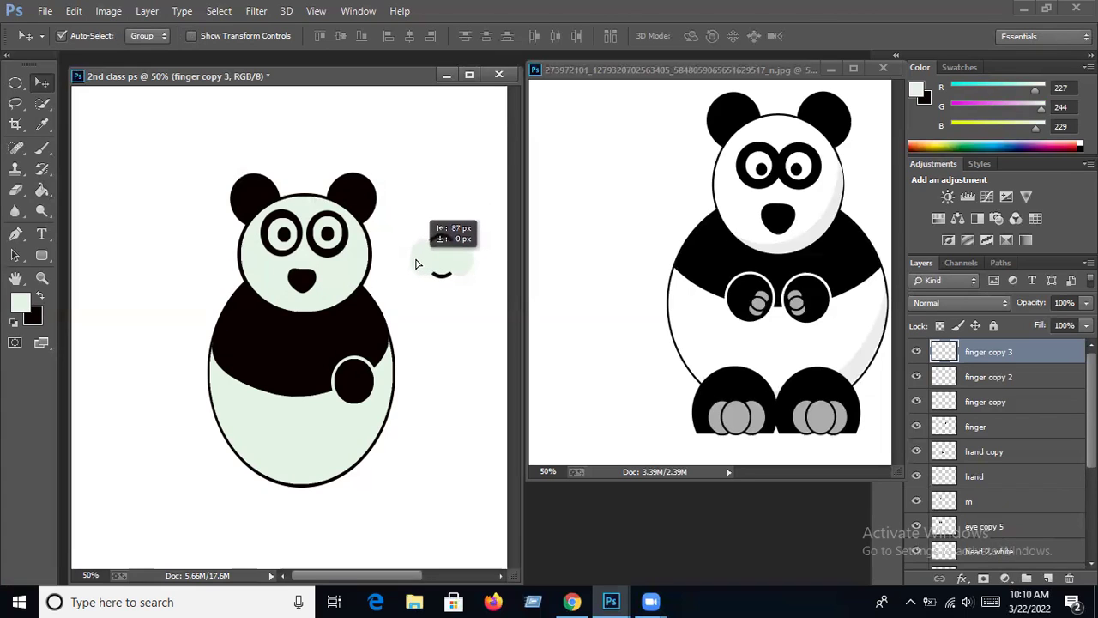
drag(415, 263, 415, 262)
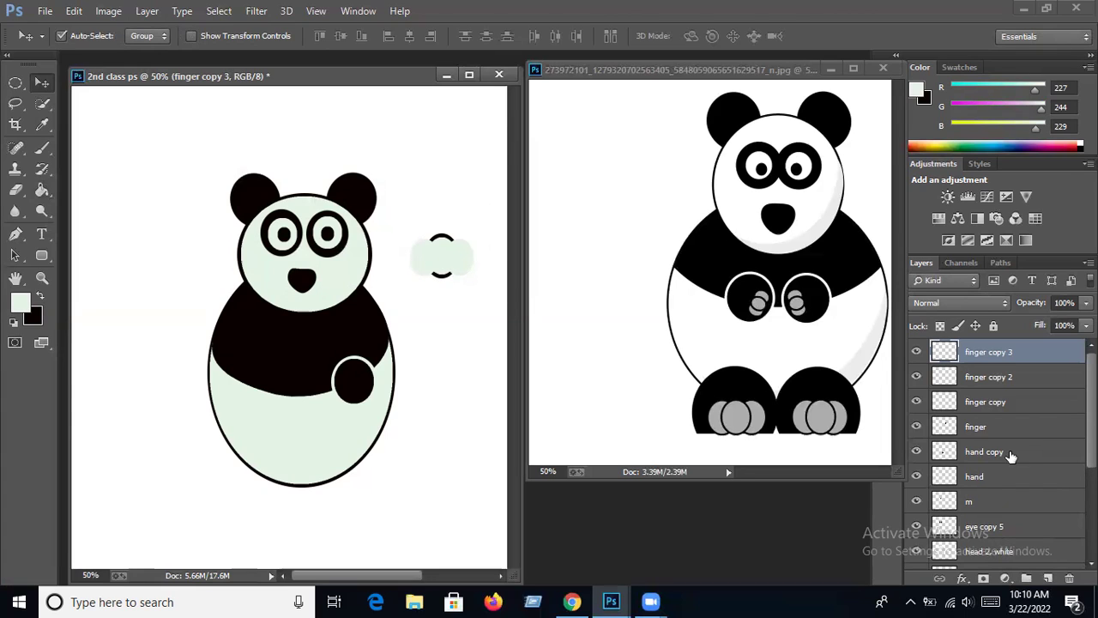
Restack the finger copies below the finger layer and move all four ovals onto the panda's paw
ctrl+click(992, 381)
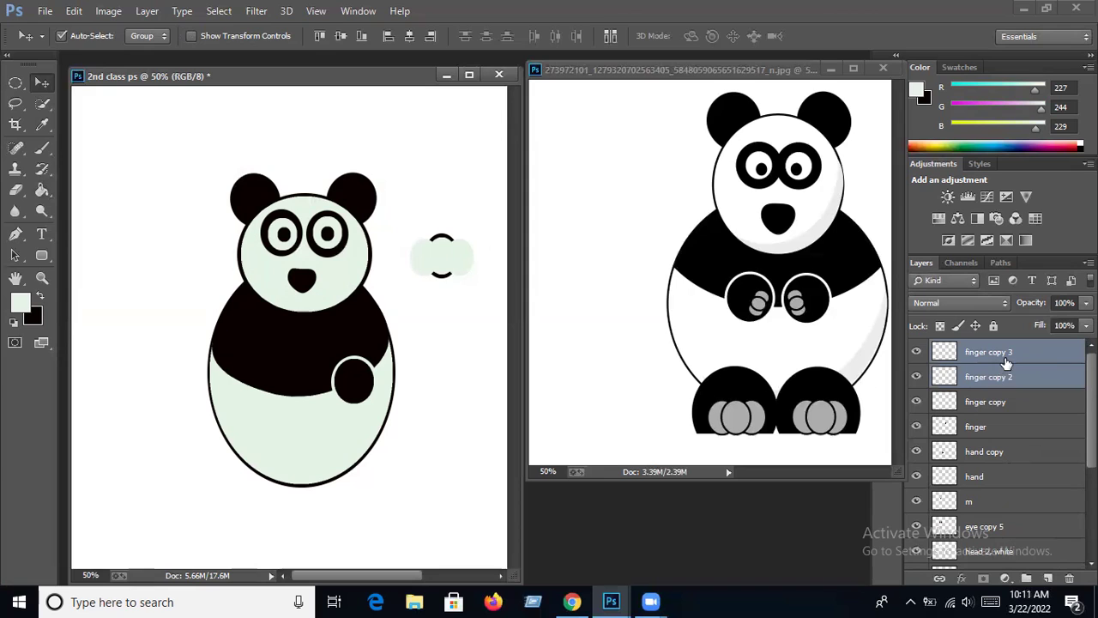
drag(1005, 363, 989, 435)
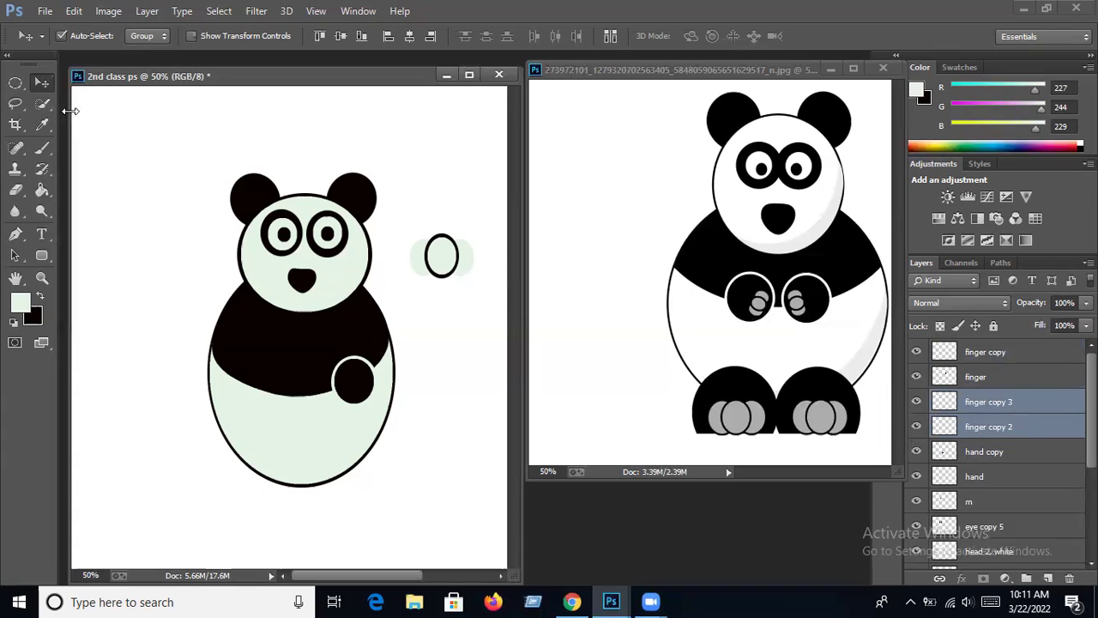
ctrl+click(986, 382)
ctrl+click(984, 360)
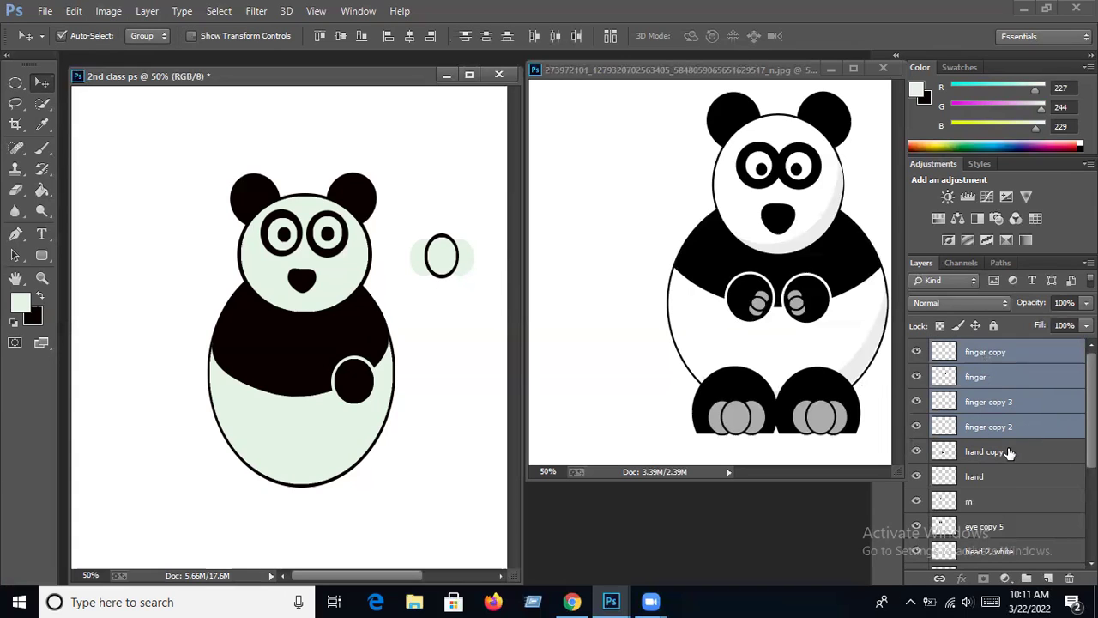
mouse_move(452, 259)
mouse_down()
mouse_move(392, 339)
mouse_move(377, 388)
mouse_up()
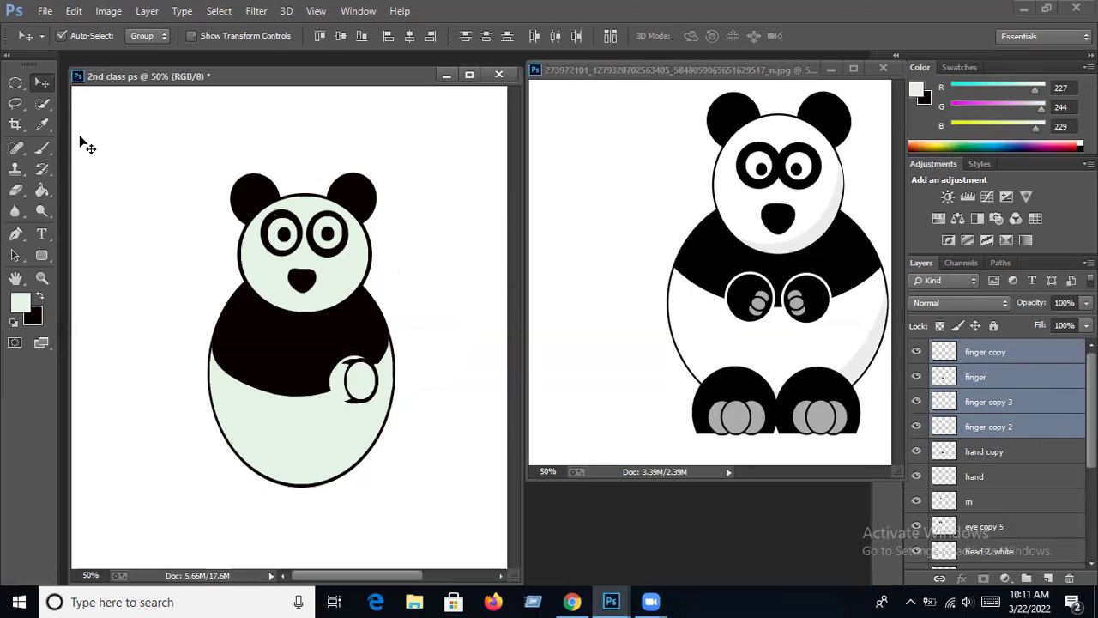
click(74, 11)
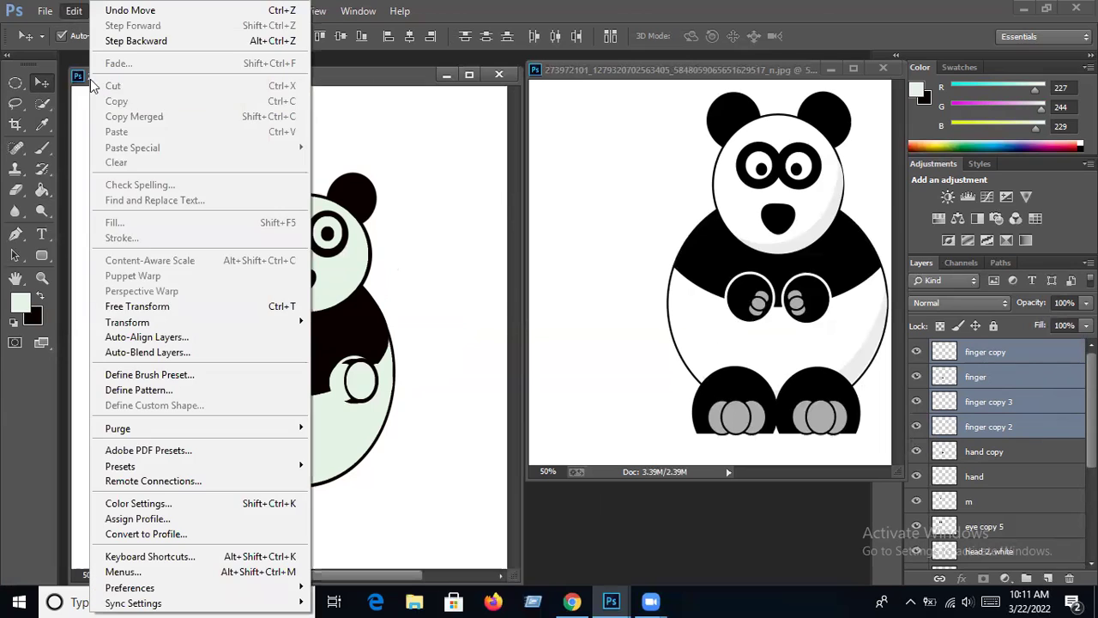
Scale the finger group down to fit the paw, tilt it, and nudge it up
click(140, 309)
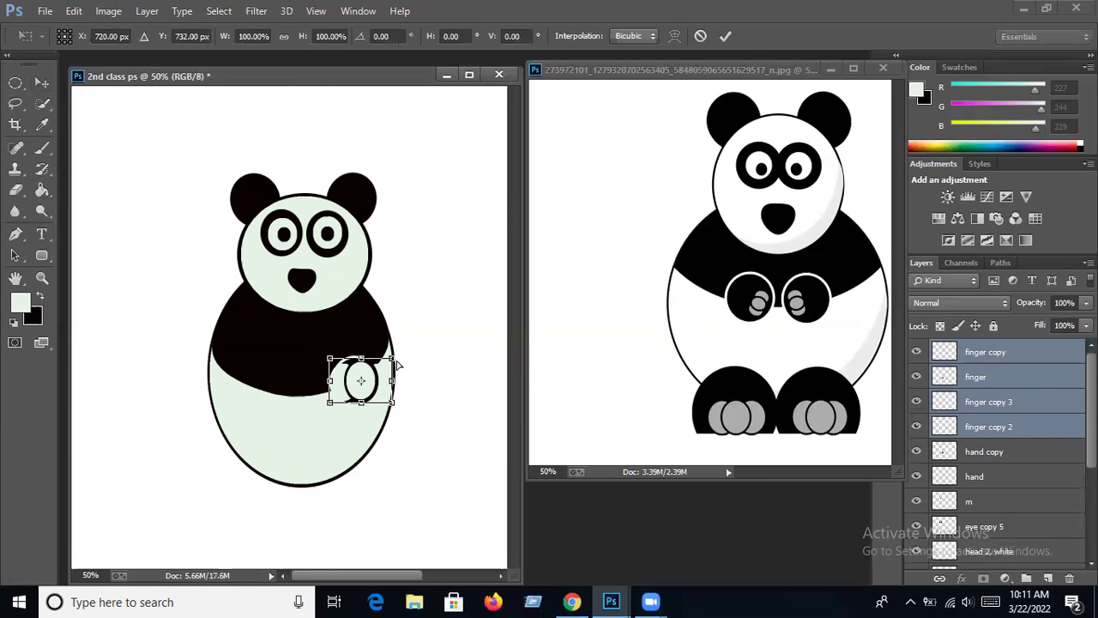
drag(396, 352, 369, 376)
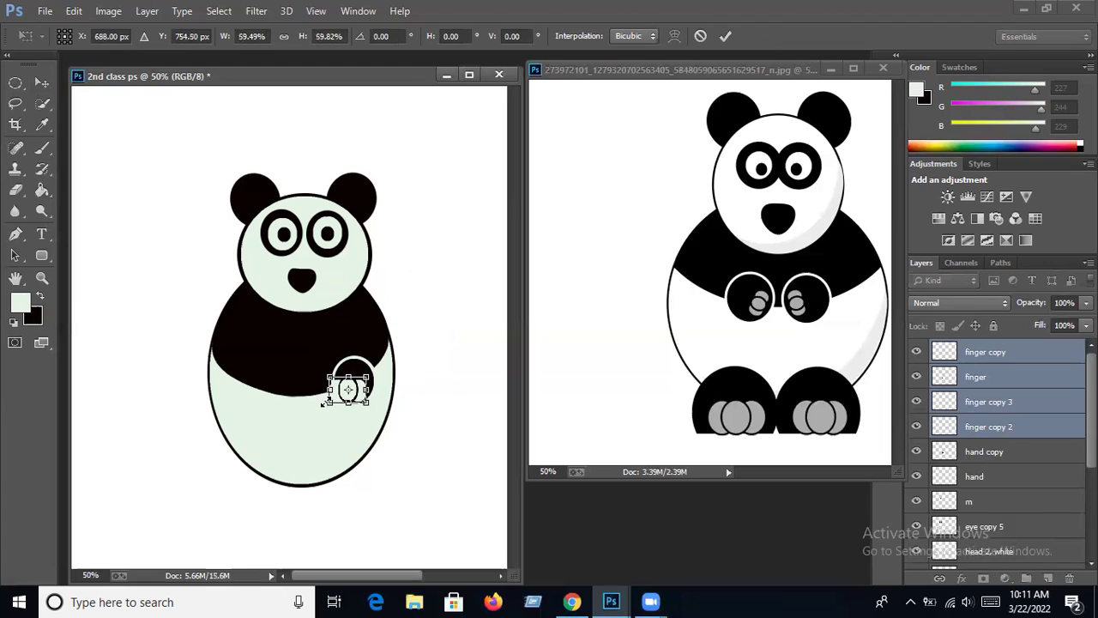
drag(328, 401, 366, 379)
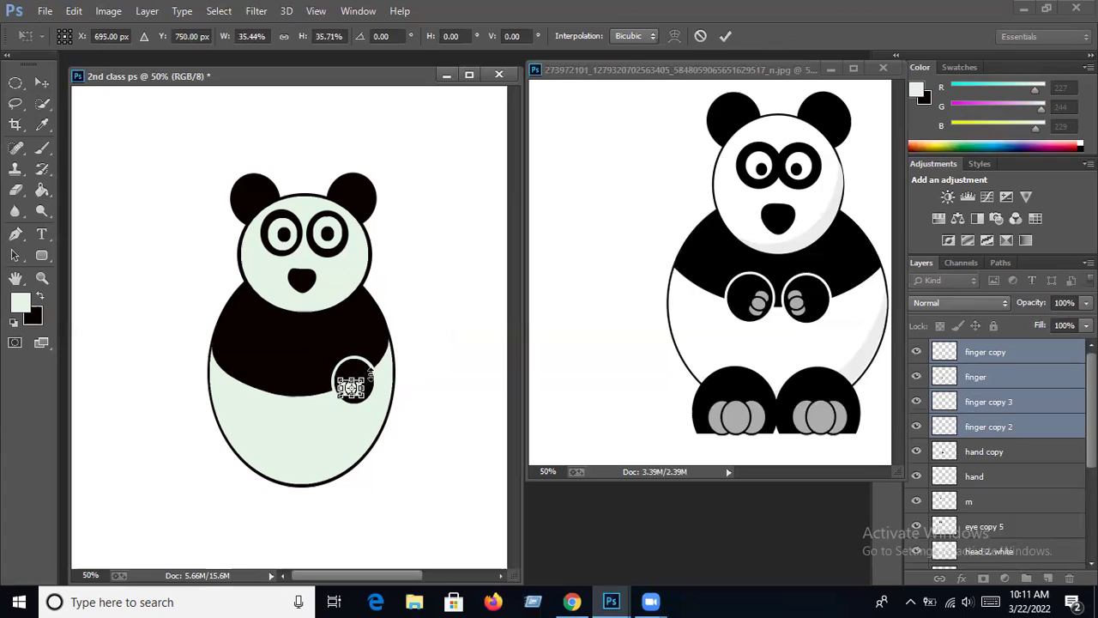
drag(364, 367, 315, 344)
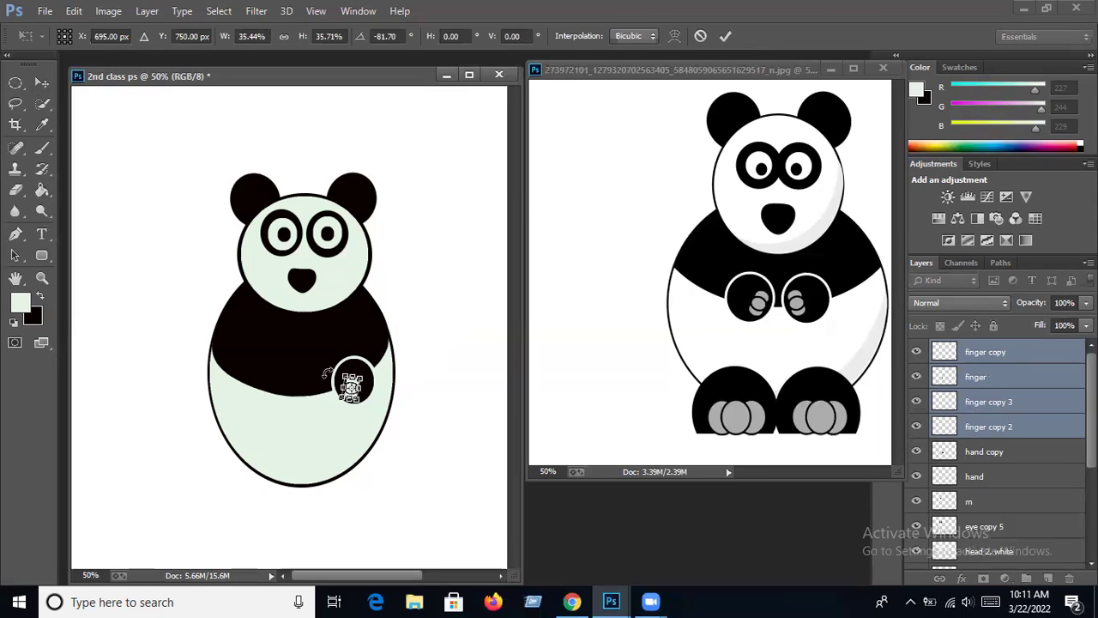
key(Return)
drag(352, 400, 352, 384)
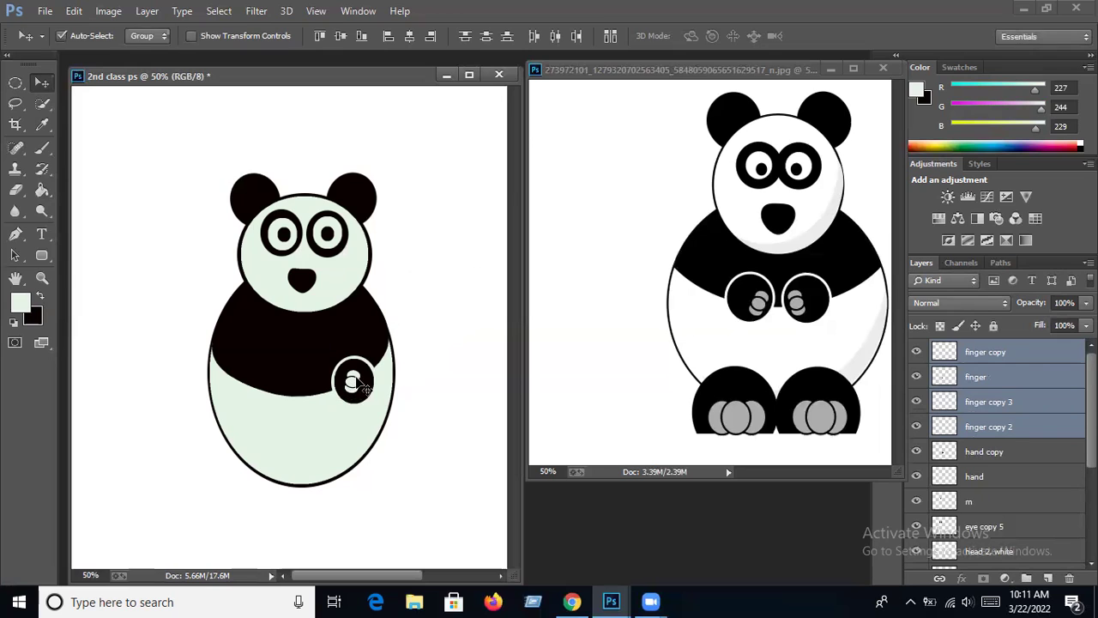
Rotate the fingers about -22 degrees and reposition them inside the paw
click(75, 11)
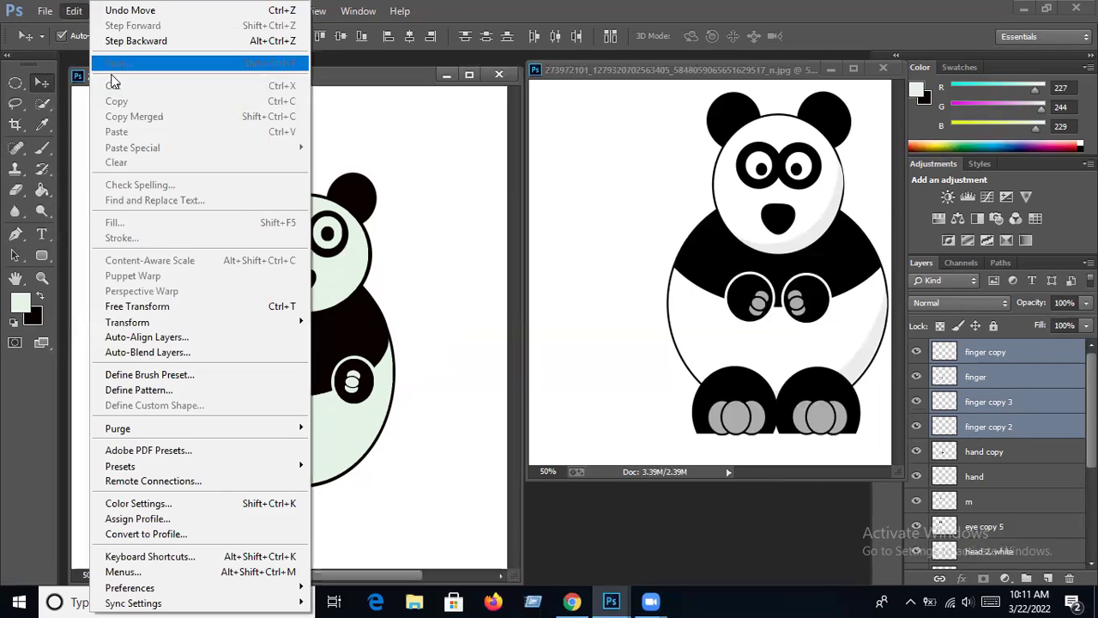
click(142, 307)
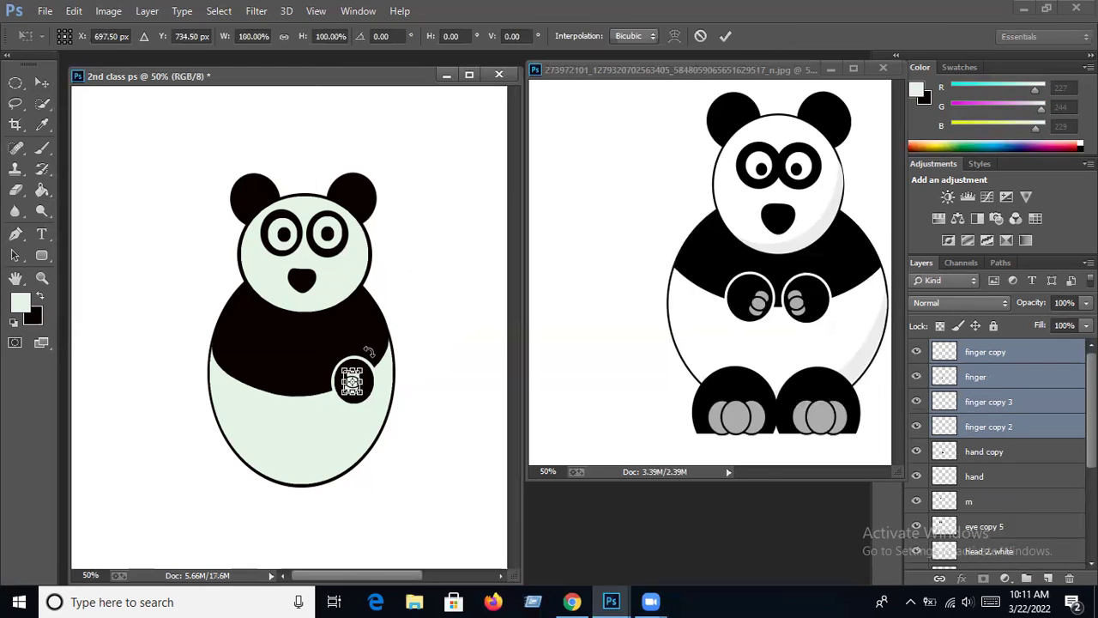
drag(367, 362, 362, 360)
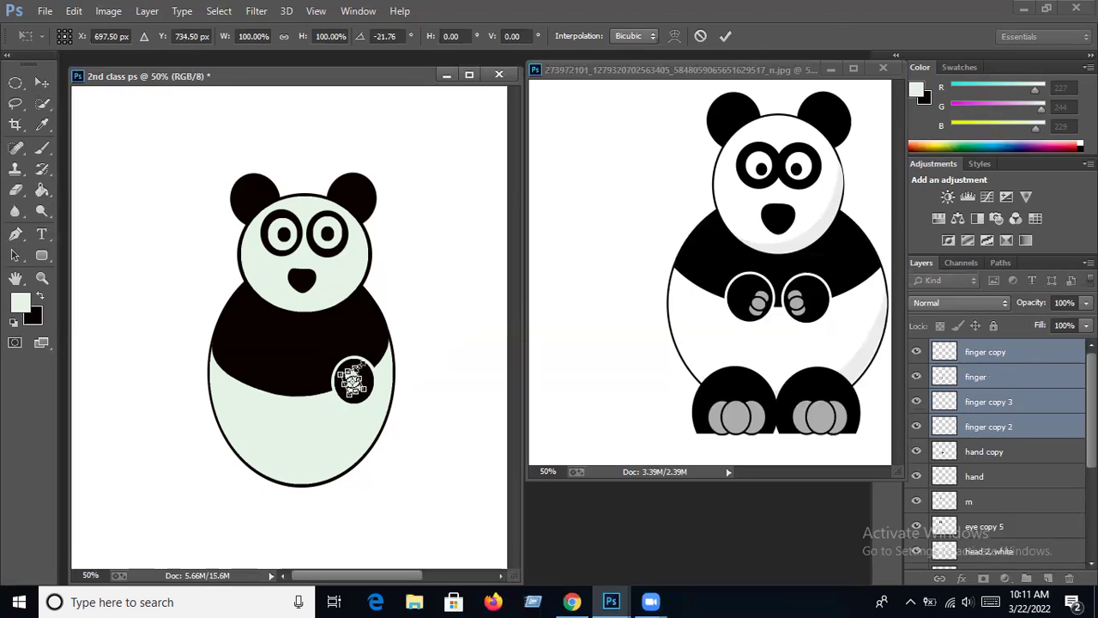
key(Return)
drag(354, 383, 349, 386)
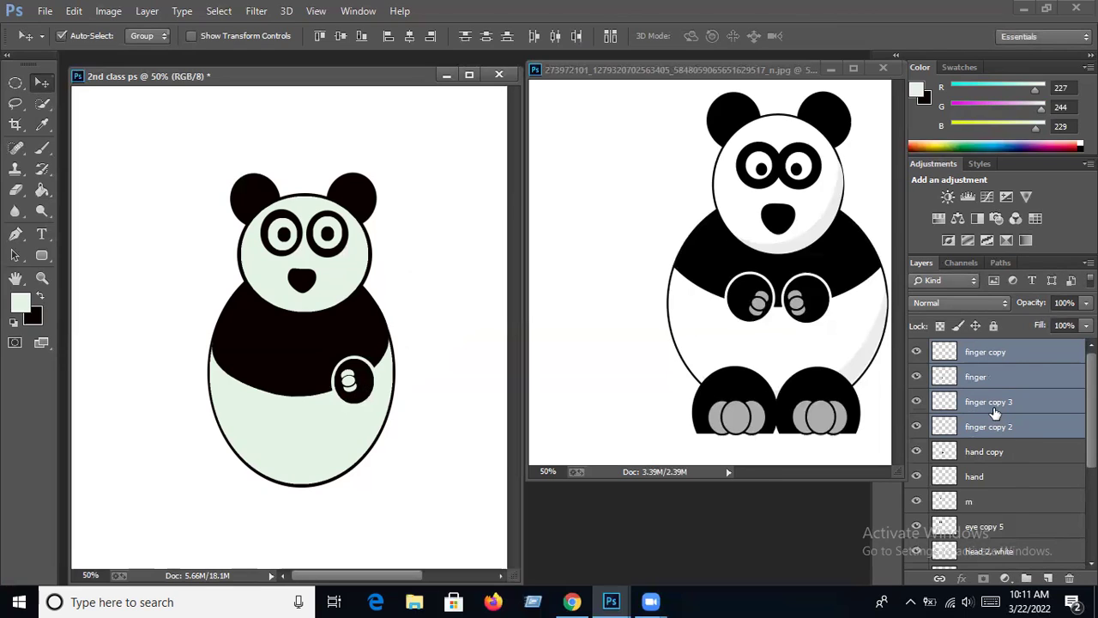
Select hand, hand copy, finger, finger copy, finger copy 2 and 3, and merge them into one layer
click(987, 479)
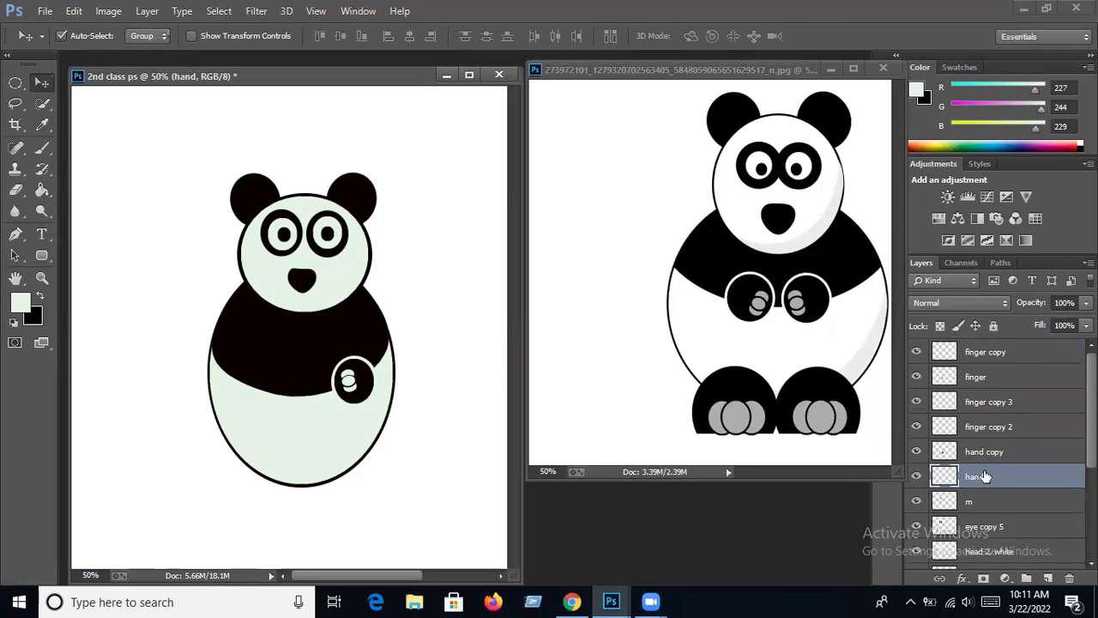
shift+click(985, 452)
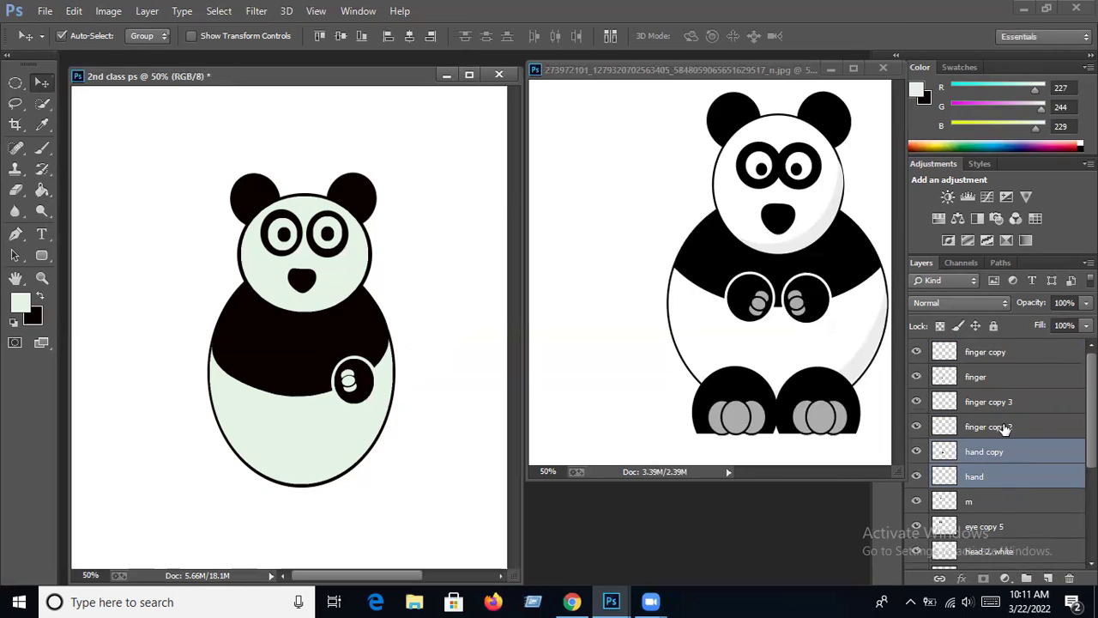
shift+click(1000, 427)
shift+click(1000, 403)
shift+click(988, 378)
shift+click(989, 353)
right_click(988, 351)
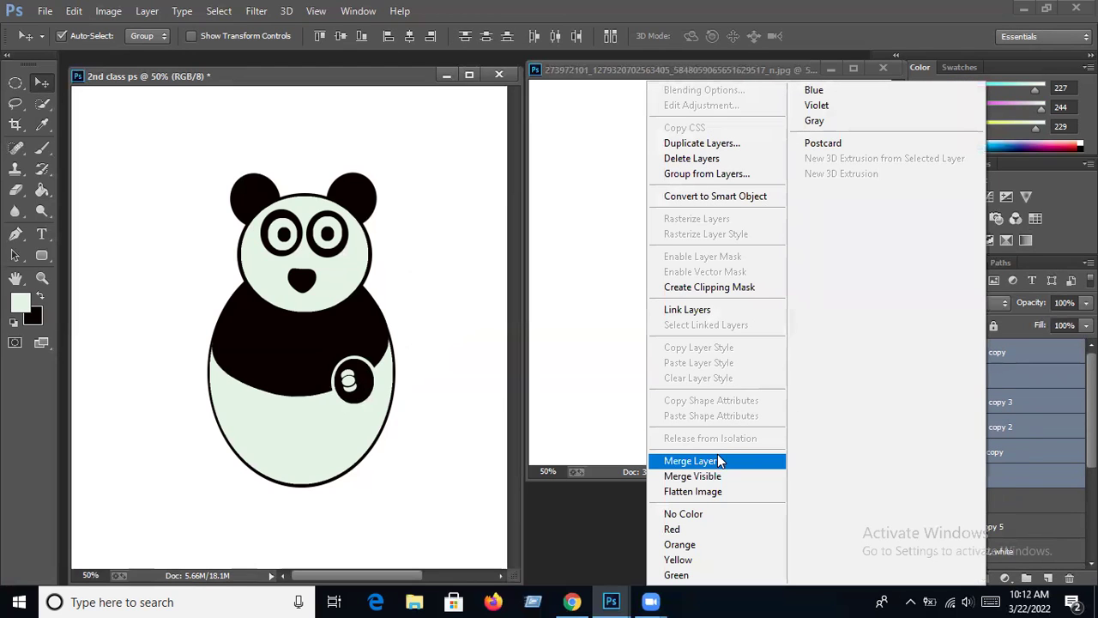
click(718, 460)
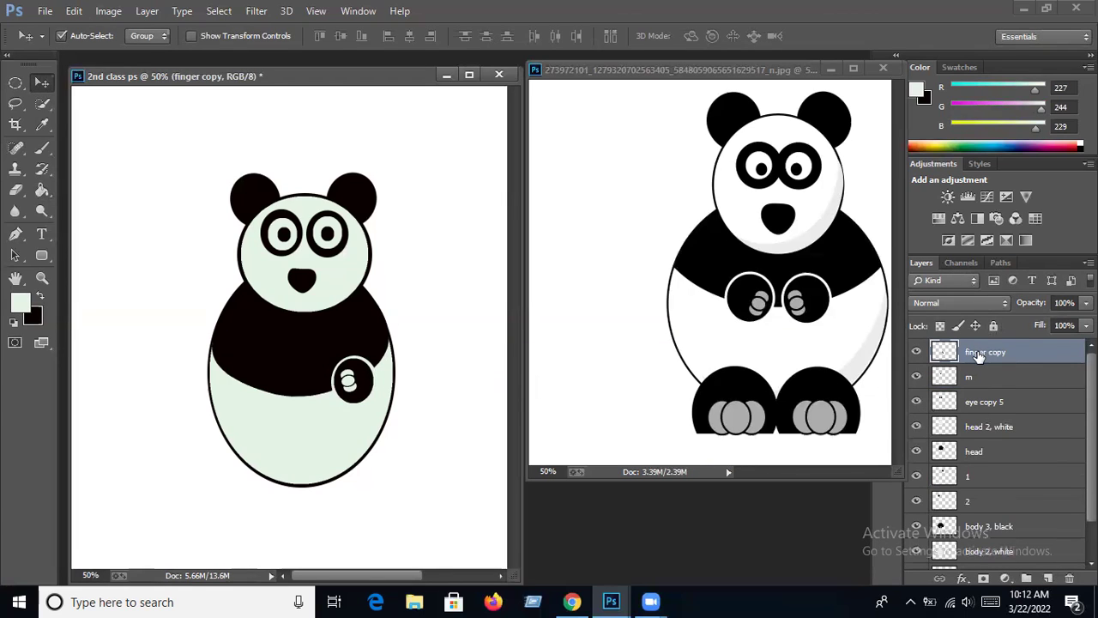
Nudge the merged paw slightly left and down on the panda's body
drag(366, 390, 351, 395)
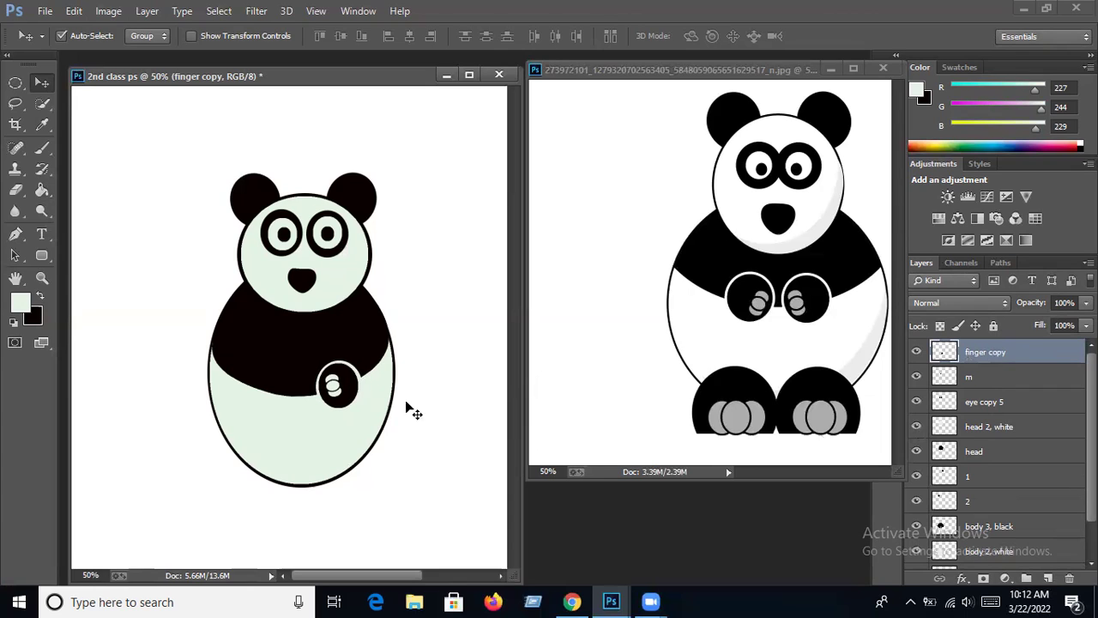
click(148, 17)
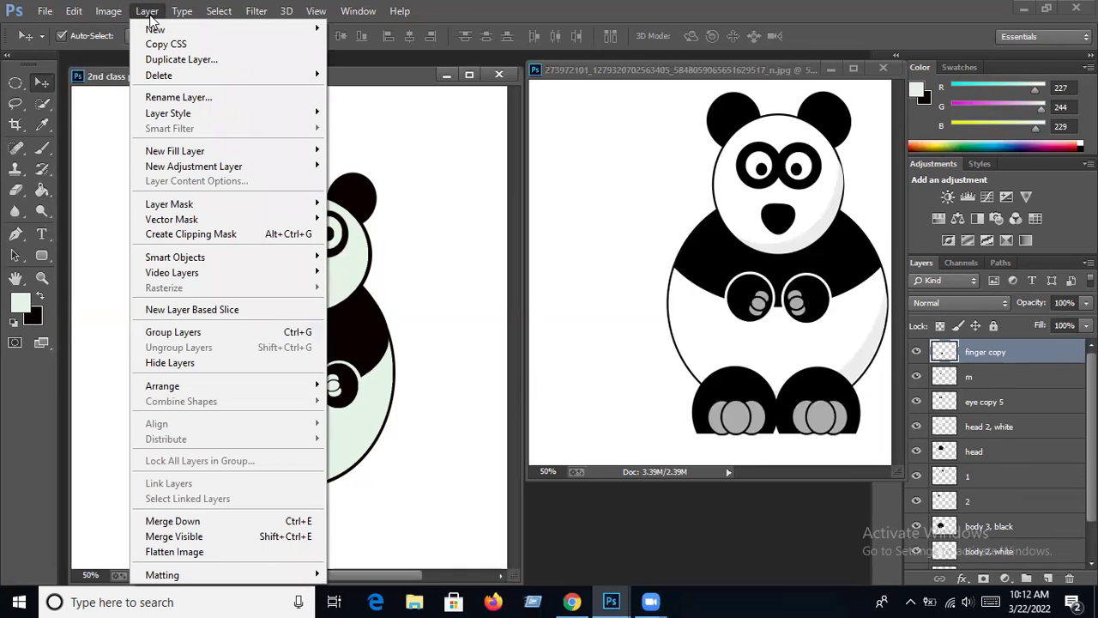
Duplicate the paw layer as 'finger copy 2' and move it to the left side
click(180, 59)
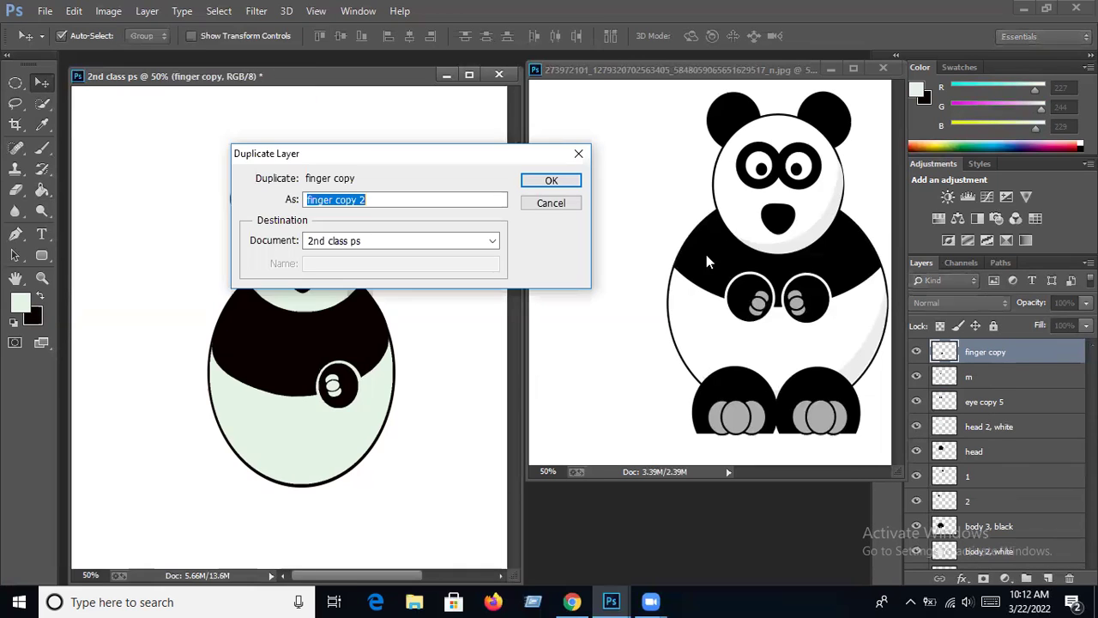
click(555, 181)
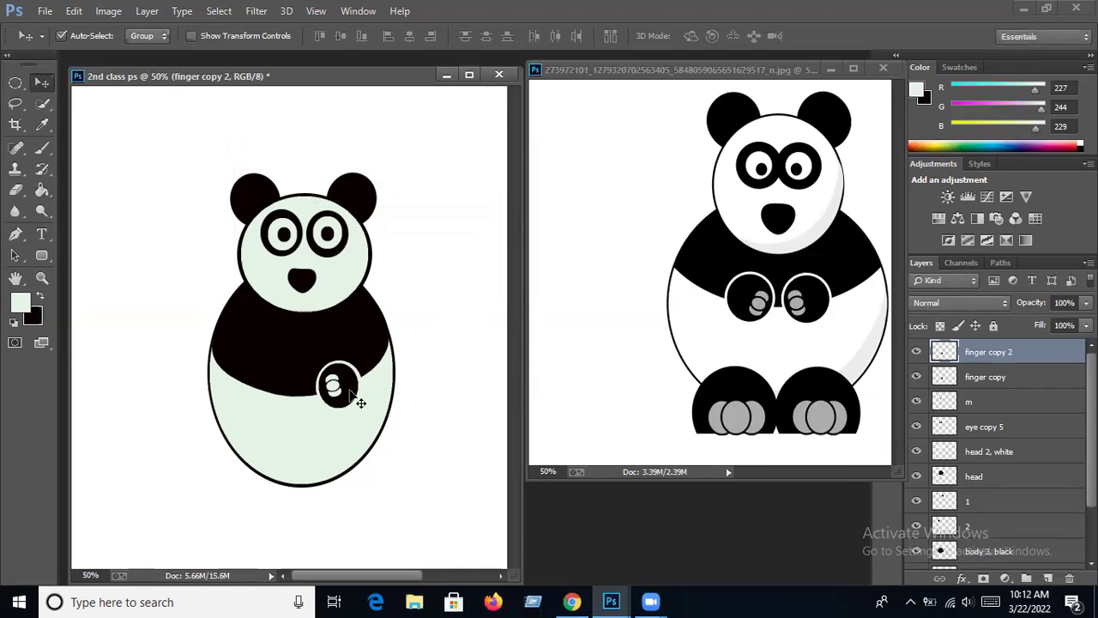
drag(360, 401, 294, 400)
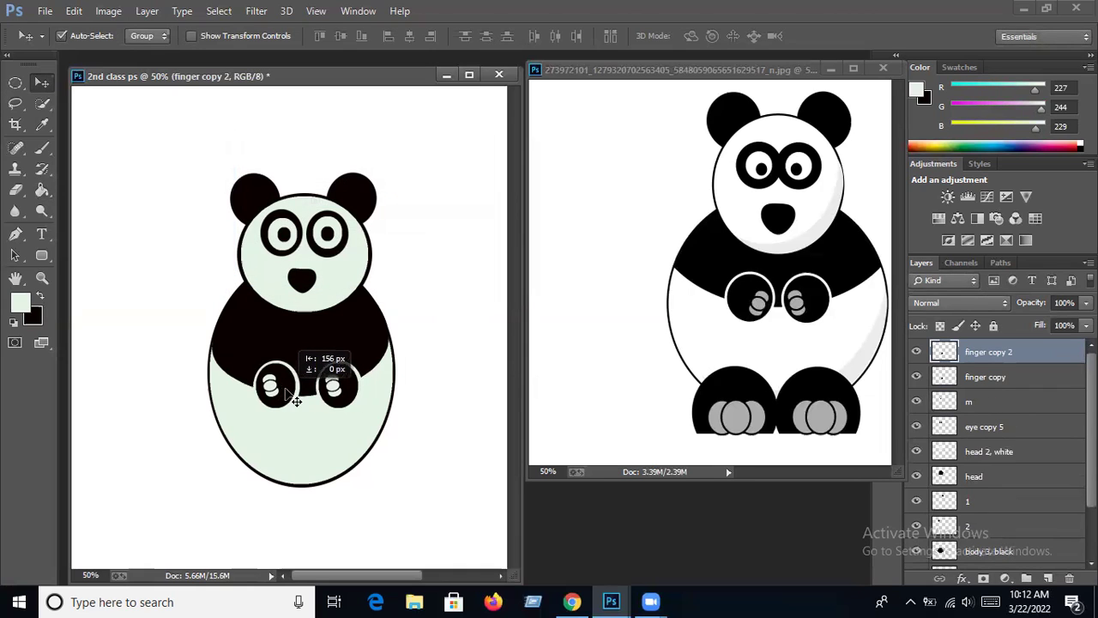
Rotate the left paw to about -172 degrees and fine-tune its position on the body
click(74, 10)
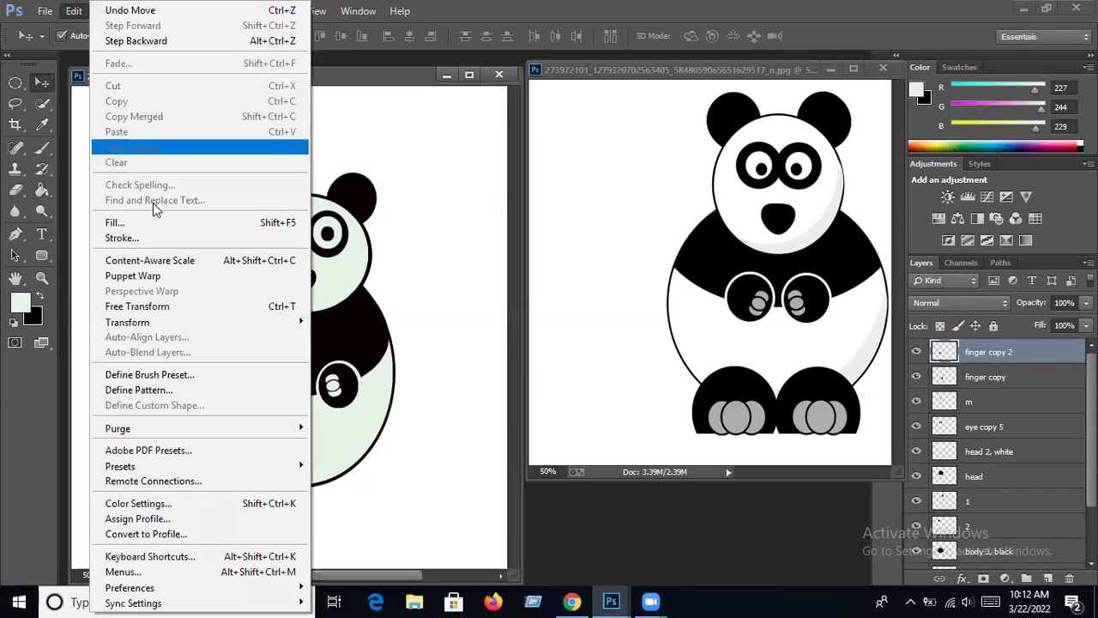
click(144, 307)
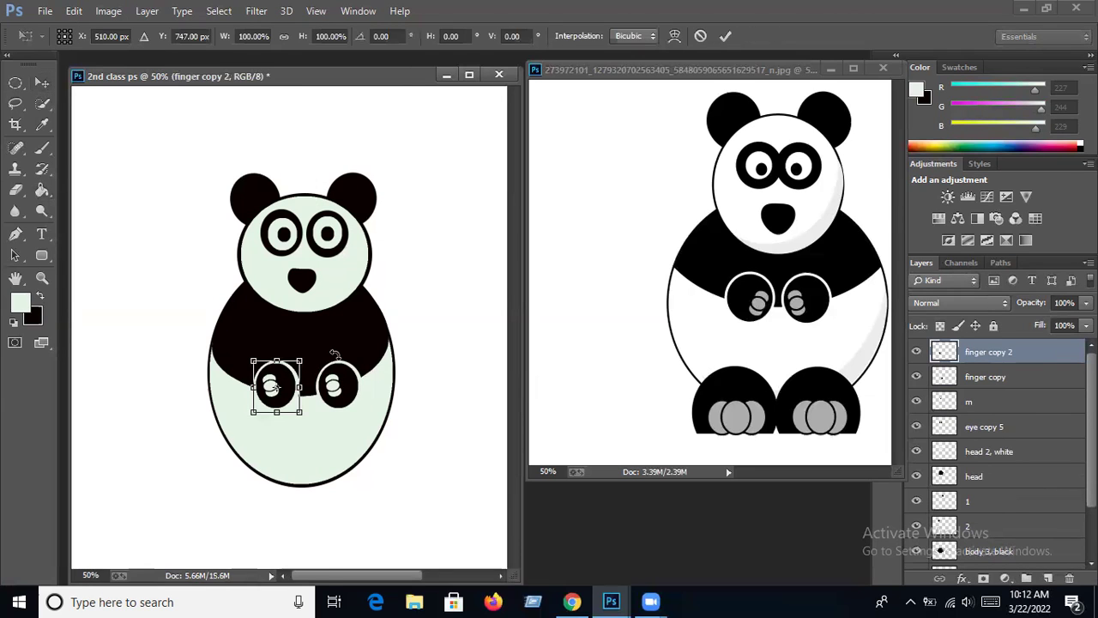
drag(315, 344, 233, 435)
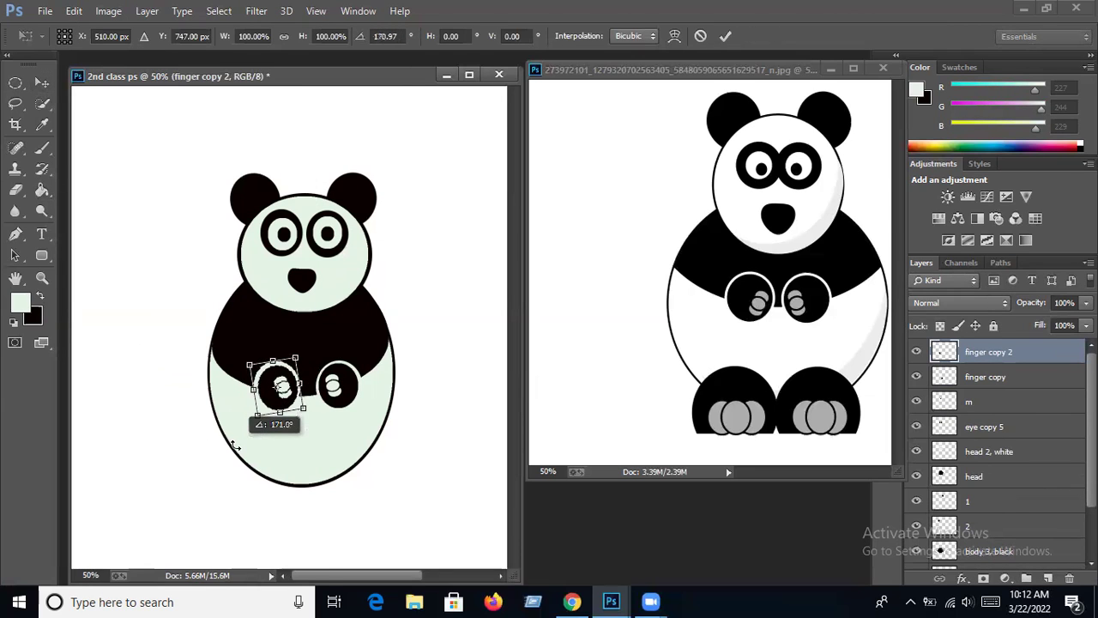
drag(233, 435, 238, 416)
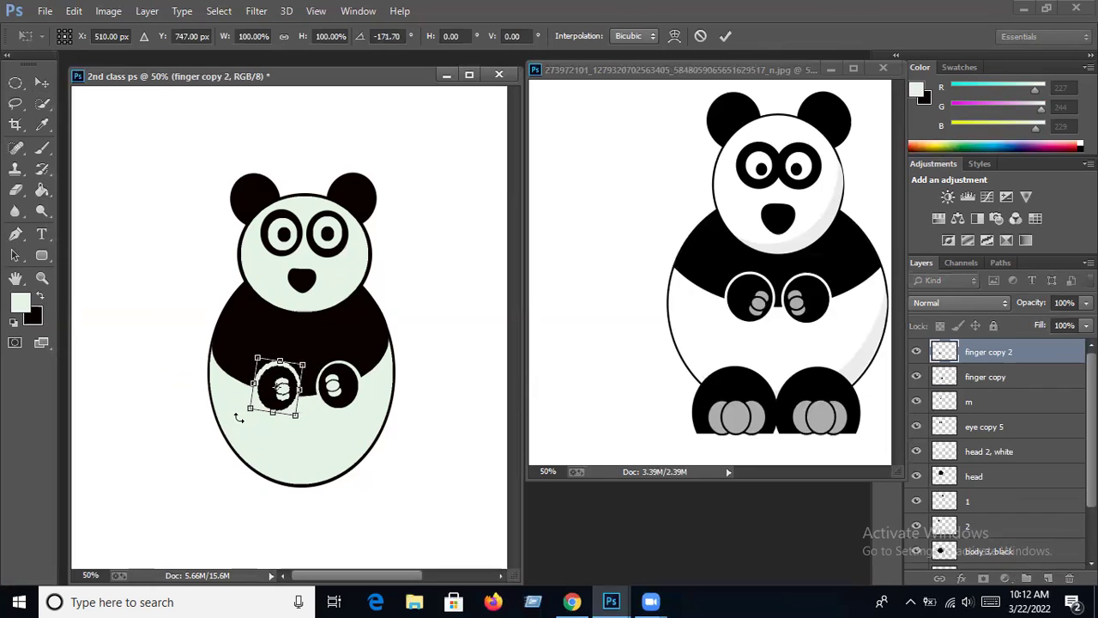
key(Return)
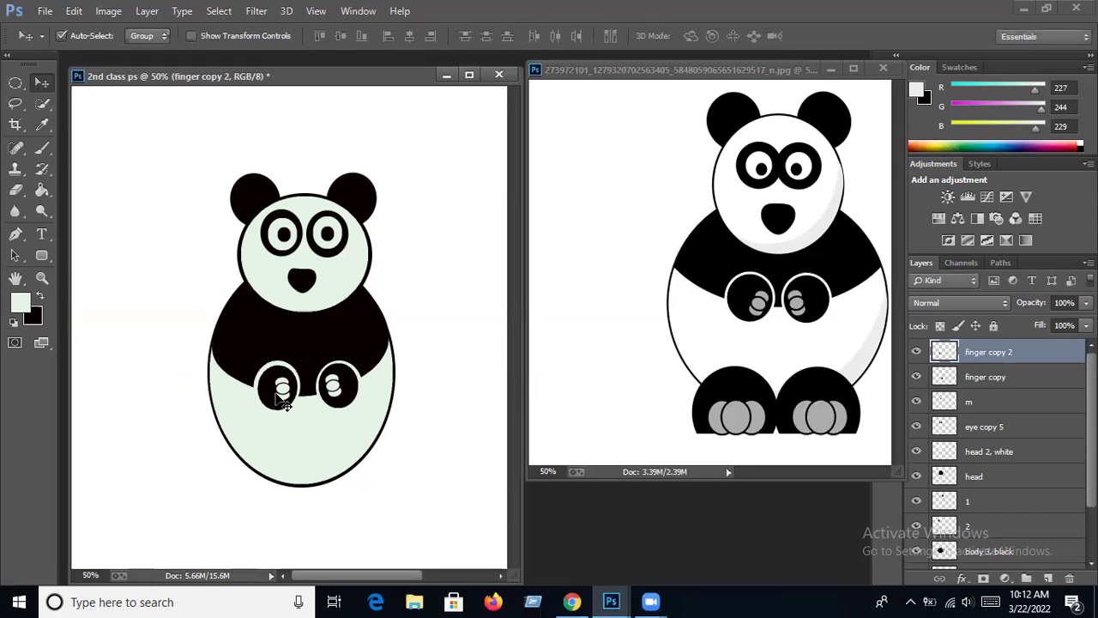
drag(276, 402, 264, 392)
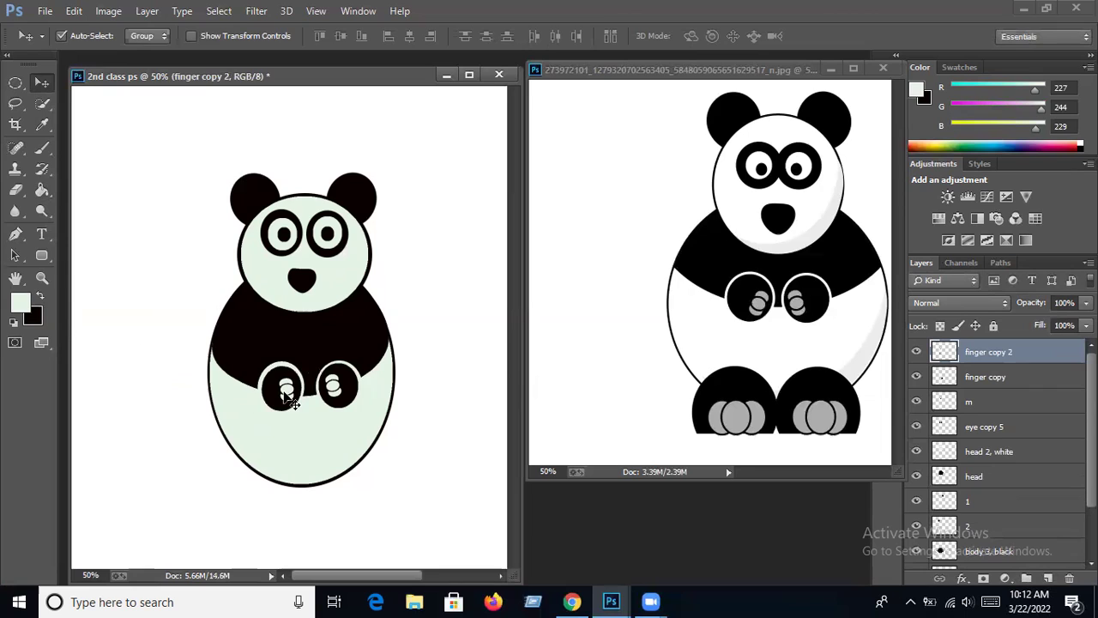
mouse_move(267, 394)
mouse_down()
mouse_move(338, 391)
mouse_move(272, 397)
mouse_up()
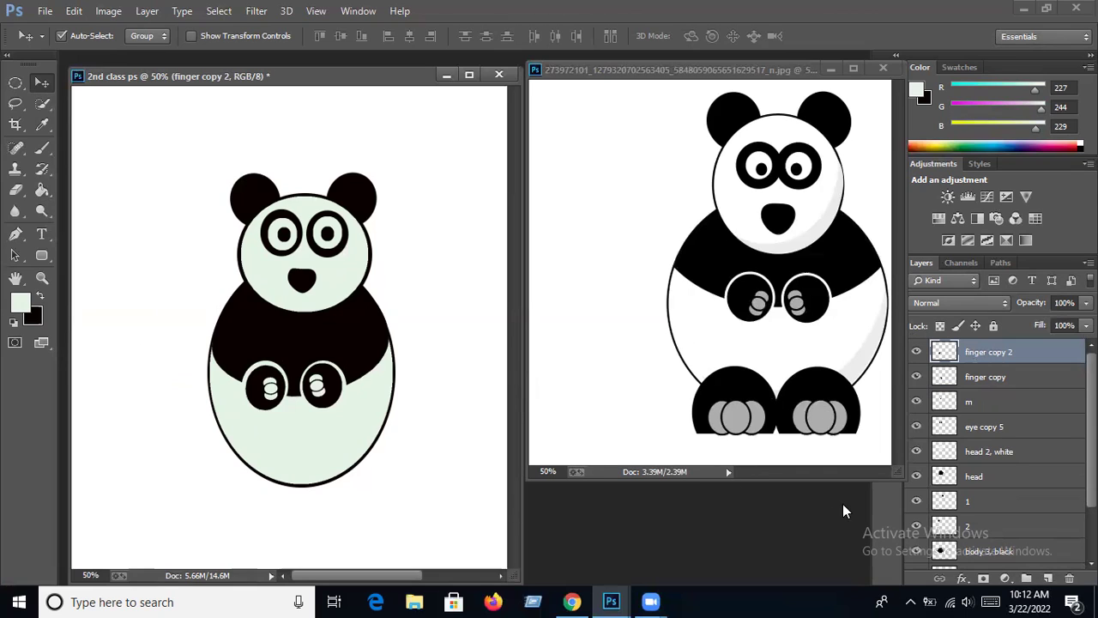
Select a circle below the belly and intersect it with a rectangle to flatten its bottom
click(15, 83)
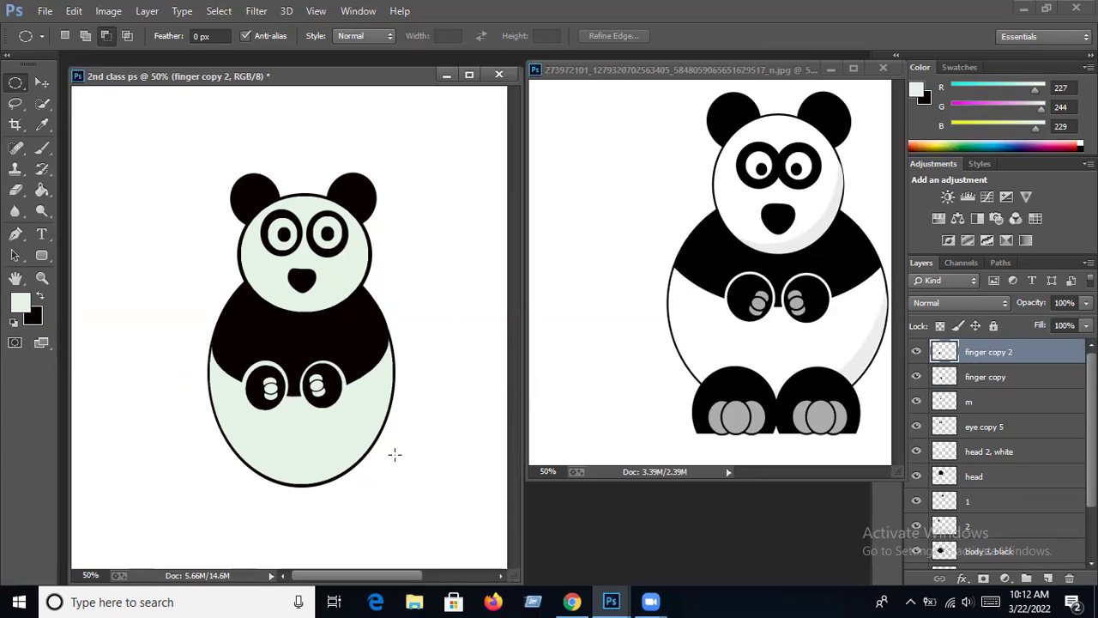
drag(222, 455, 302, 537)
drag(304, 537, 223, 454)
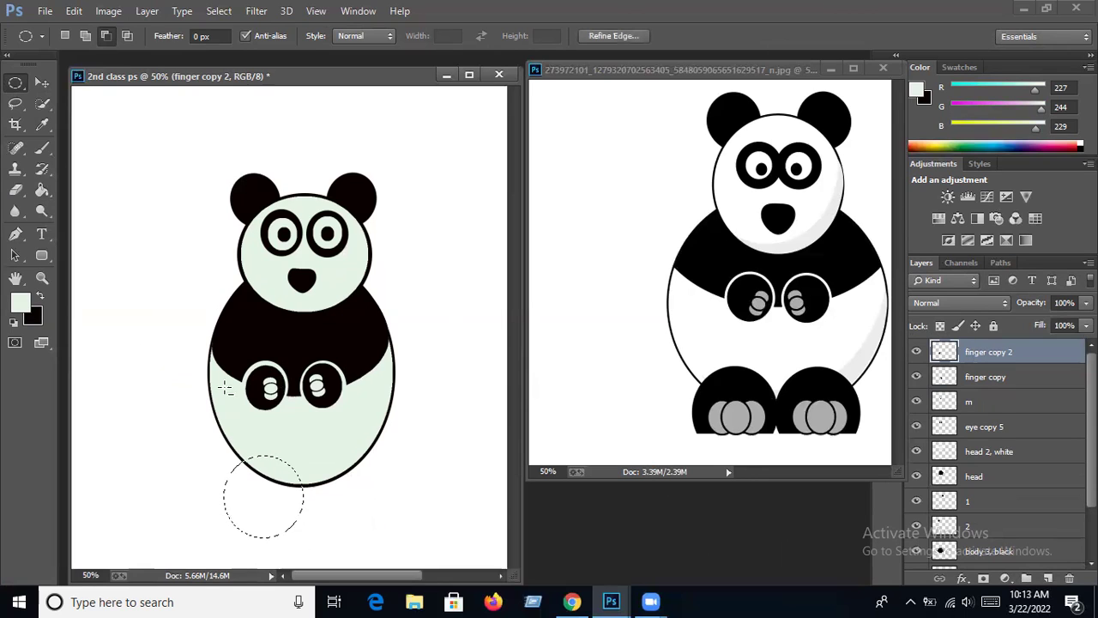
click(125, 36)
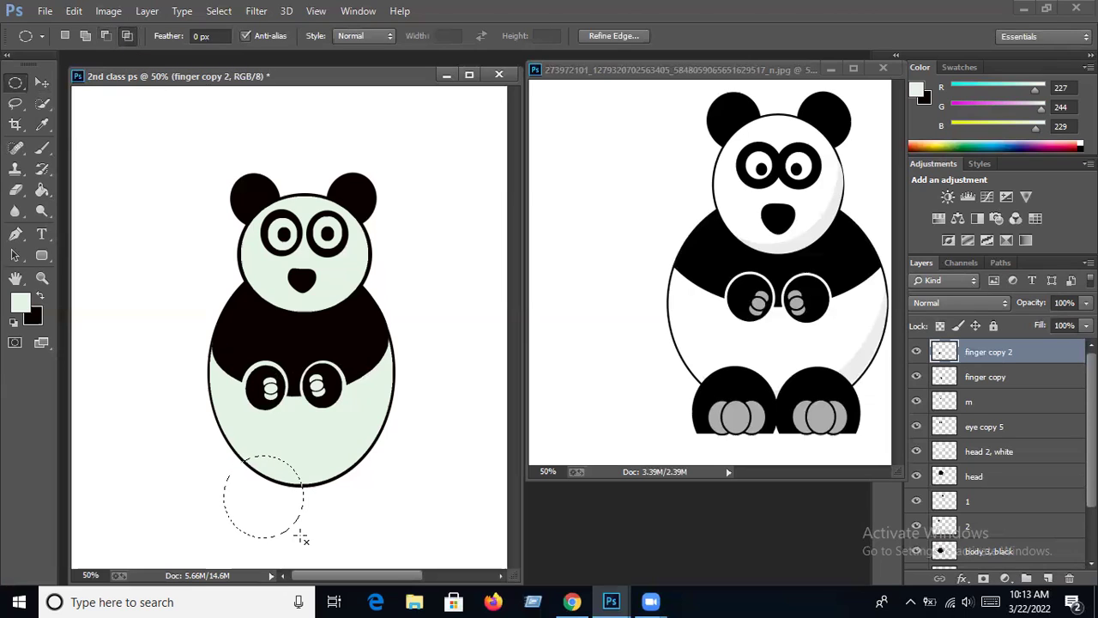
right_click(15, 84)
click(52, 82)
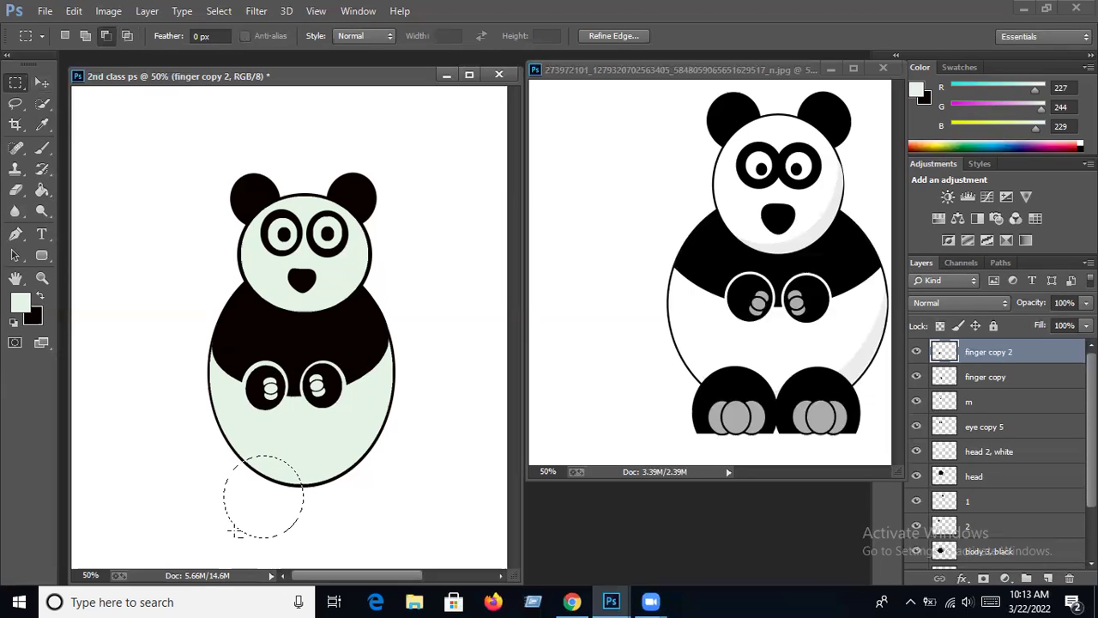
drag(197, 521, 347, 556)
Add a new layer named 'tell'
click(1047, 577)
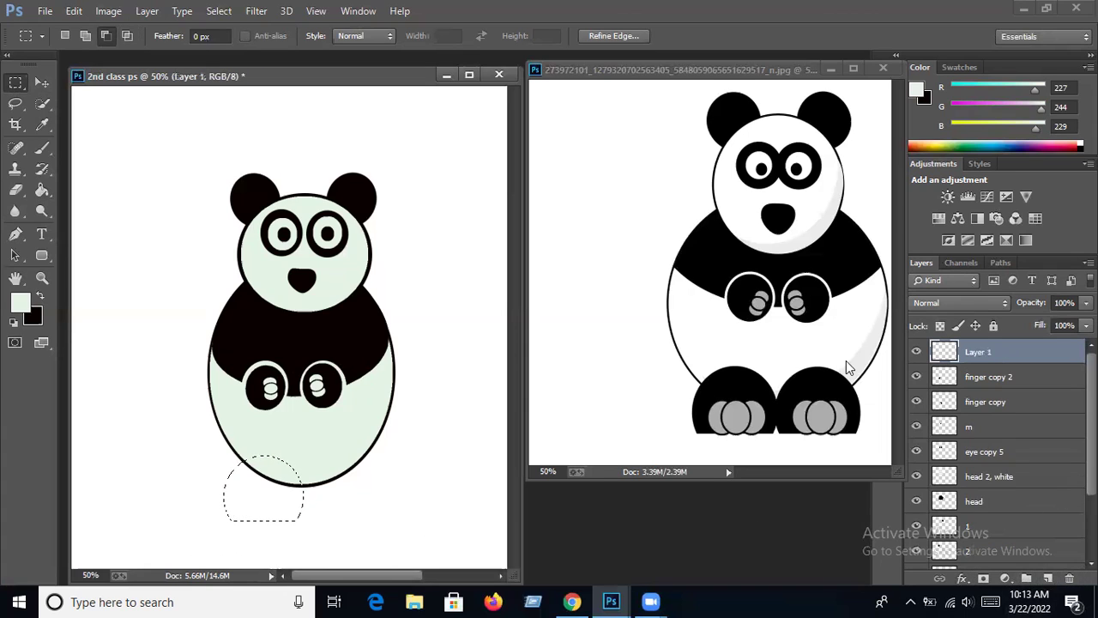
double_click(979, 352)
text(tell)
key(Return)
Fill the flat-bottomed circle black, deselect, and move the tail up against the body's lower left
click(40, 294)
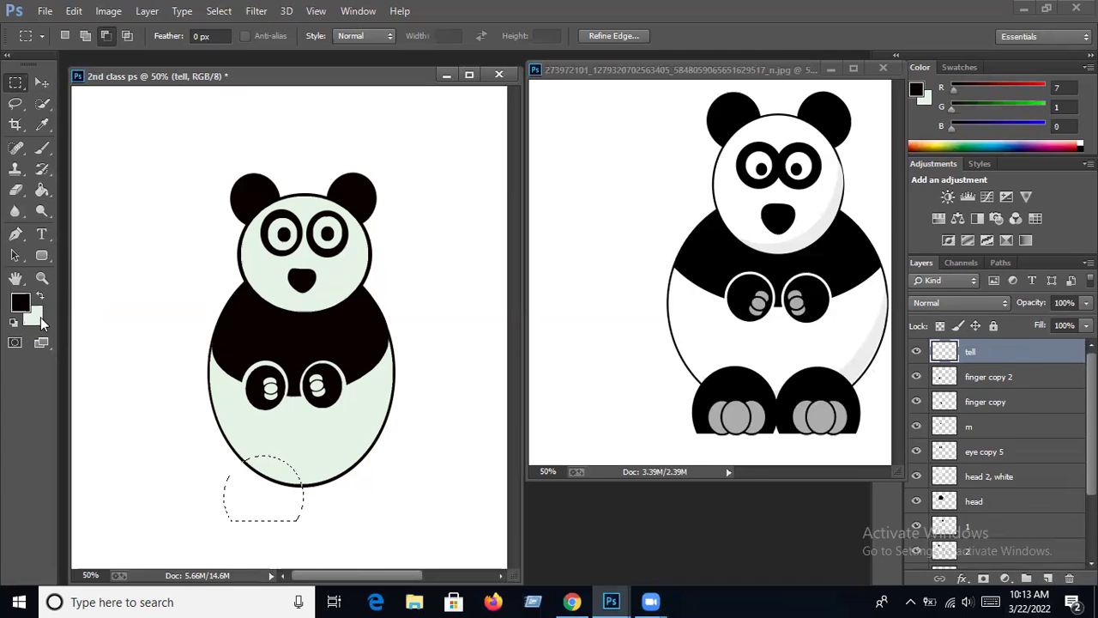
click(41, 190)
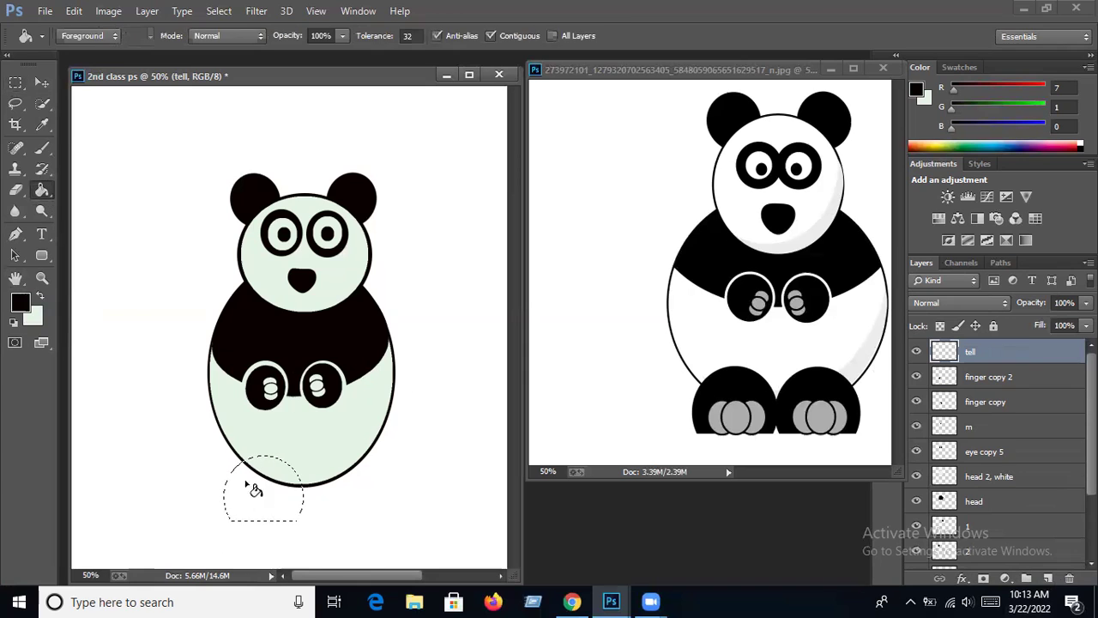
click(281, 507)
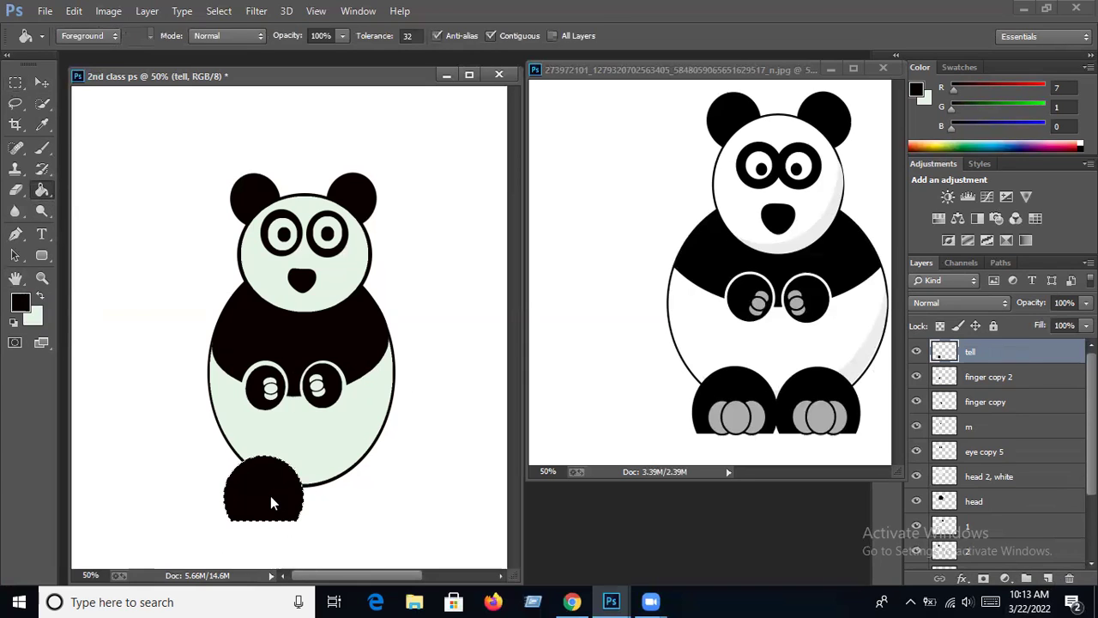
click(219, 11)
click(232, 41)
click(41, 83)
drag(263, 497, 263, 478)
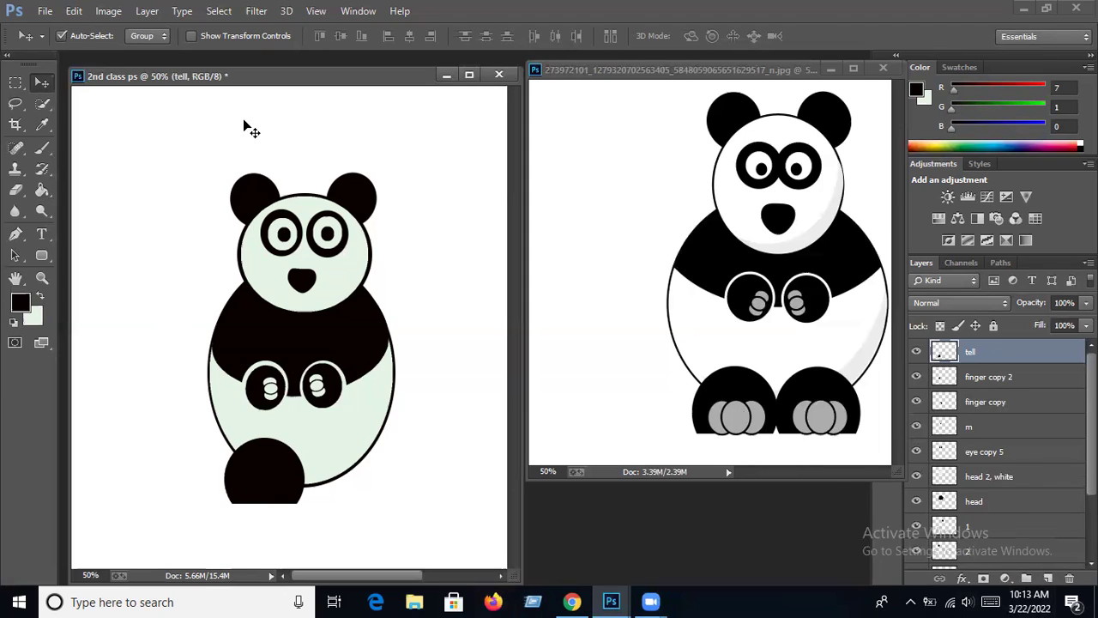
Draw a small elliptical selection to the right of the panda's head
click(14, 83)
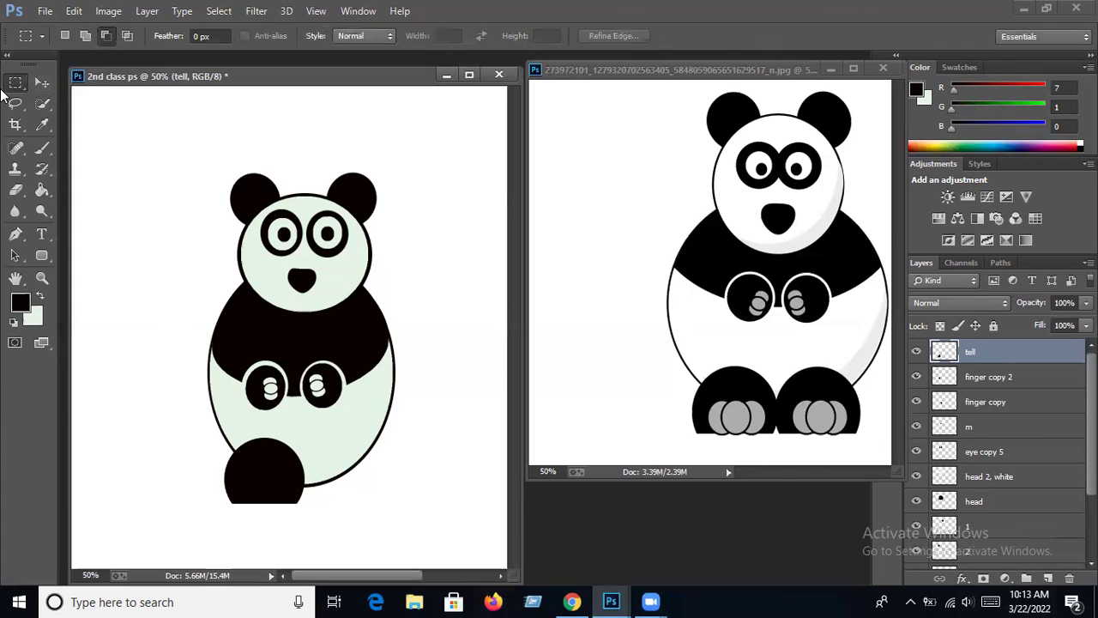
right_click(14, 86)
click(60, 94)
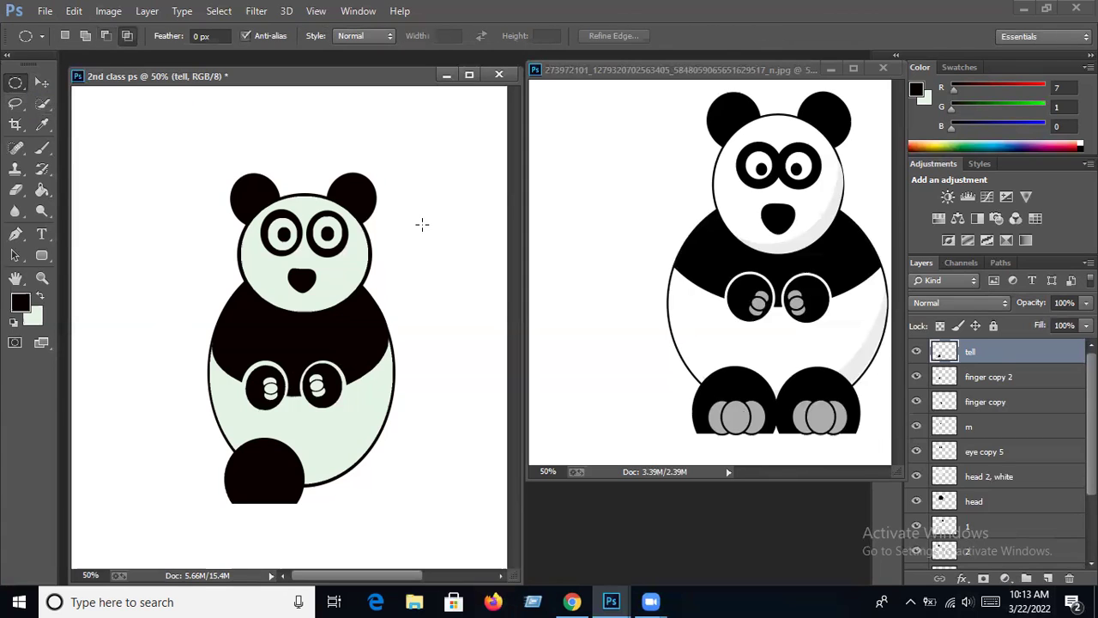
drag(424, 224, 458, 283)
Add a new layer named 'finger', fill the oval black and deselect
click(1047, 578)
double_click(979, 353)
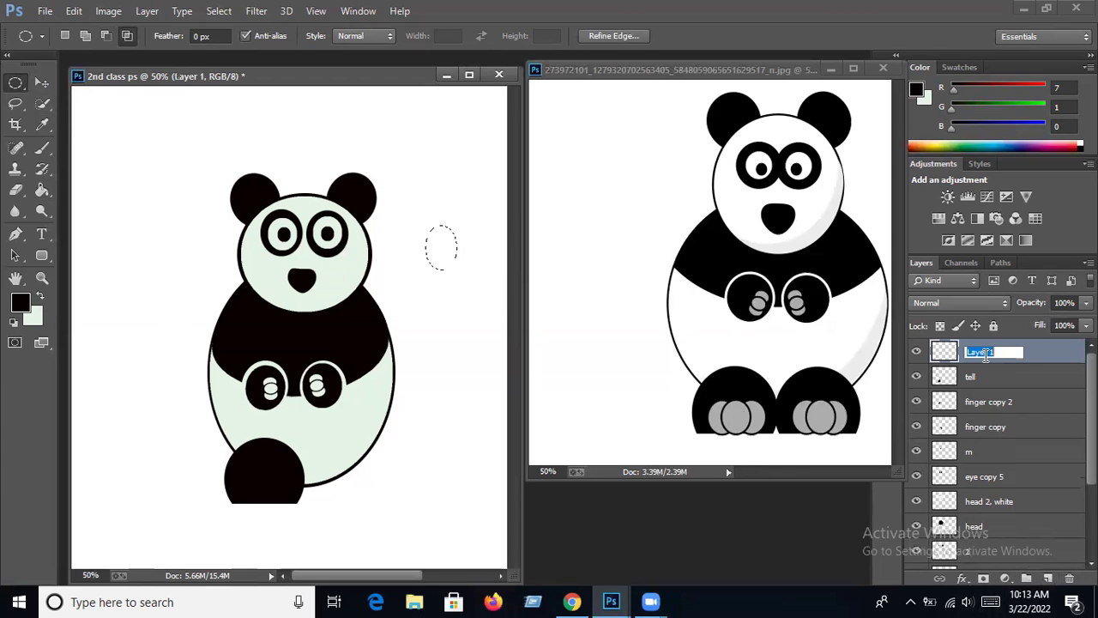
text(finger)
key(Return)
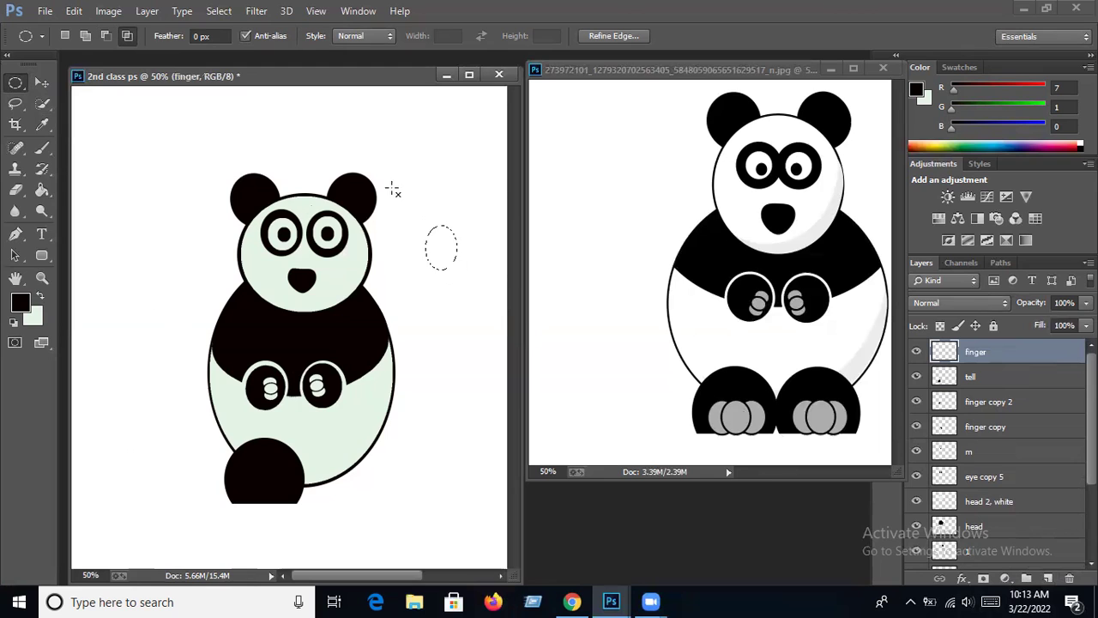
click(42, 189)
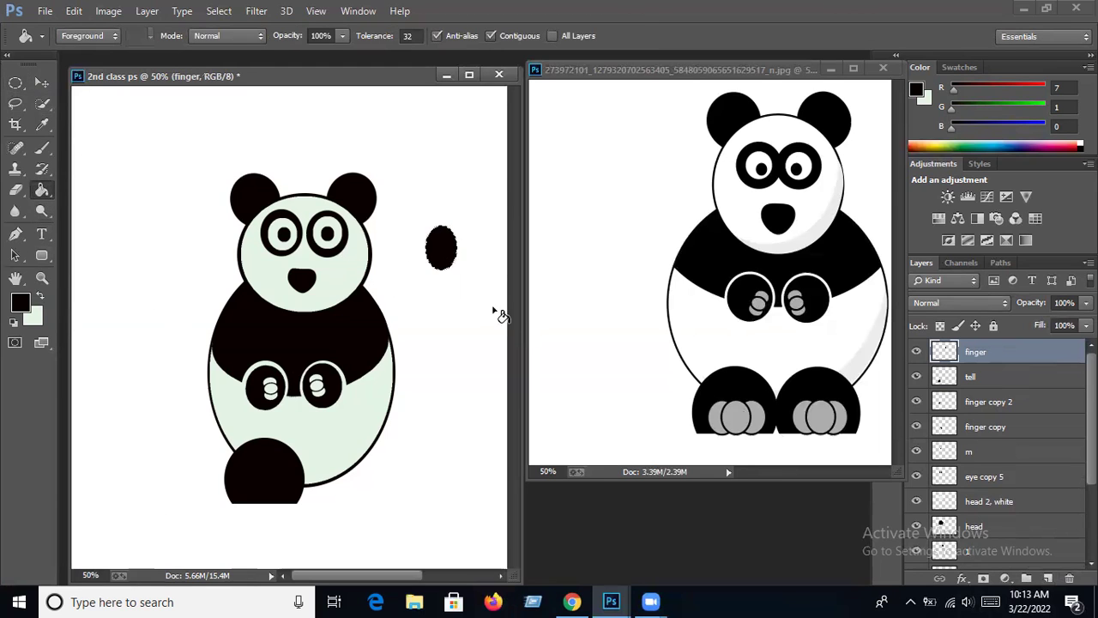
click(219, 10)
click(233, 42)
click(147, 12)
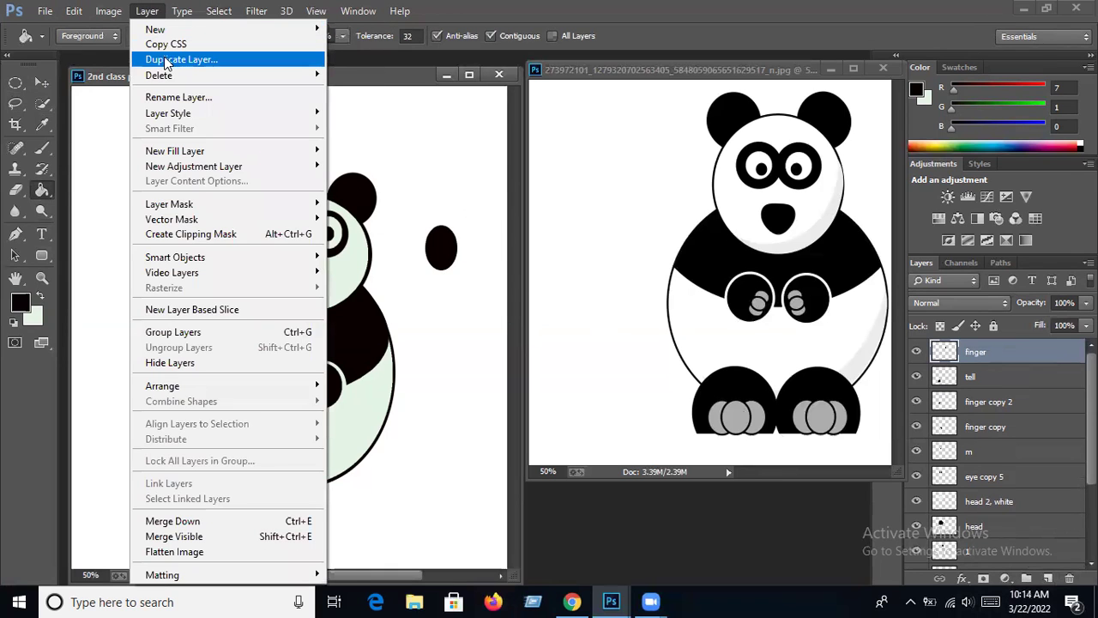
Duplicate the finger layer and fill the copied oval with light green
click(168, 60)
click(556, 179)
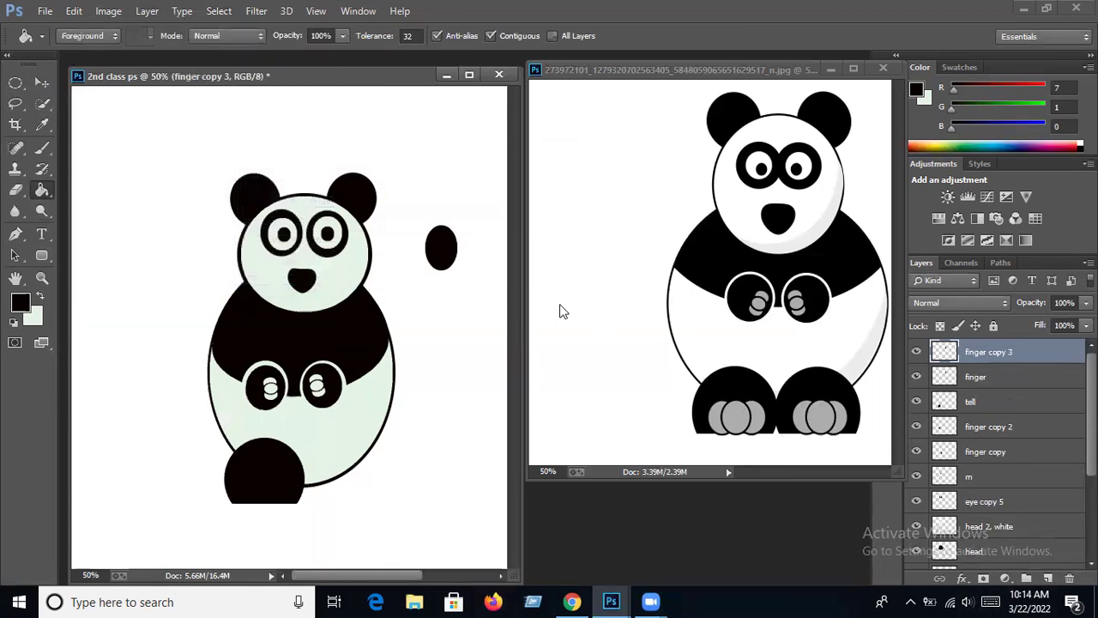
click(42, 82)
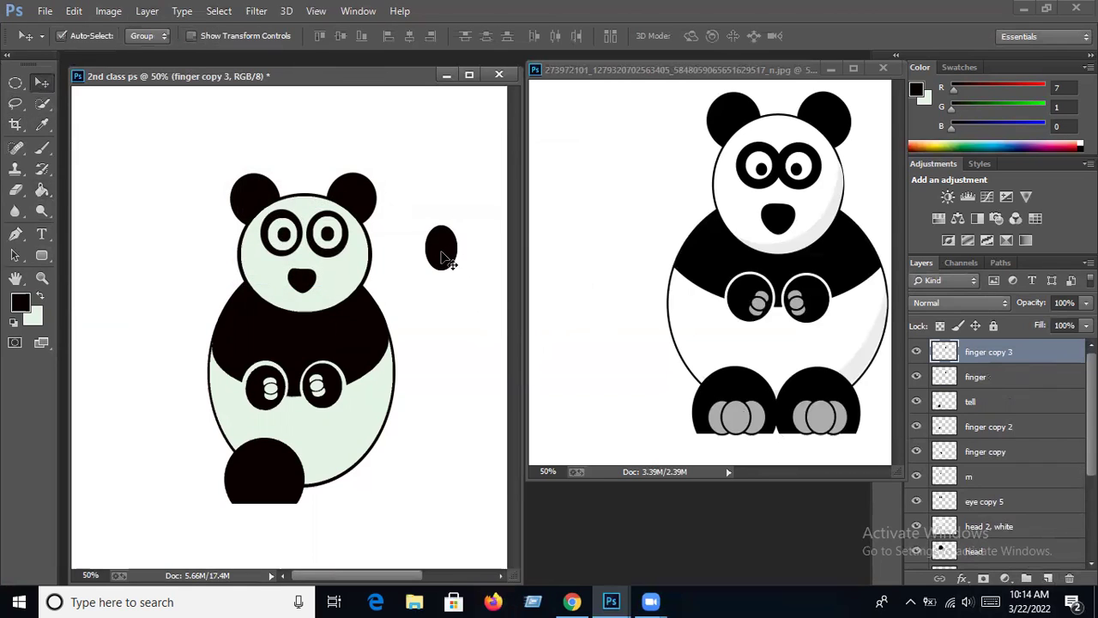
click(40, 295)
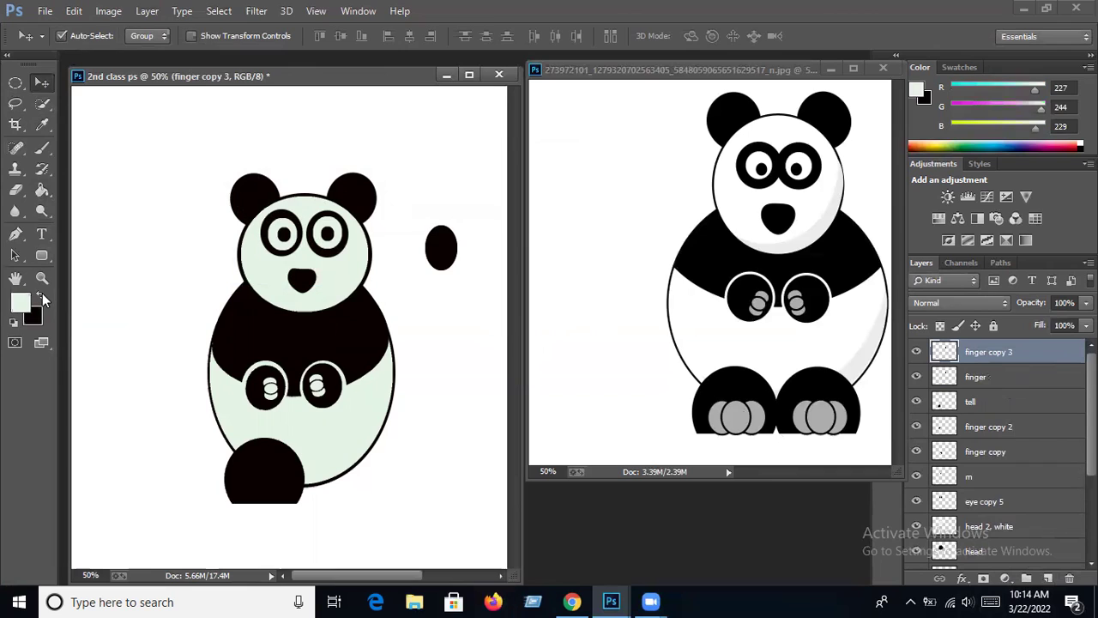
click(45, 190)
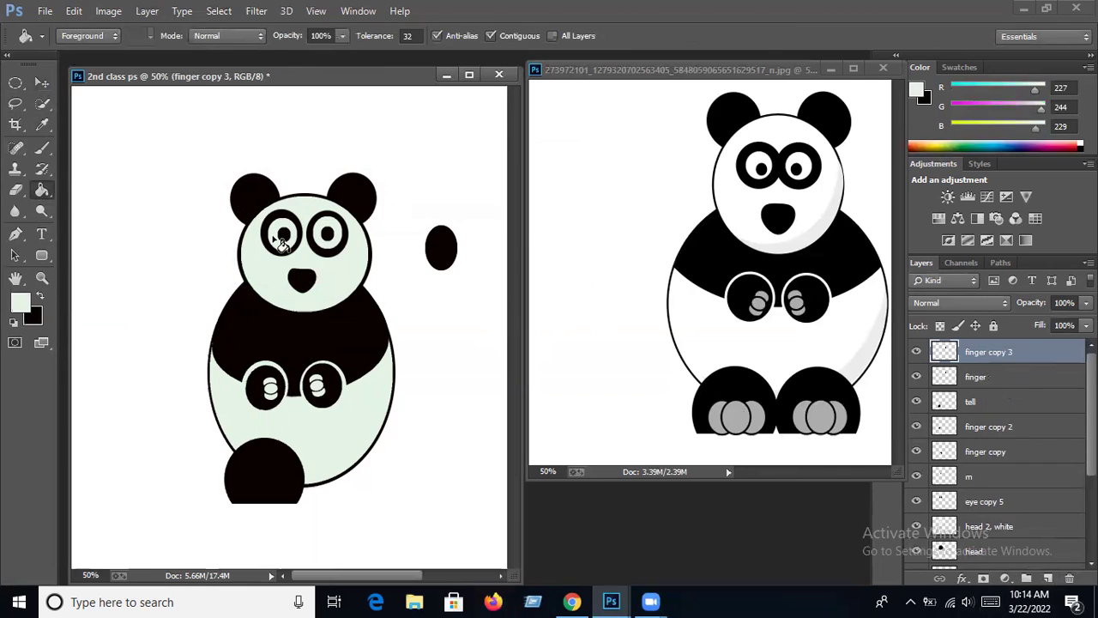
click(444, 248)
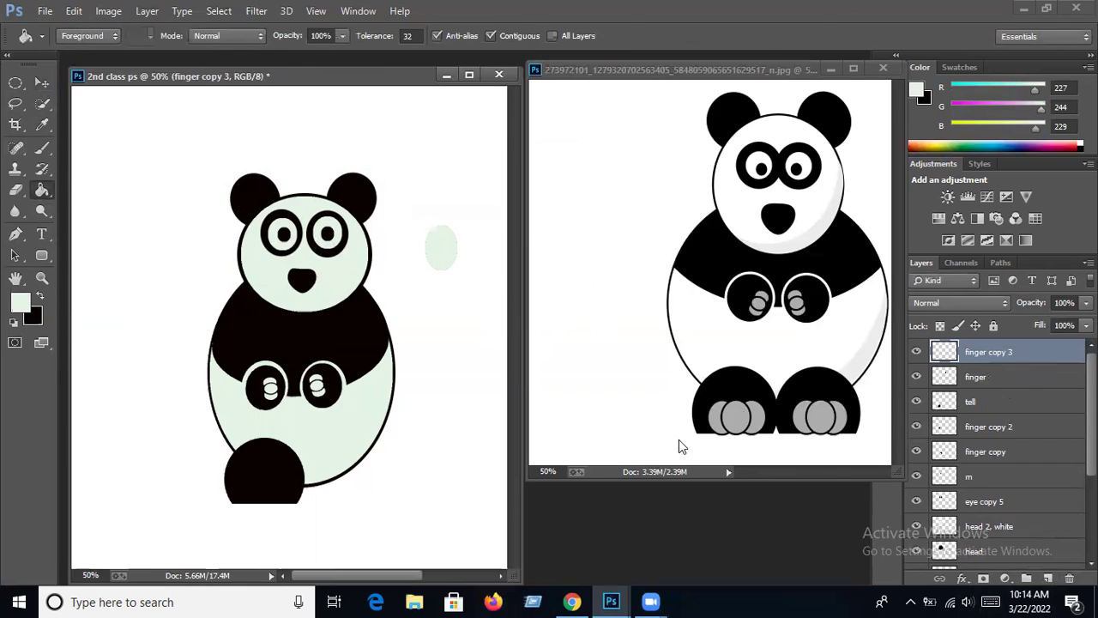
Free Transform the light green oval down to about 84%, leaving a black rim
click(74, 11)
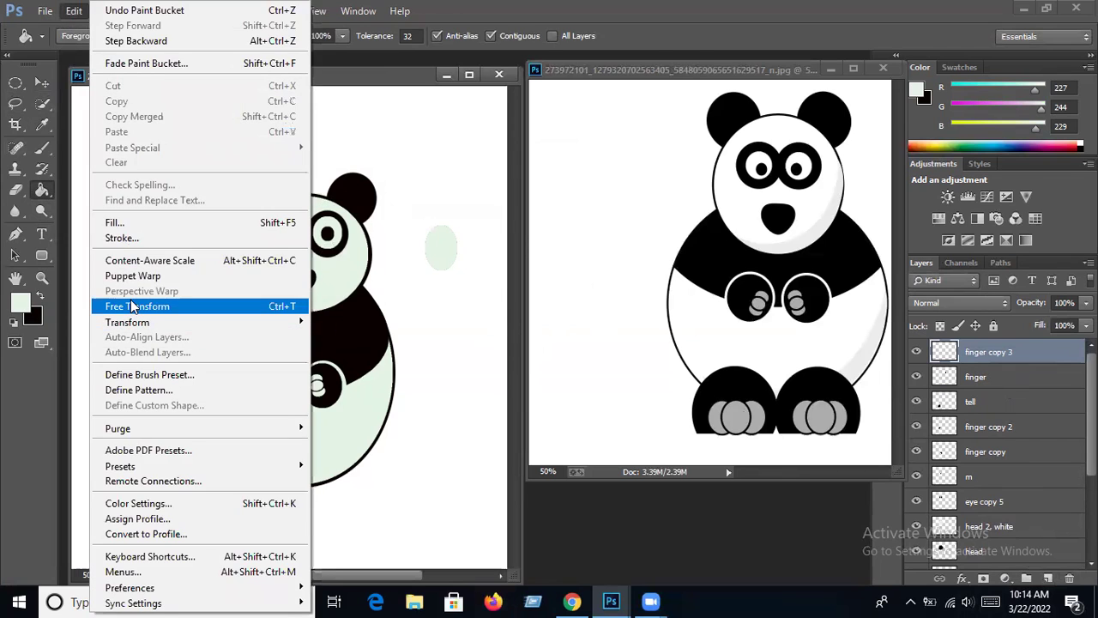
click(133, 307)
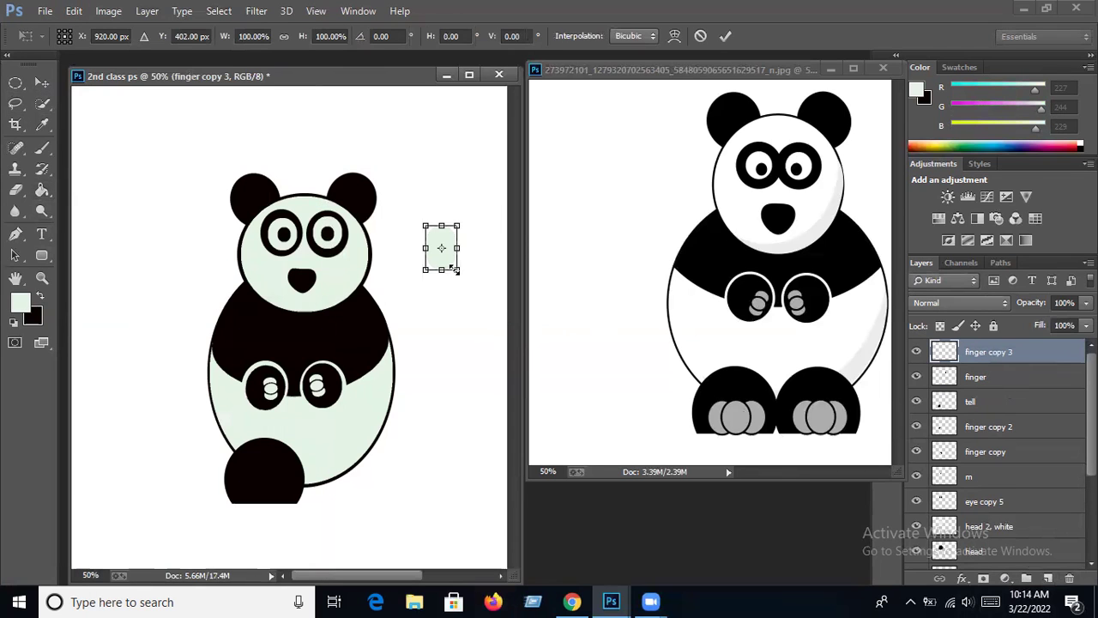
drag(455, 269, 455, 265)
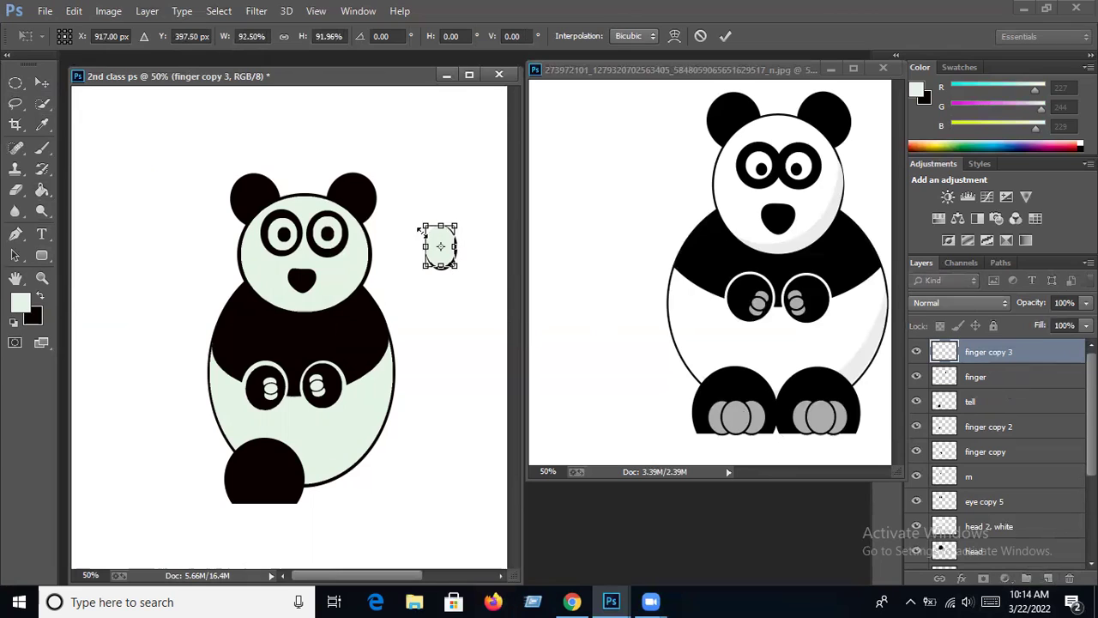
drag(425, 227, 428, 230)
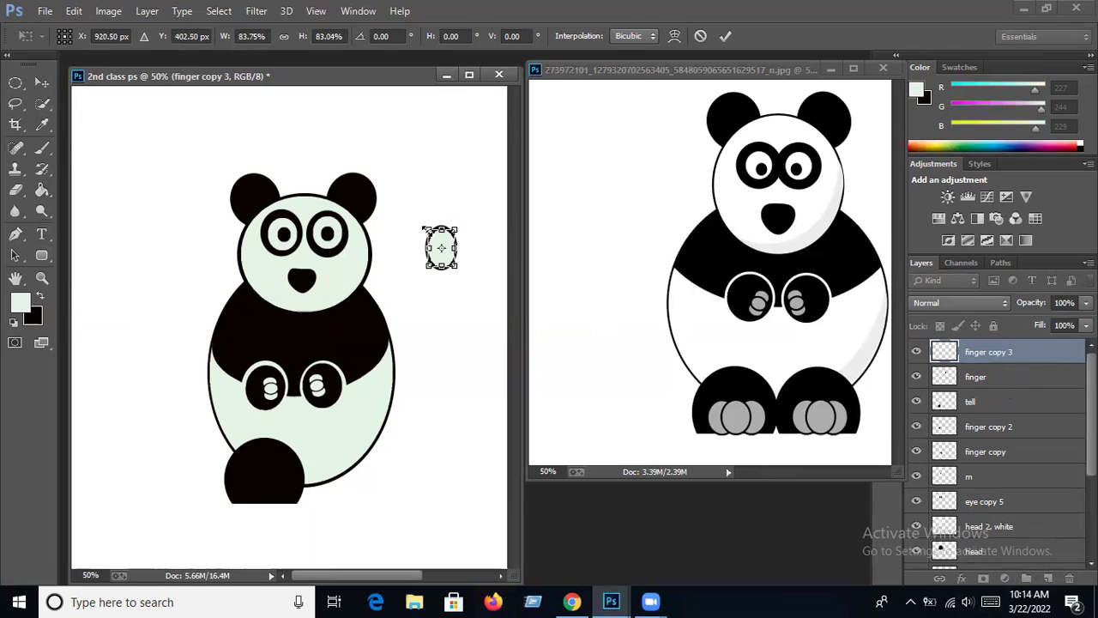
key(Return)
key(g)
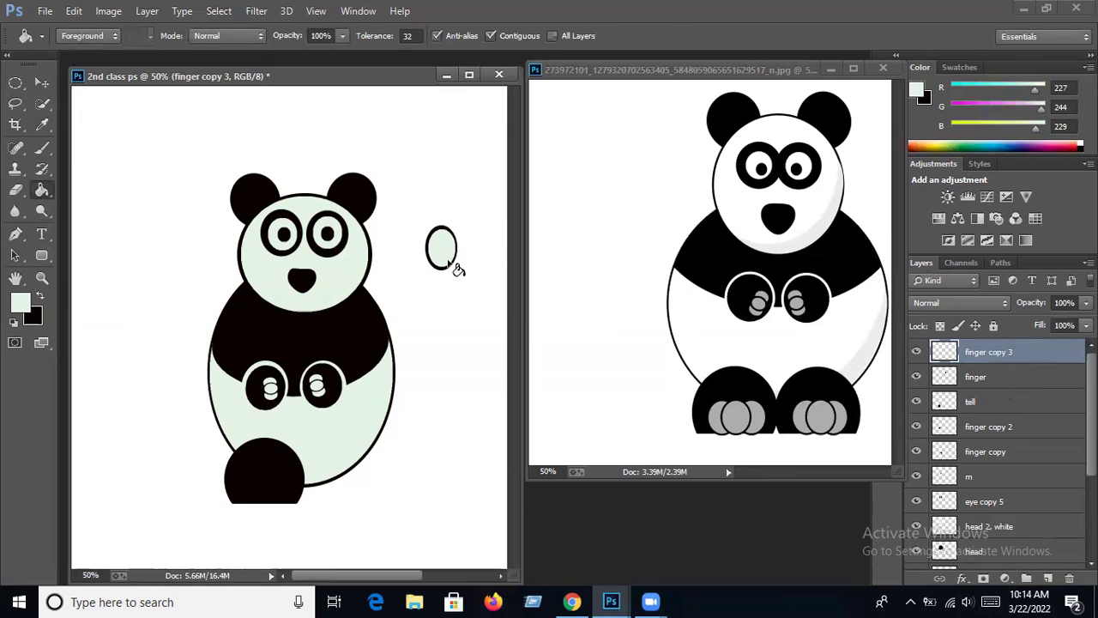
click(147, 11)
click(222, 64)
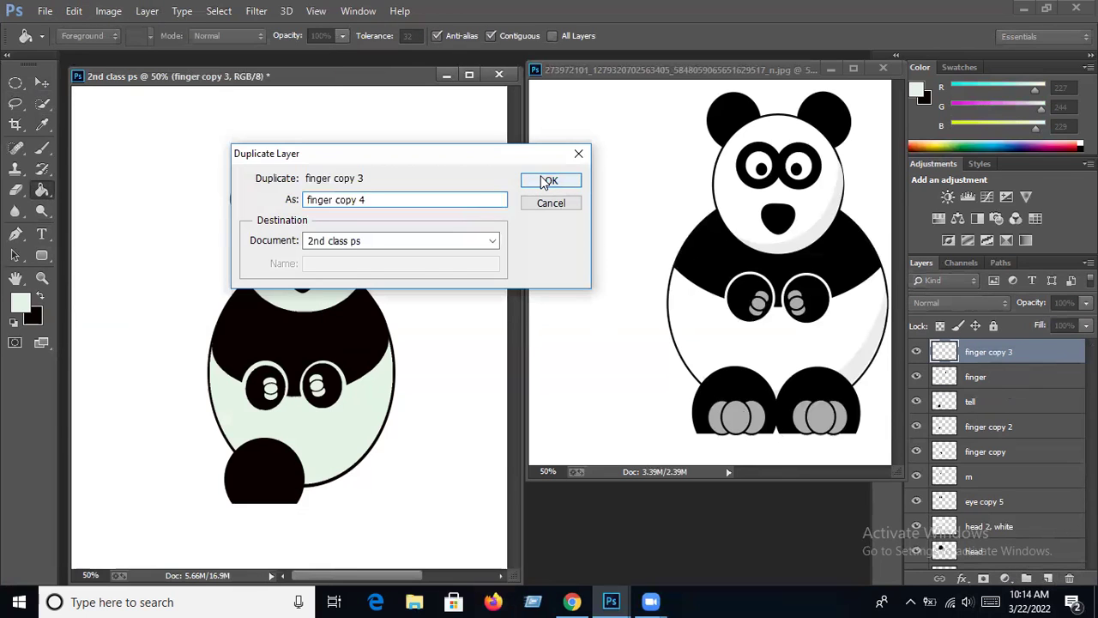
Create finger copy 4 and move it to the right of the original toe
click(551, 180)
click(41, 82)
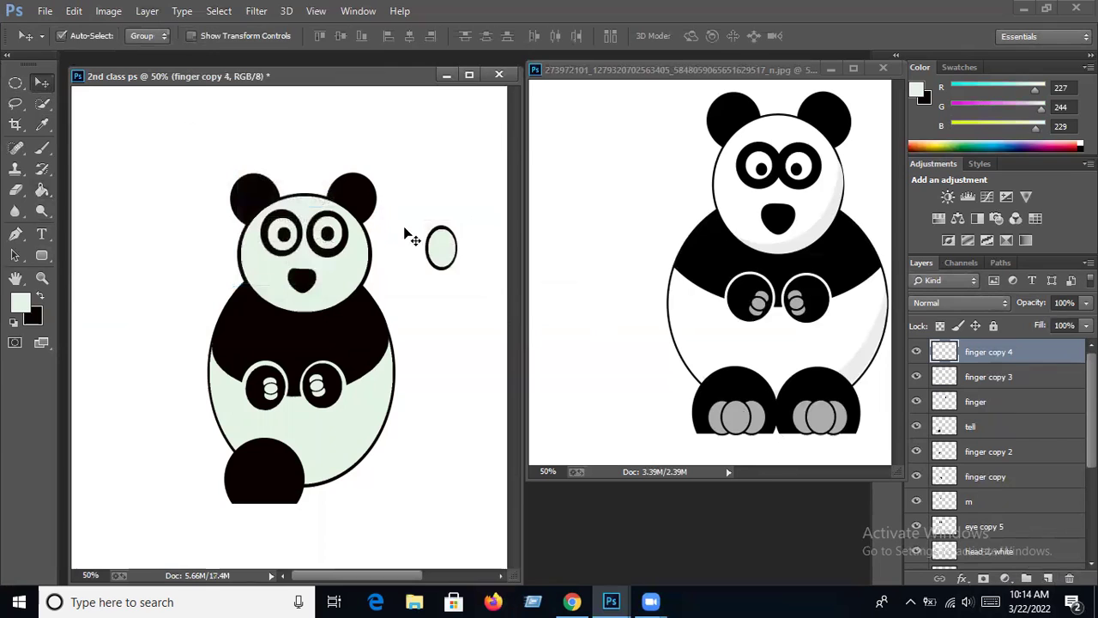
drag(442, 252, 464, 257)
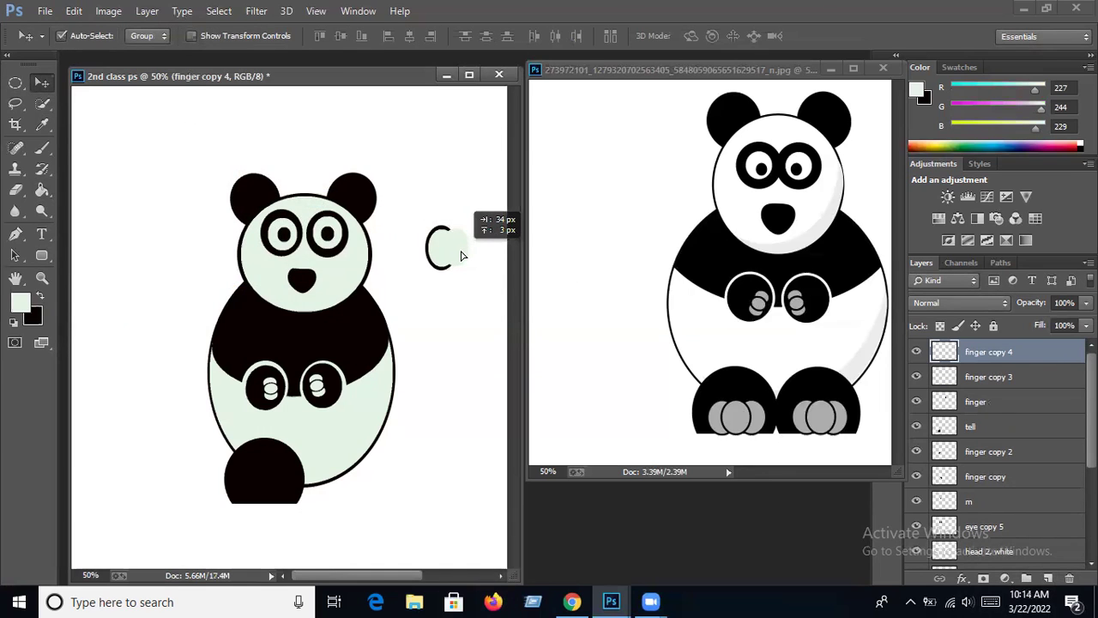
drag(464, 258, 466, 255)
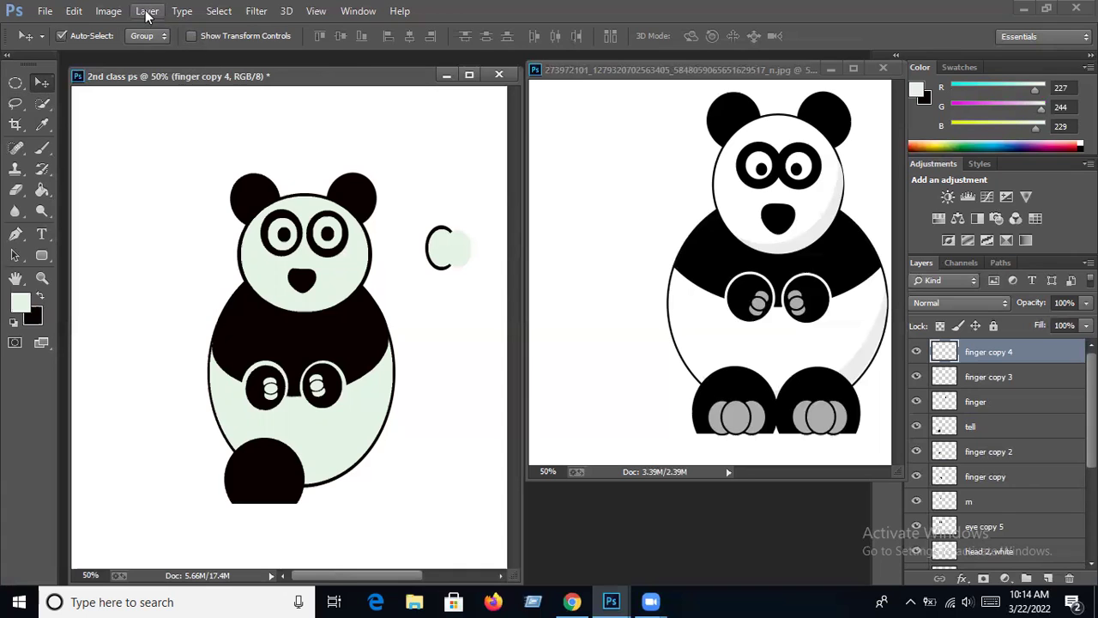
Place finger copy 5 on the left and stack both copies beneath the finger layer
click(147, 11)
key(Return)
click(553, 183)
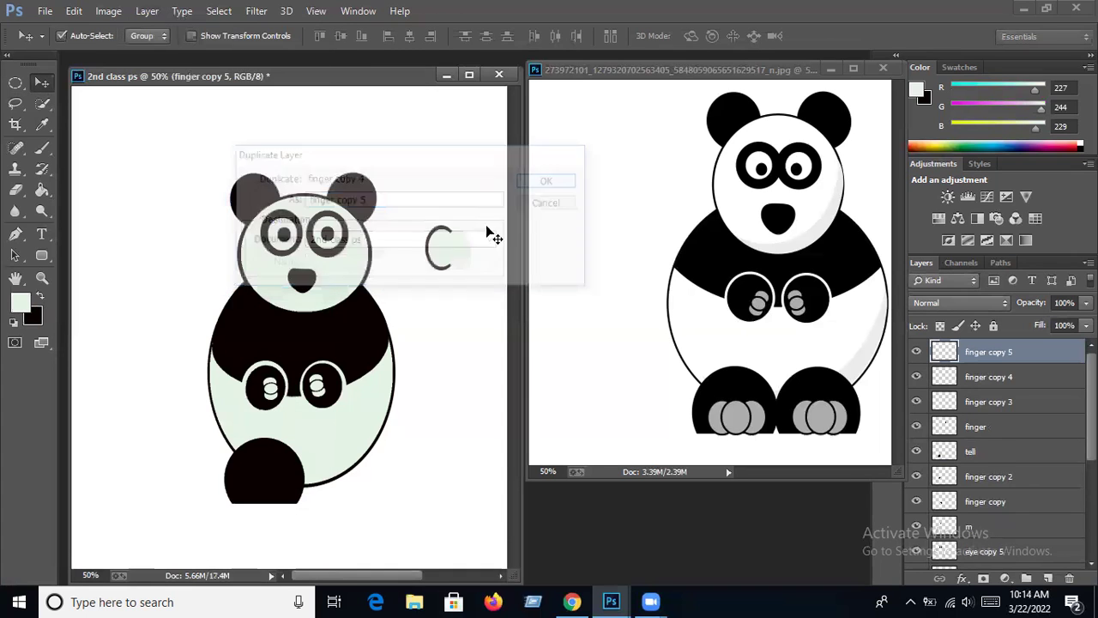
drag(453, 254, 424, 255)
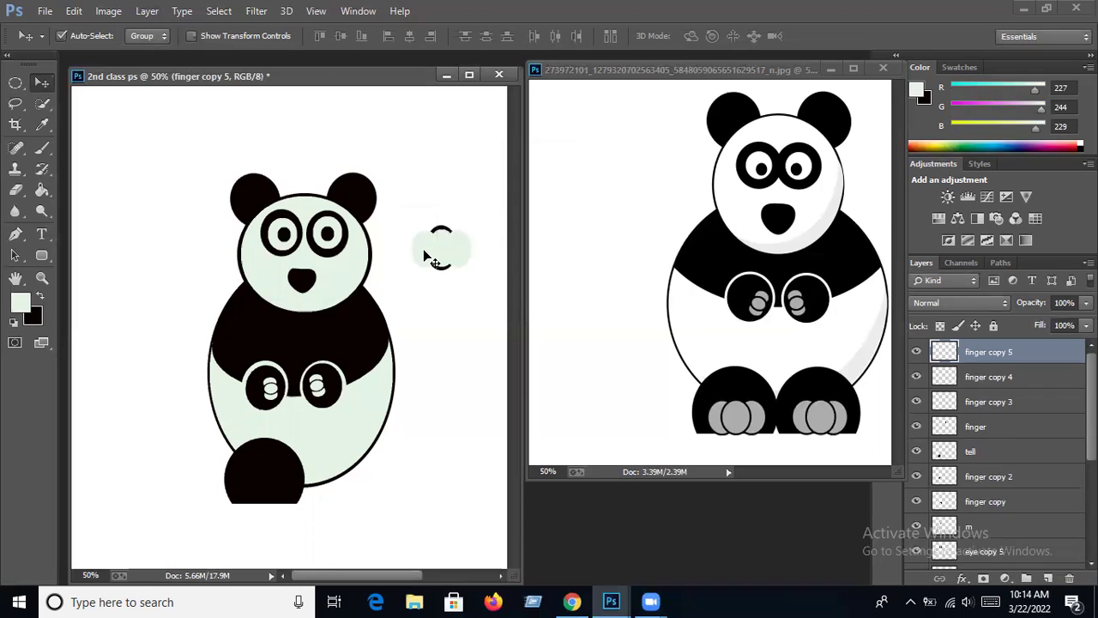
ctrl+click(995, 377)
drag(1003, 371, 1006, 437)
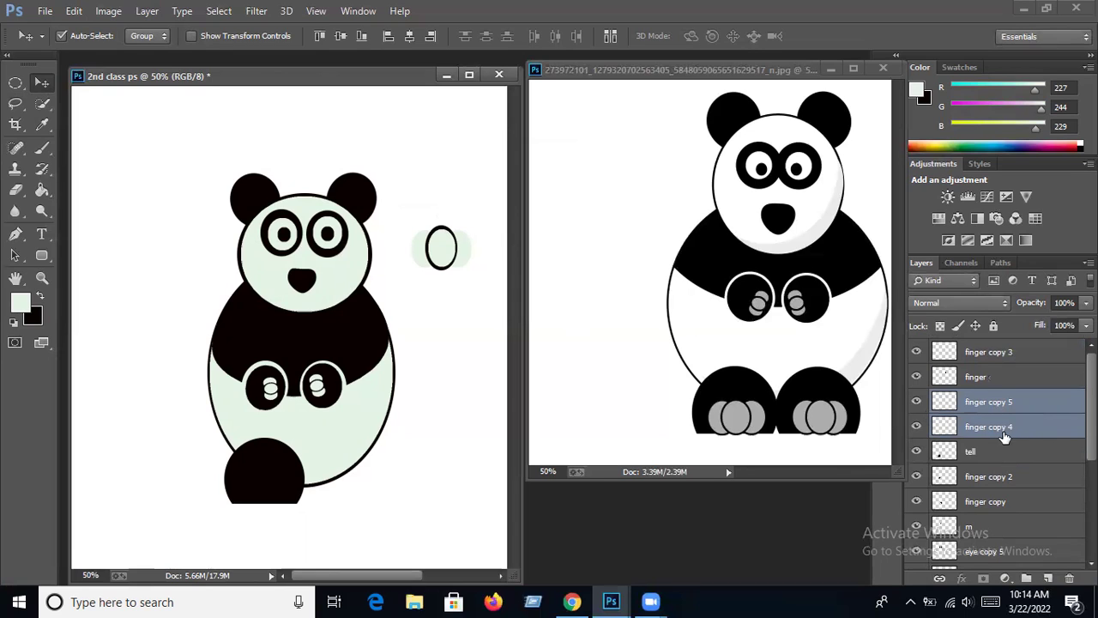
Move the selected finger layers onto the bottom-left foot and scale them to about 80%
ctrl+click(986, 379)
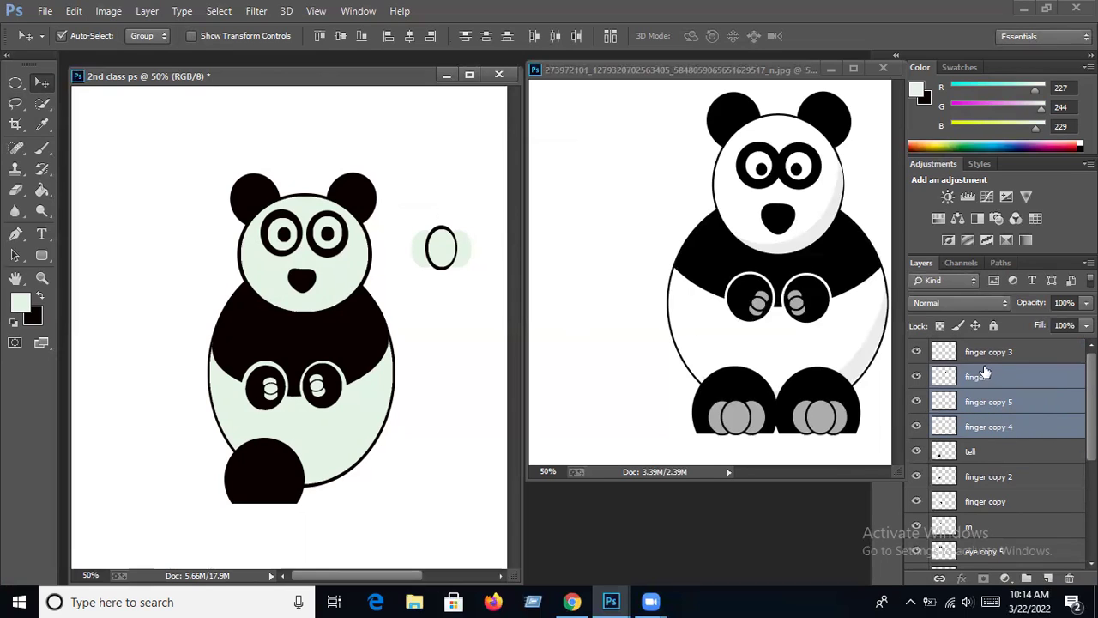
ctrl+click(990, 357)
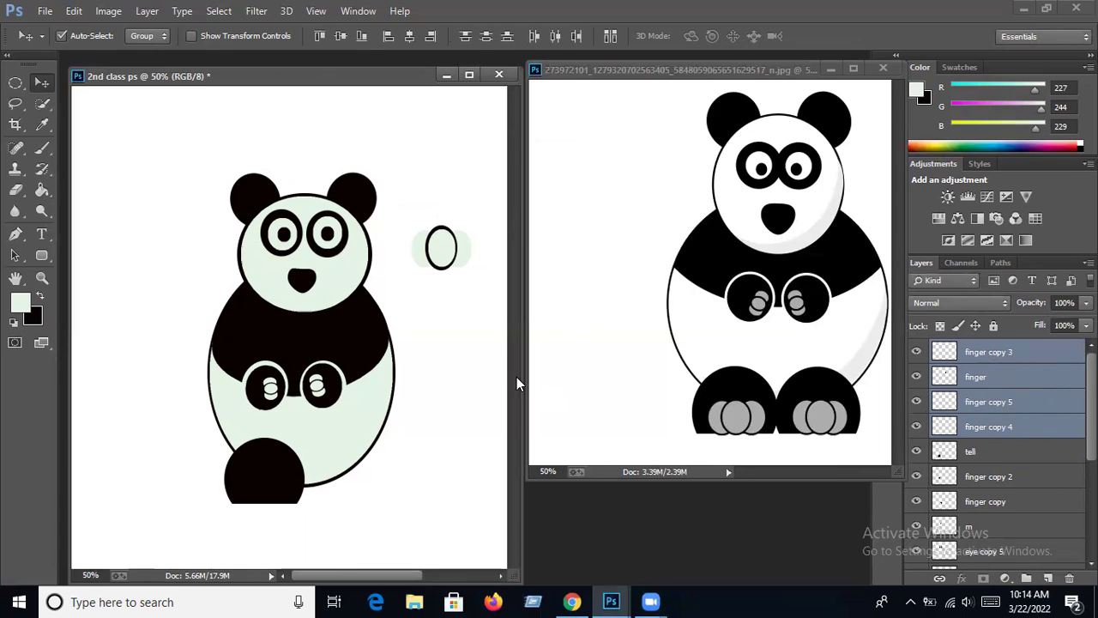
drag(443, 249, 266, 479)
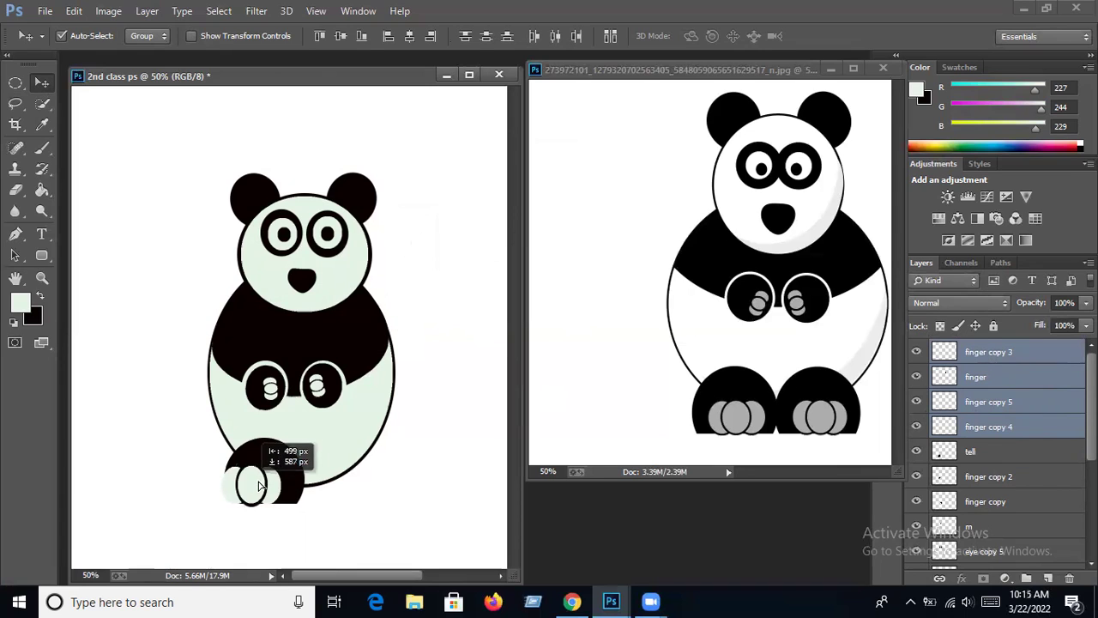
click(73, 12)
mouse_move(127, 322)
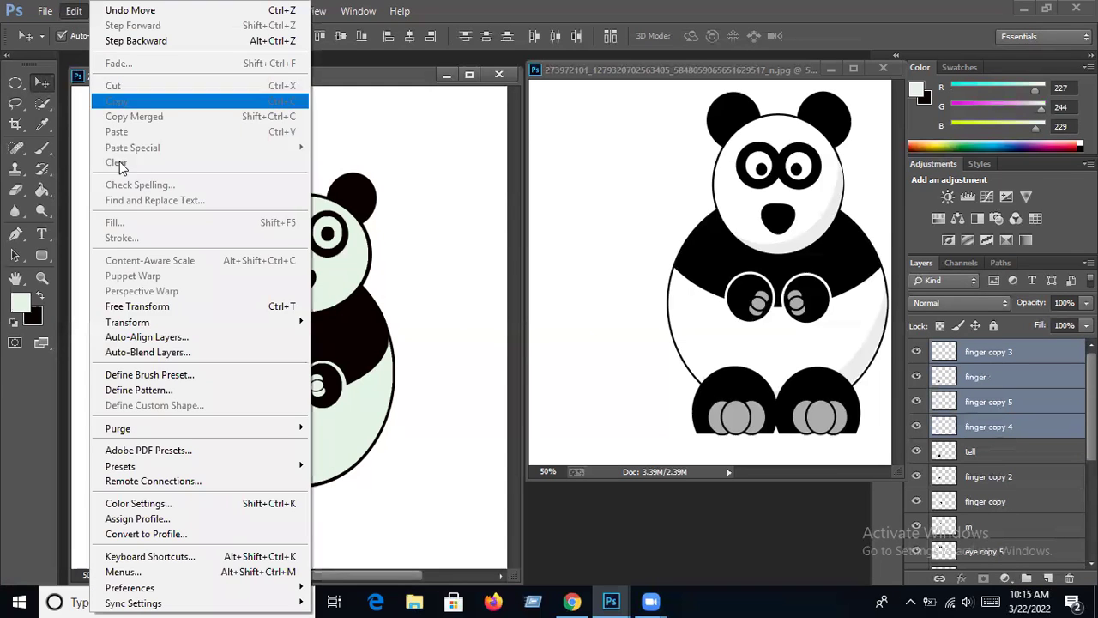
click(148, 310)
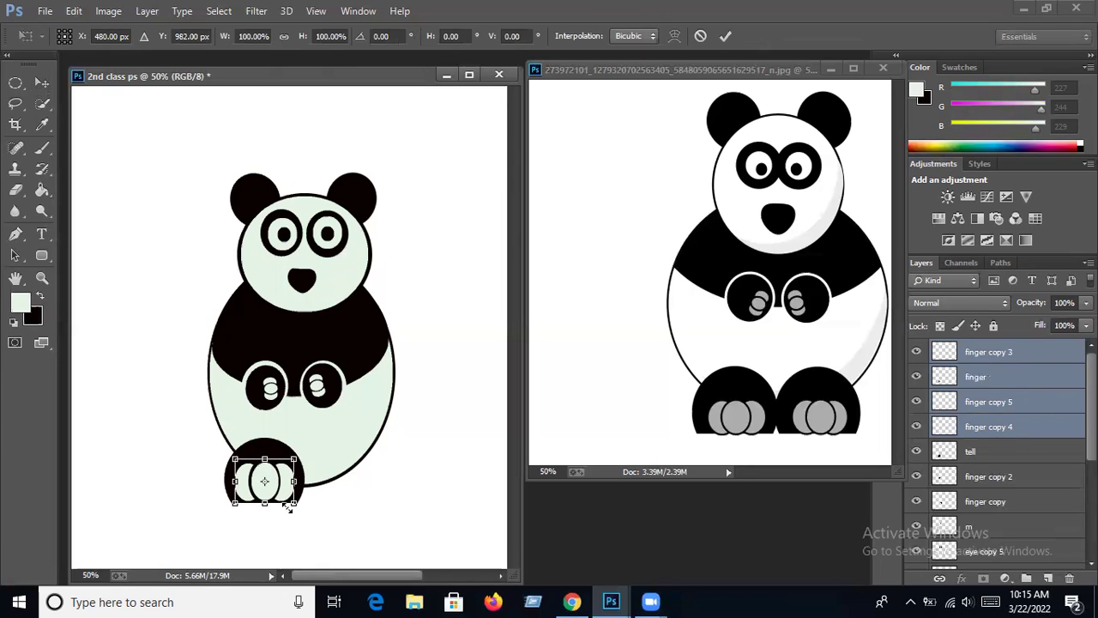
drag(293, 460, 283, 469)
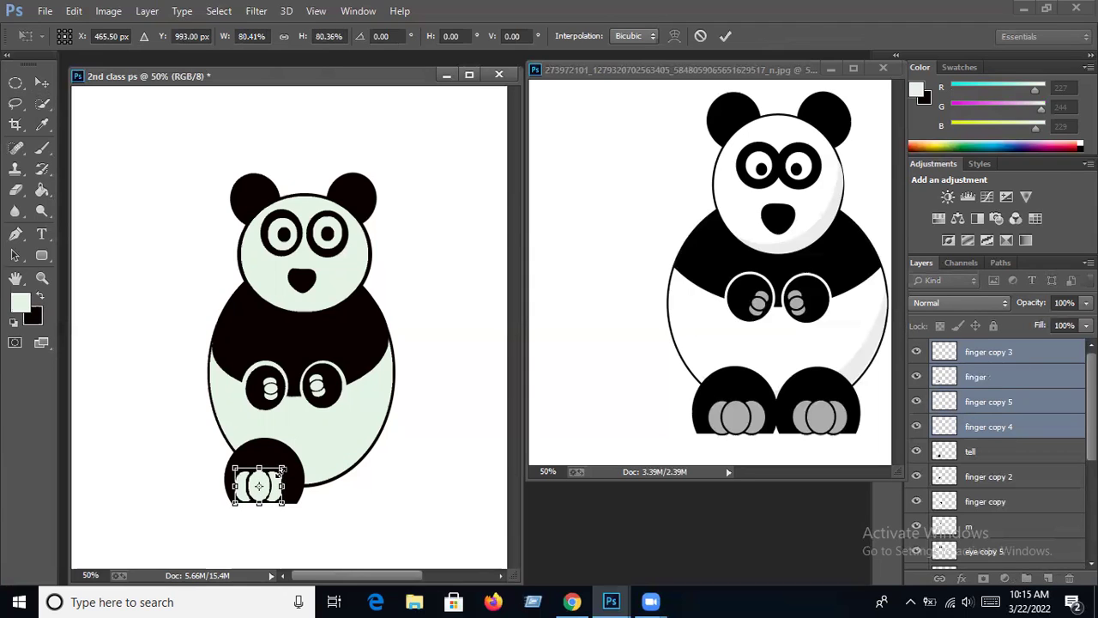
key(Return)
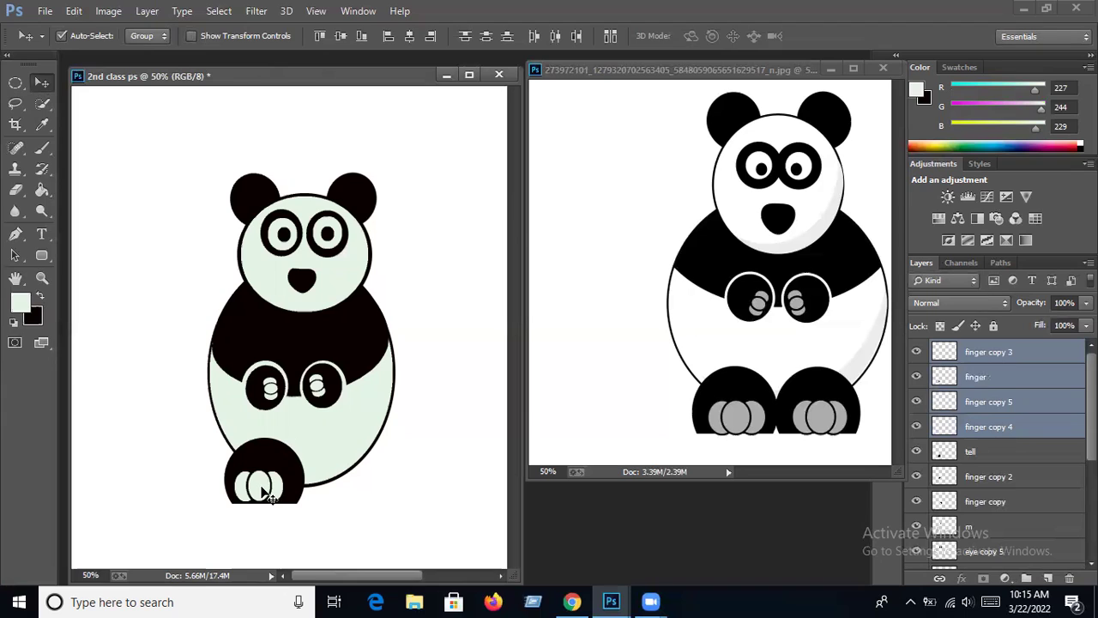
drag(266, 494, 268, 495)
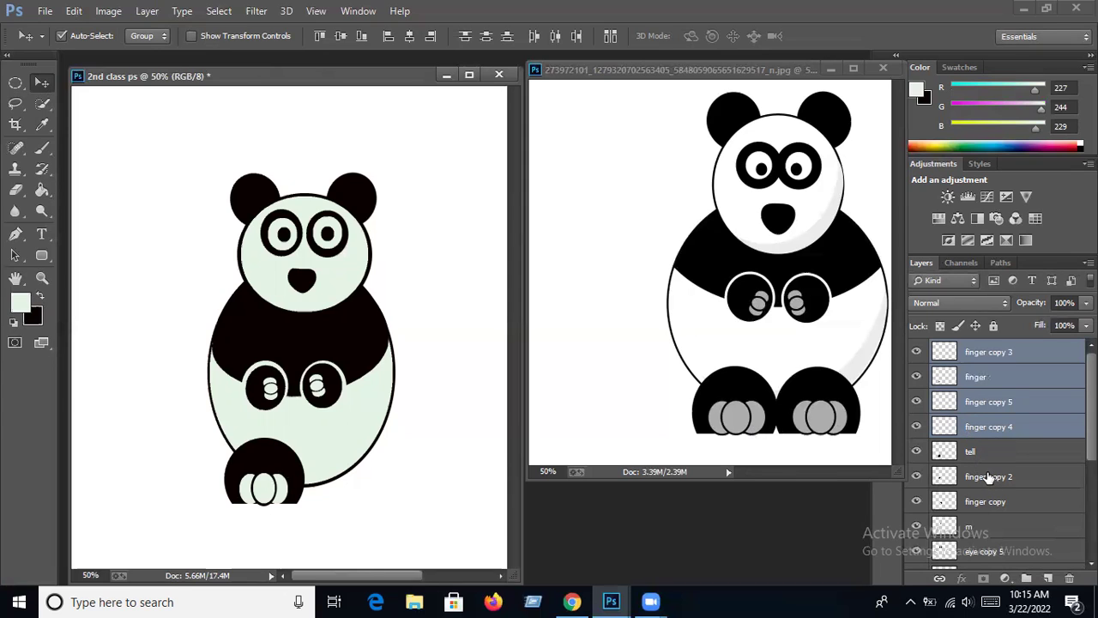
Merge the toe layers together with the 'tell' foot layer
ctrl+click(974, 452)
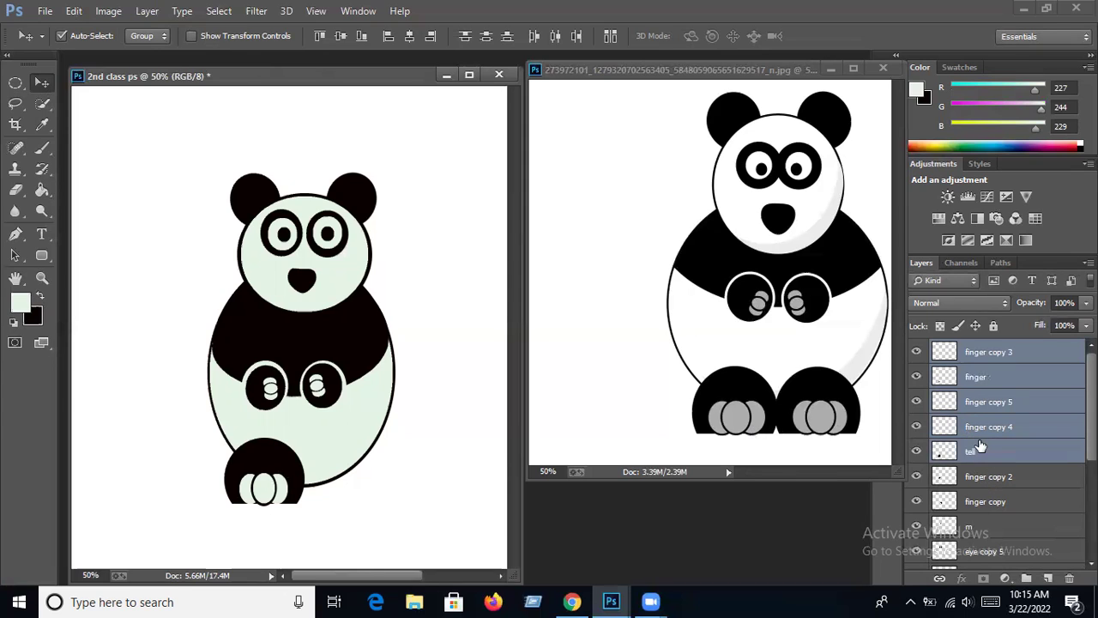
right_click(974, 420)
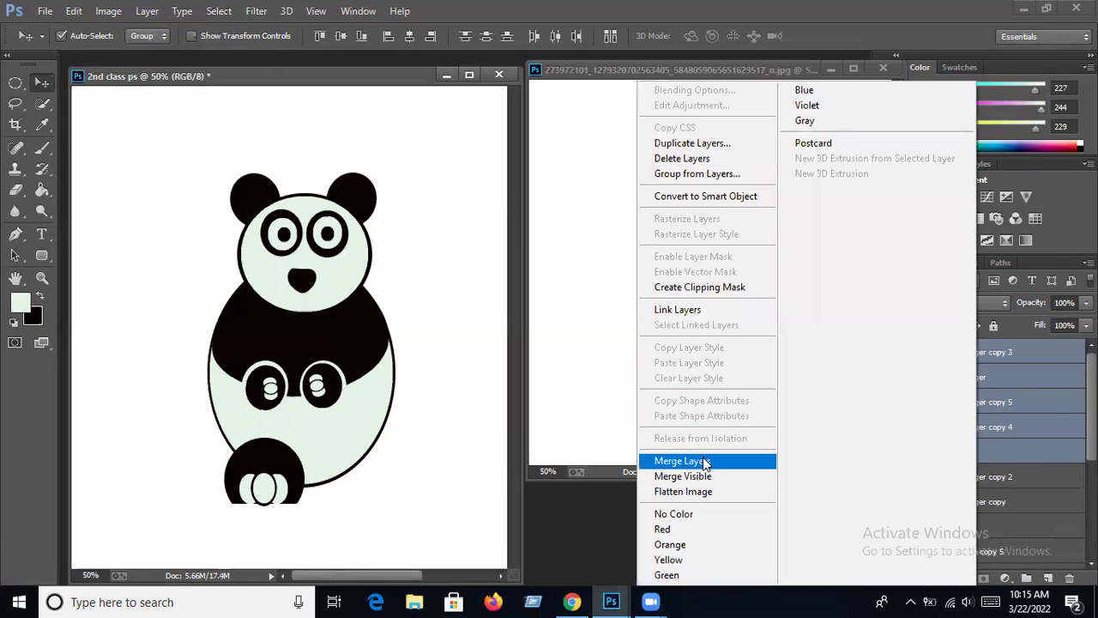
click(696, 461)
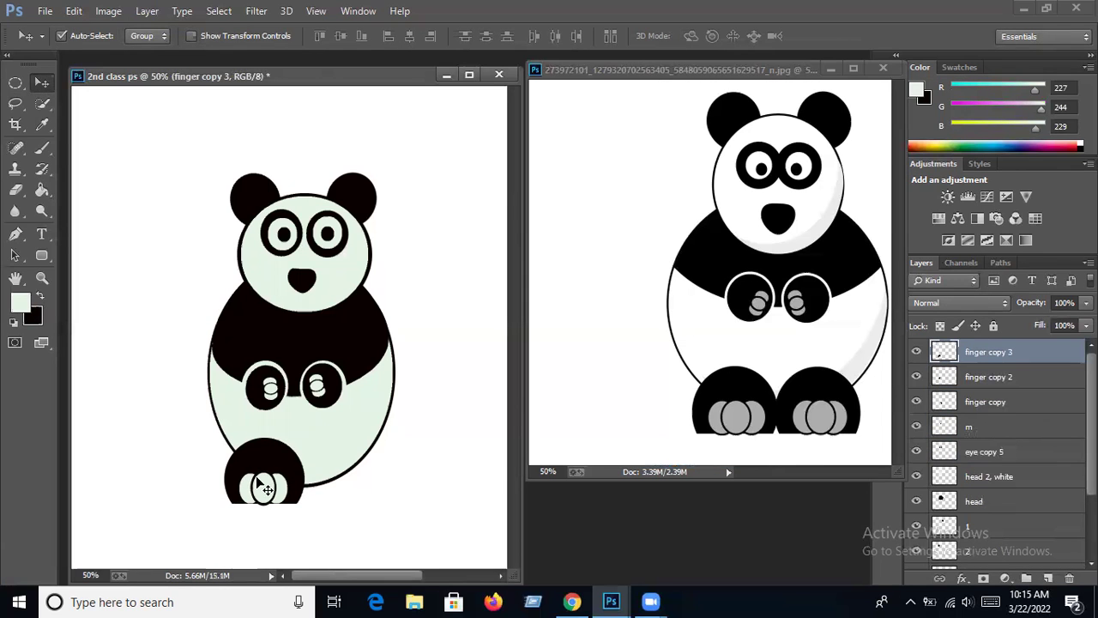
Duplicate the merged foot as finger copy 4 and move it to the panda's right side
click(147, 11)
click(182, 60)
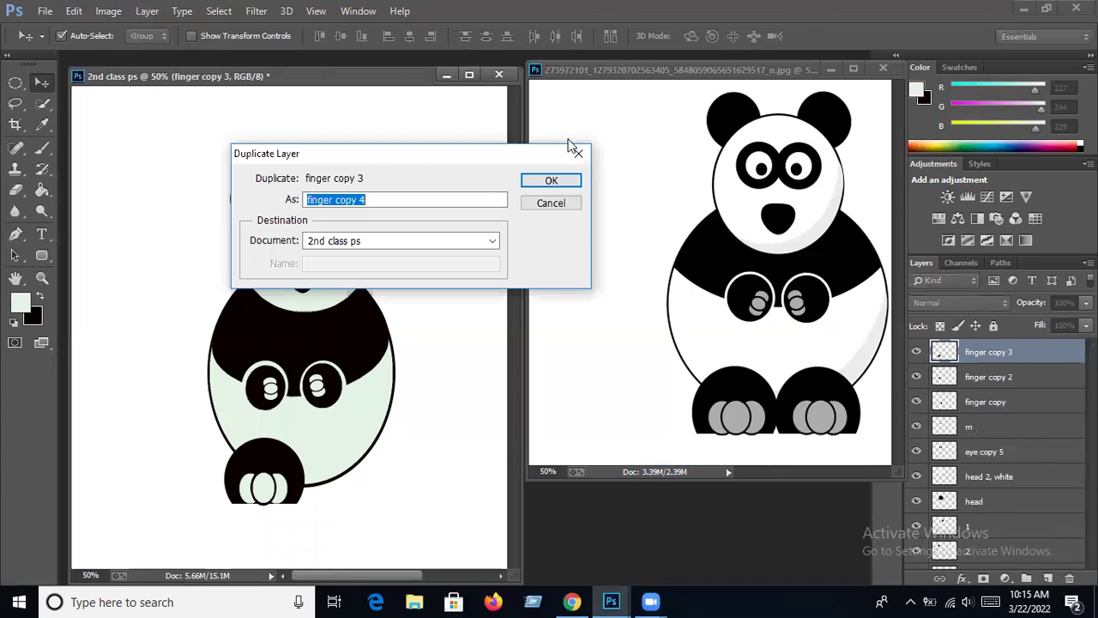
click(551, 181)
drag(249, 476, 341, 494)
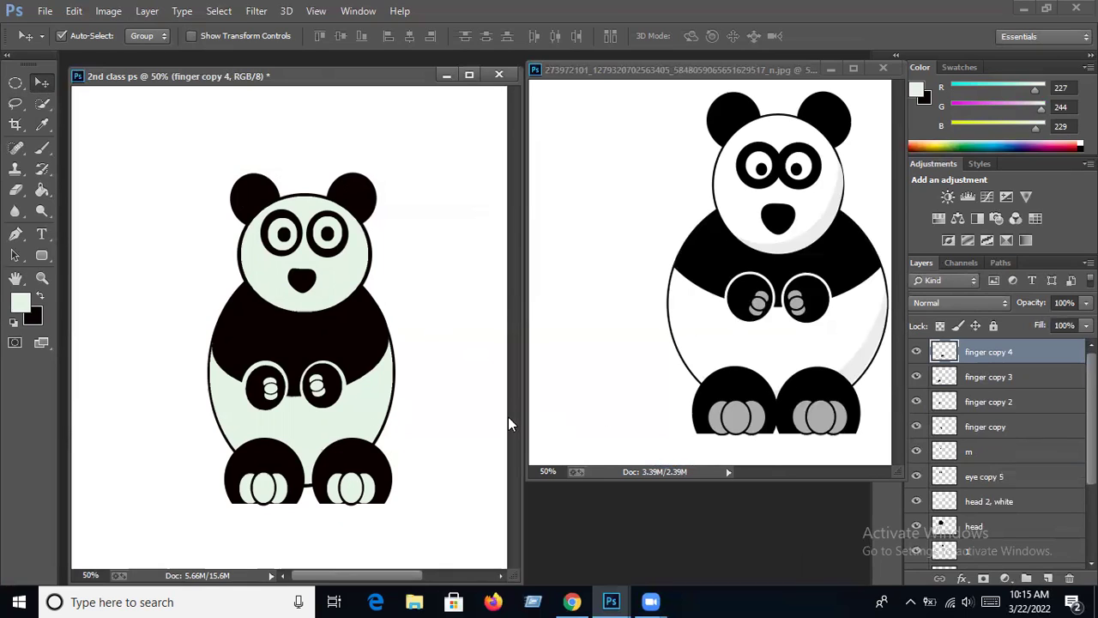
mouse_move(328, 392)
mouse_down()
mouse_move(347, 391)
mouse_move(304, 396)
mouse_up()
Adjust a paw finger, then merge all panda layers except Background into one
click(326, 394)
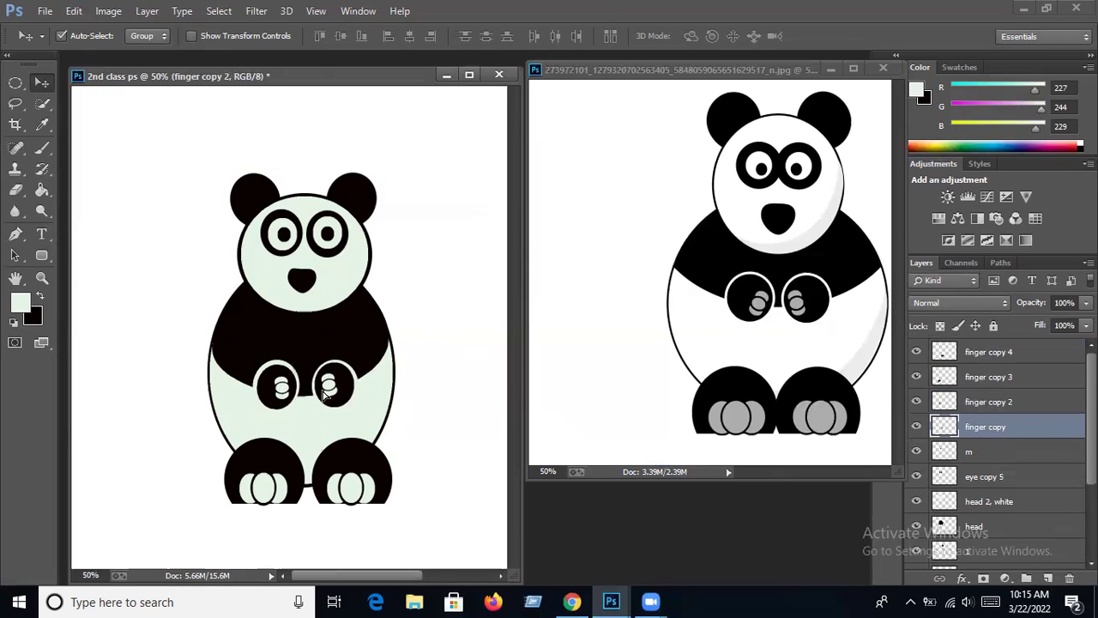
click(329, 396)
mouse_move(161, 164)
mouse_down()
mouse_move(420, 234)
mouse_move(455, 533)
mouse_up()
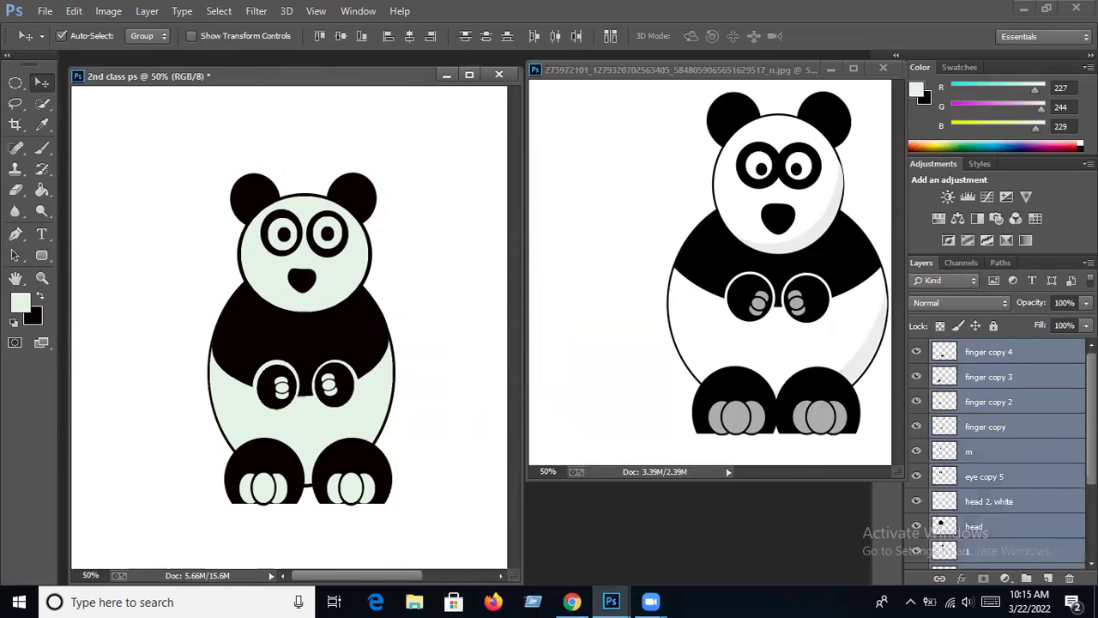
scroll(1012, 446, down, 3)
scroll(1012, 446, down, 2)
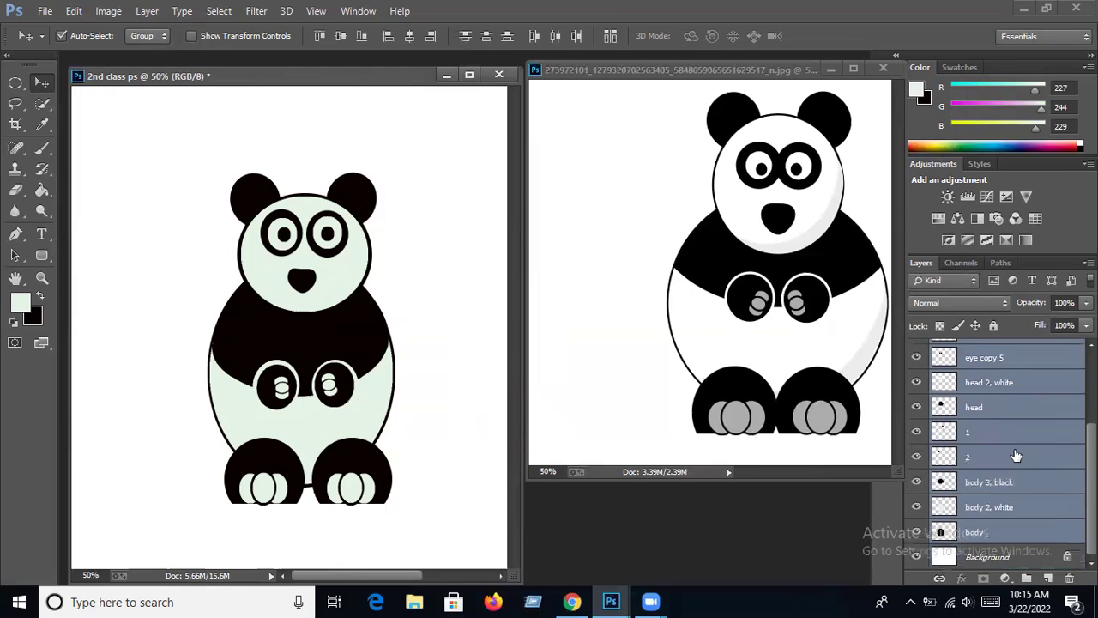
right_click(973, 415)
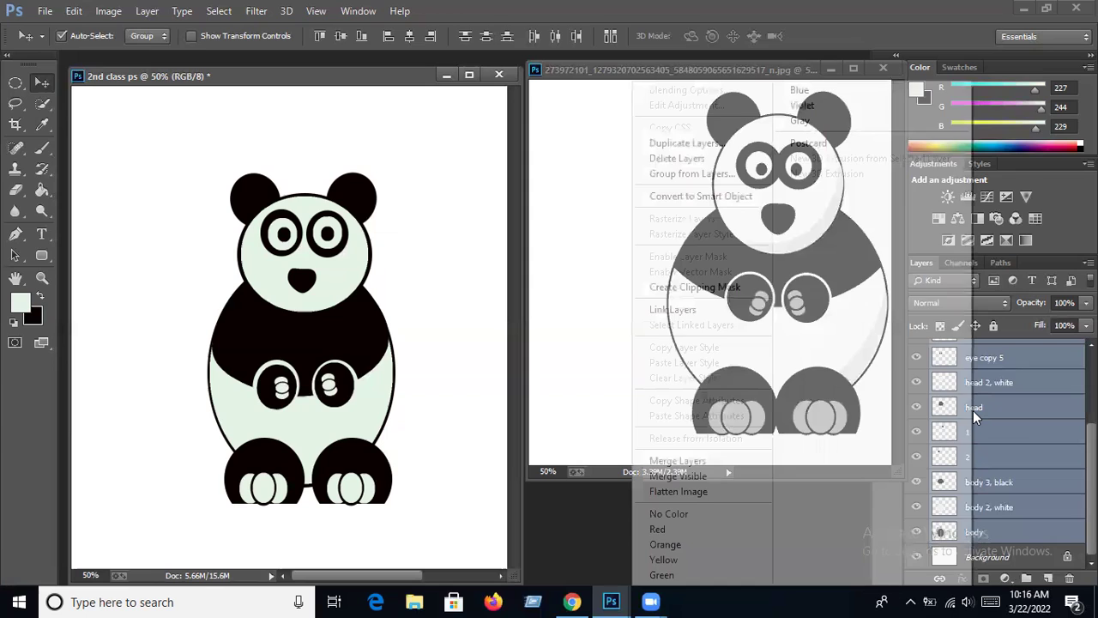
click(678, 461)
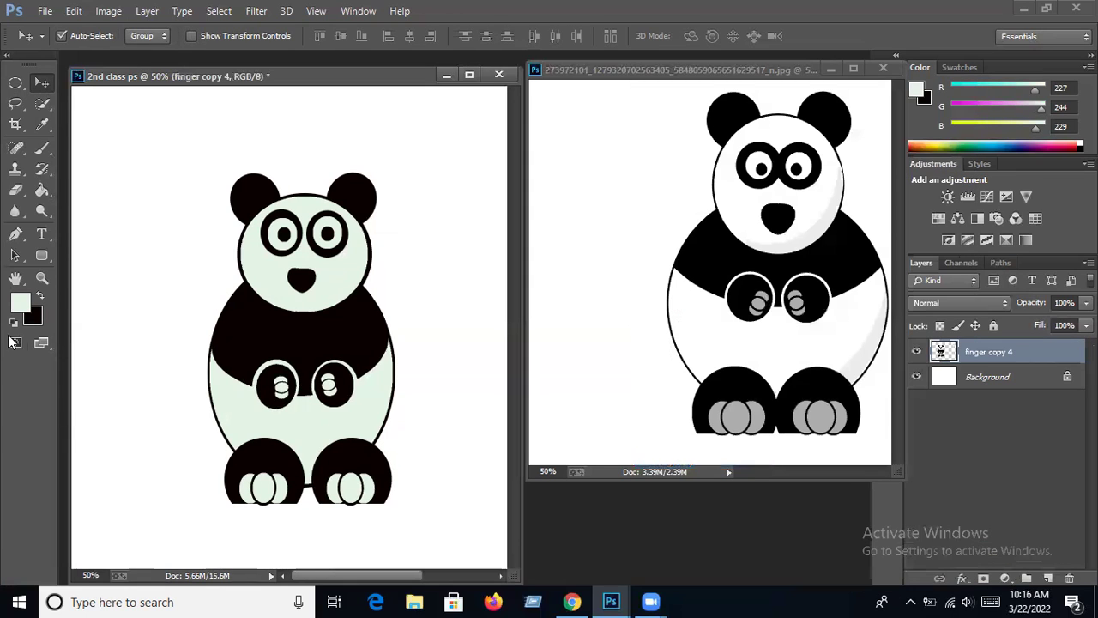
Move the panda up-right and Free Transform it to about 75% height and 97% width
mouse_move(374, 280)
mouse_down()
mouse_move(409, 260)
mouse_move(324, 337)
mouse_up()
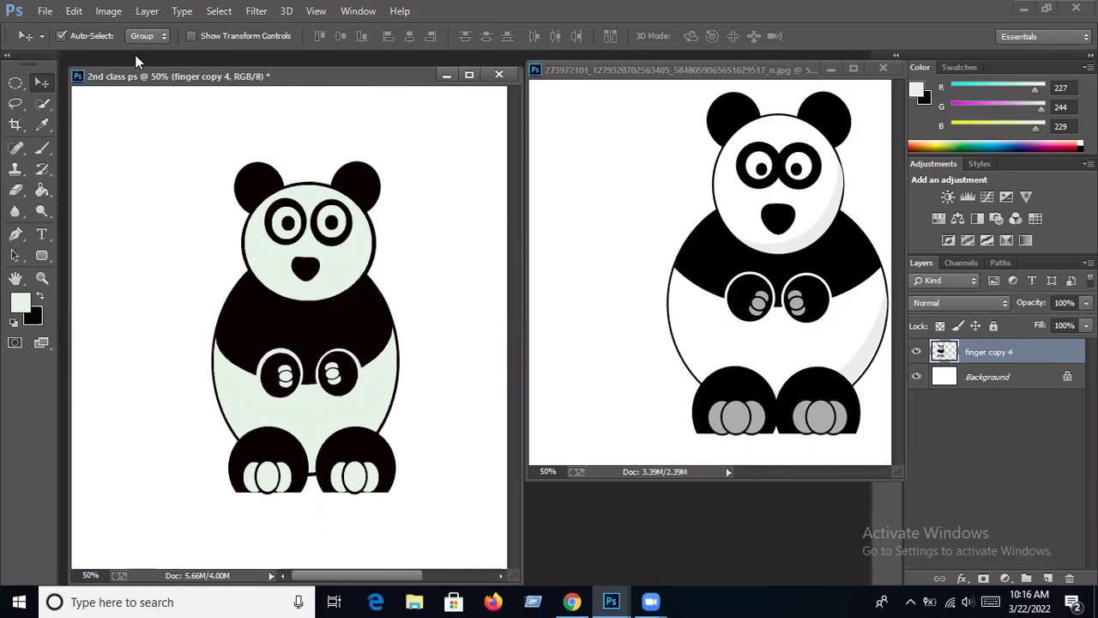
click(76, 12)
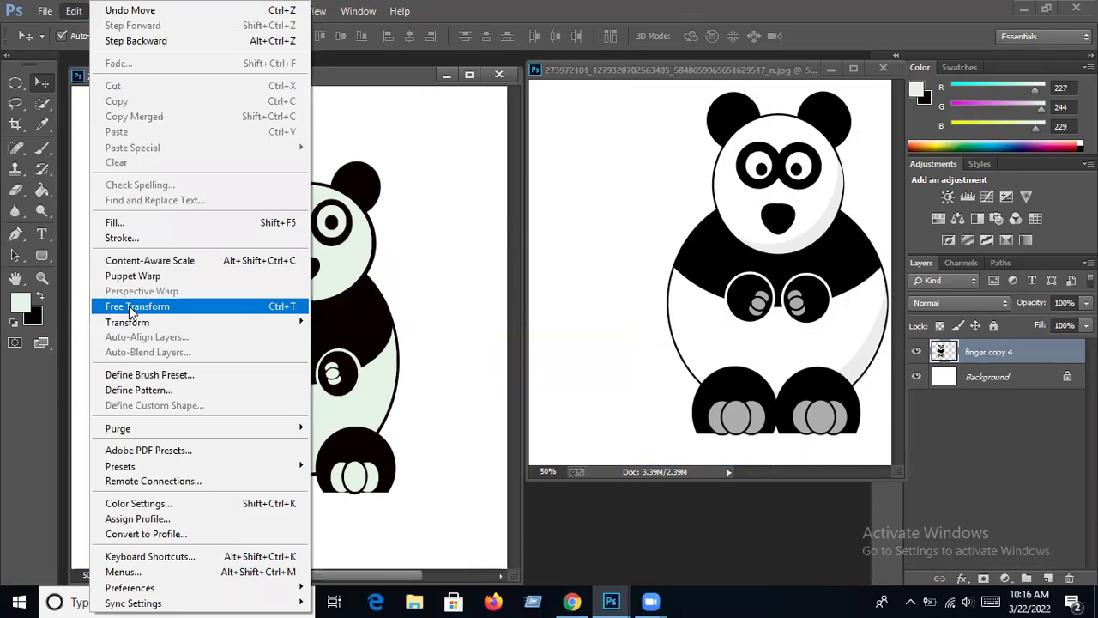
click(128, 306)
drag(398, 161, 384, 184)
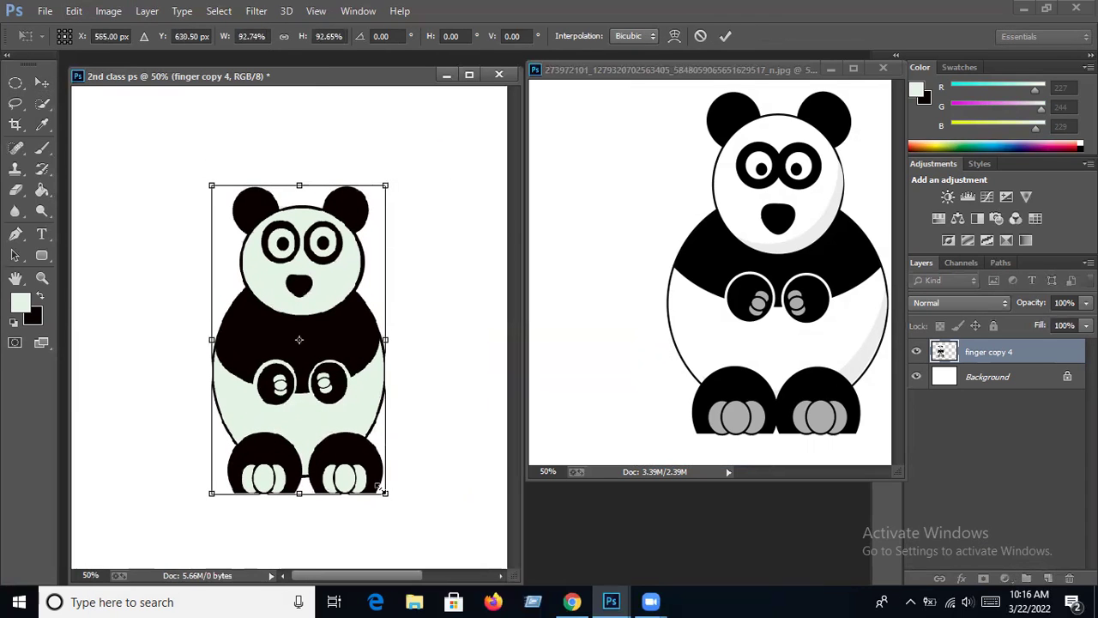
drag(382, 489, 352, 435)
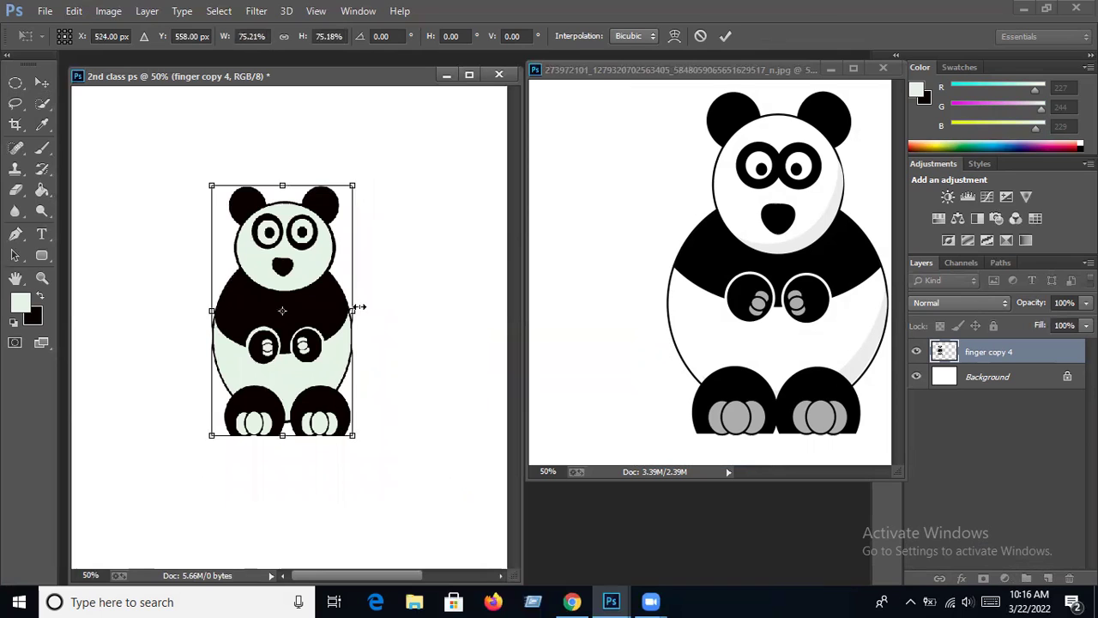
drag(357, 309, 379, 310)
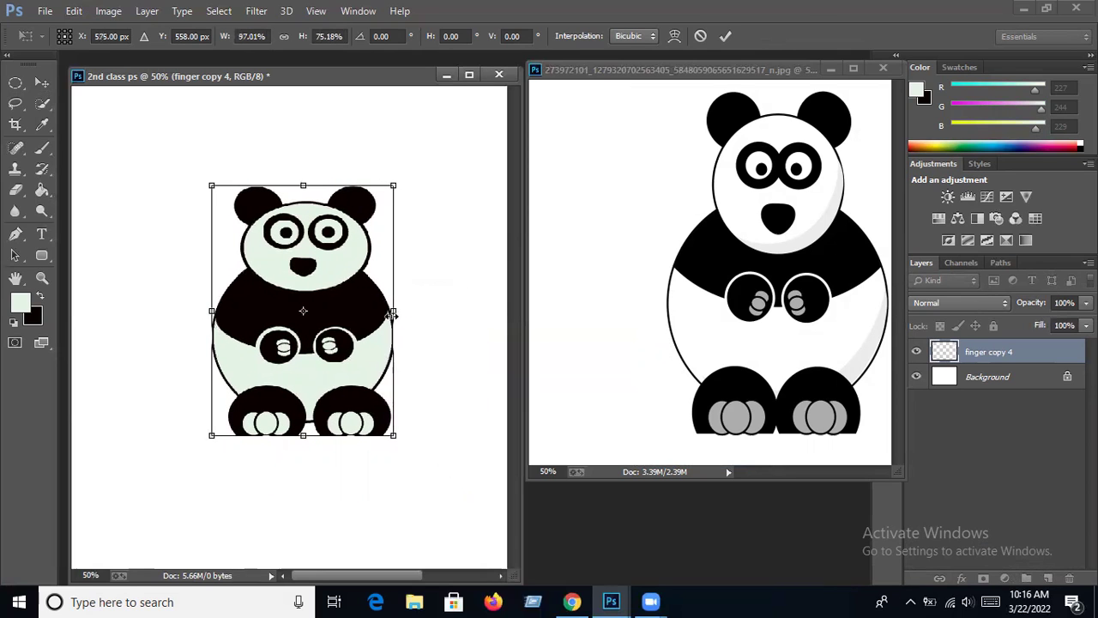
key(Return)
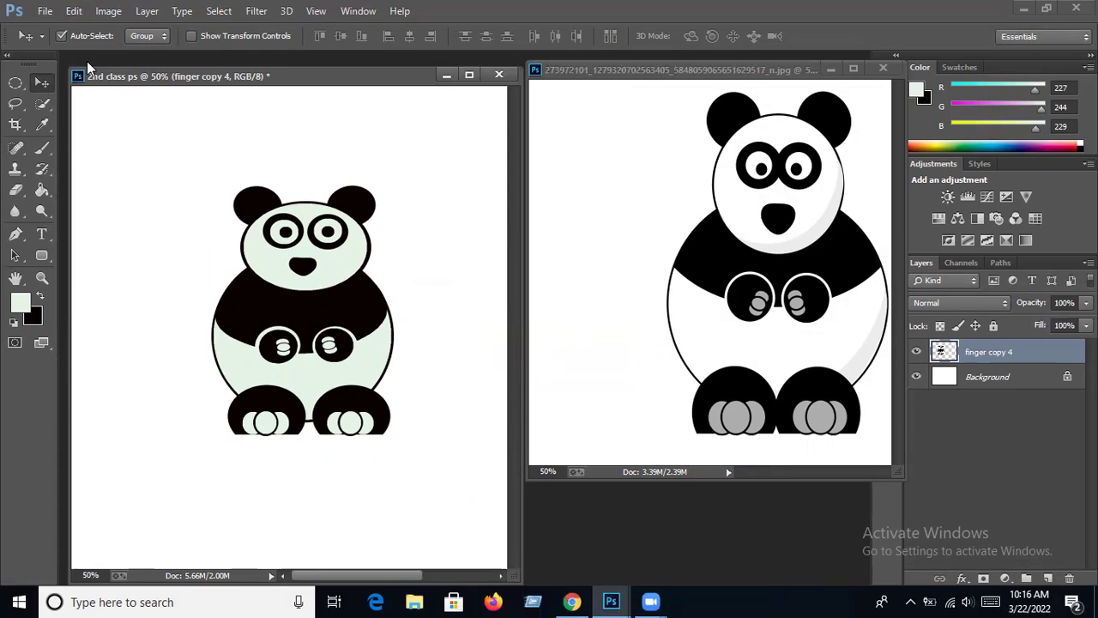
Start a Save As and browse This PC to Local Disk (F:)
click(42, 10)
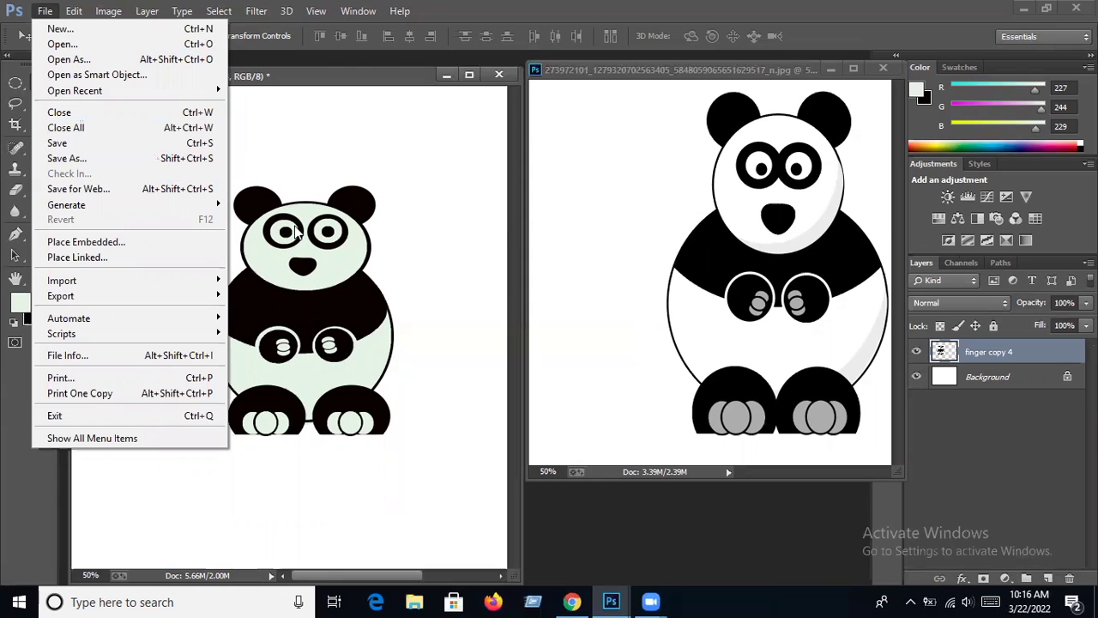
click(68, 143)
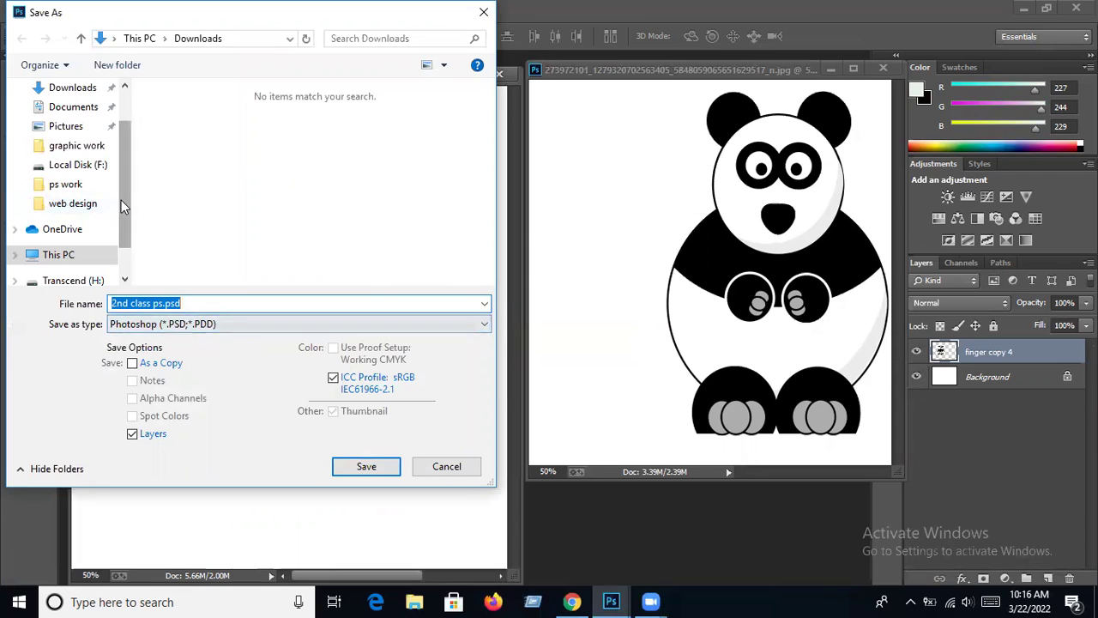
scroll(126, 213, down, 1)
click(80, 218)
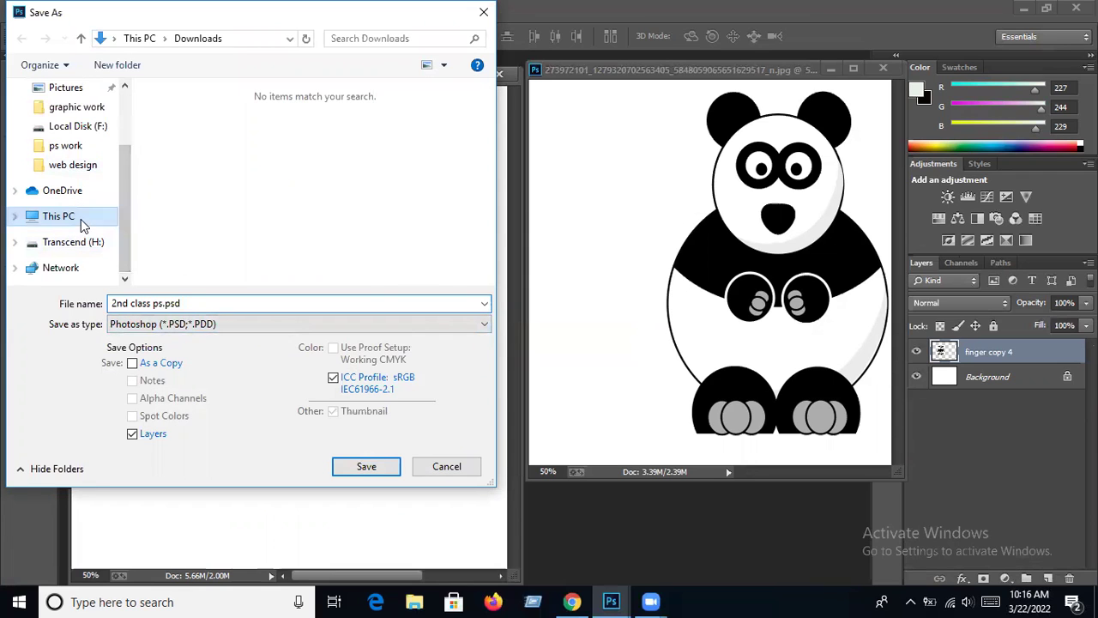
scroll(332, 137, down, 5)
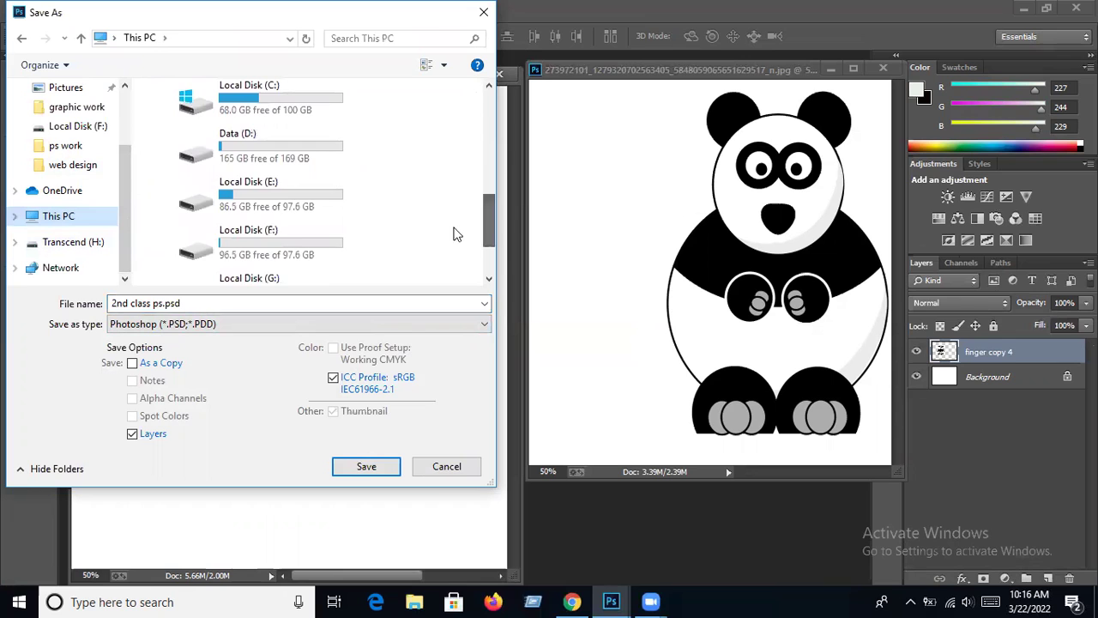
double_click(253, 198)
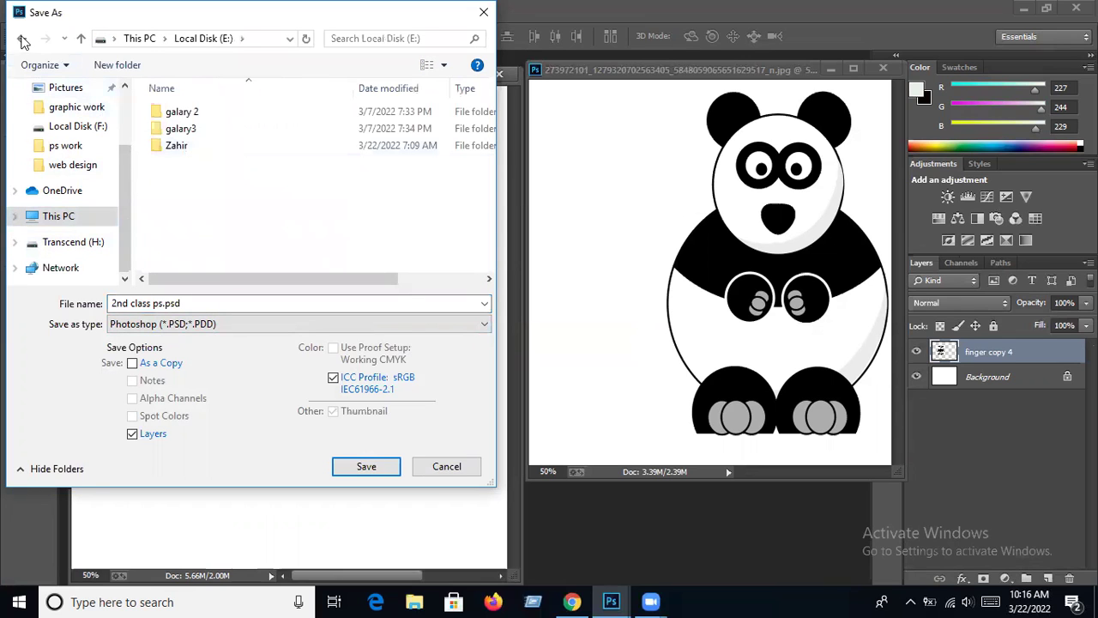
click(81, 38)
drag(487, 191, 489, 214)
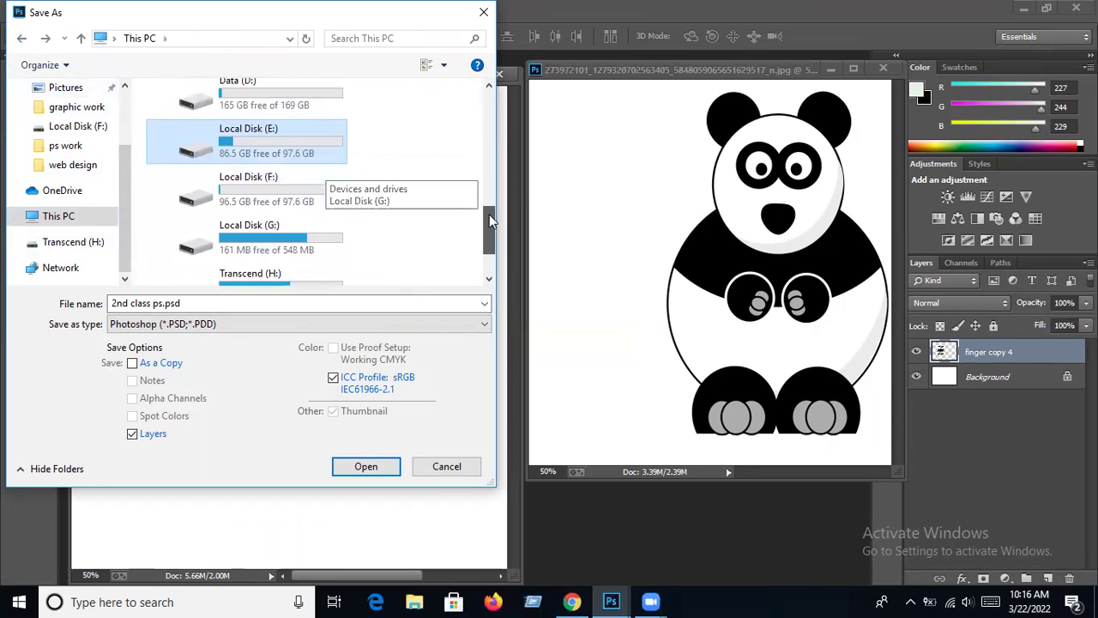
double_click(299, 181)
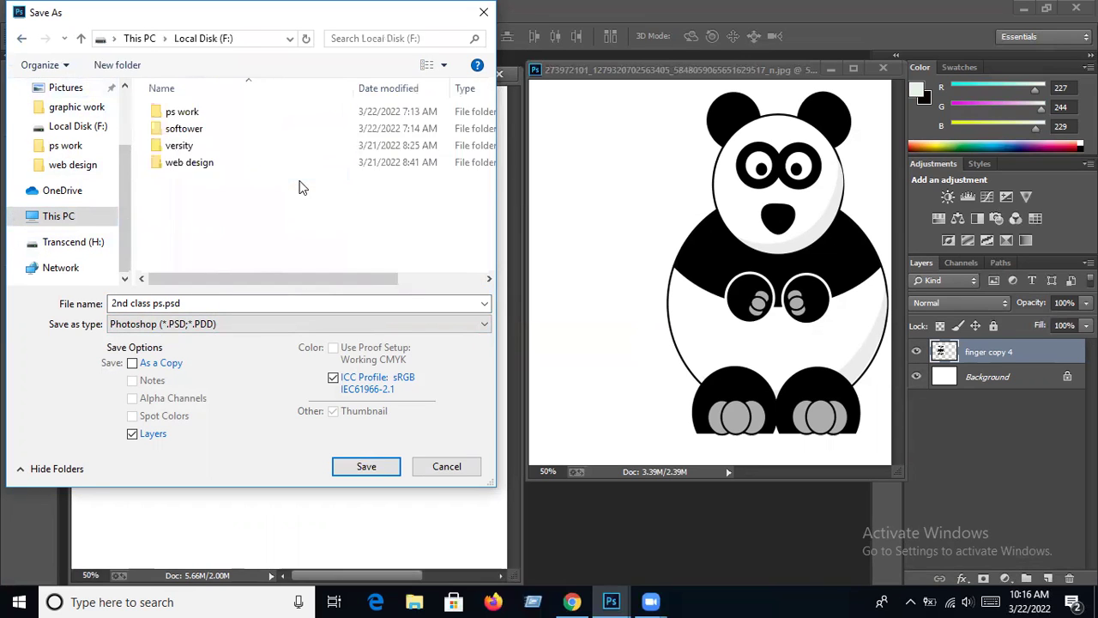
Save as '2nd class ps.psd' in the ps work folder, accepting the Photoshop Format Options
click(176, 112)
click(367, 466)
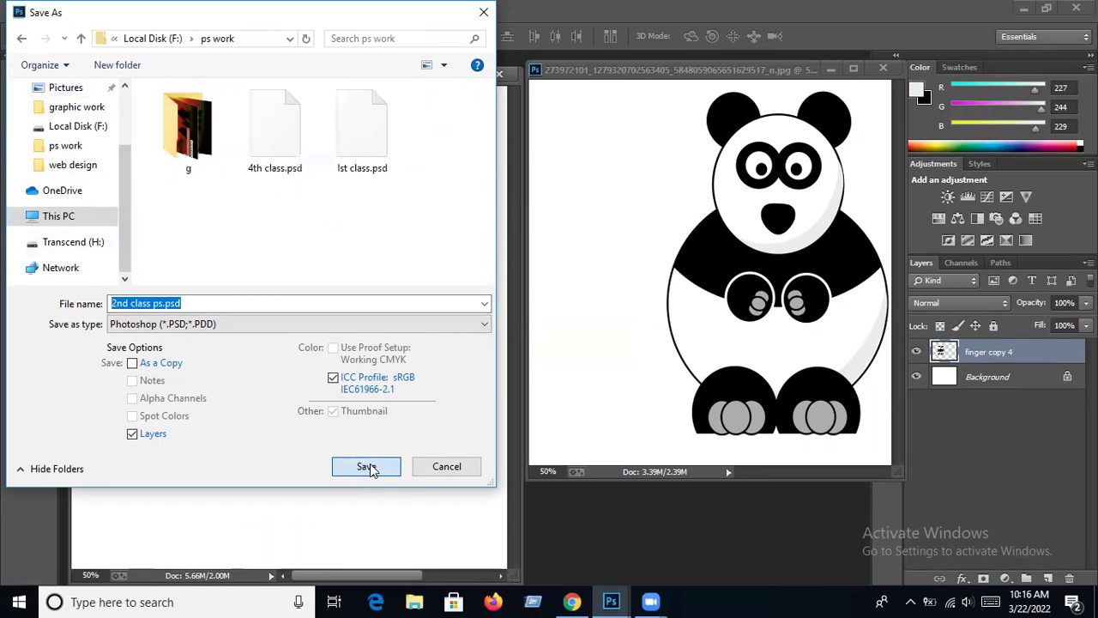
click(367, 466)
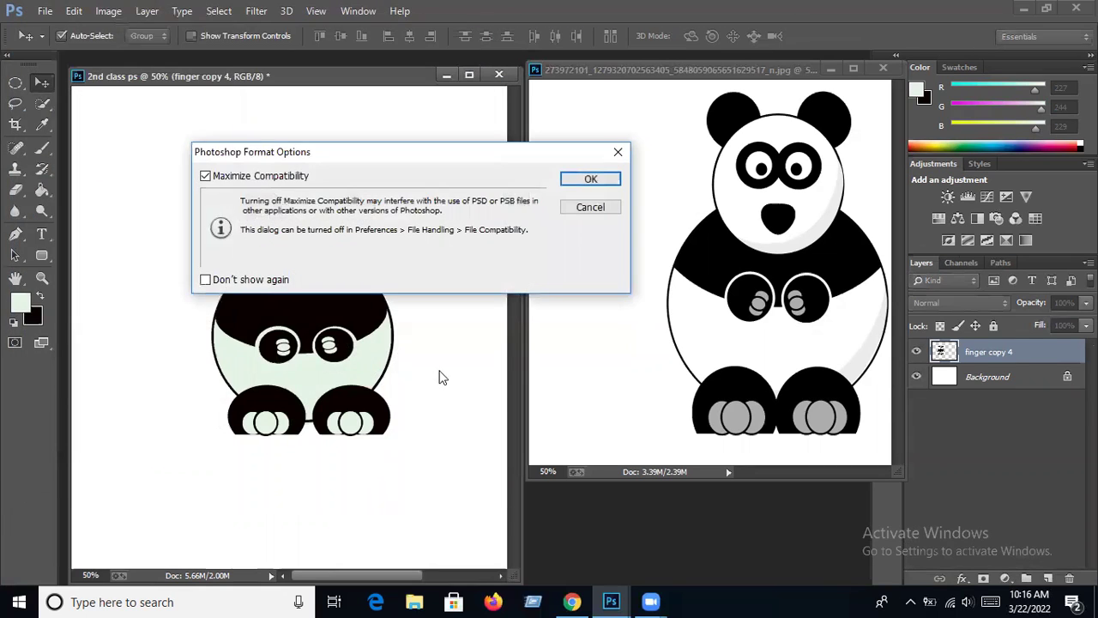
click(590, 178)
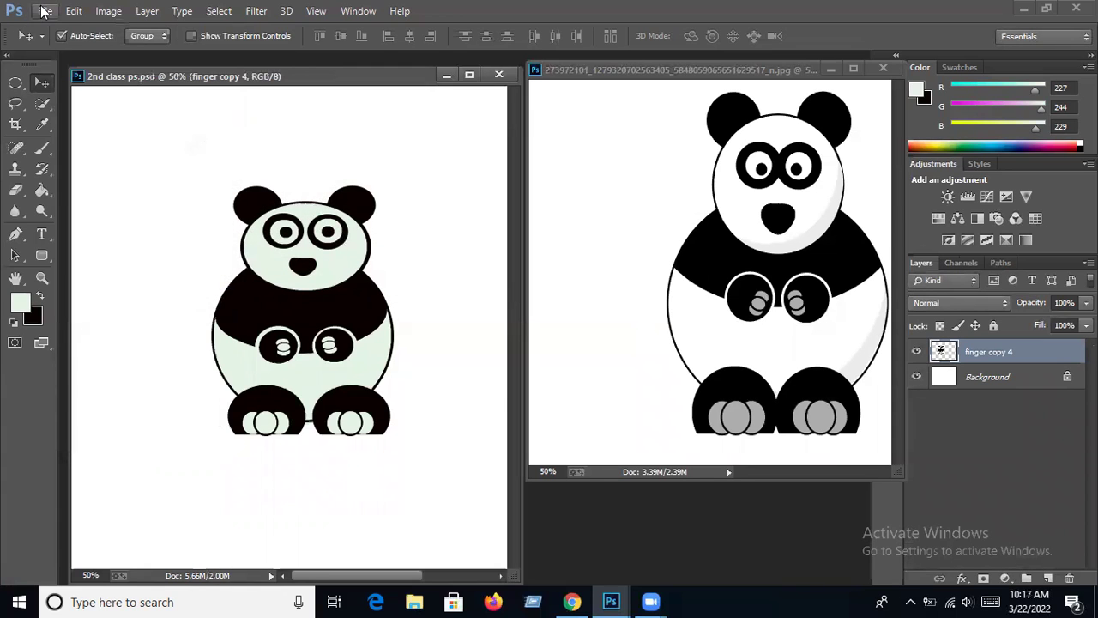
Save a JPEG copy, '2nd class ps.jpg', in ps work at Quality 12 Maximum
click(45, 10)
click(76, 163)
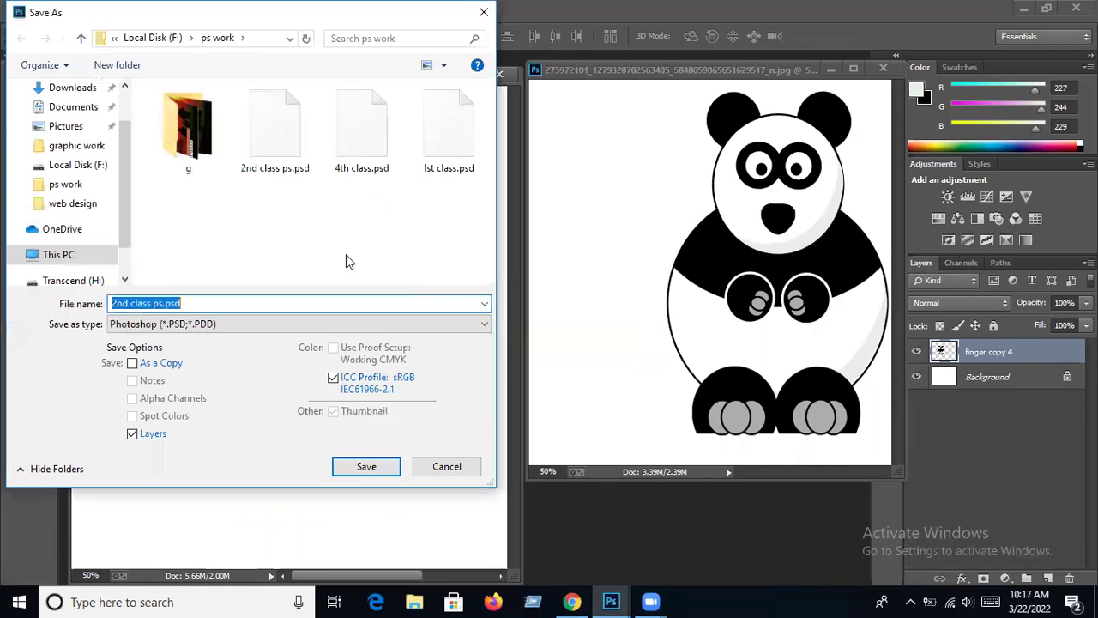
click(419, 325)
click(206, 448)
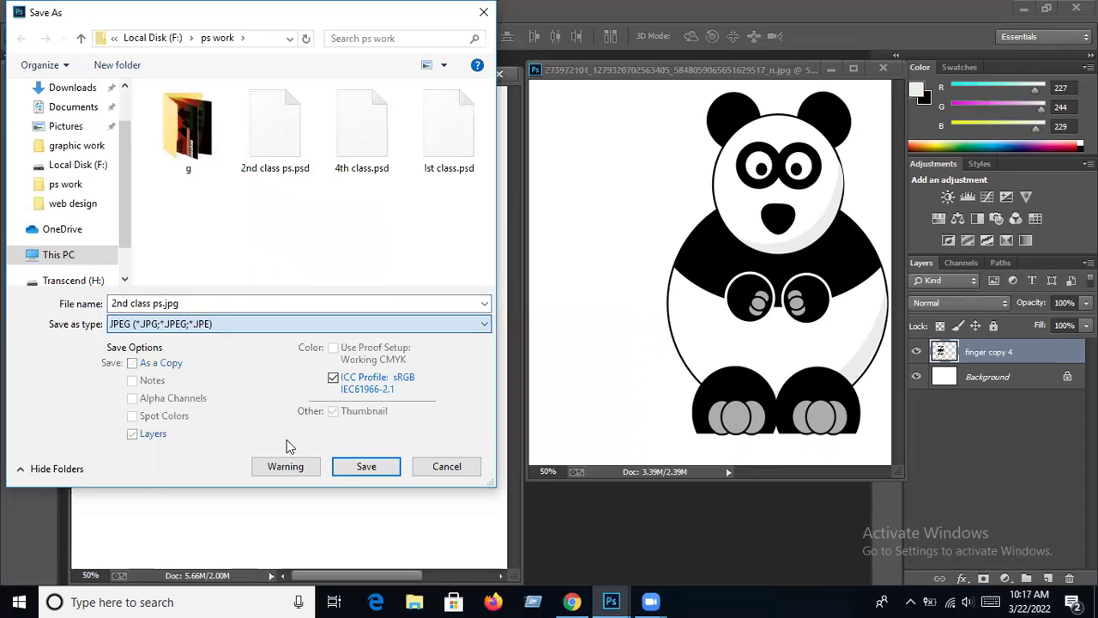
click(390, 471)
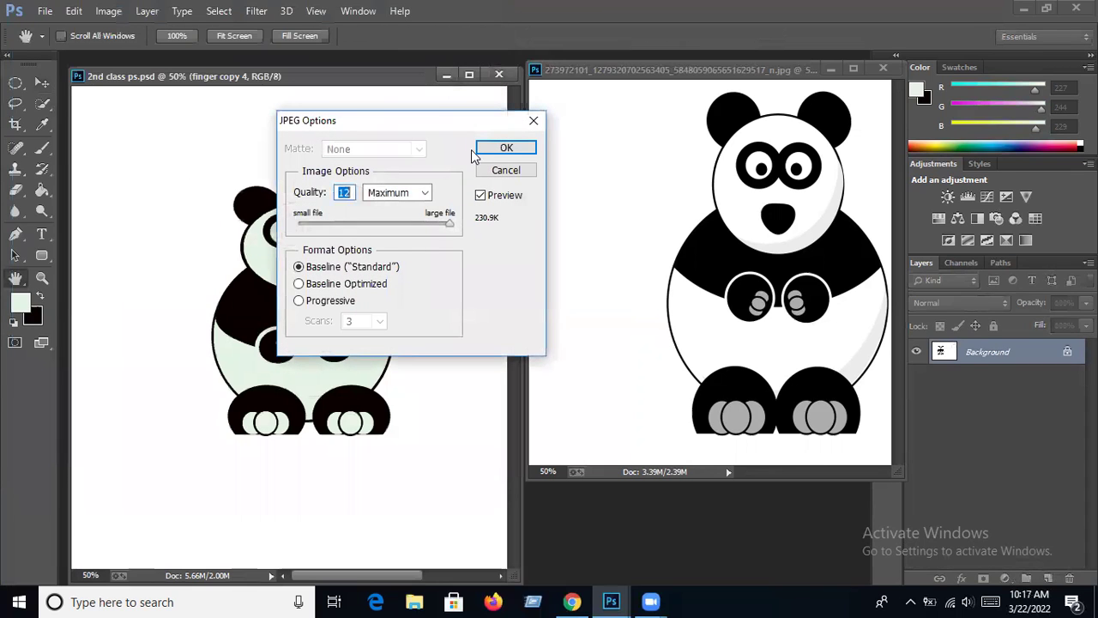
click(509, 148)
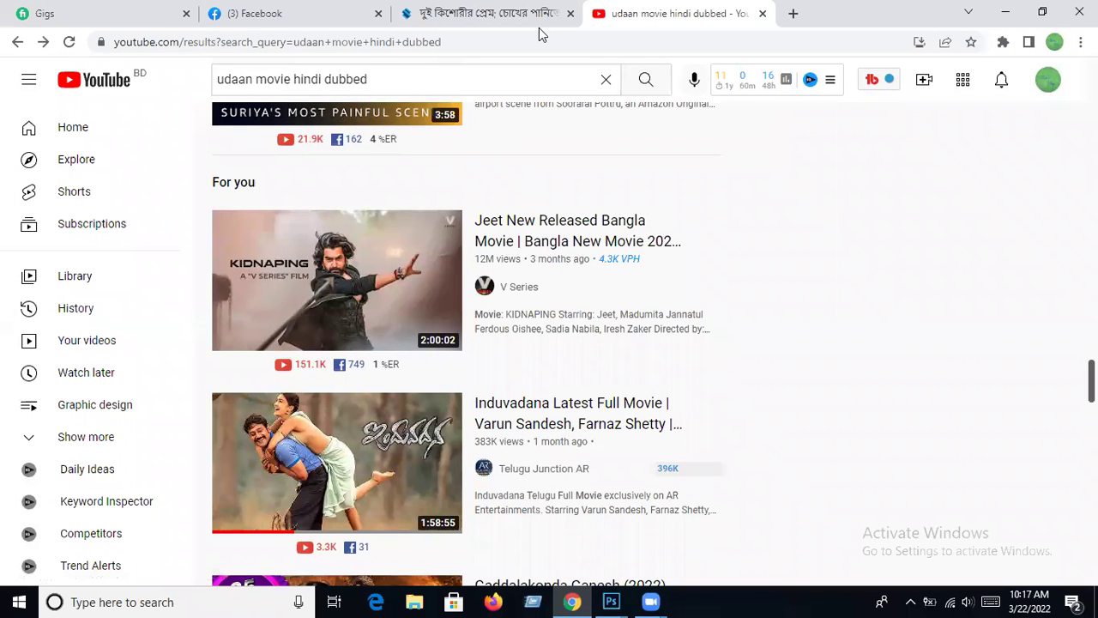
In a new tab, search Google for 'brush lanscape' and show the Images results
key(ctrl+t)
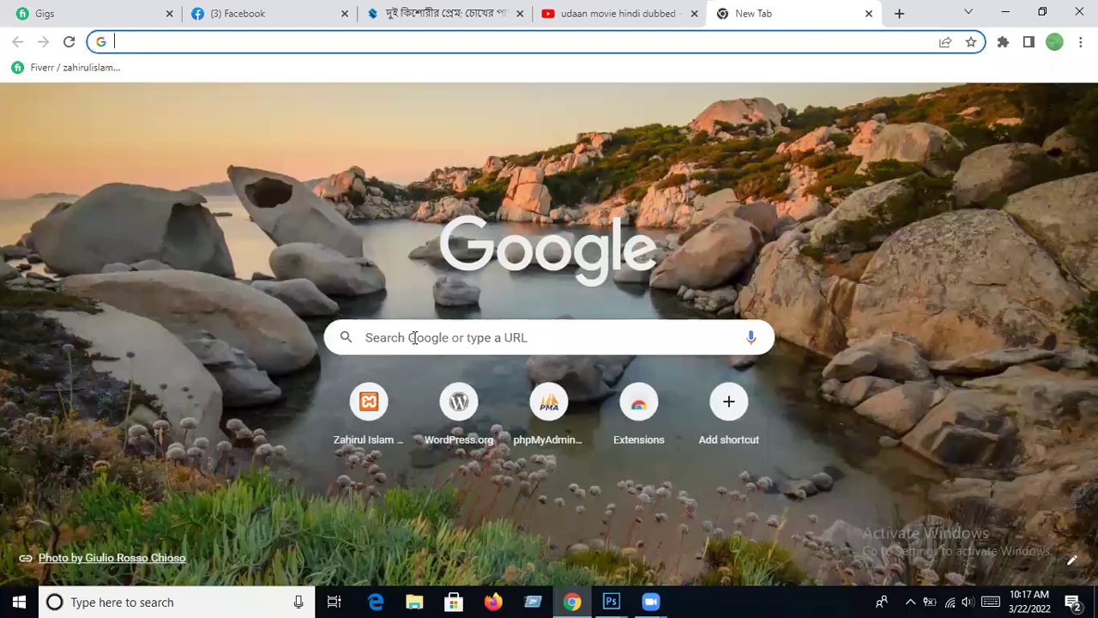
click(414, 337)
text(brush)
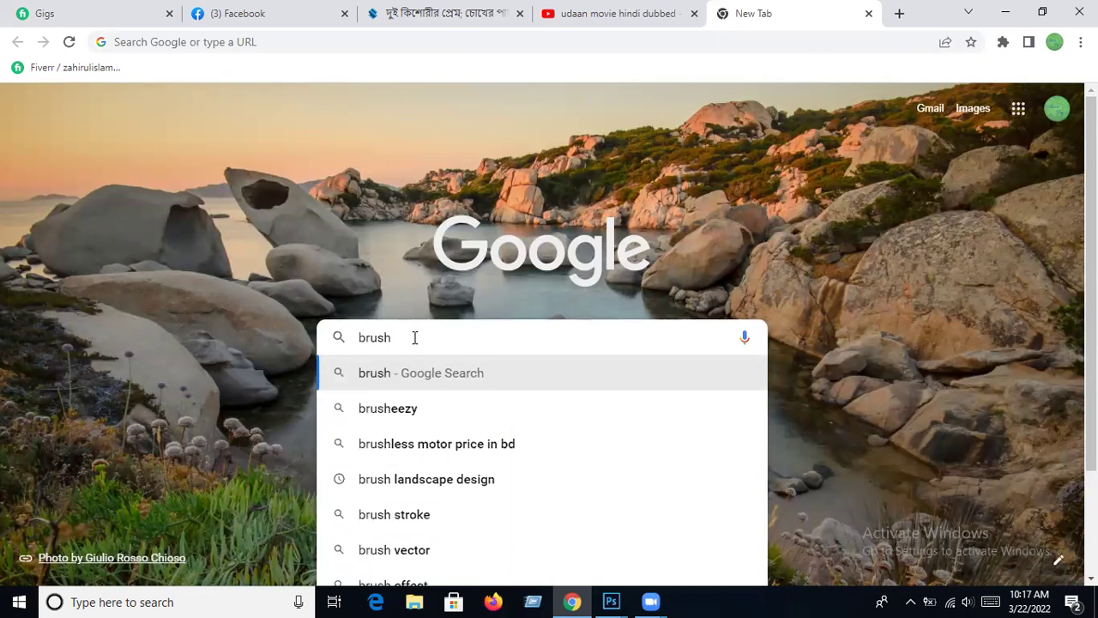
text( lans)
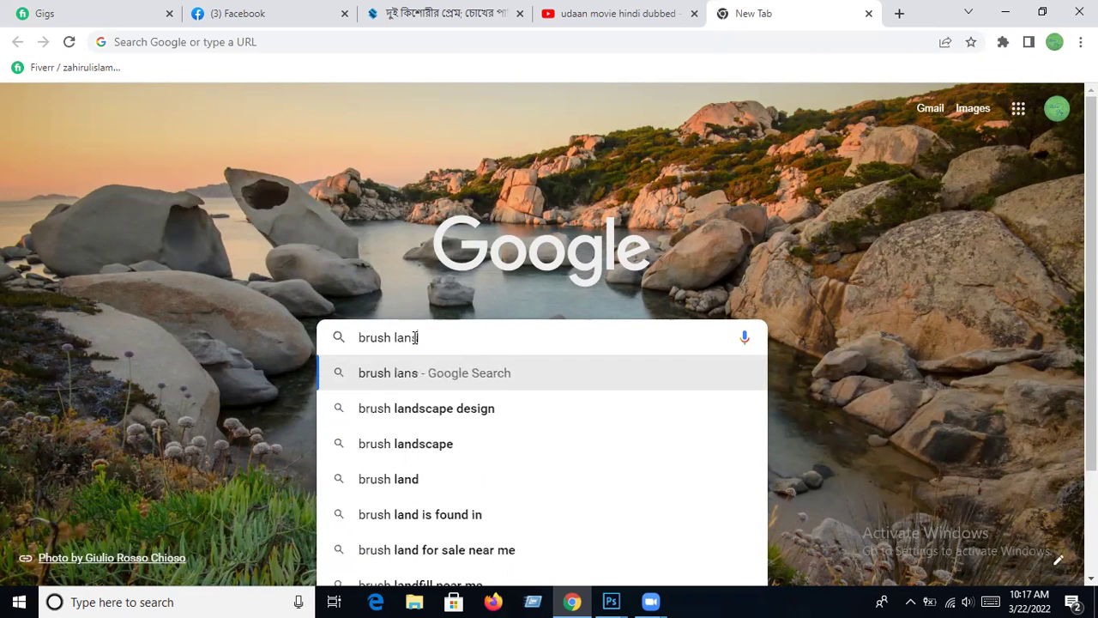
text(cape)
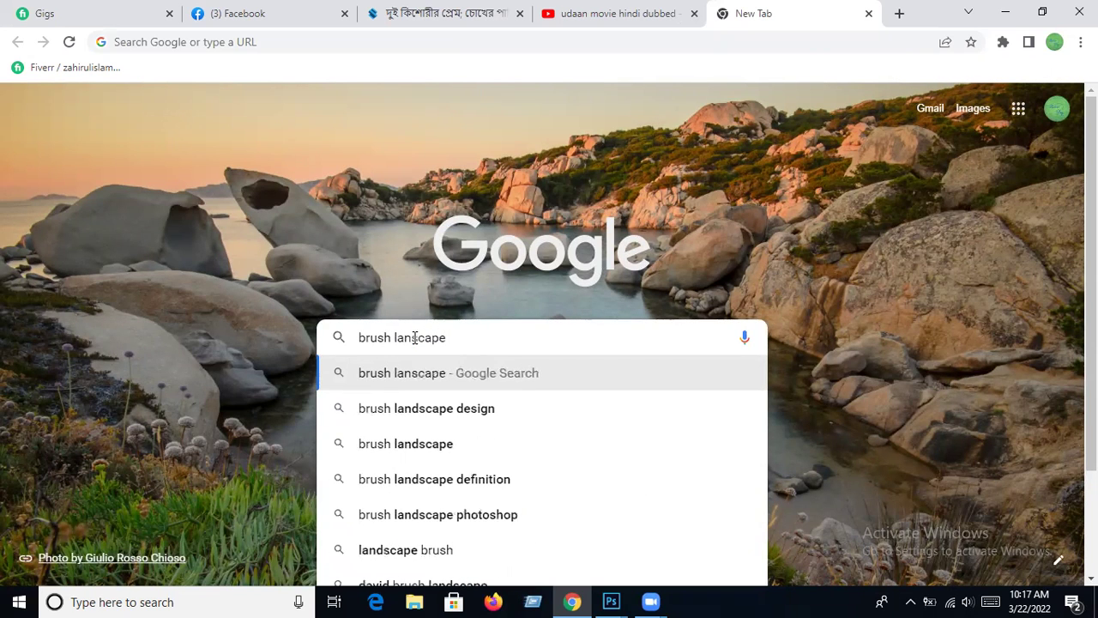
key(Return)
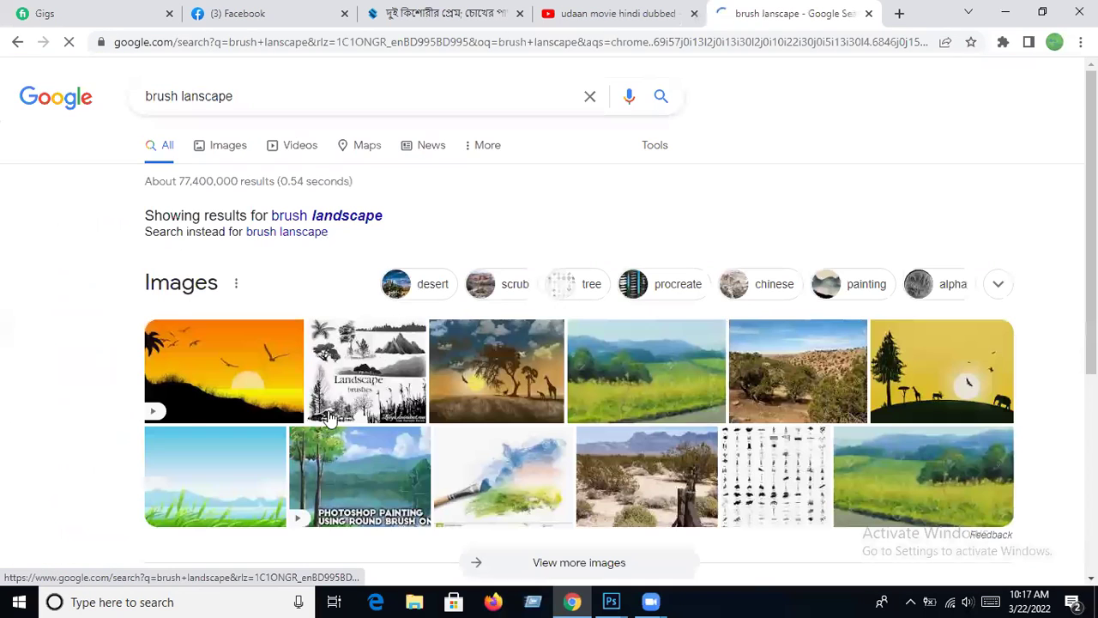
click(223, 382)
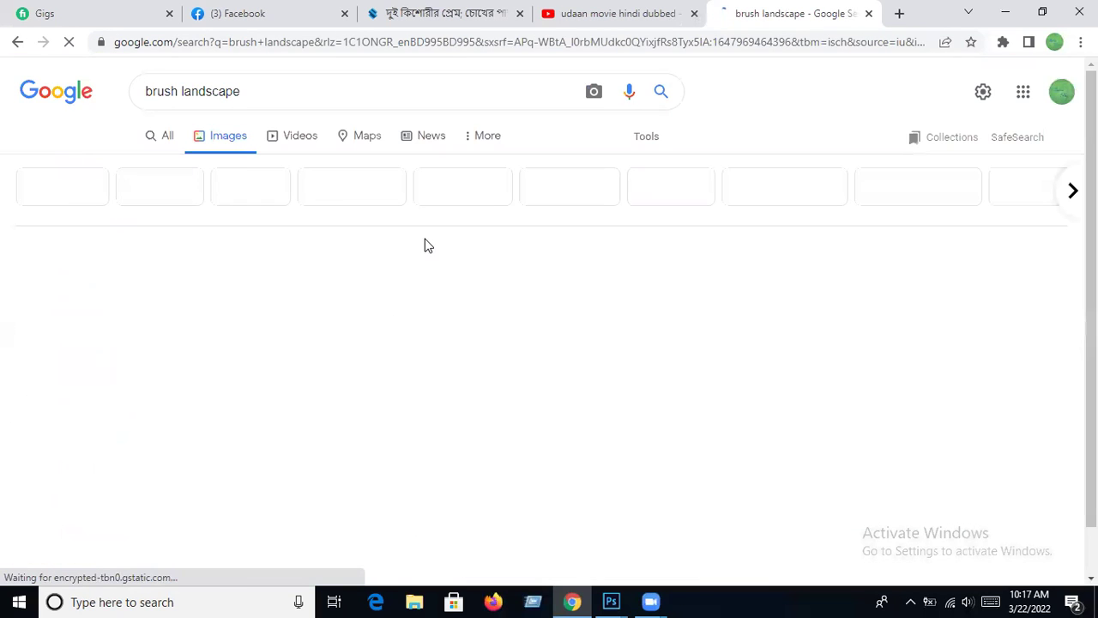